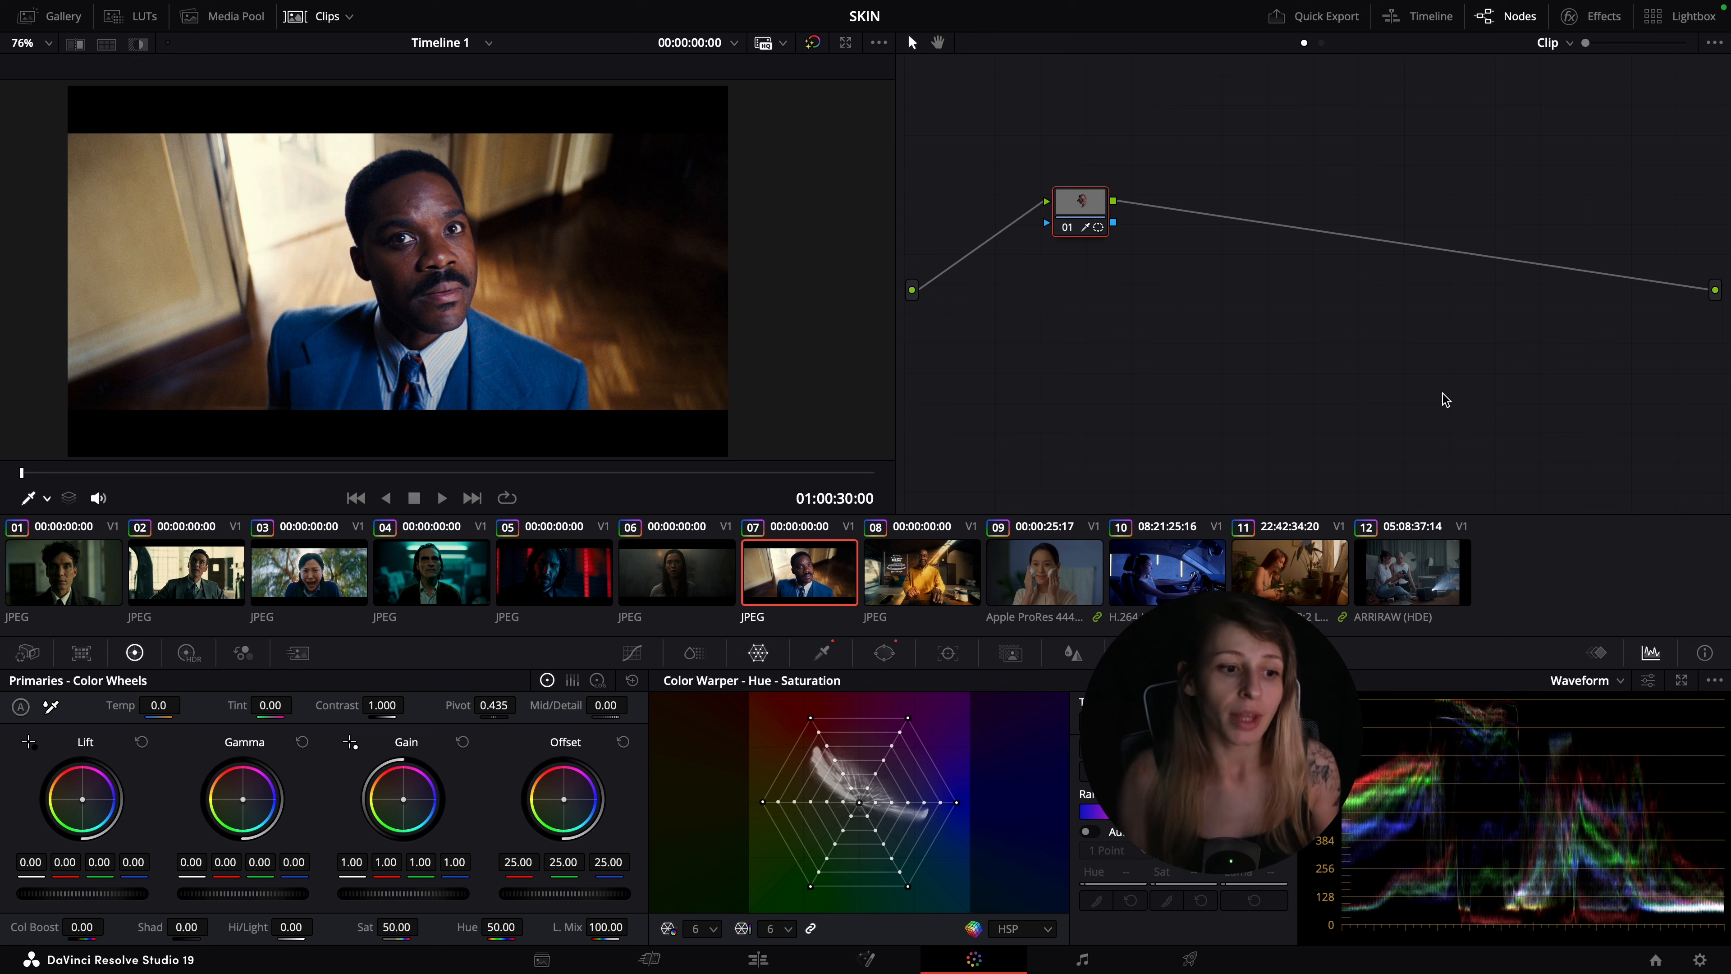
- Look through reference clips 01 to 08 and compare how the actors' skin tones sit in each image
click(68, 576)
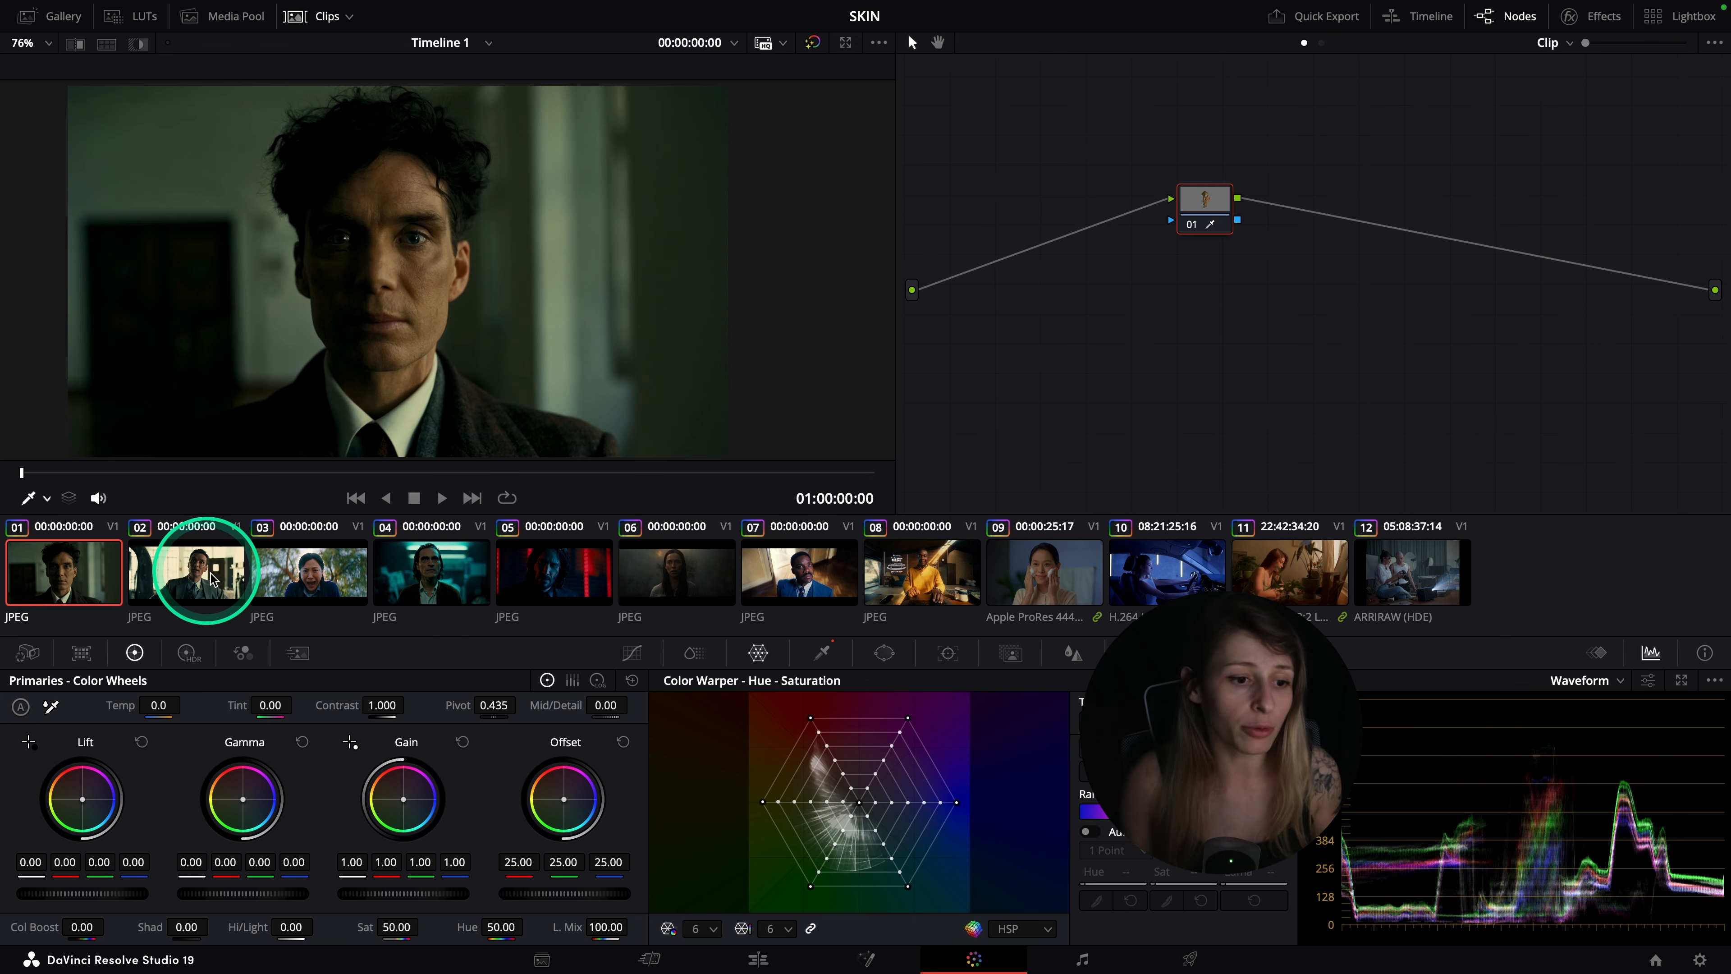
click(613, 592)
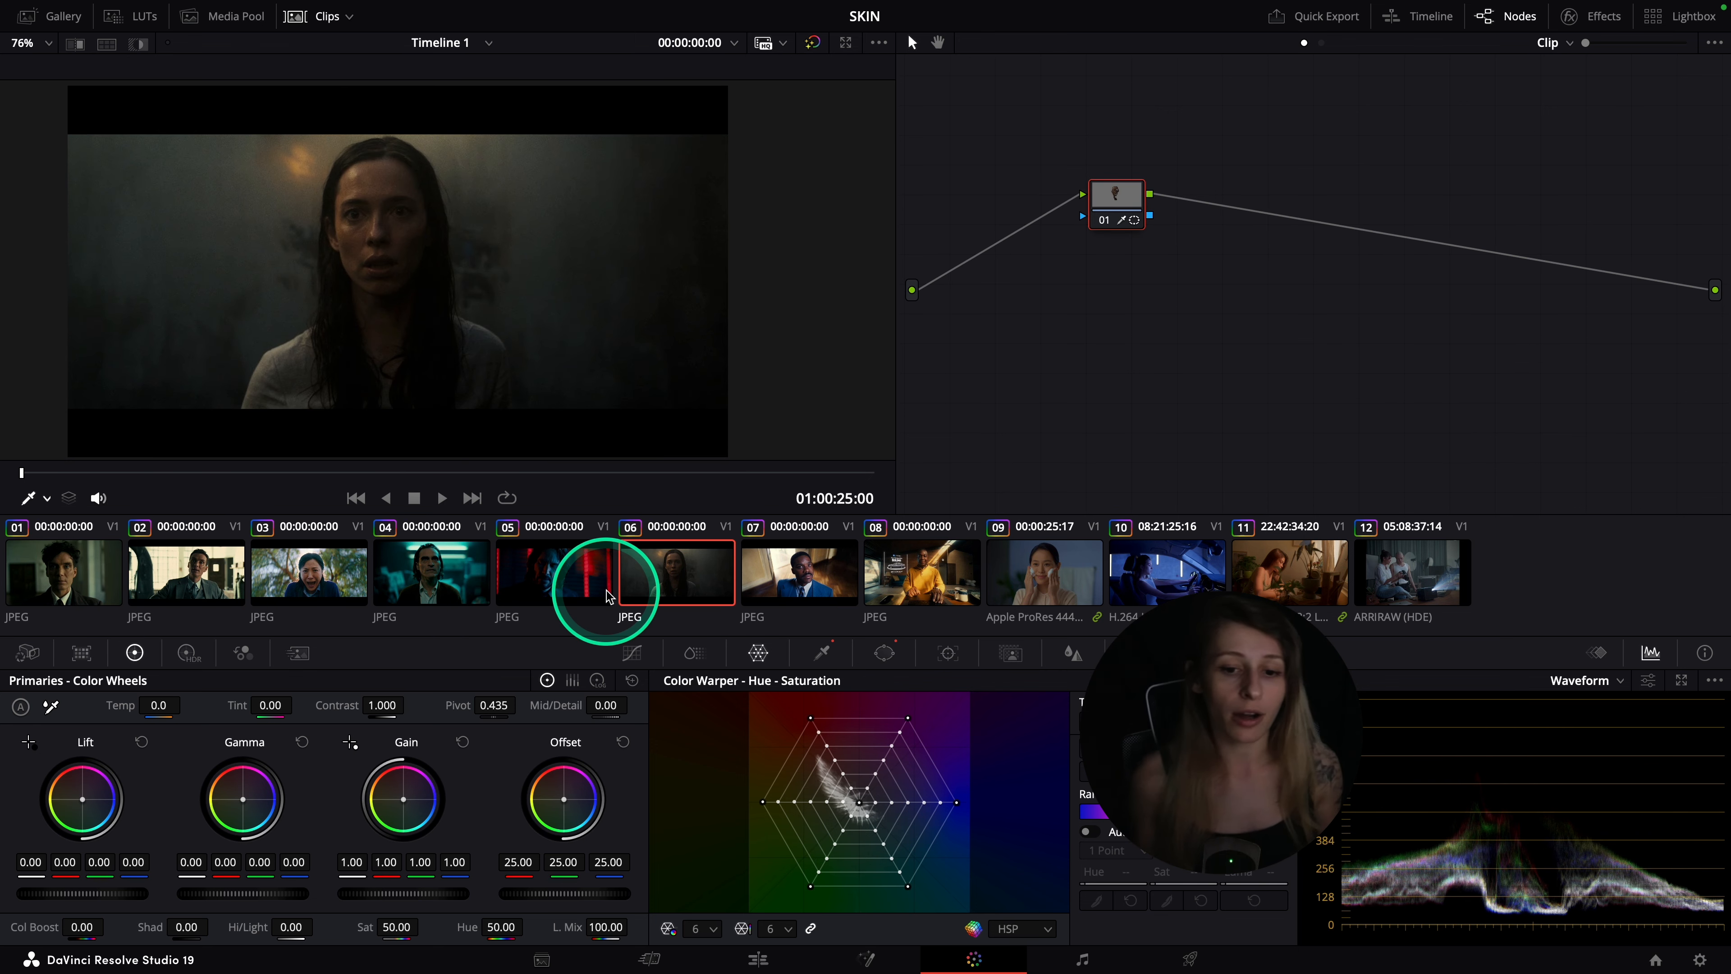
click(94, 578)
click(163, 588)
click(314, 576)
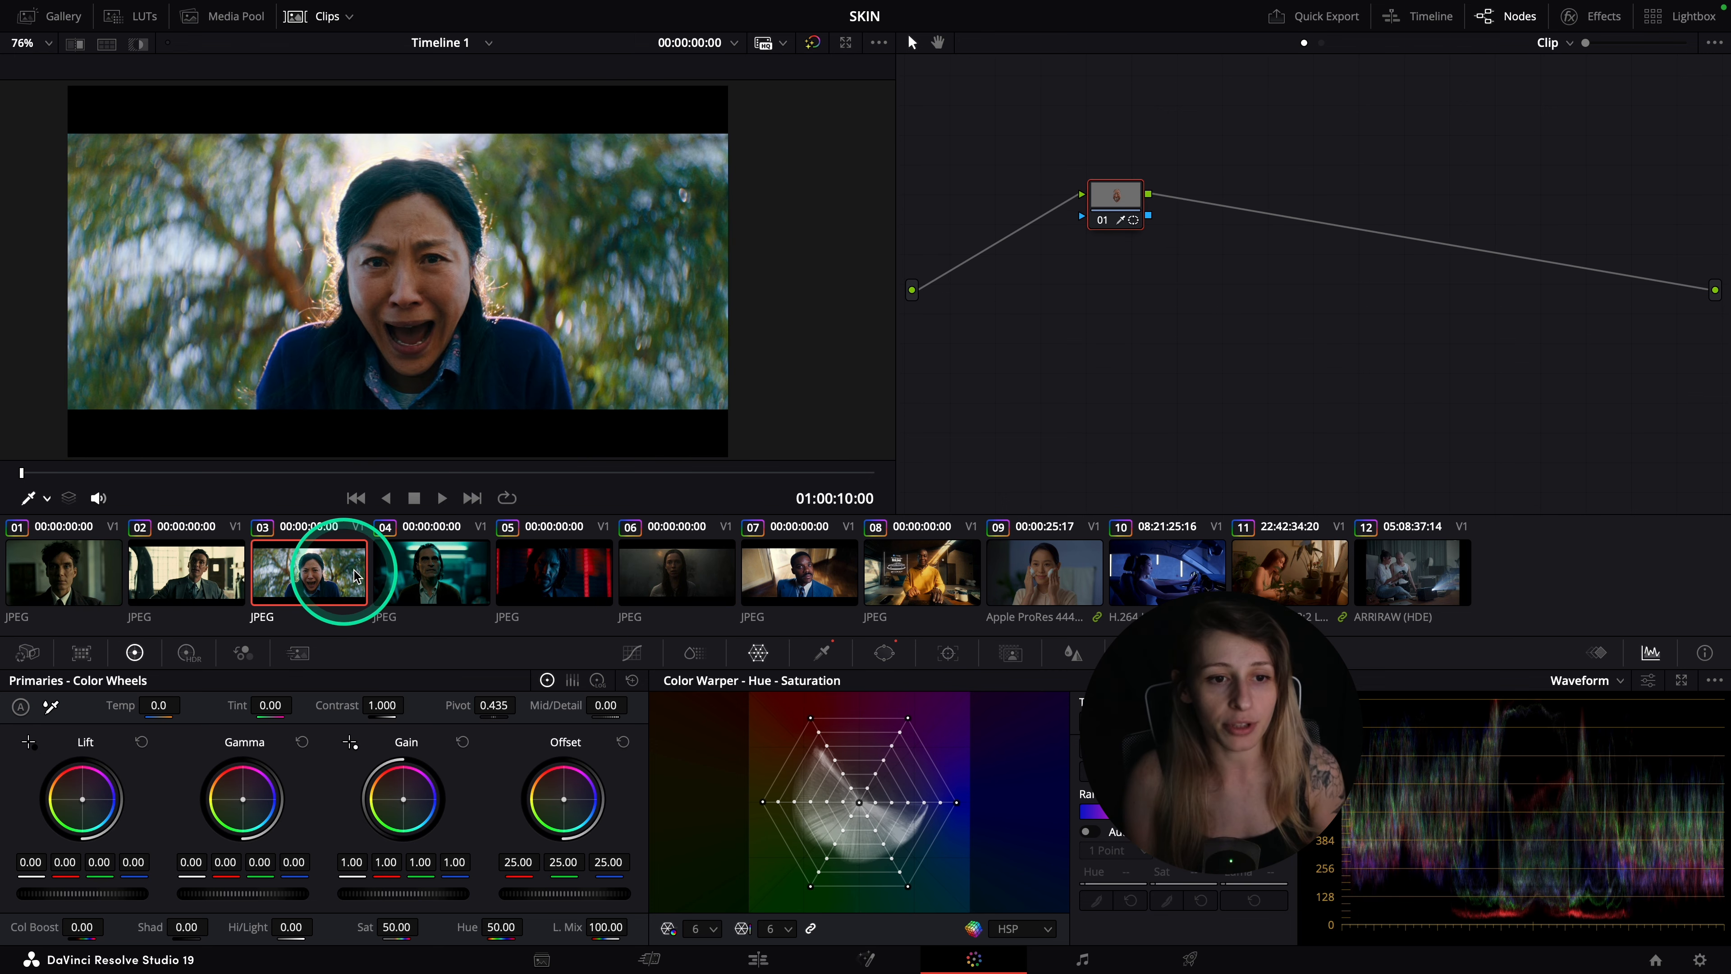
click(407, 573)
click(538, 572)
click(673, 574)
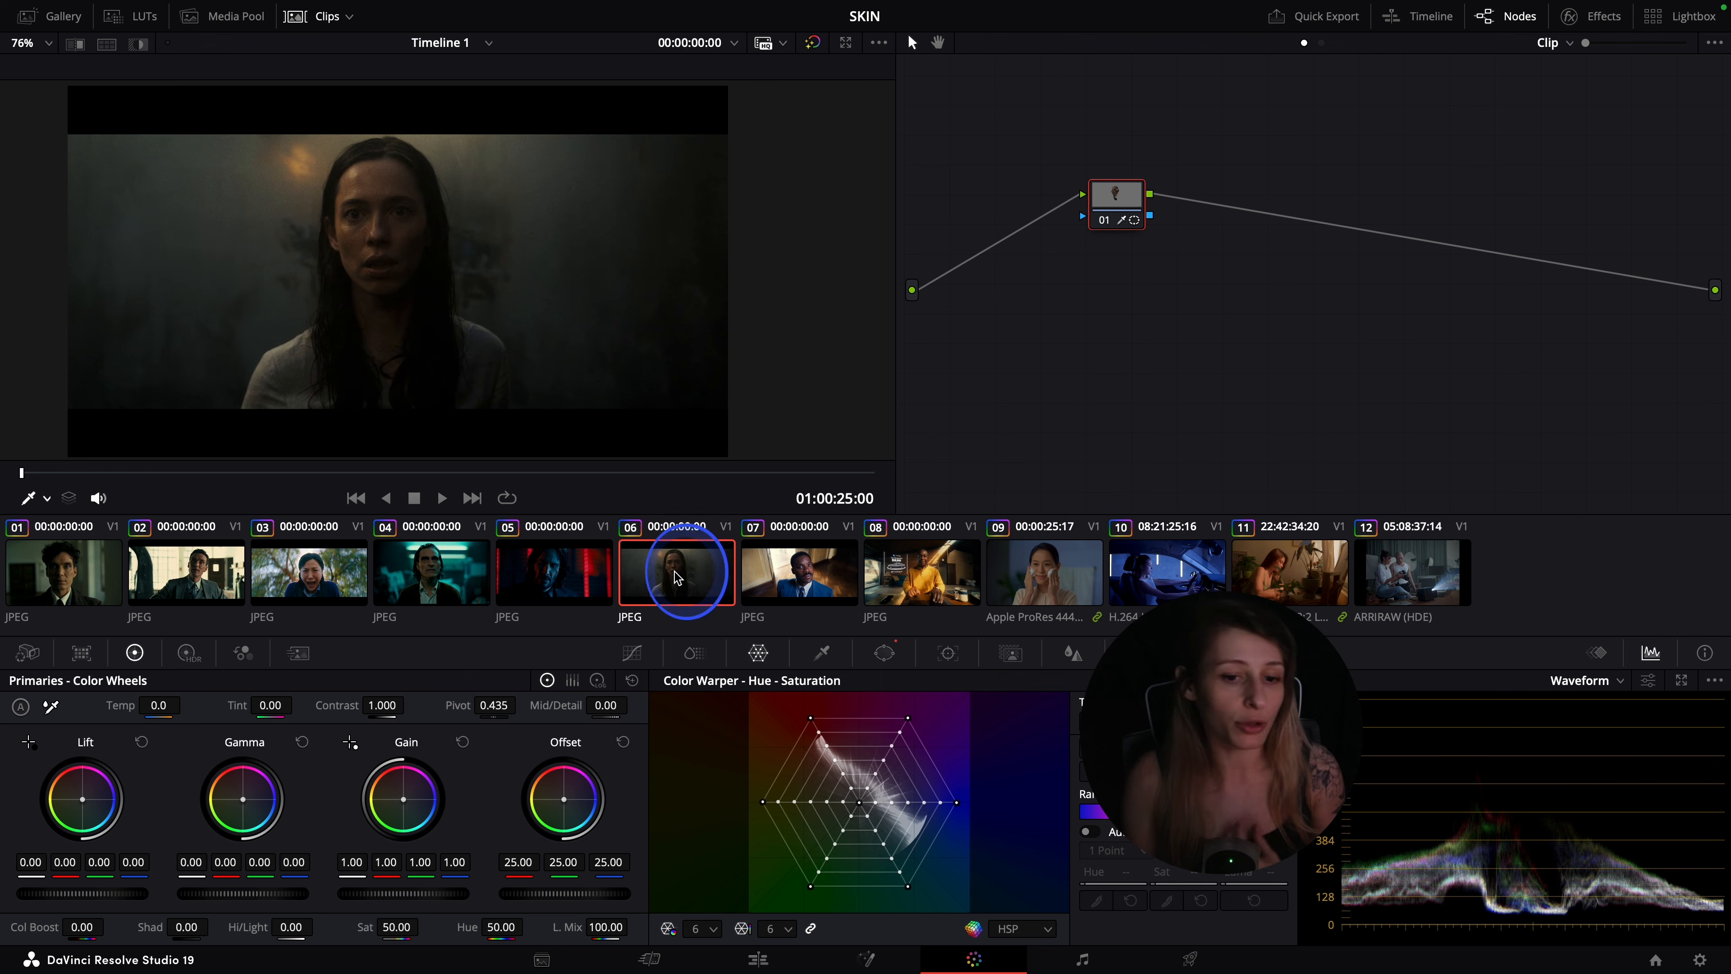
click(792, 589)
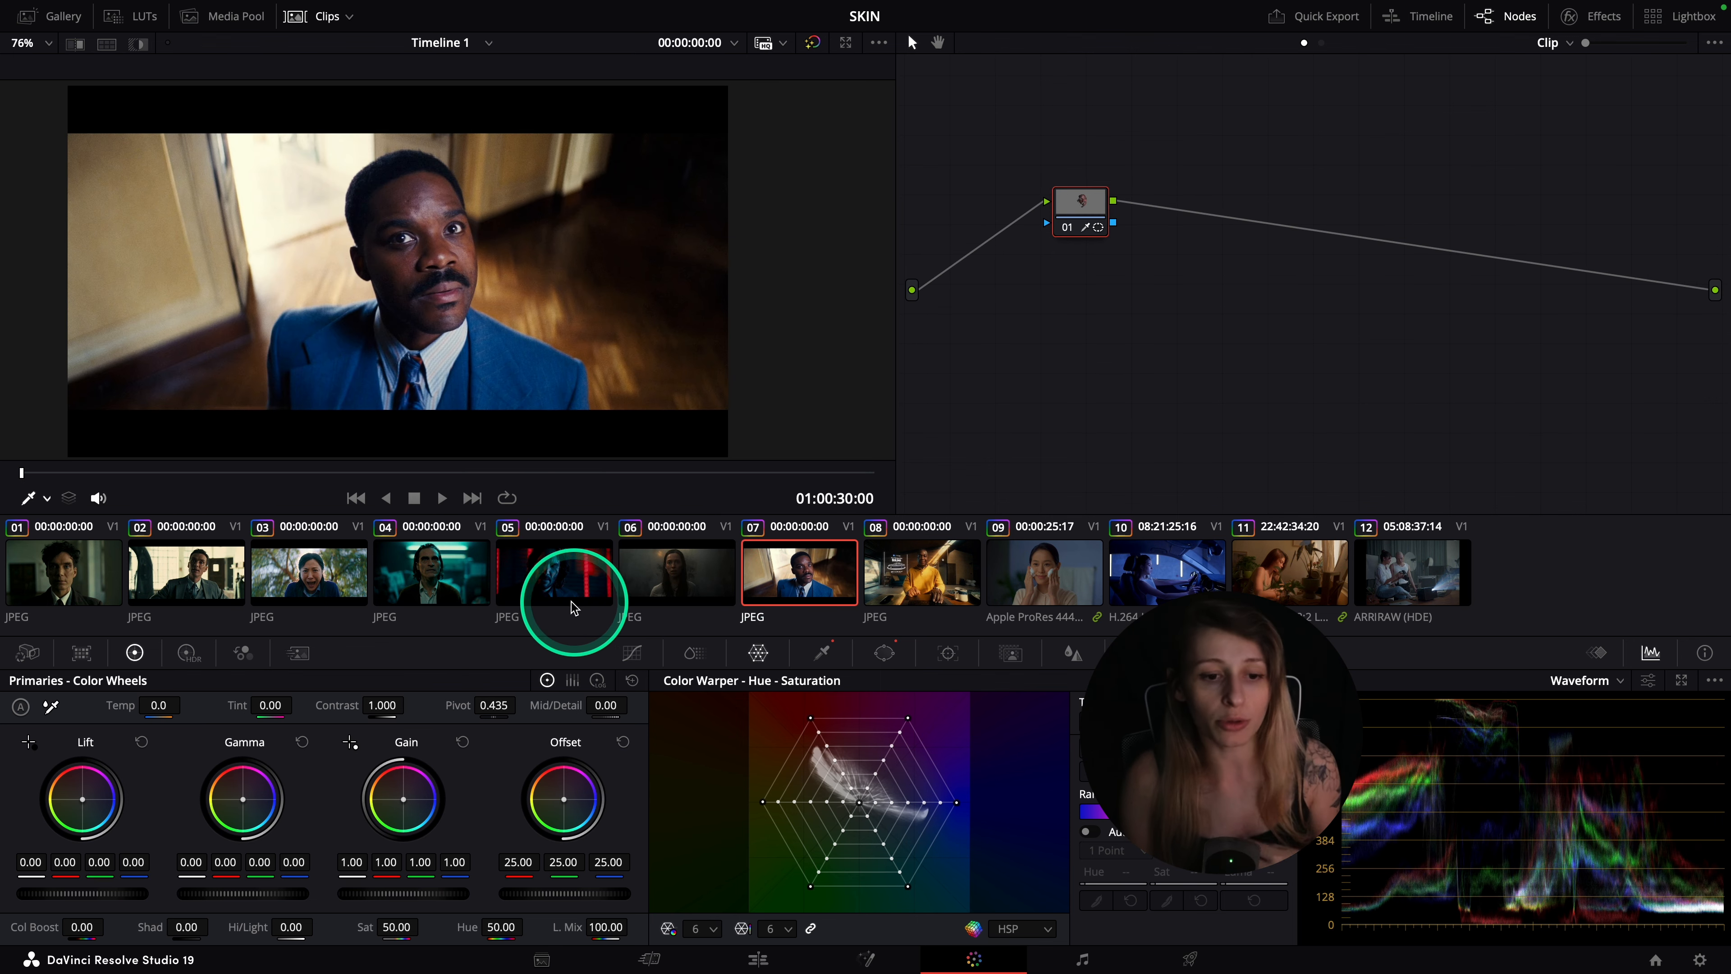
click(301, 568)
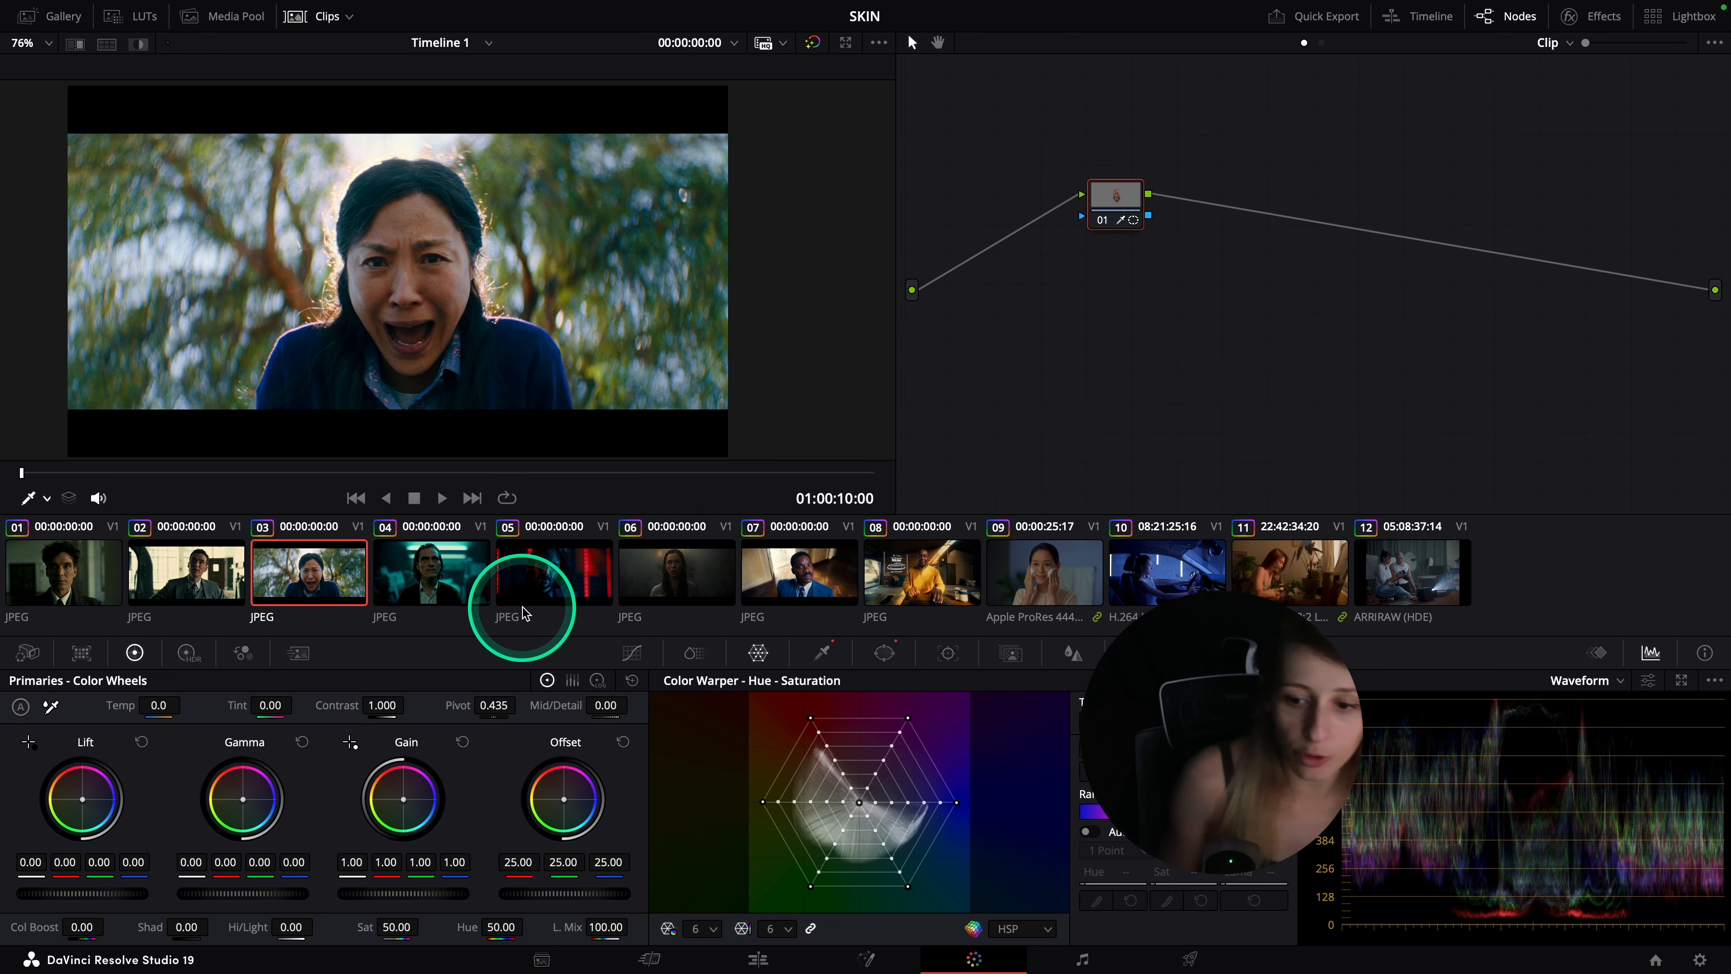
click(436, 578)
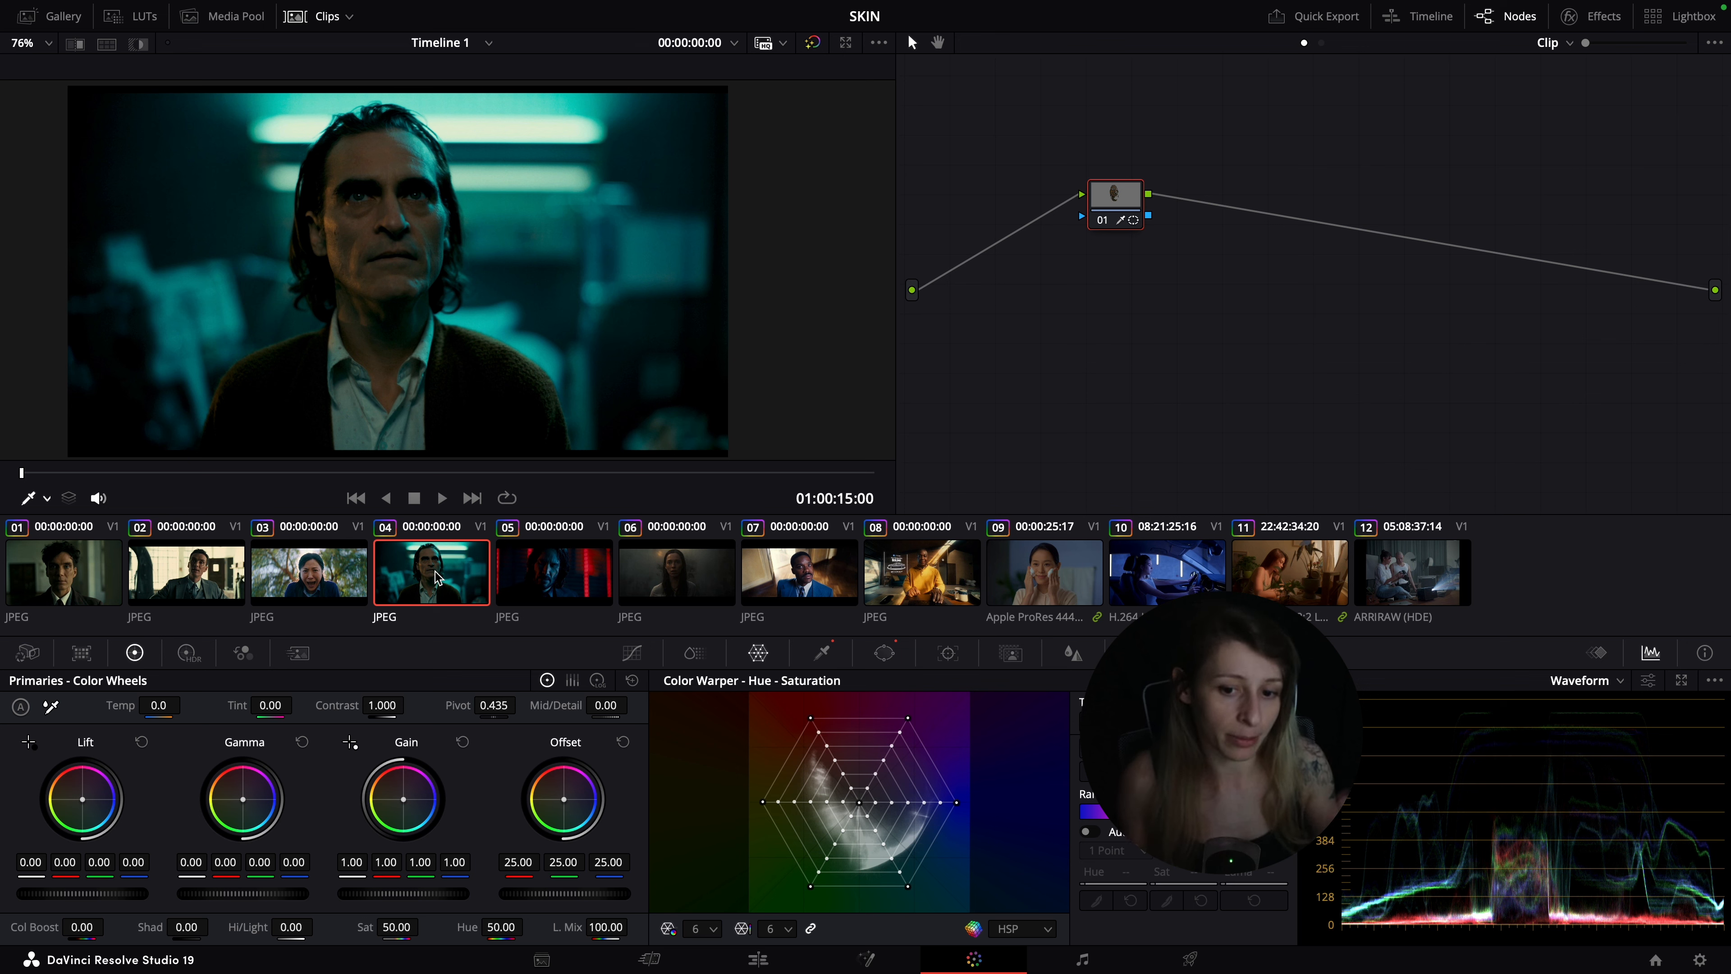
click(908, 565)
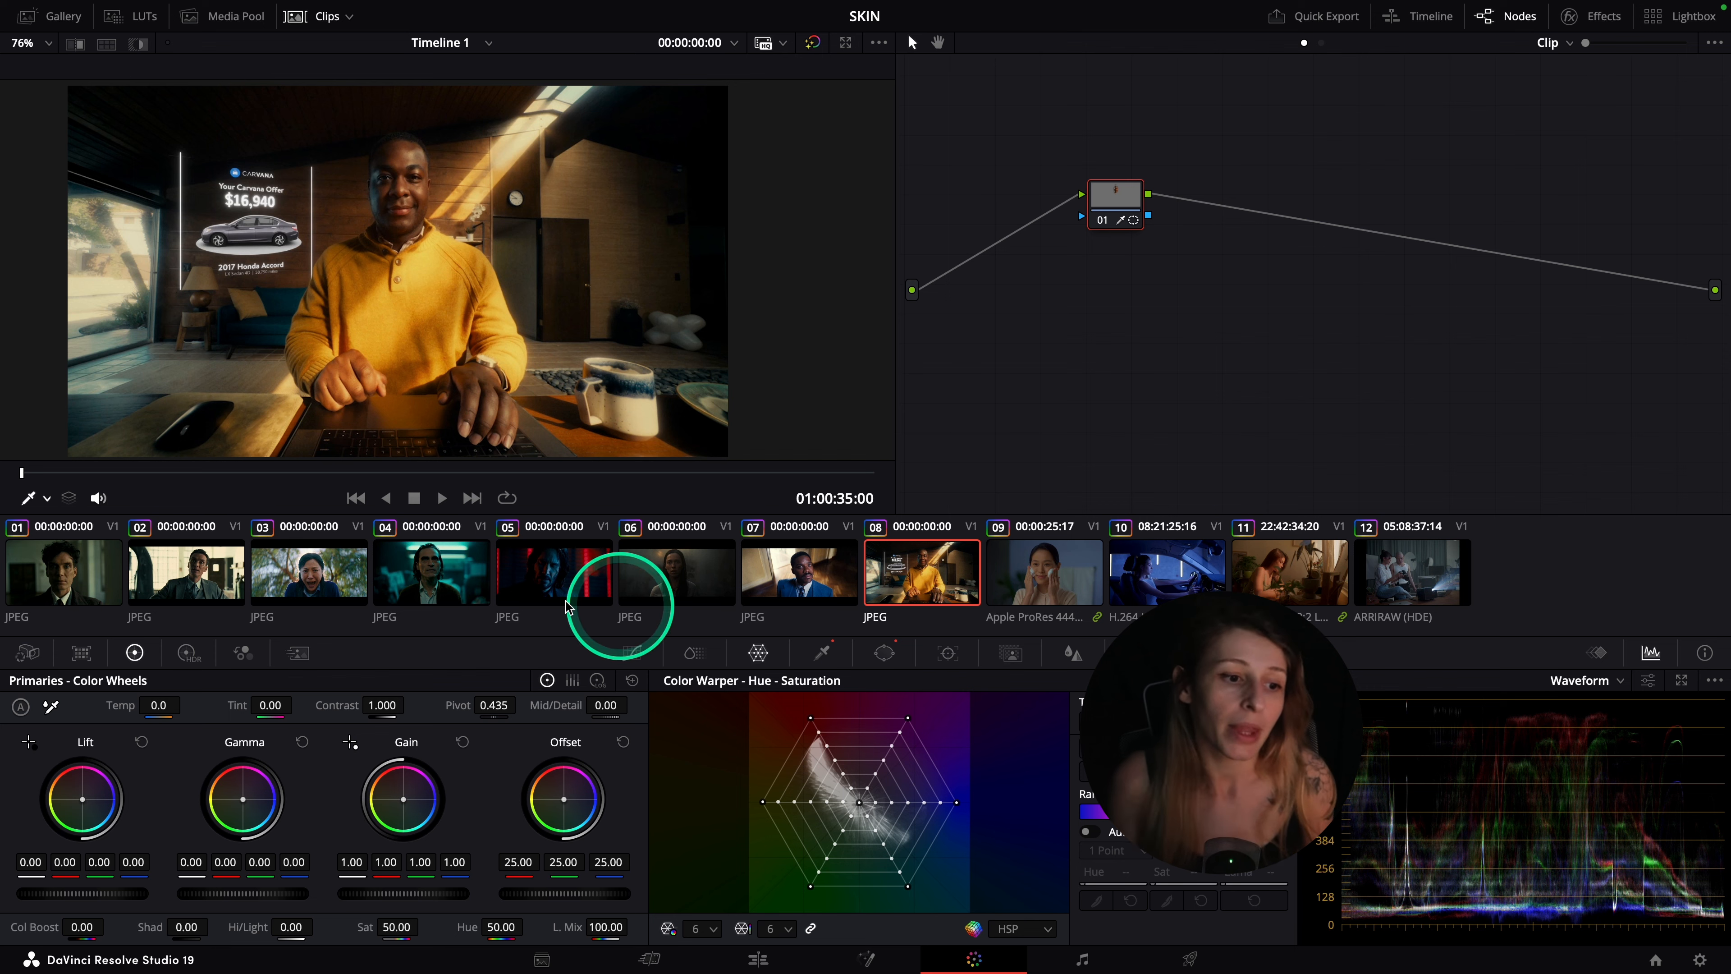
- Isolate the skin selection of clips 01 to 03 with the Highlight view and examine its exposure range on the waveform
click(71, 563)
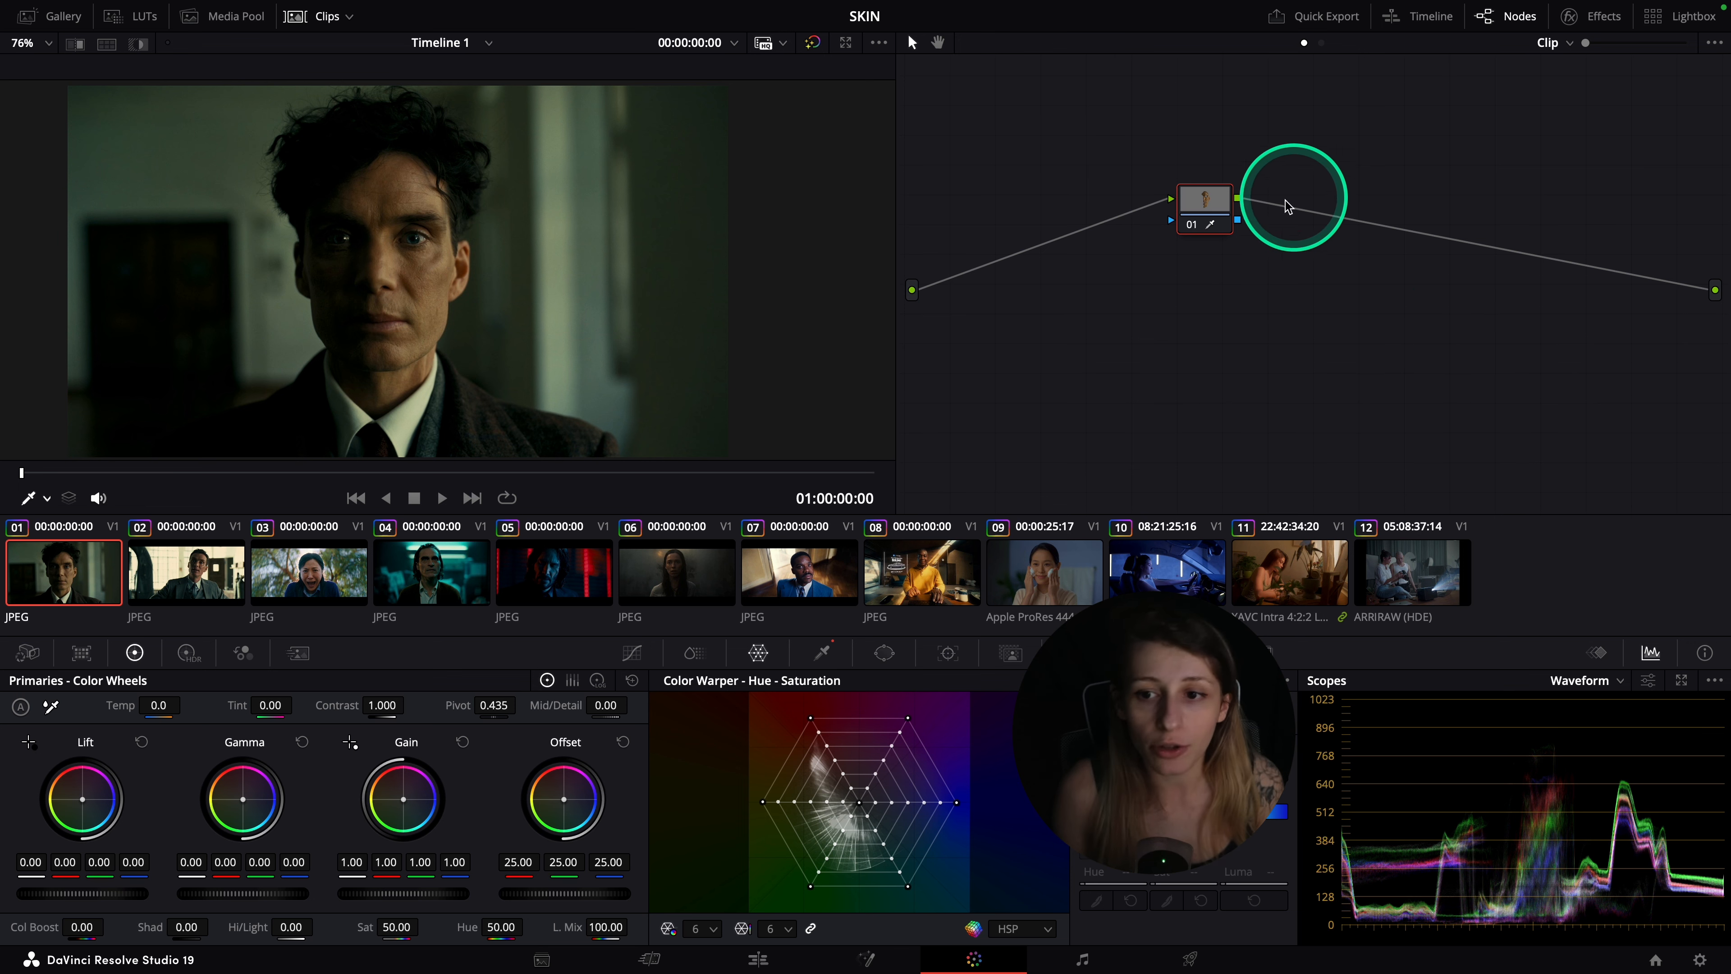
click(139, 54)
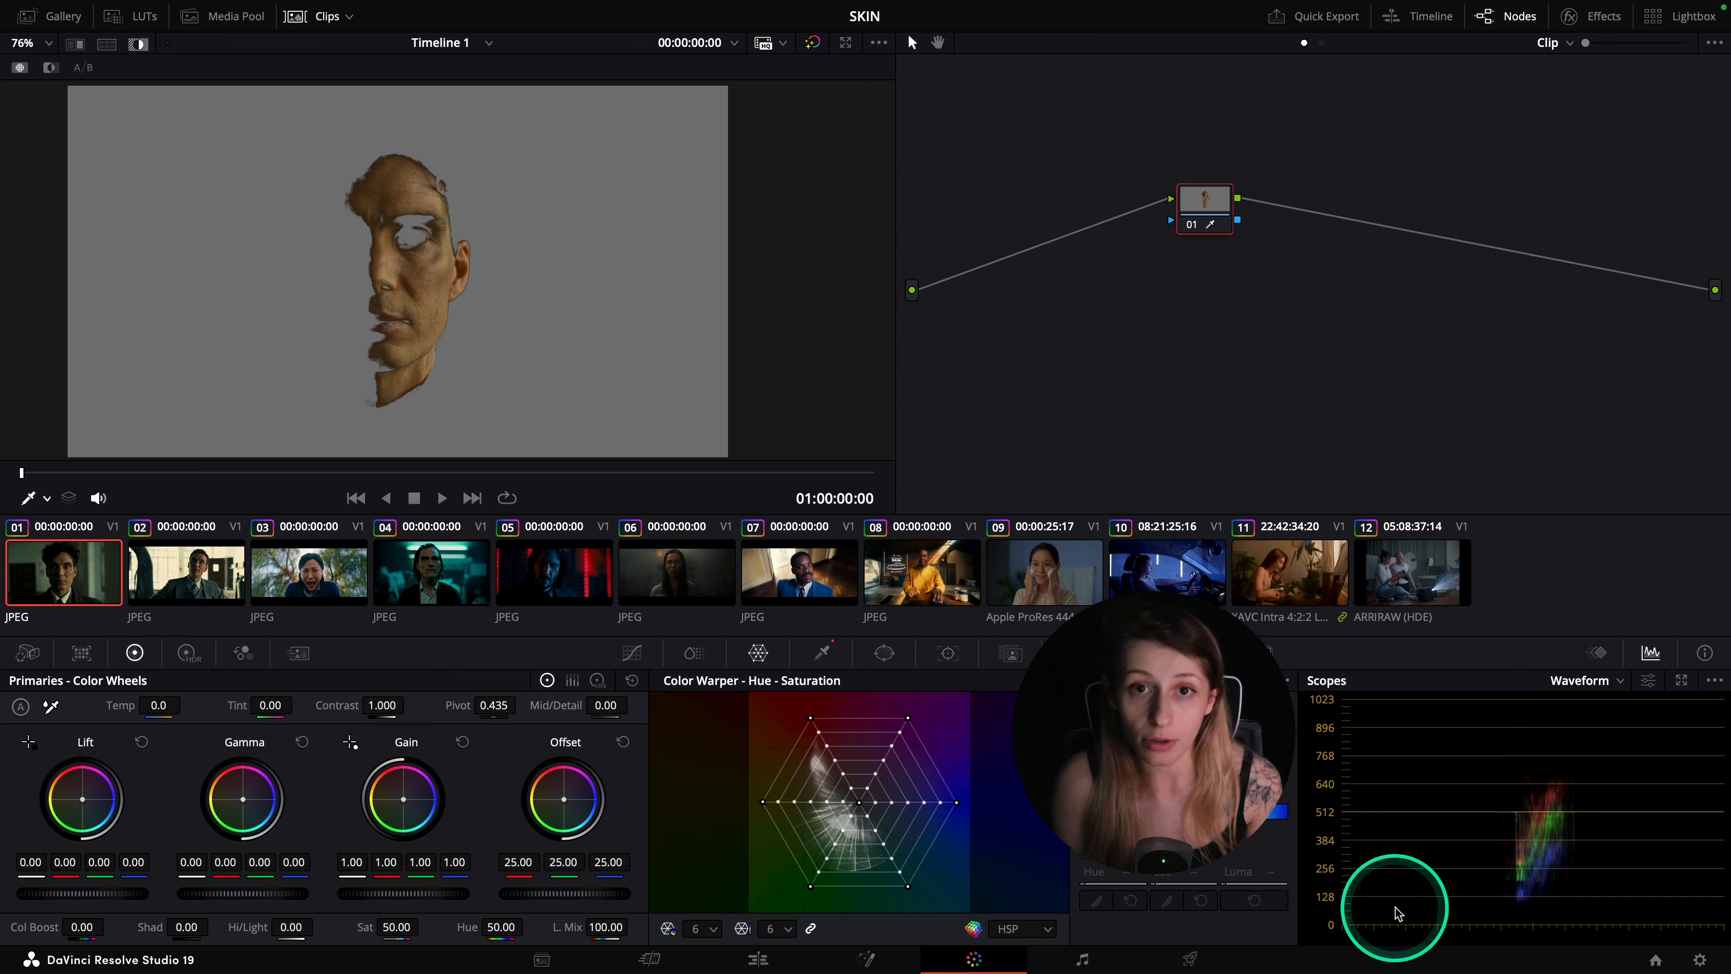
click(204, 579)
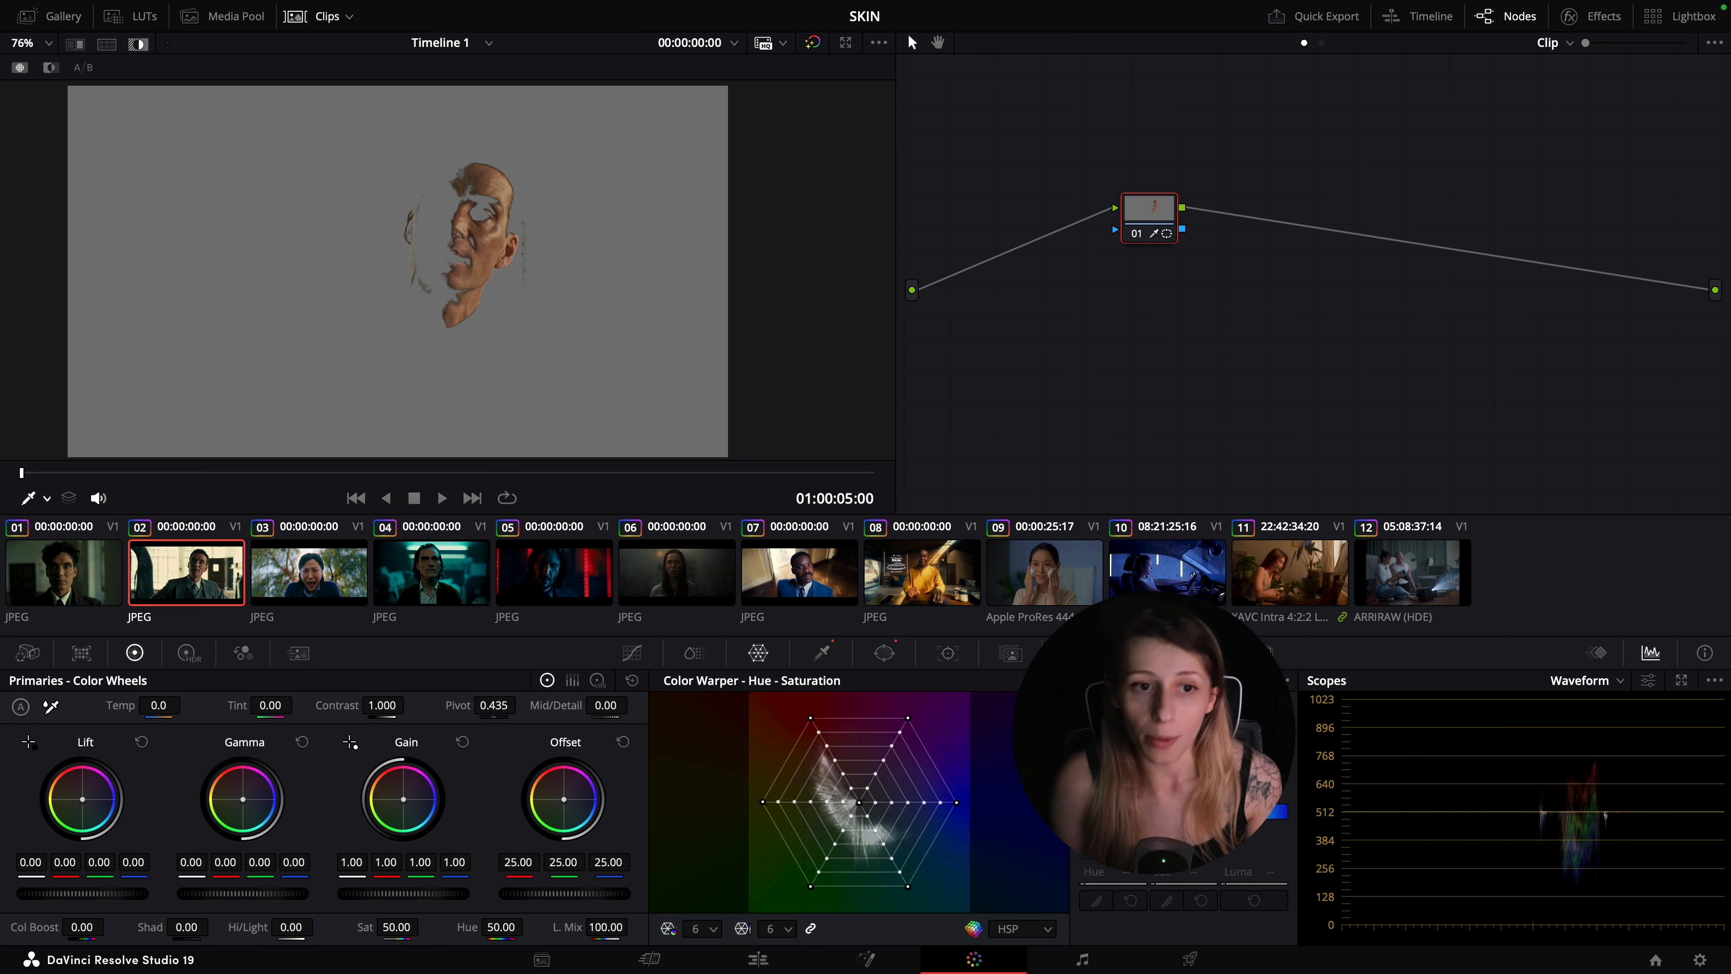
click(139, 46)
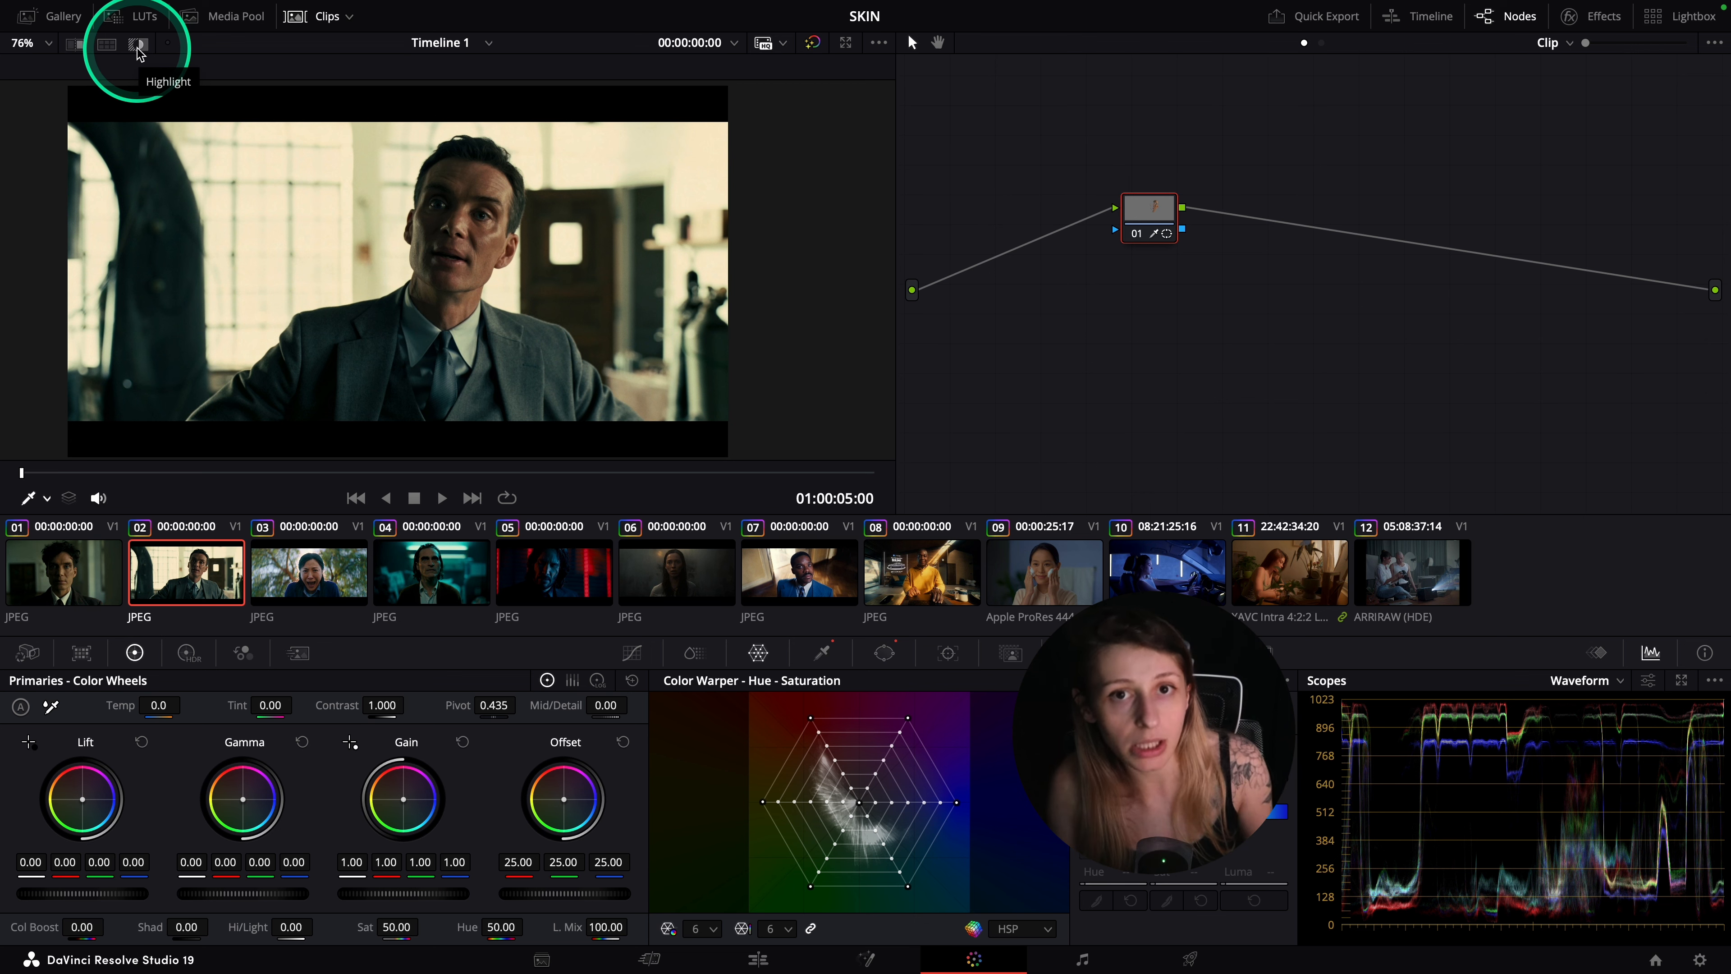
click(138, 45)
key(Down)
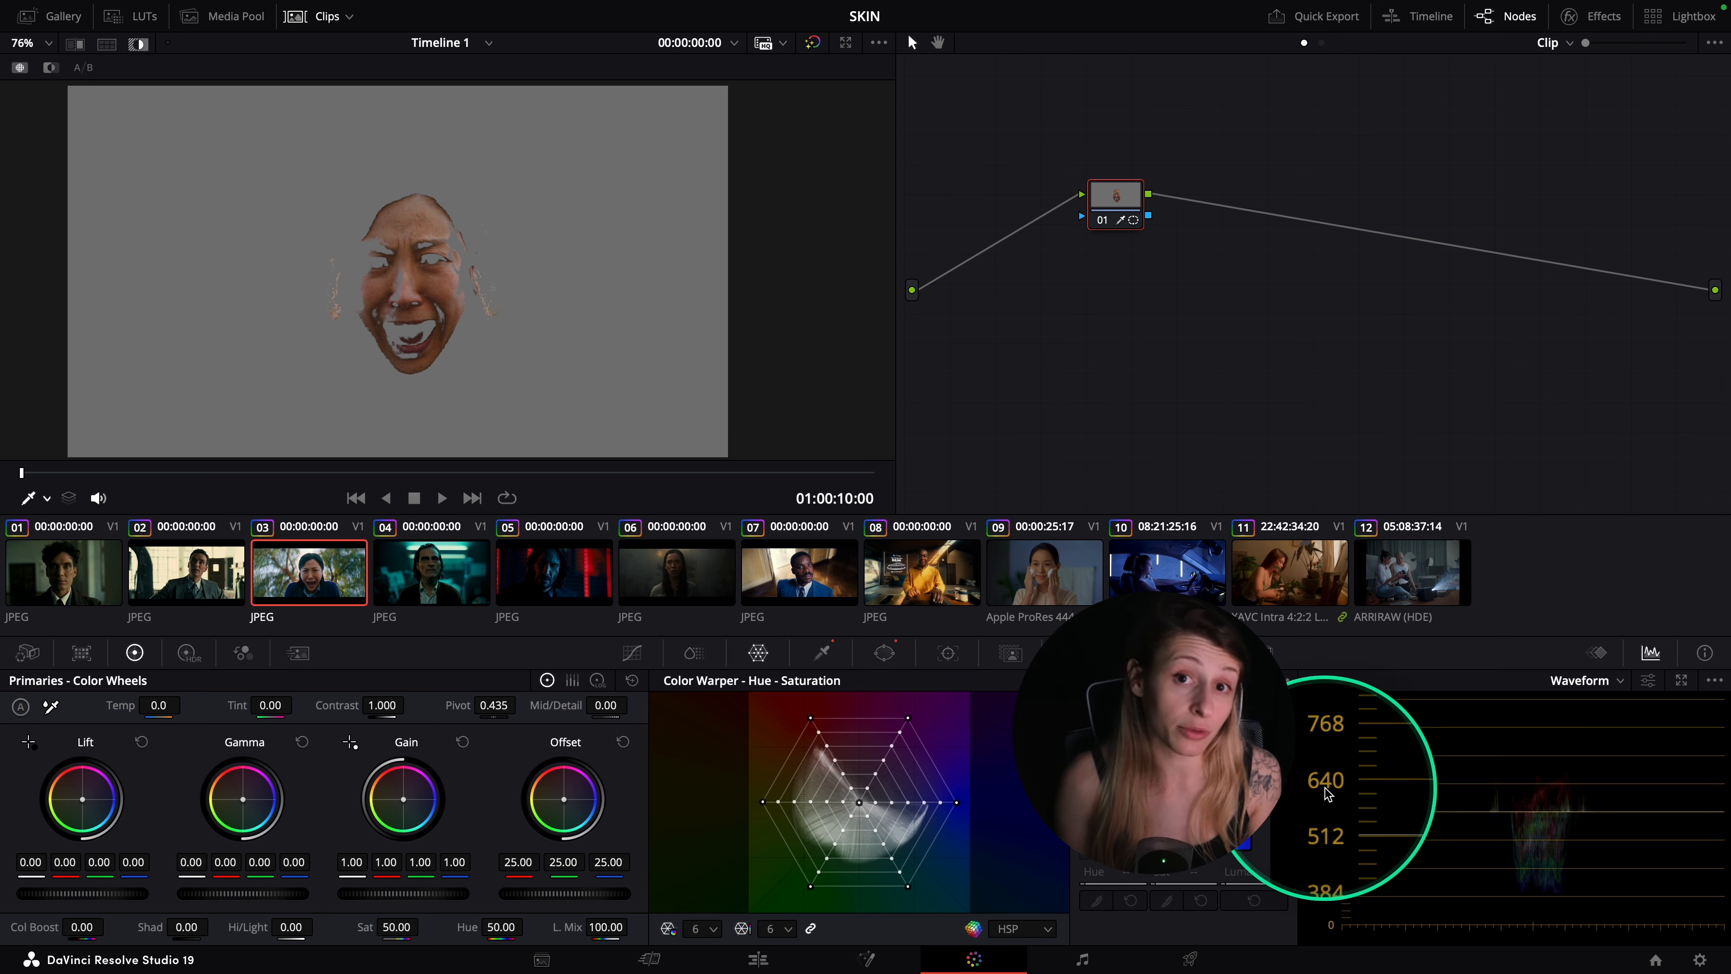
click(34, 573)
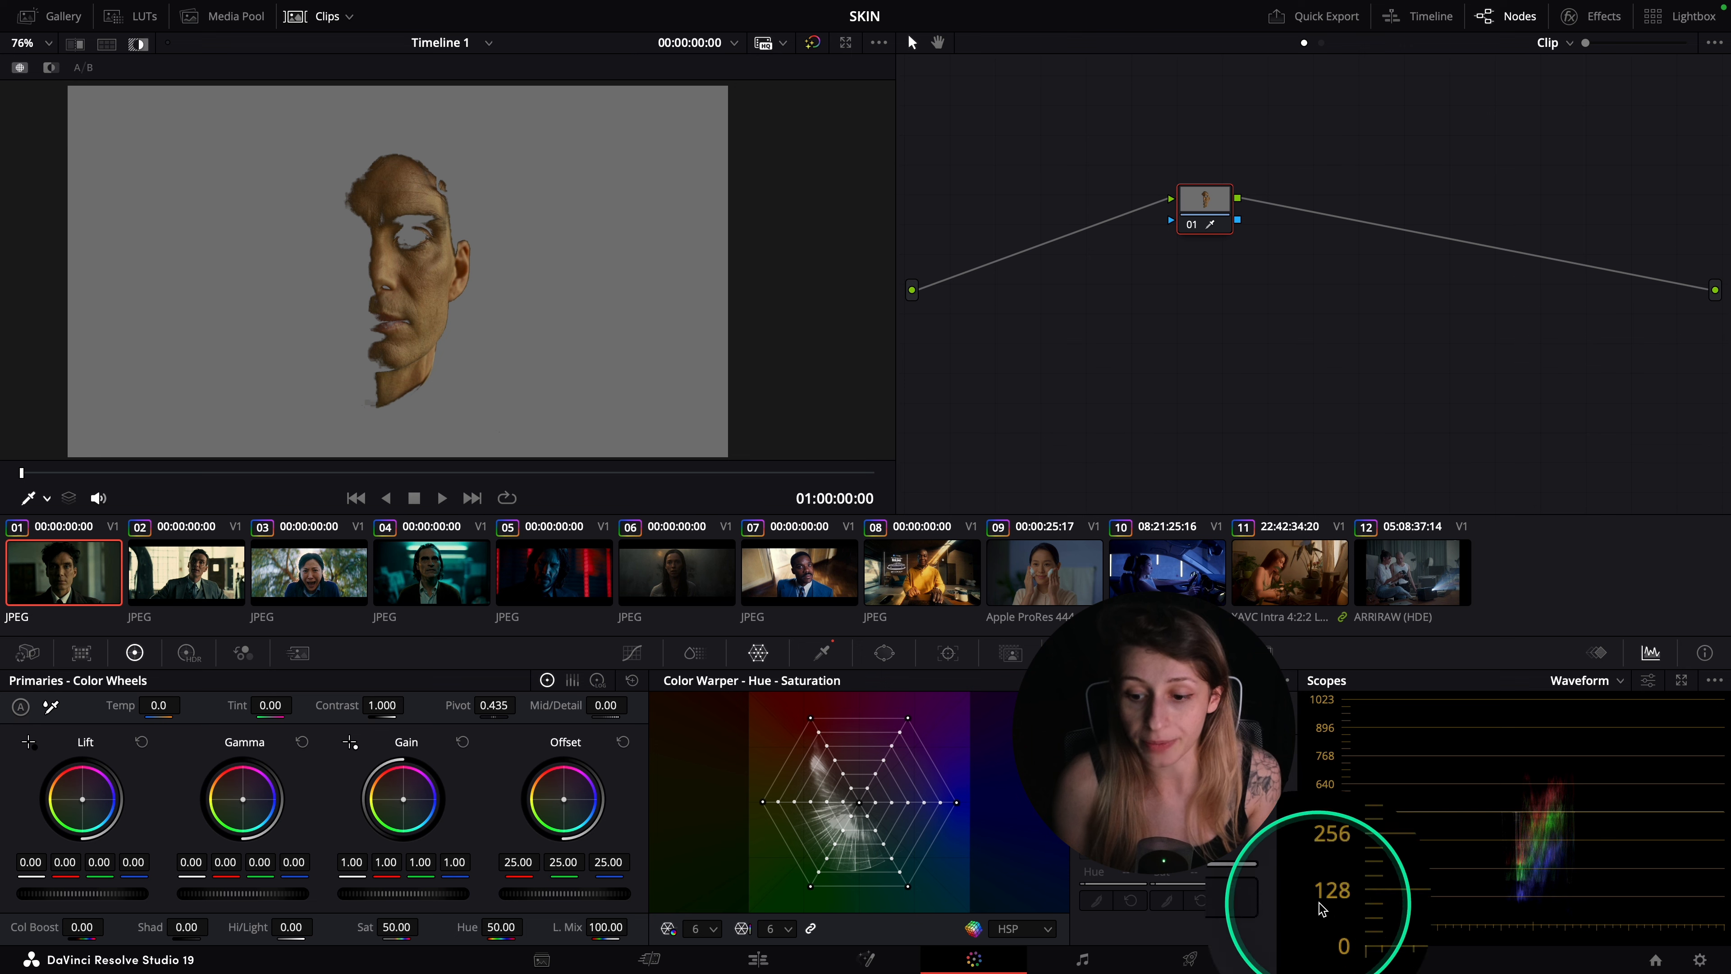
- Examine the isolated skin levels of clips 04 to 08 on the waveform, finishing with the Highlight view off
click(453, 578)
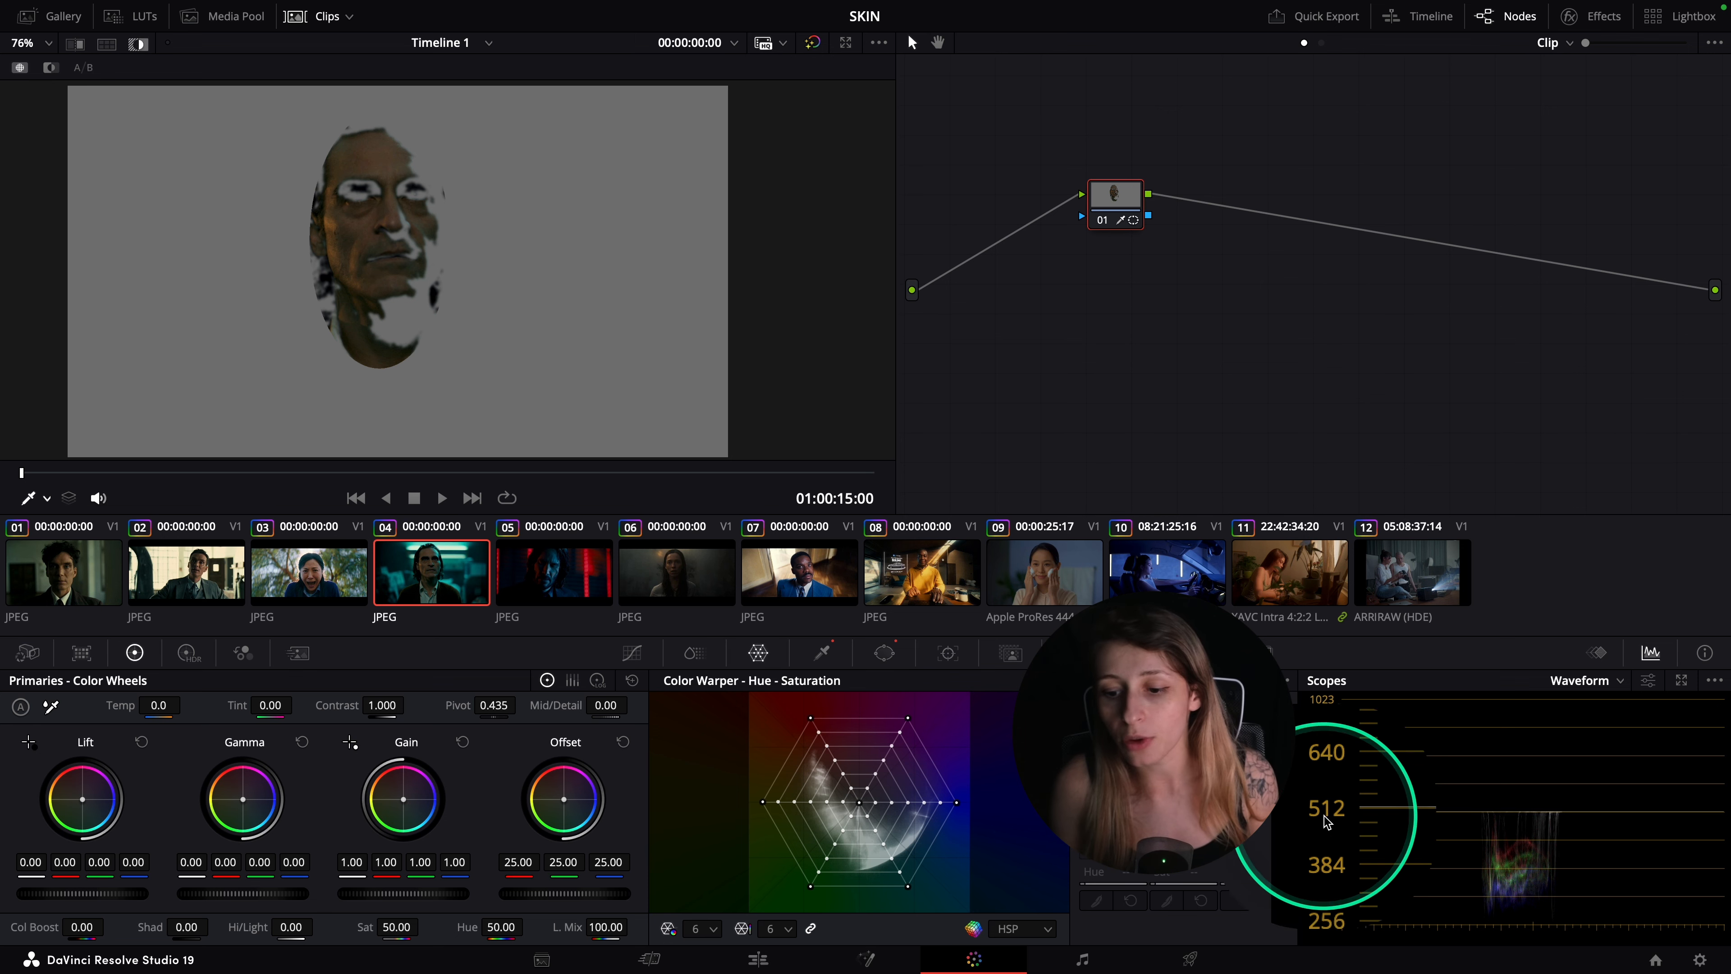
click(569, 573)
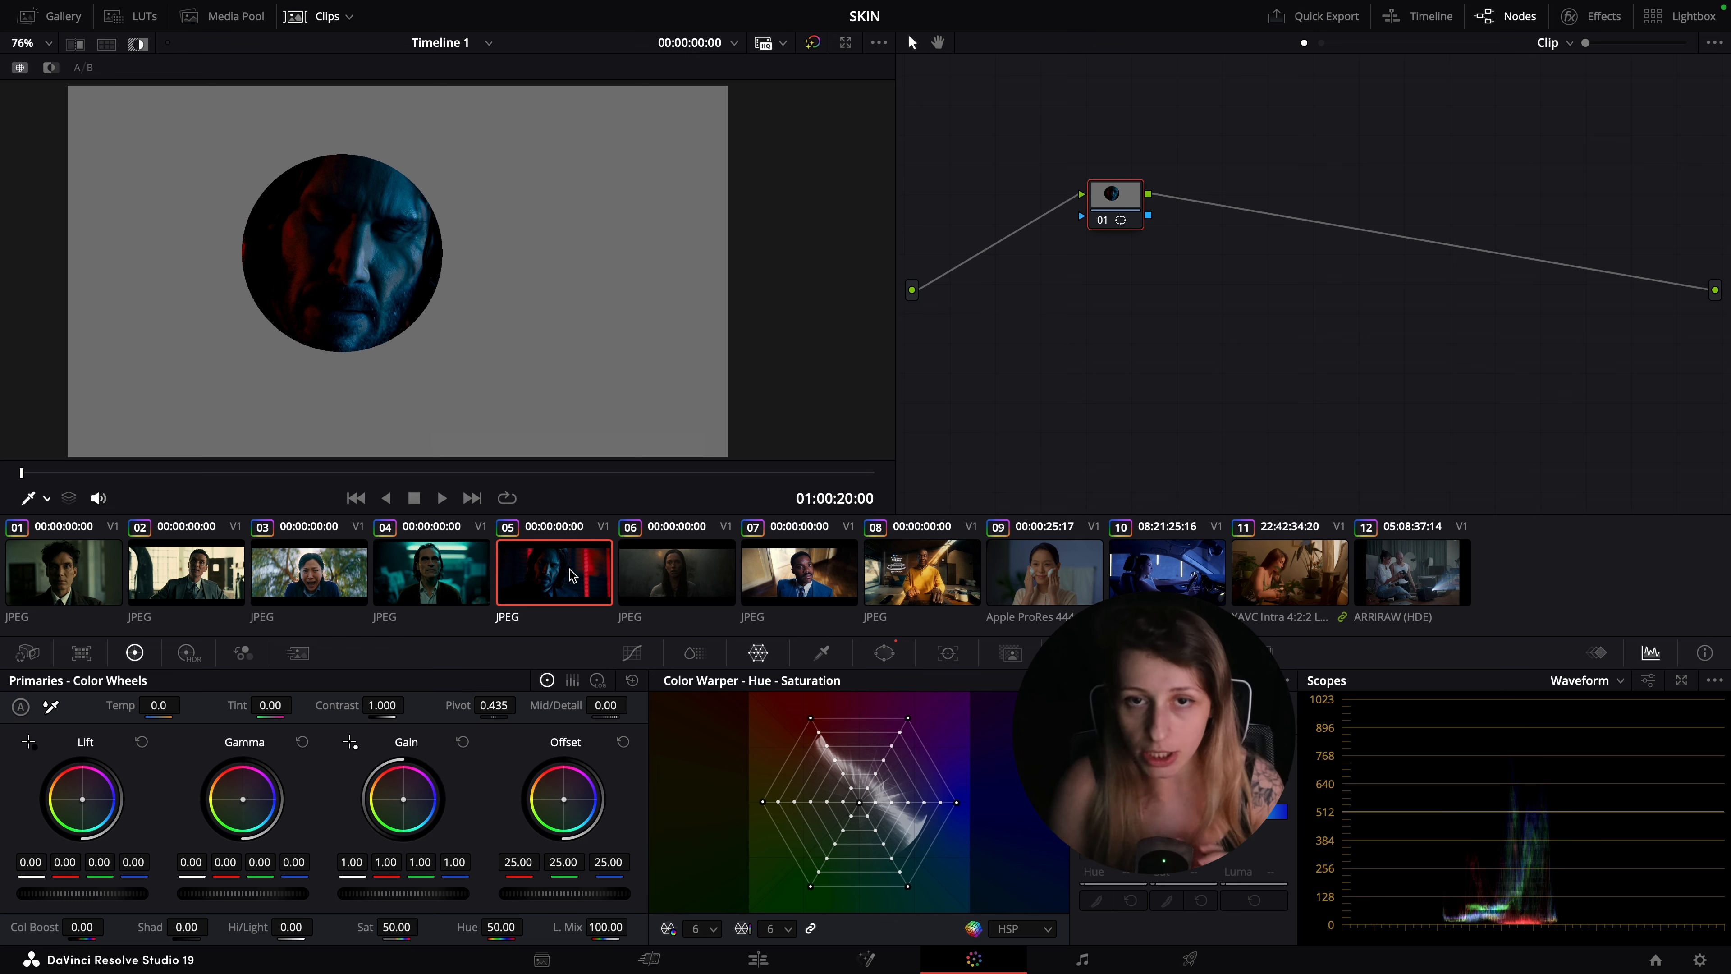
click(684, 582)
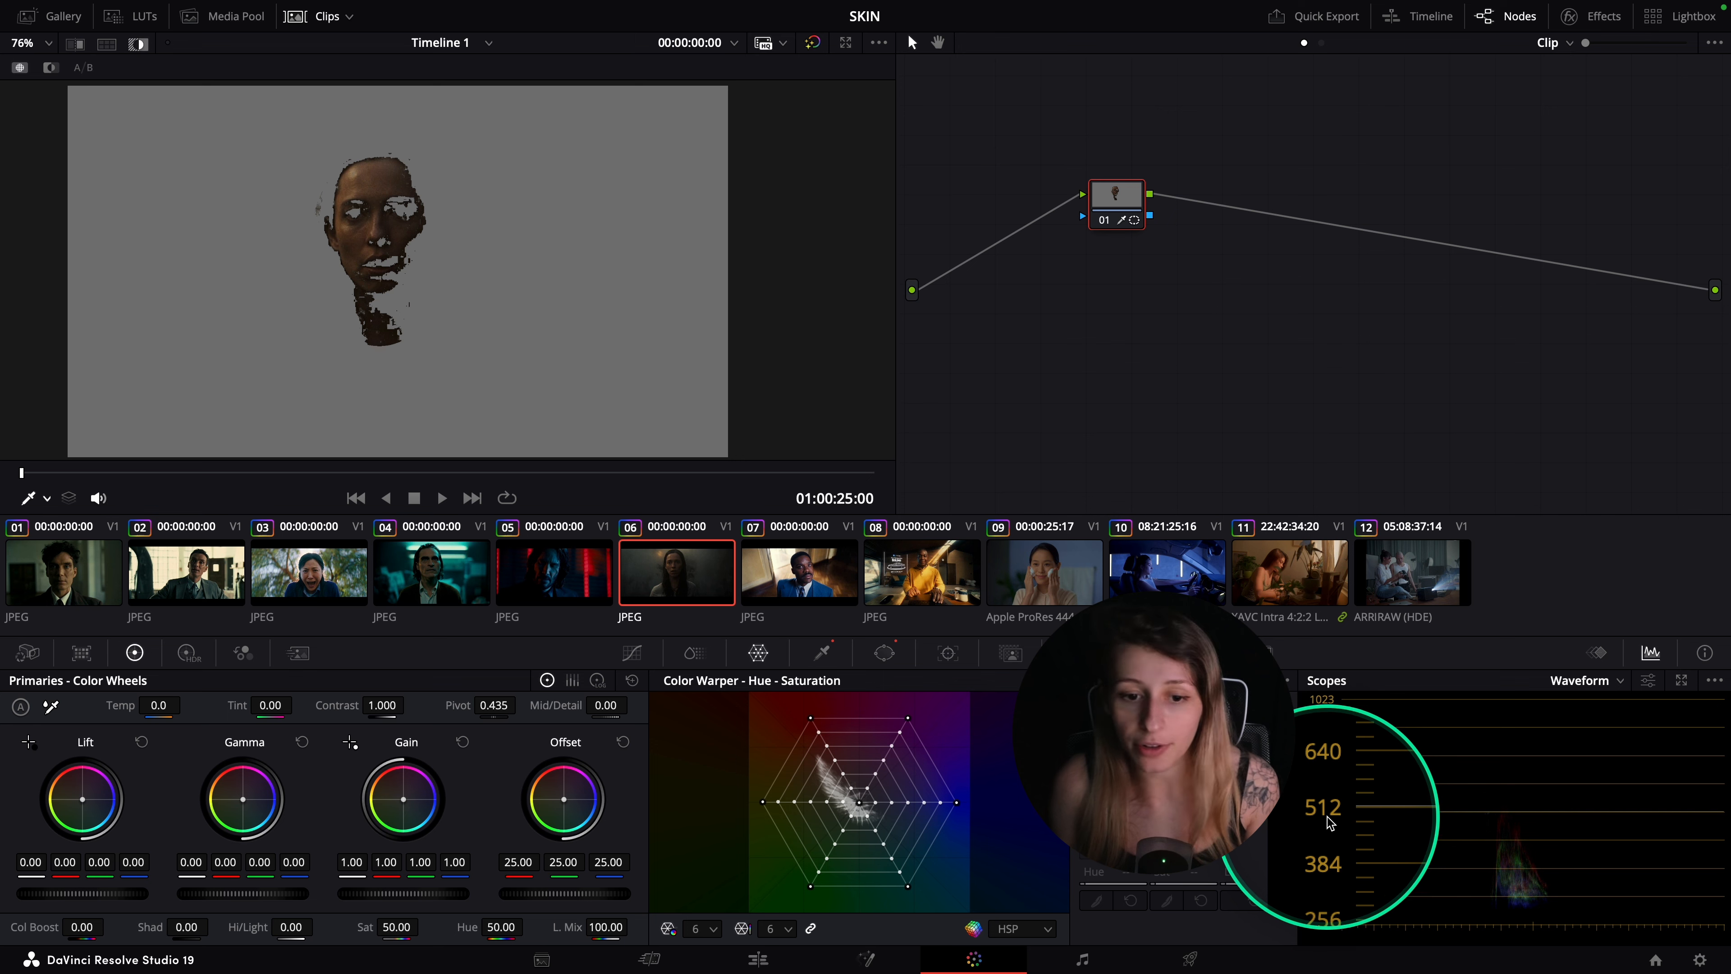
click(807, 576)
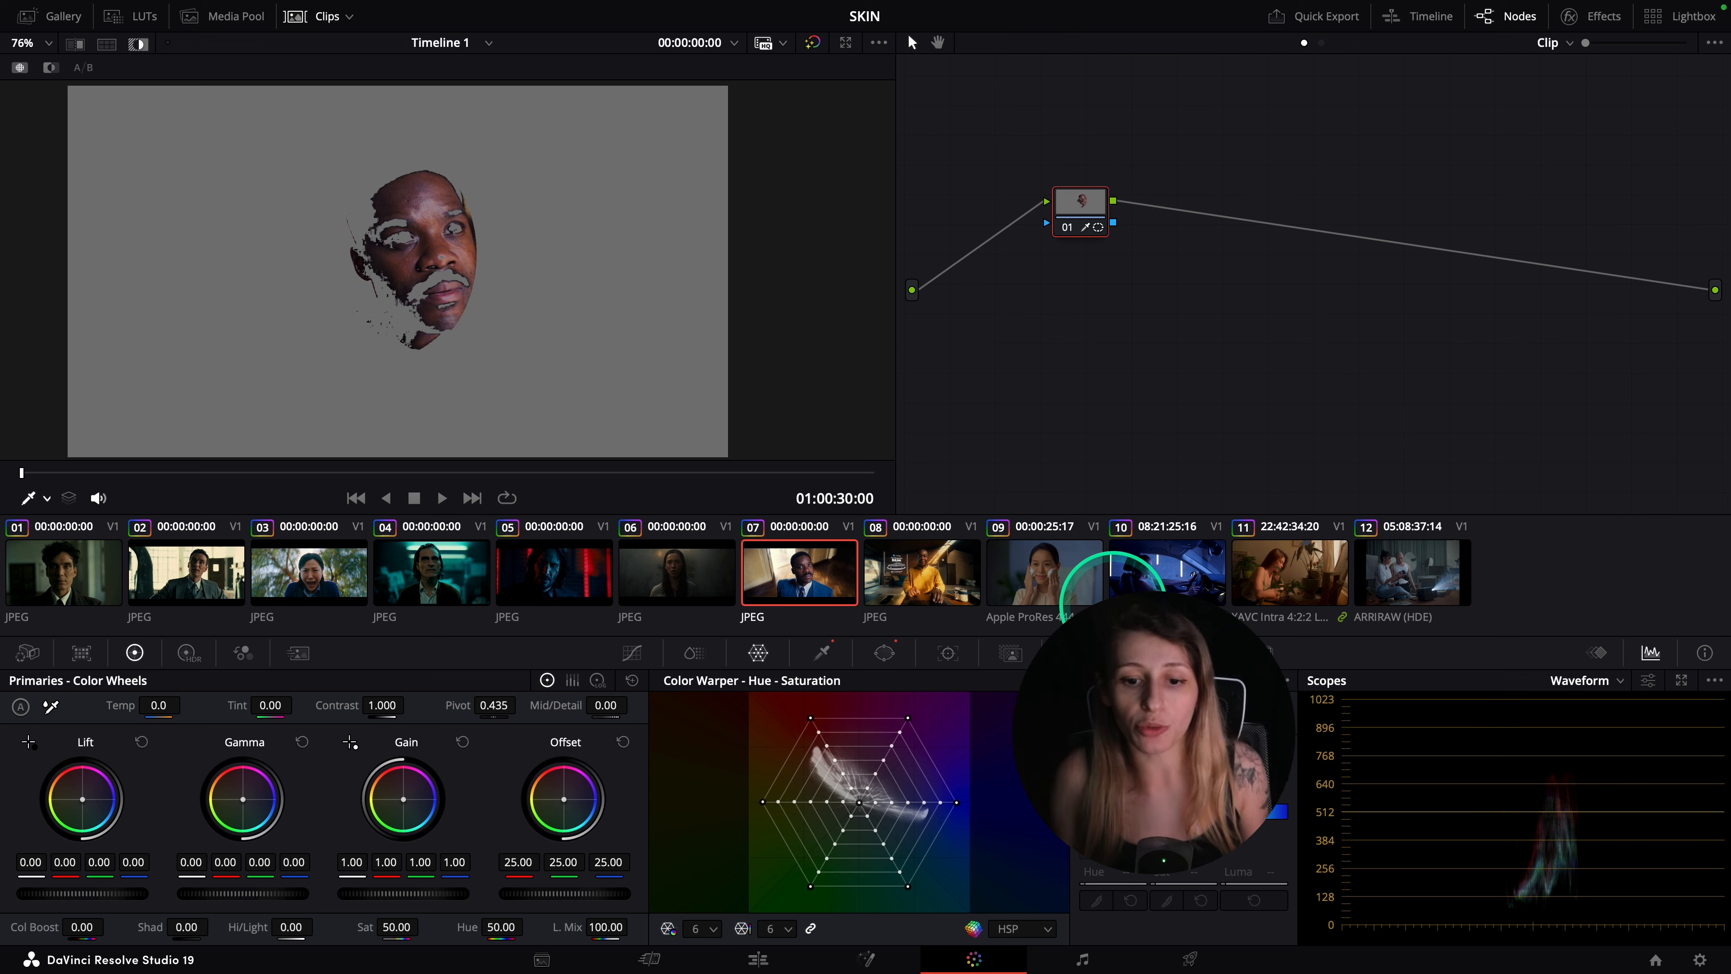
click(961, 549)
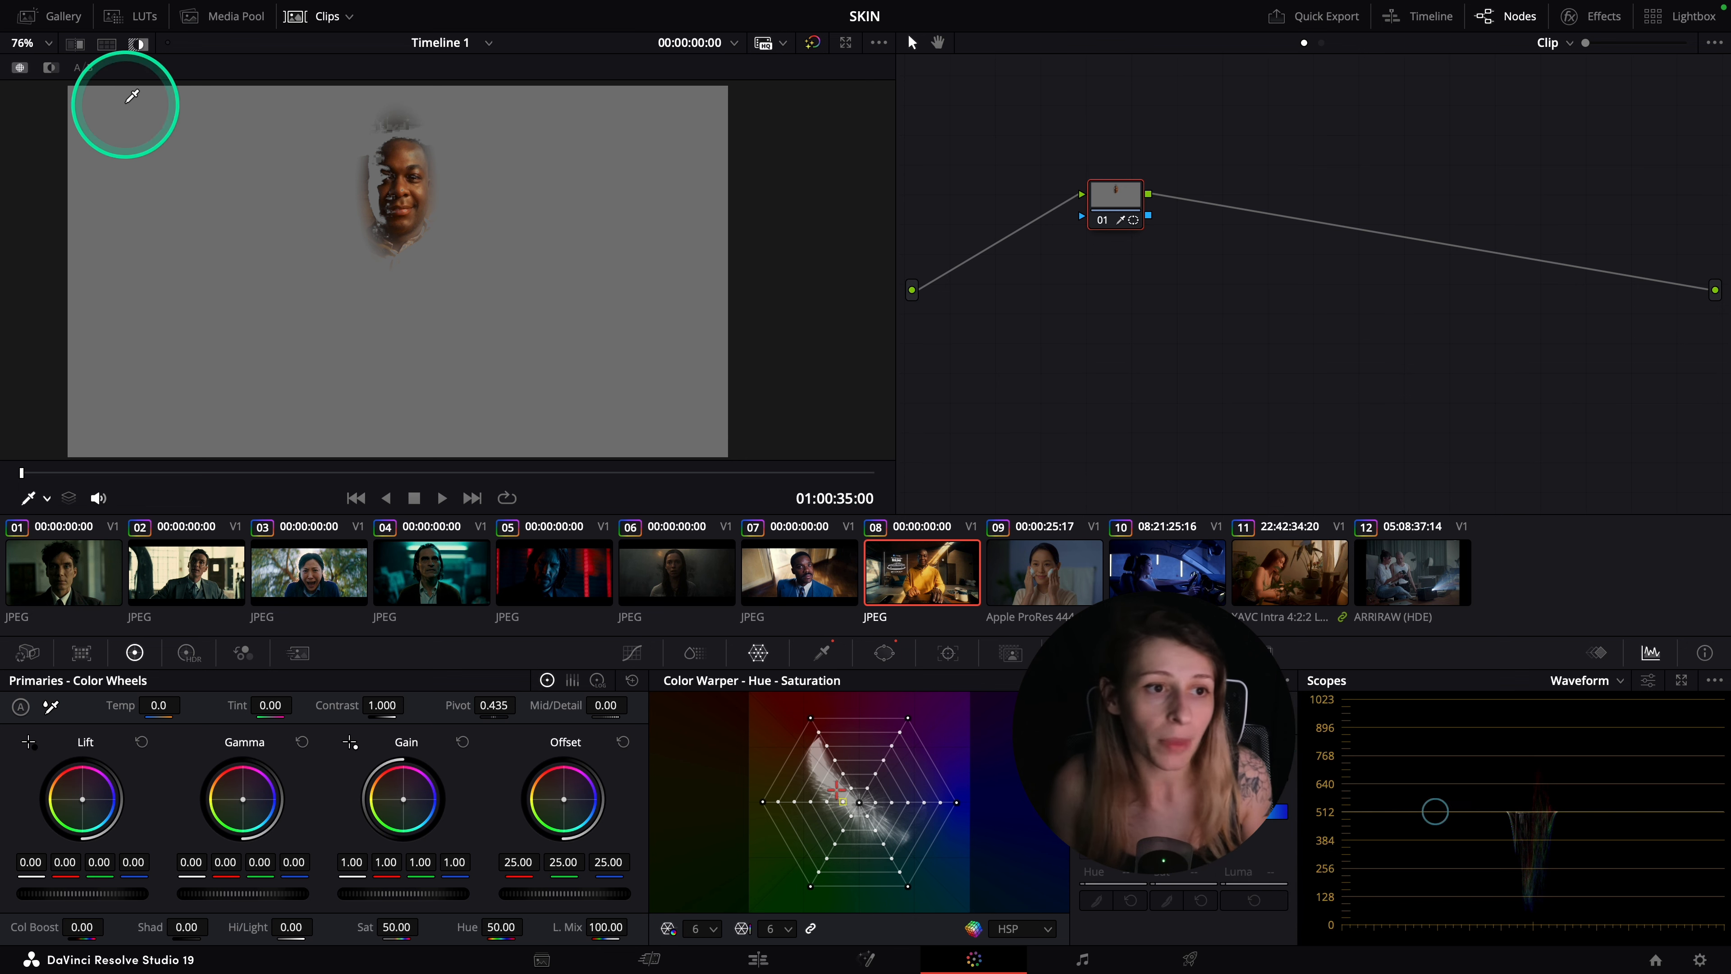
click(138, 44)
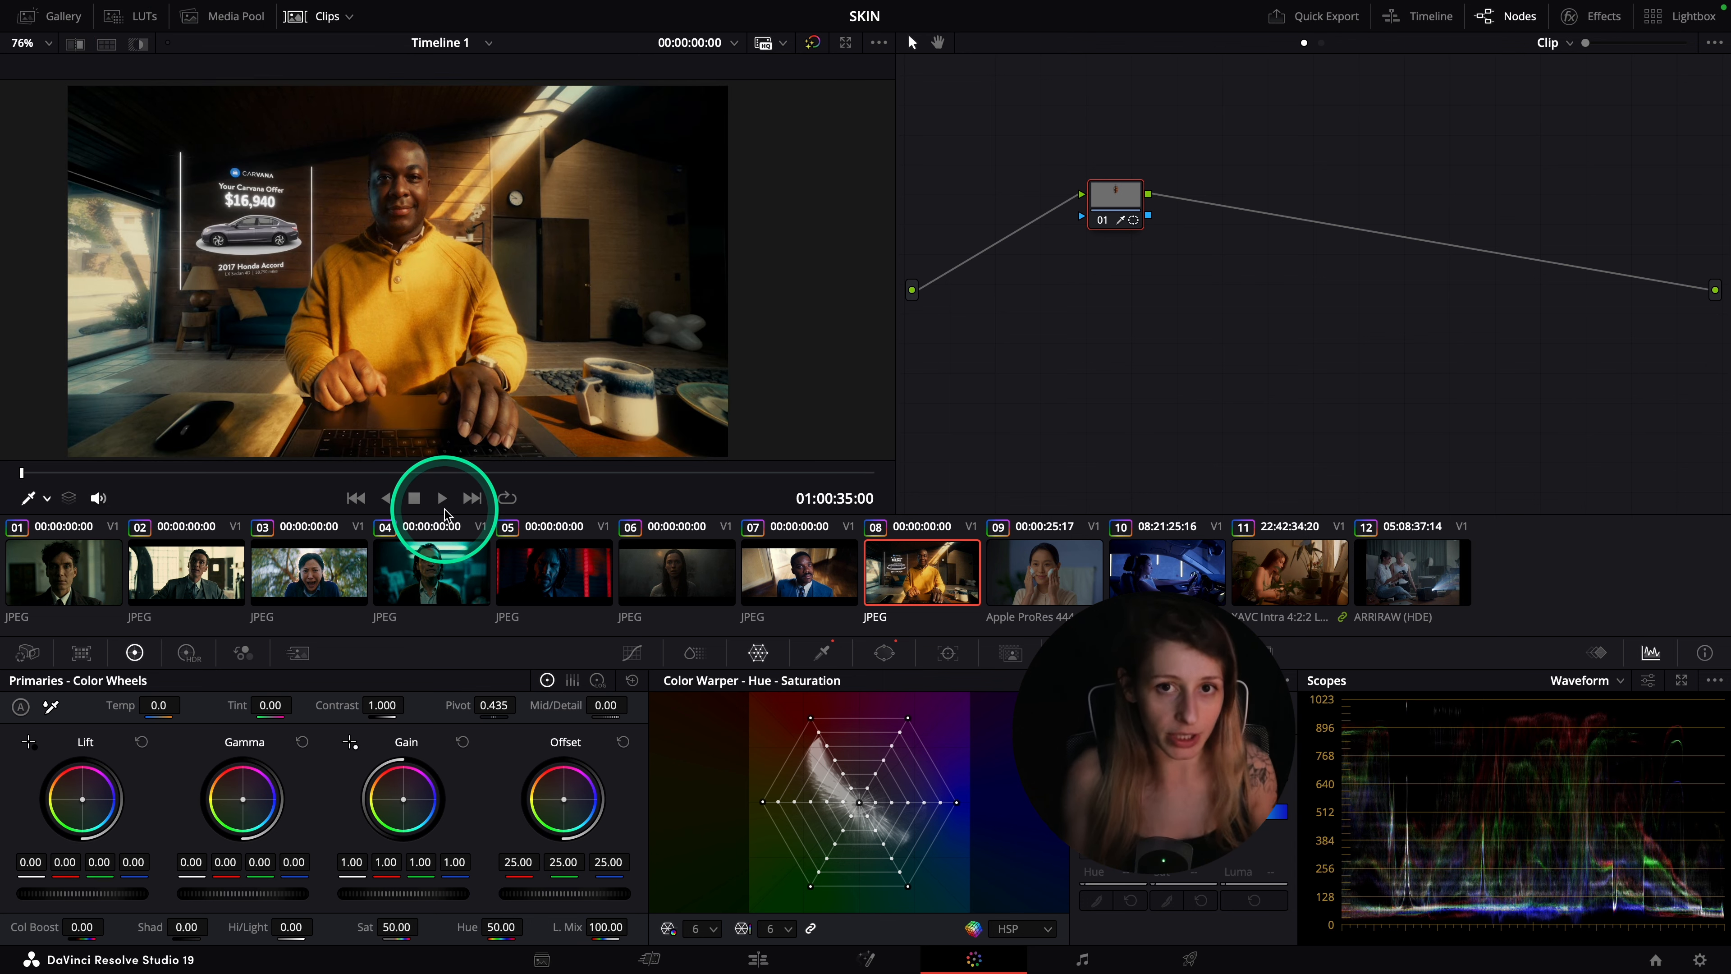
- Review the footage in clip 11 and inspect the isolated skin of clip 06 in the Highlight view for comparison
click(228, 576)
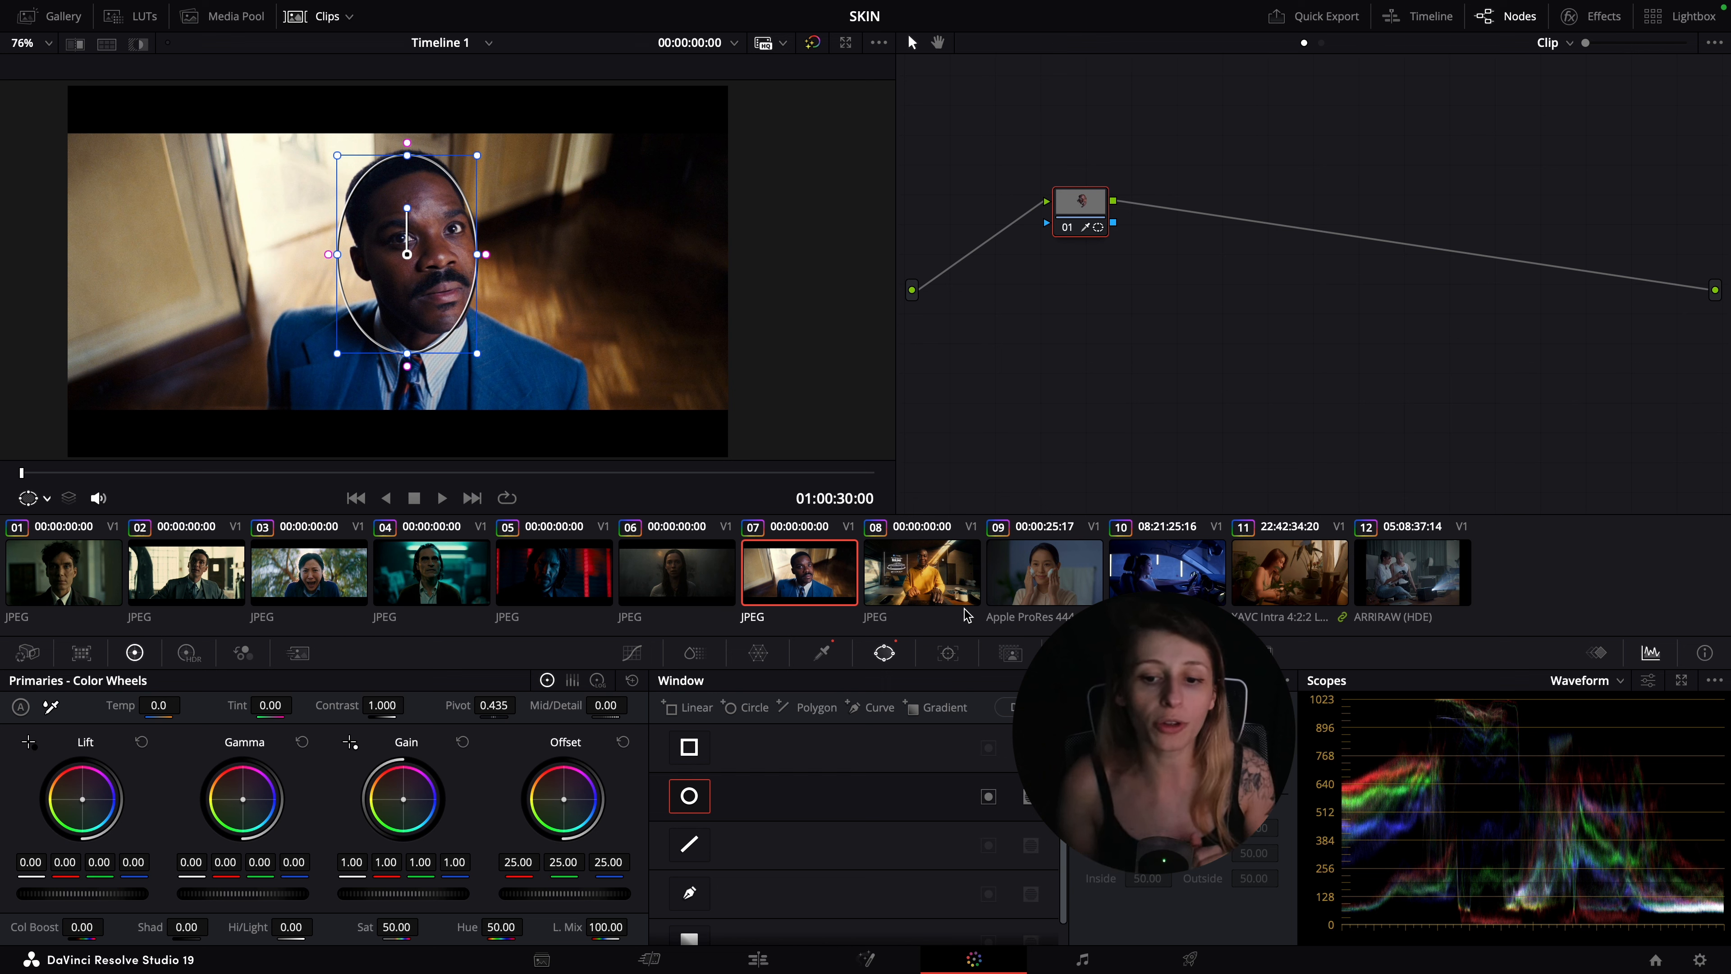
click(1379, 582)
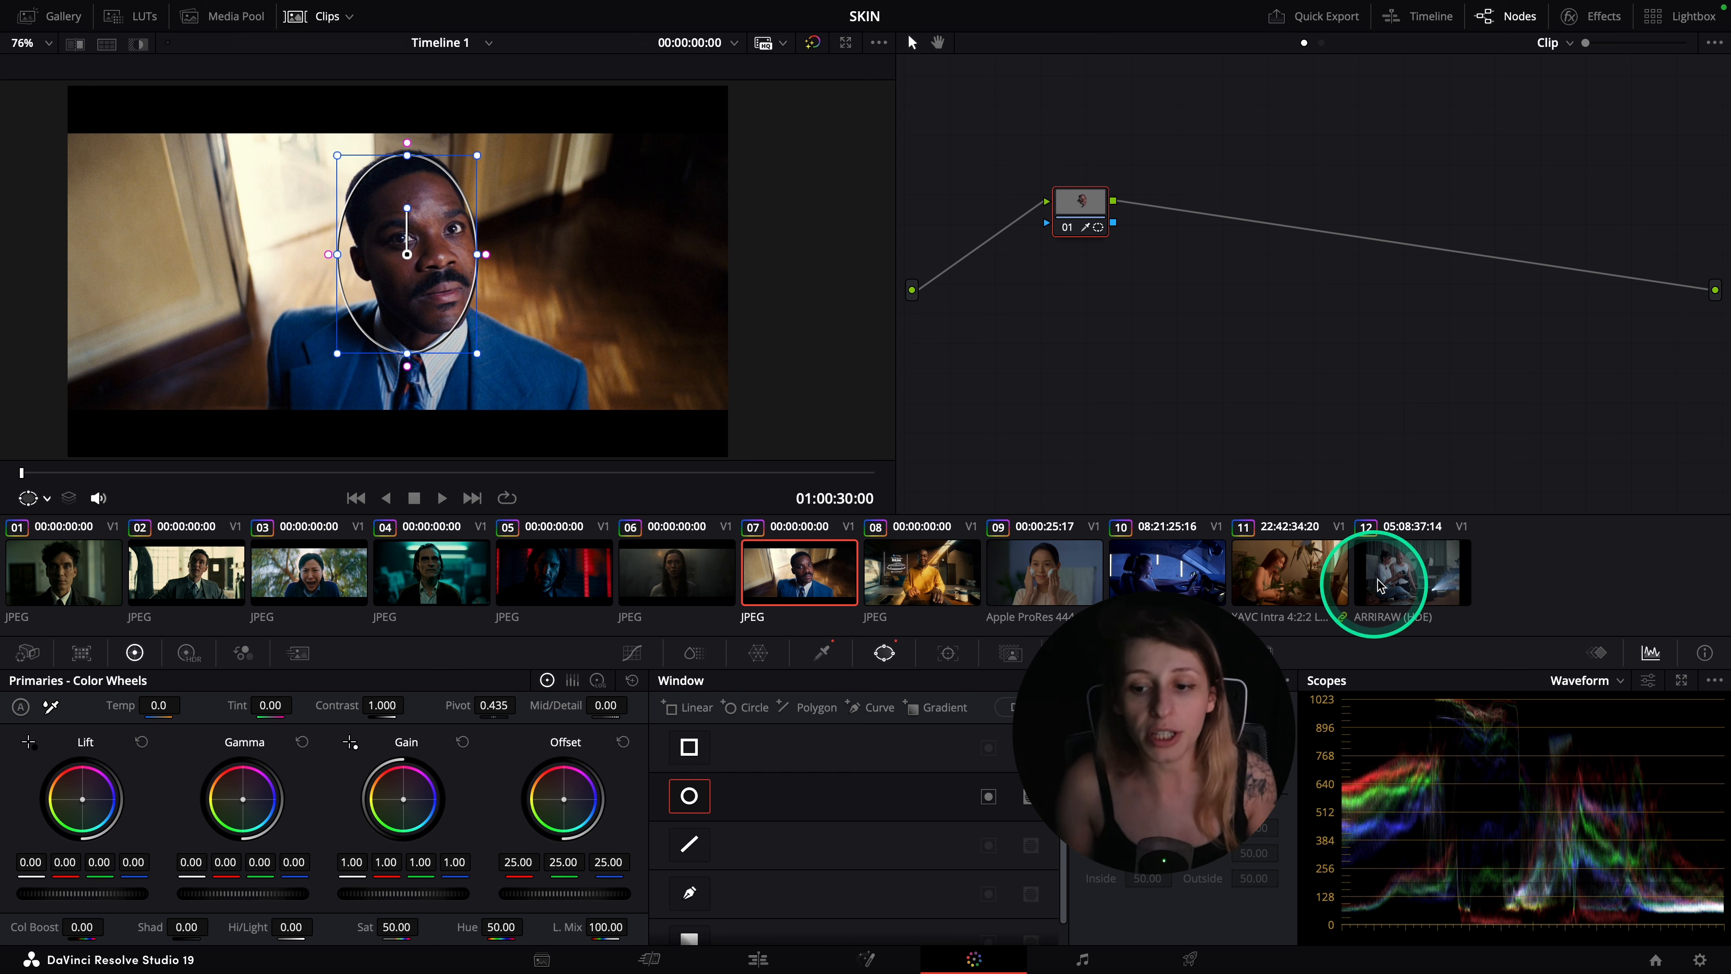
mouse_move(559, 481)
mouse_down()
mouse_move(644, 480)
mouse_move(590, 475)
mouse_up()
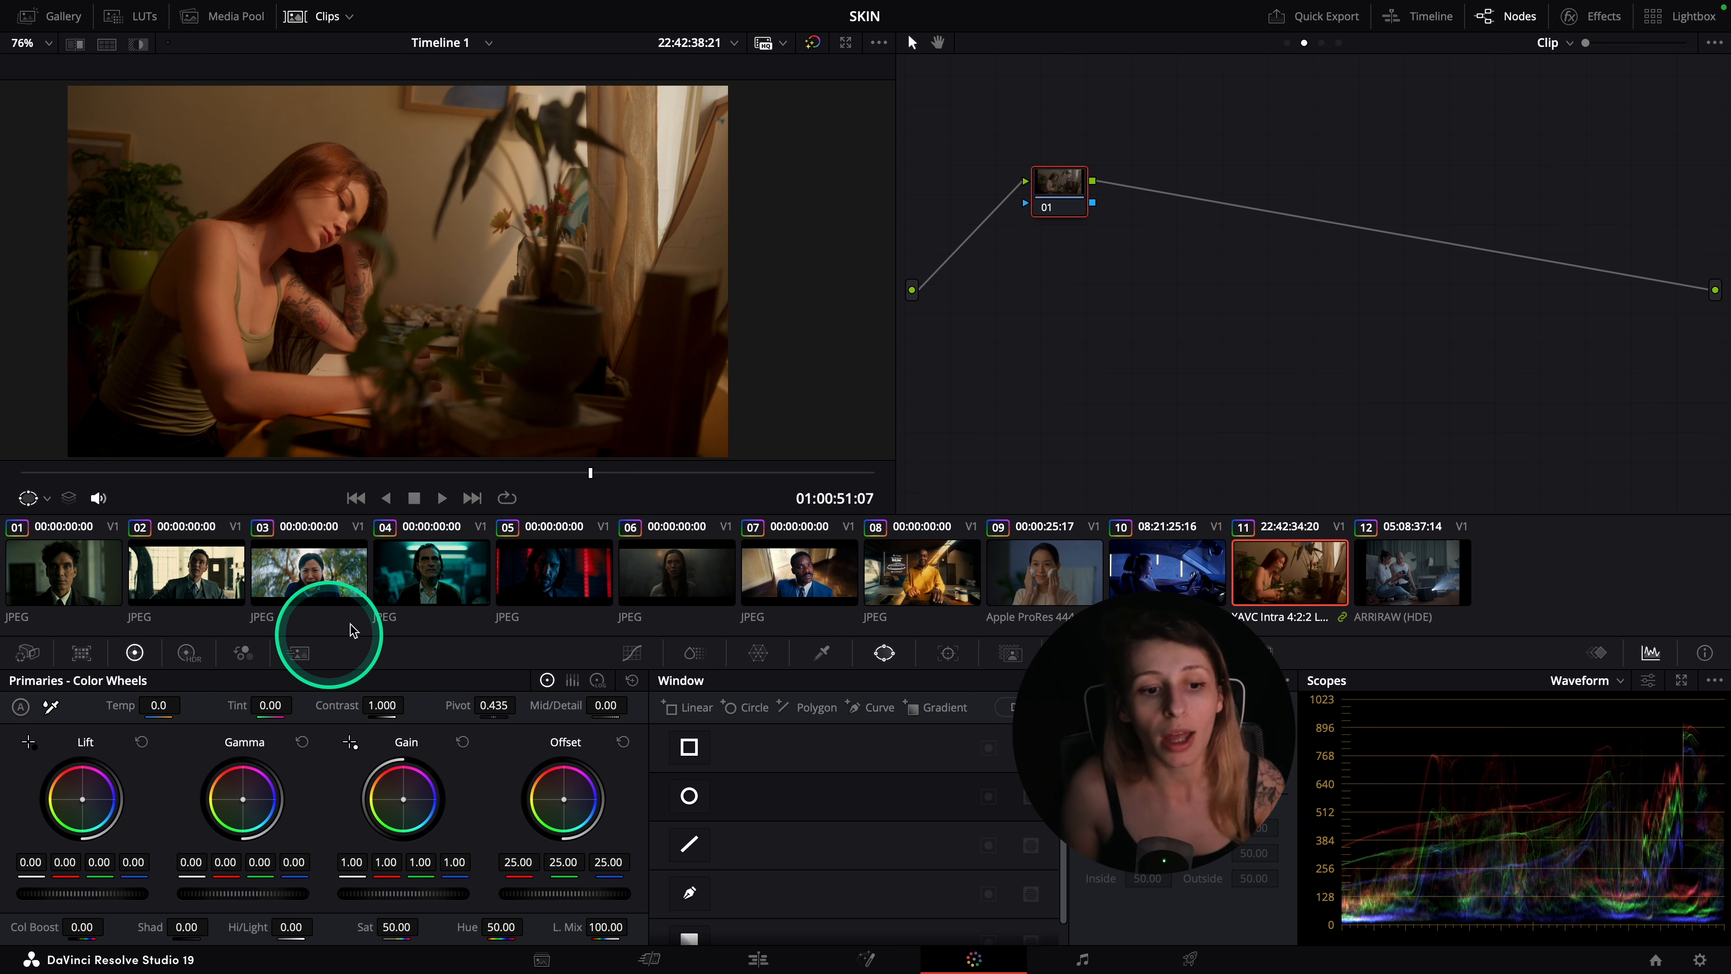
click(664, 576)
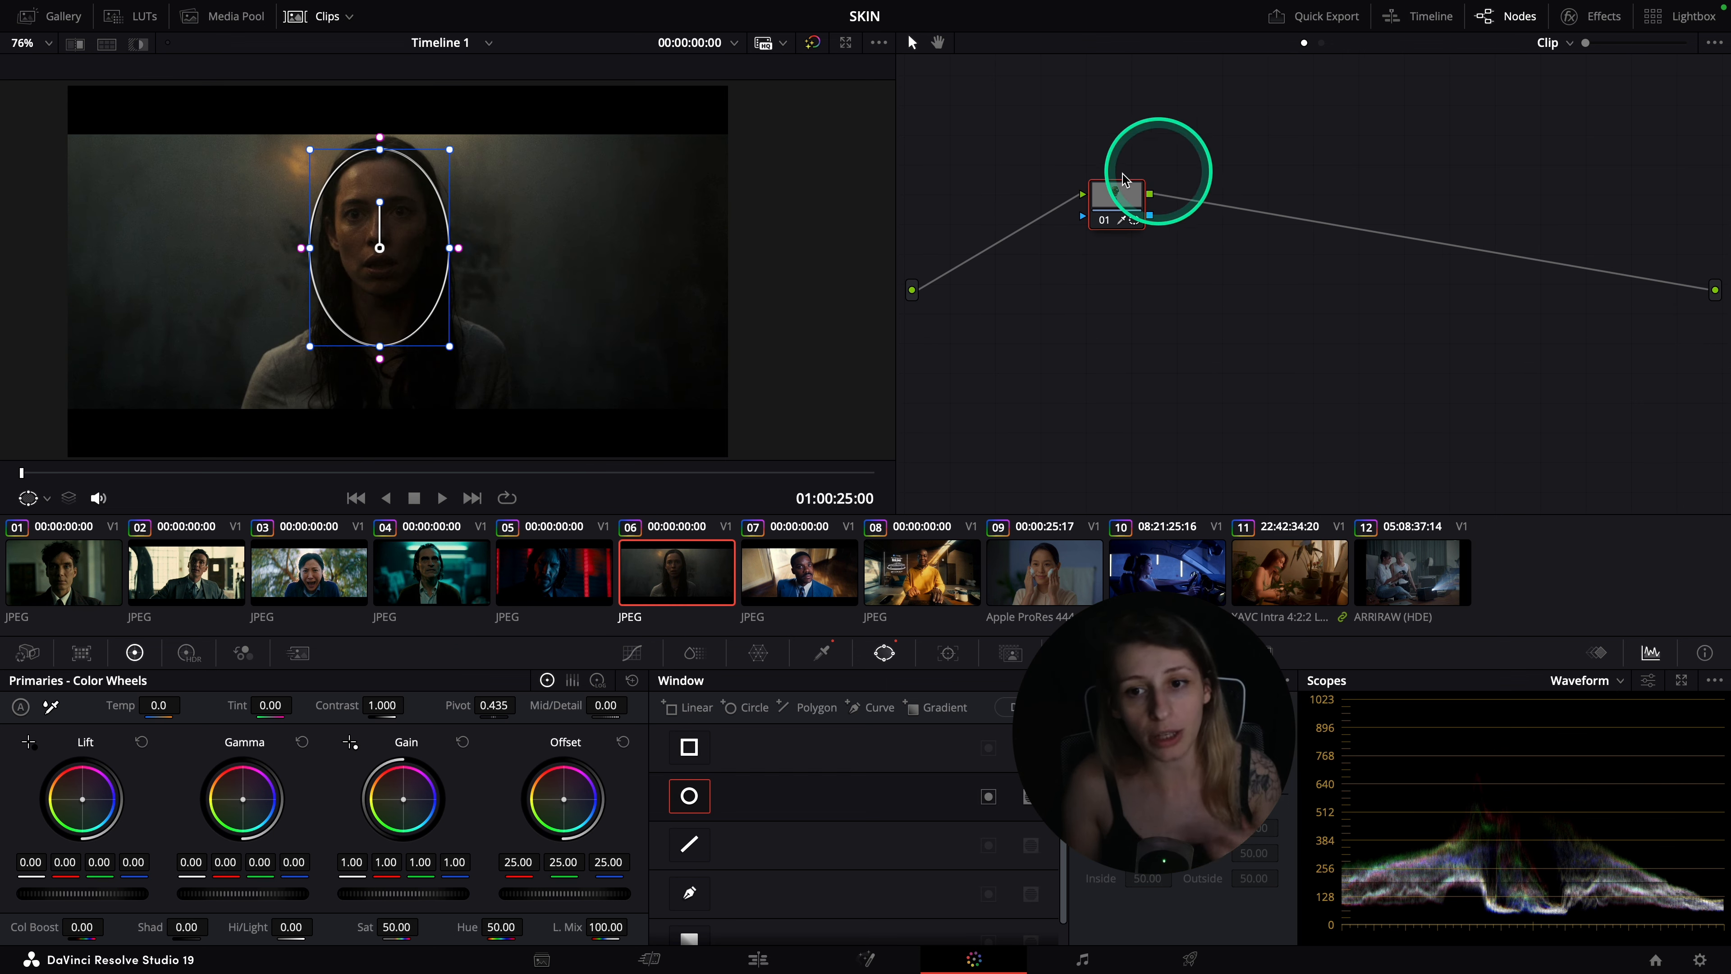
click(139, 45)
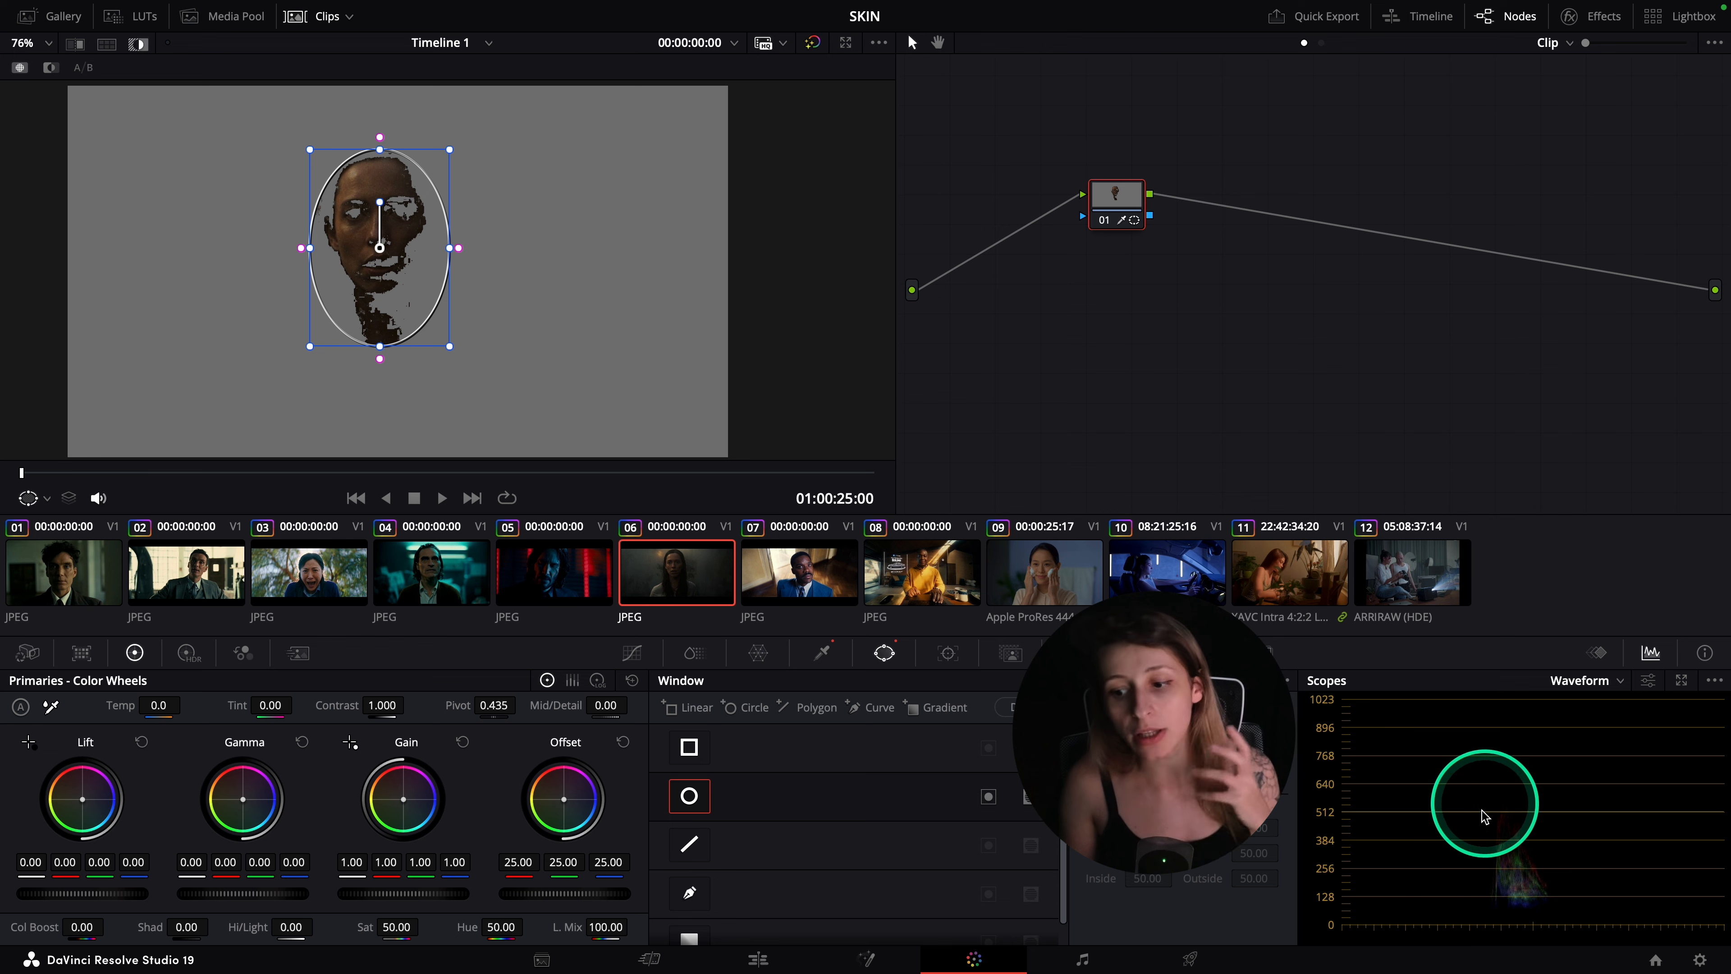
- Key the woman's skin in clip 11 at 01:00:50:21 with the HSL Qualifier, sampling her face and setting the hue width to 2.4
click(1281, 566)
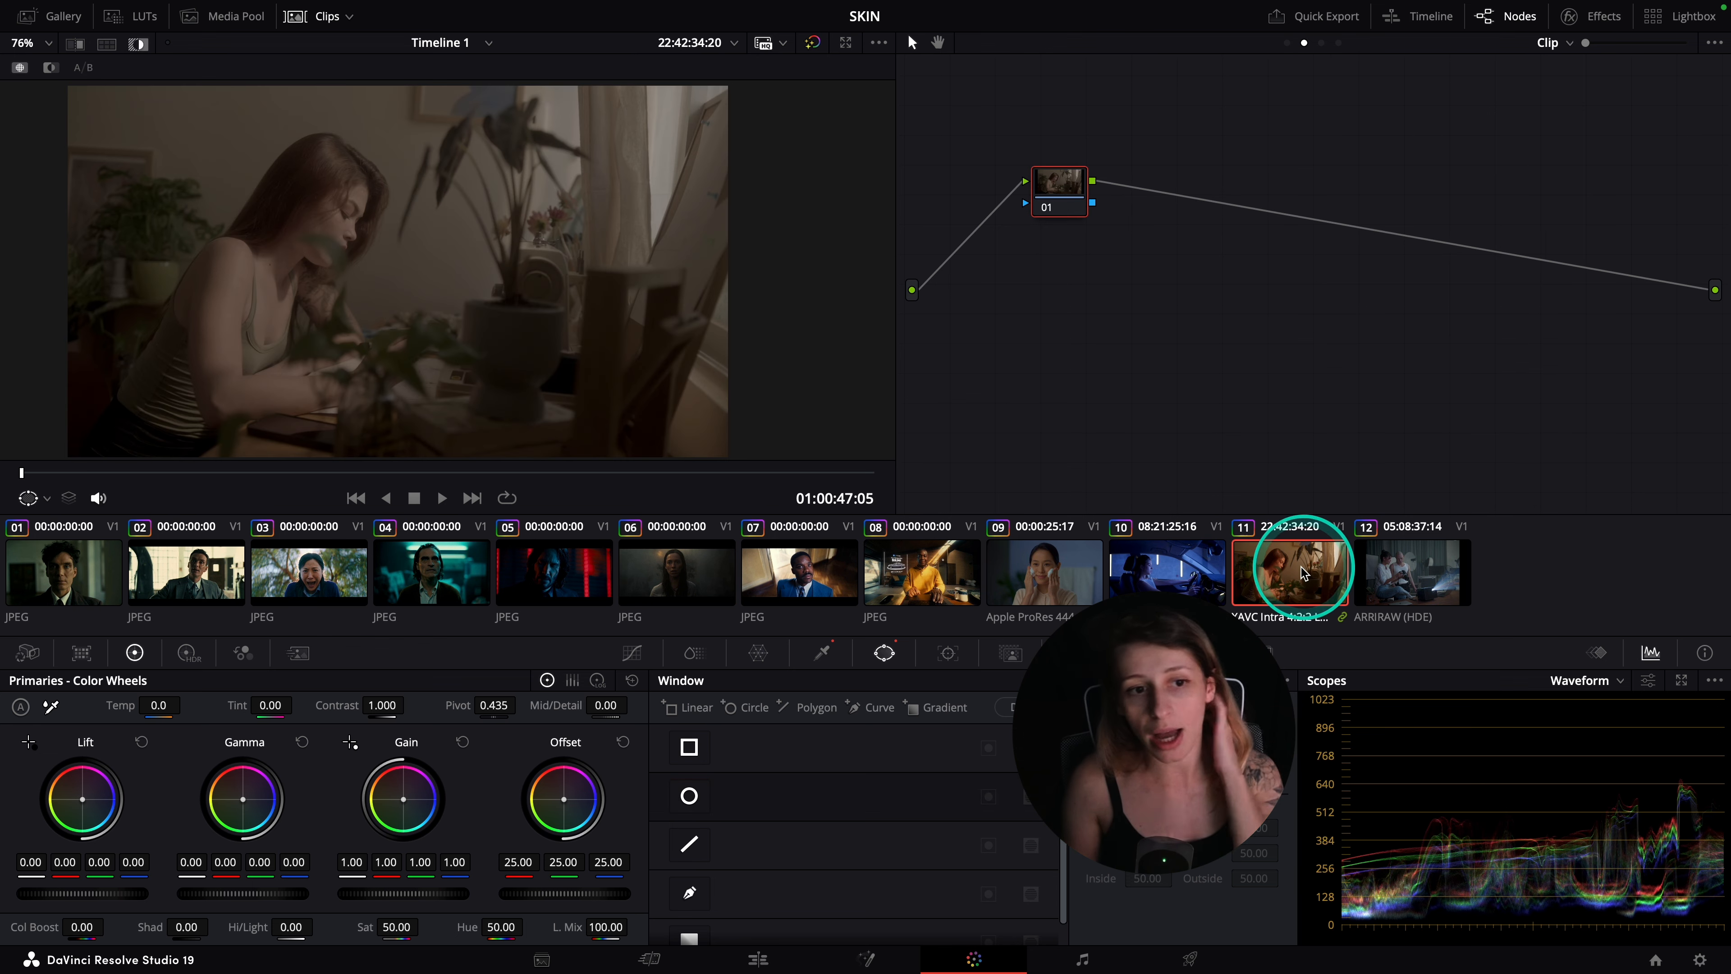
click(528, 472)
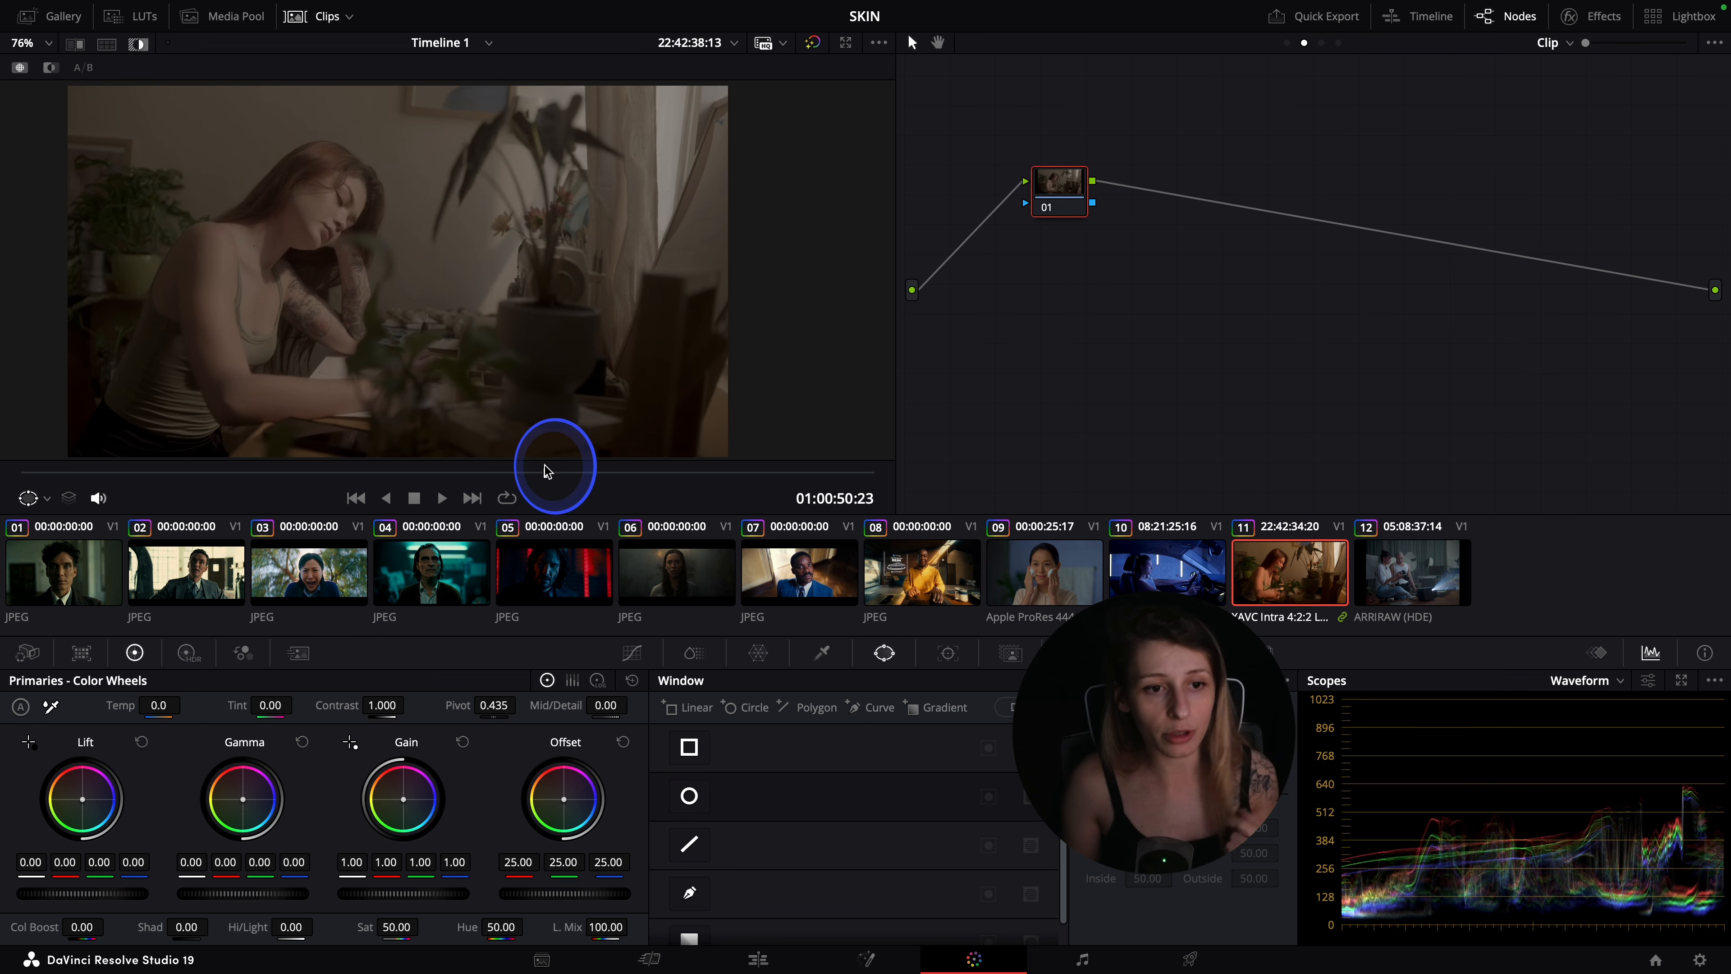
click(821, 653)
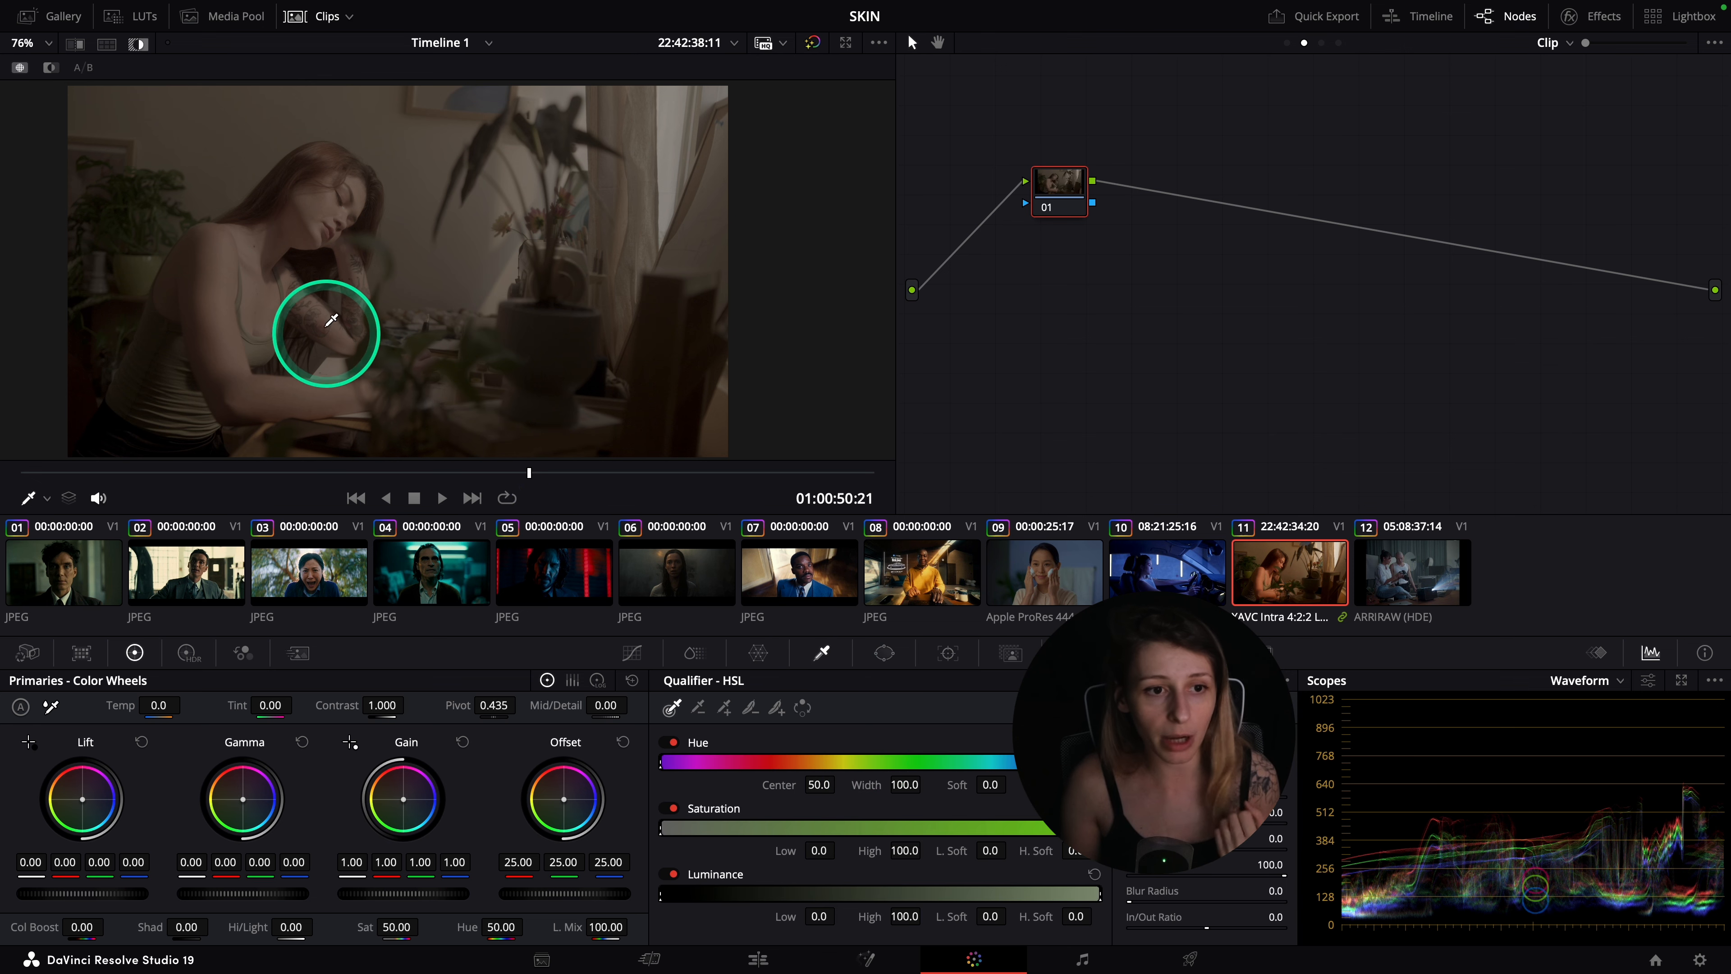
click(325, 192)
click(138, 44)
click(138, 44)
drag(876, 788, 618, 791)
drag(777, 784, 883, 784)
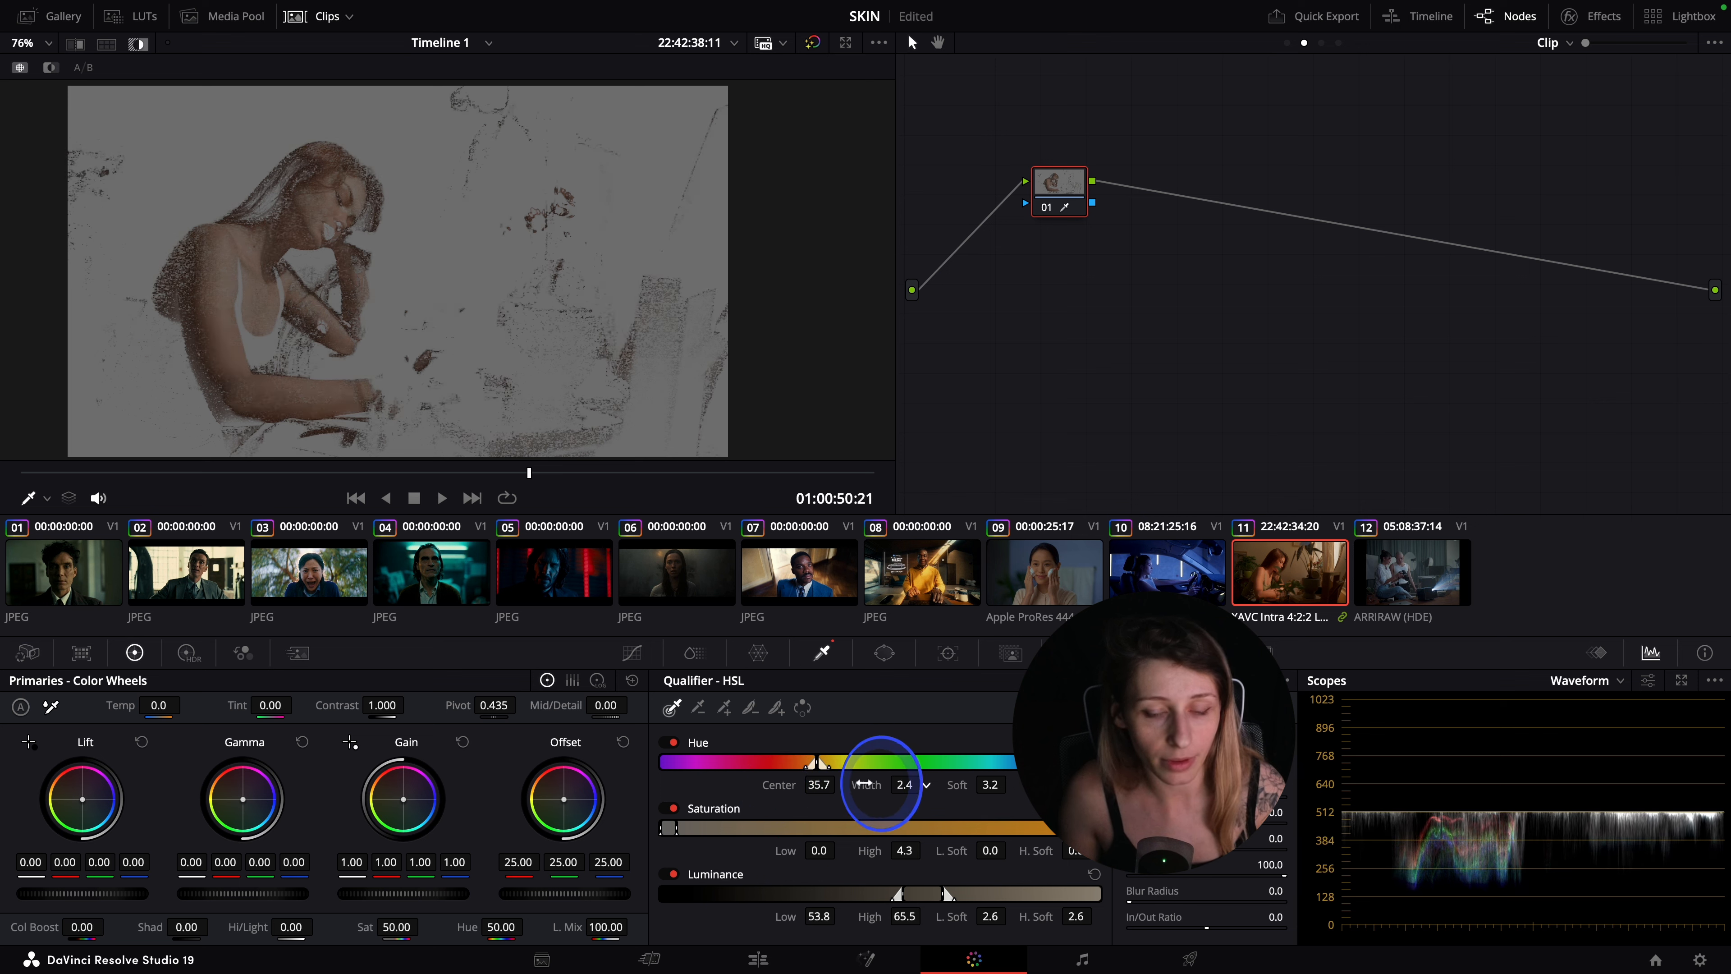
- Add a circle window, stretched and tilted around the woman's face and body, to limit the skin key, and return to the full image
click(883, 652)
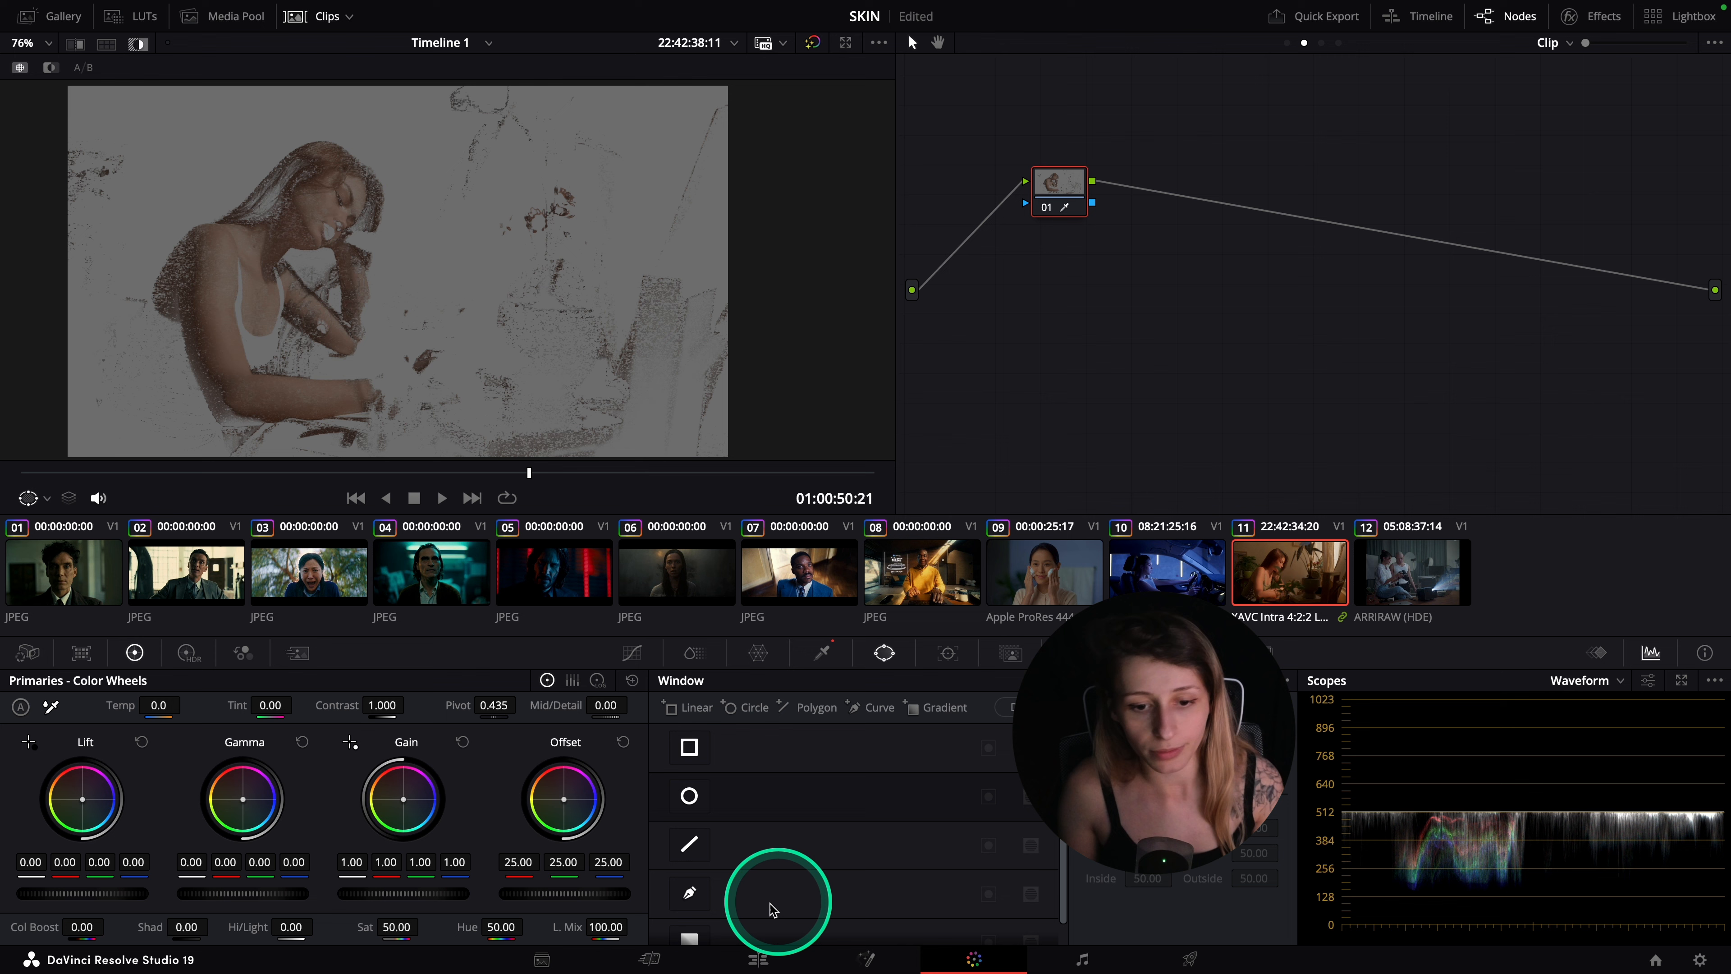
click(689, 795)
drag(315, 321, 206, 347)
drag(283, 271, 351, 143)
mouse_move(300, 234)
mouse_down()
mouse_move(332, 185)
mouse_move(317, 218)
mouse_up()
drag(307, 276, 305, 247)
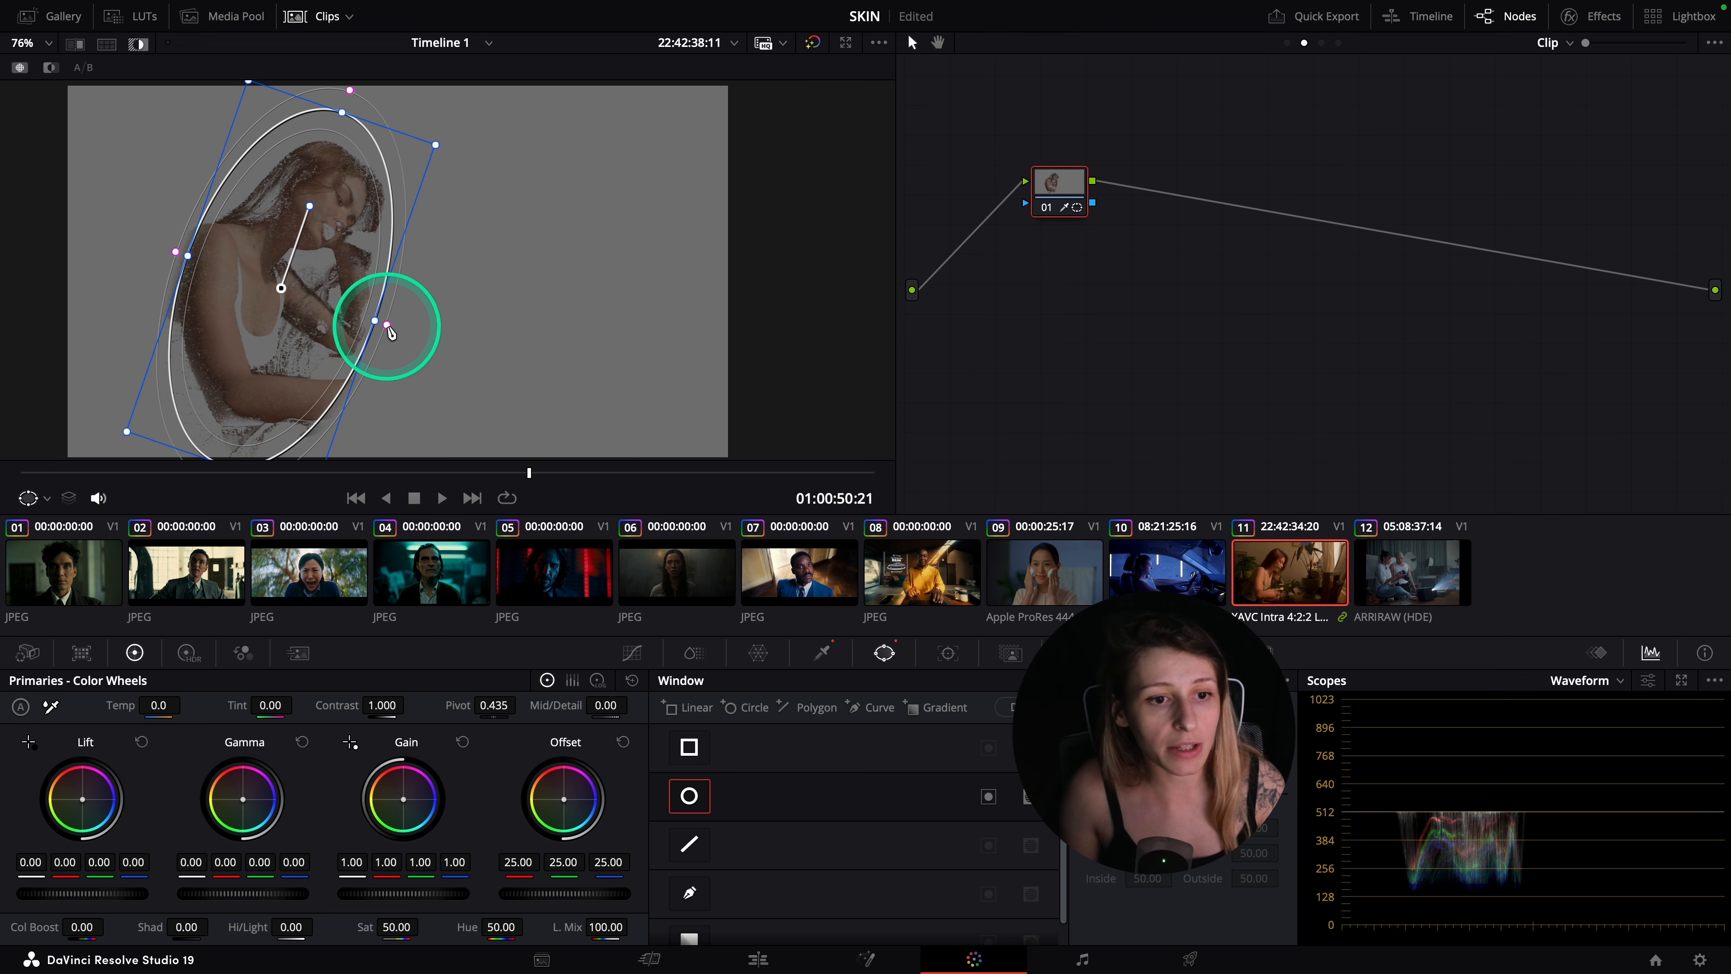
click(139, 44)
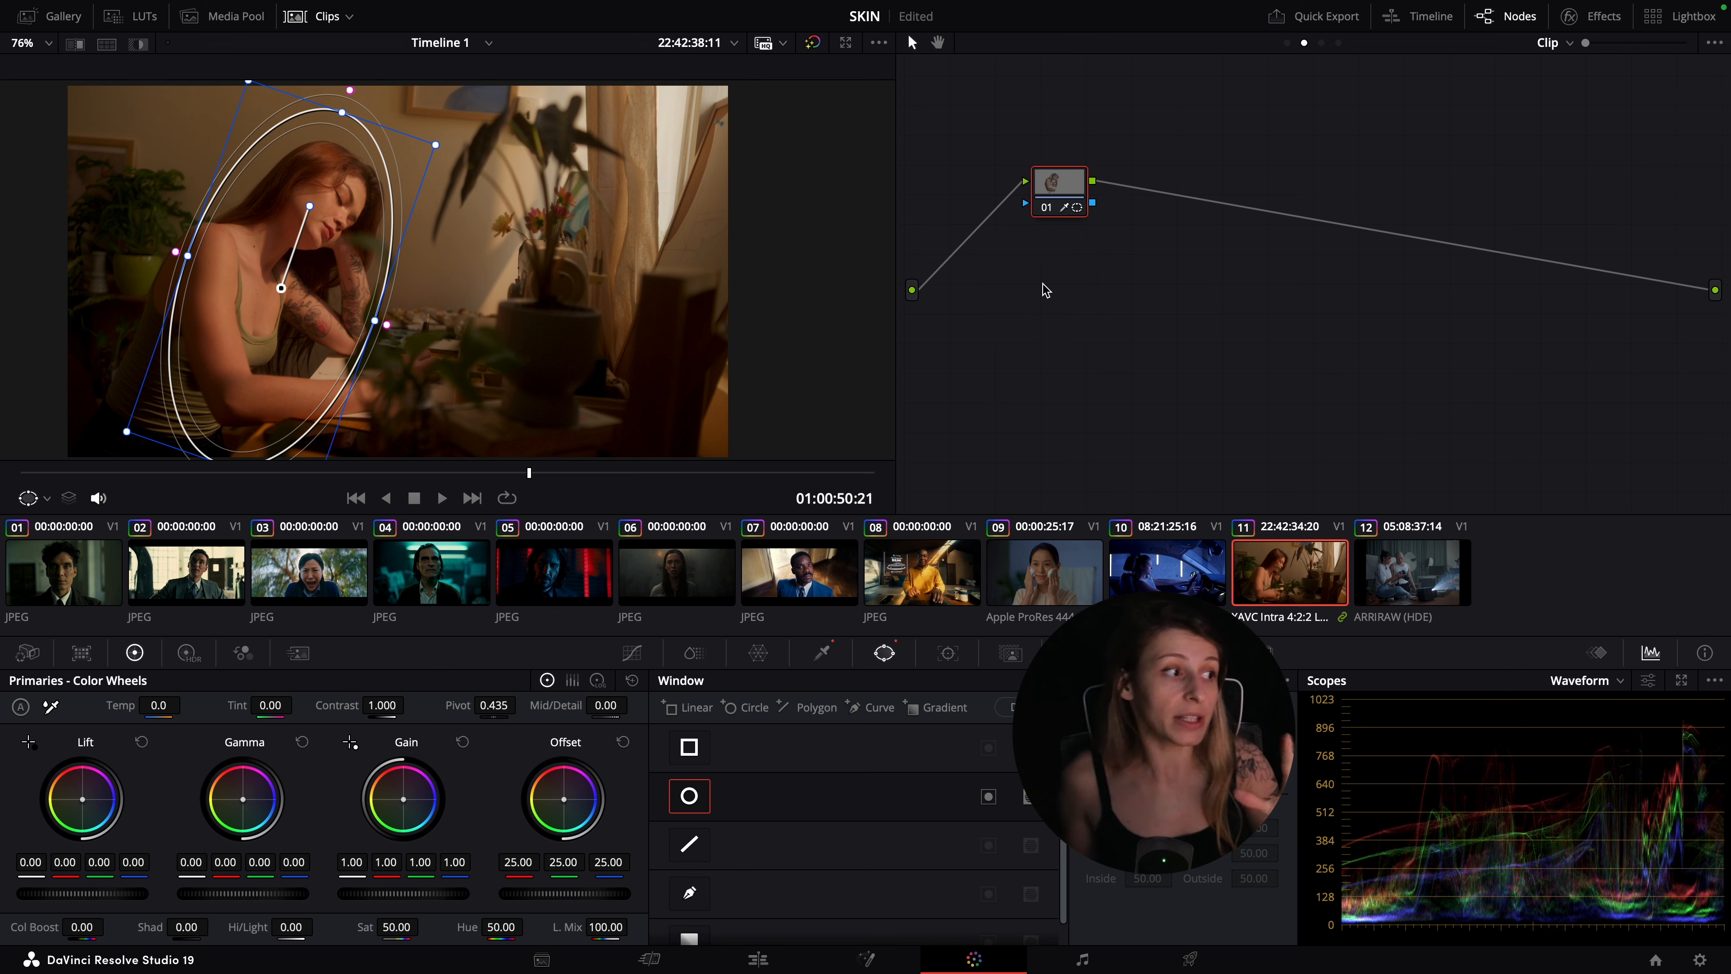
- With the skin highlighted, set Lift to -0.02 and Gain to 1.10, view the full image and open the Qualifier settings
click(140, 44)
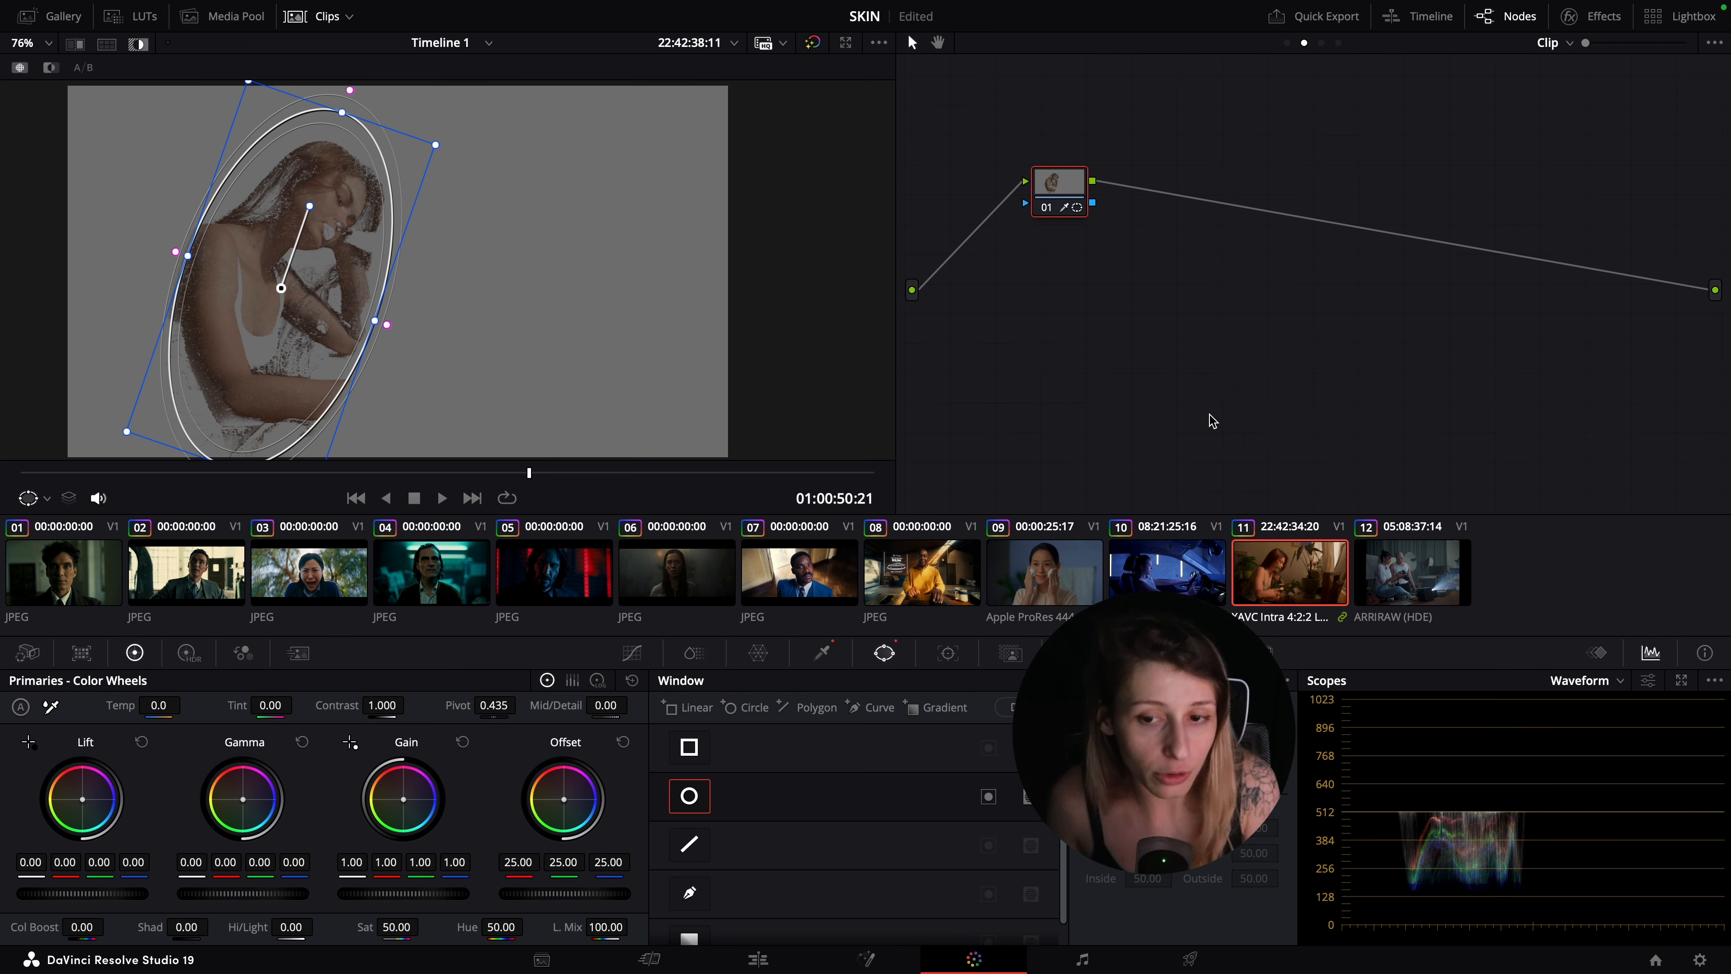
drag(115, 806, 90, 832)
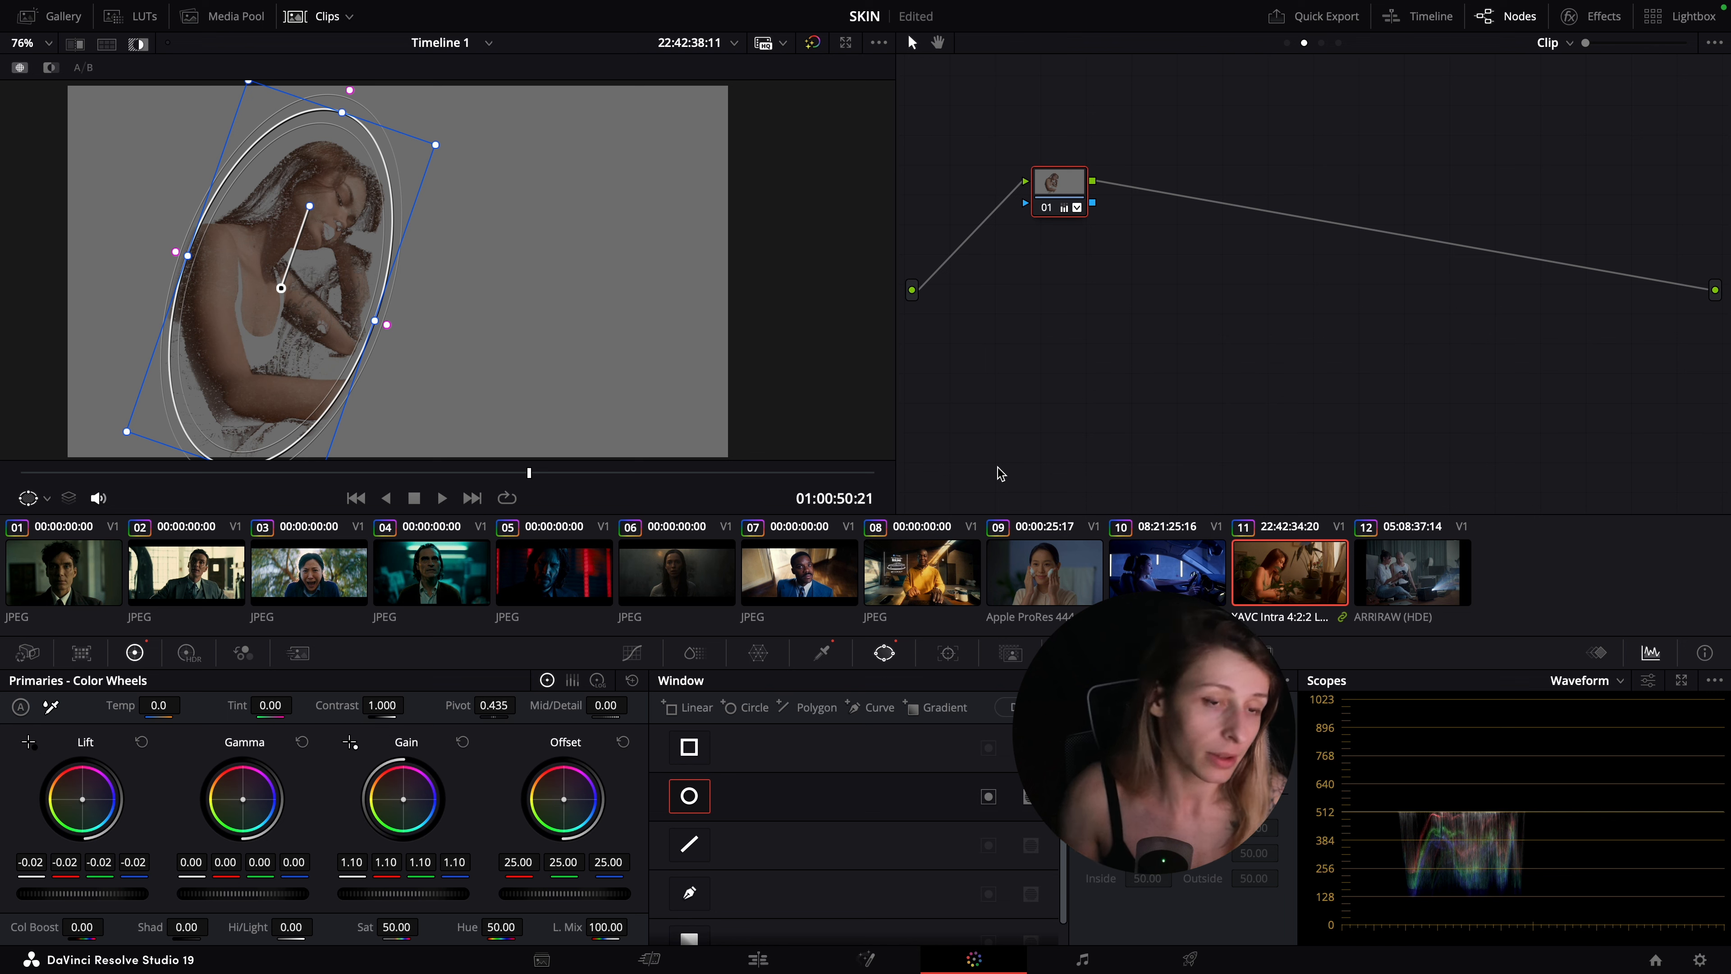
click(138, 44)
click(822, 653)
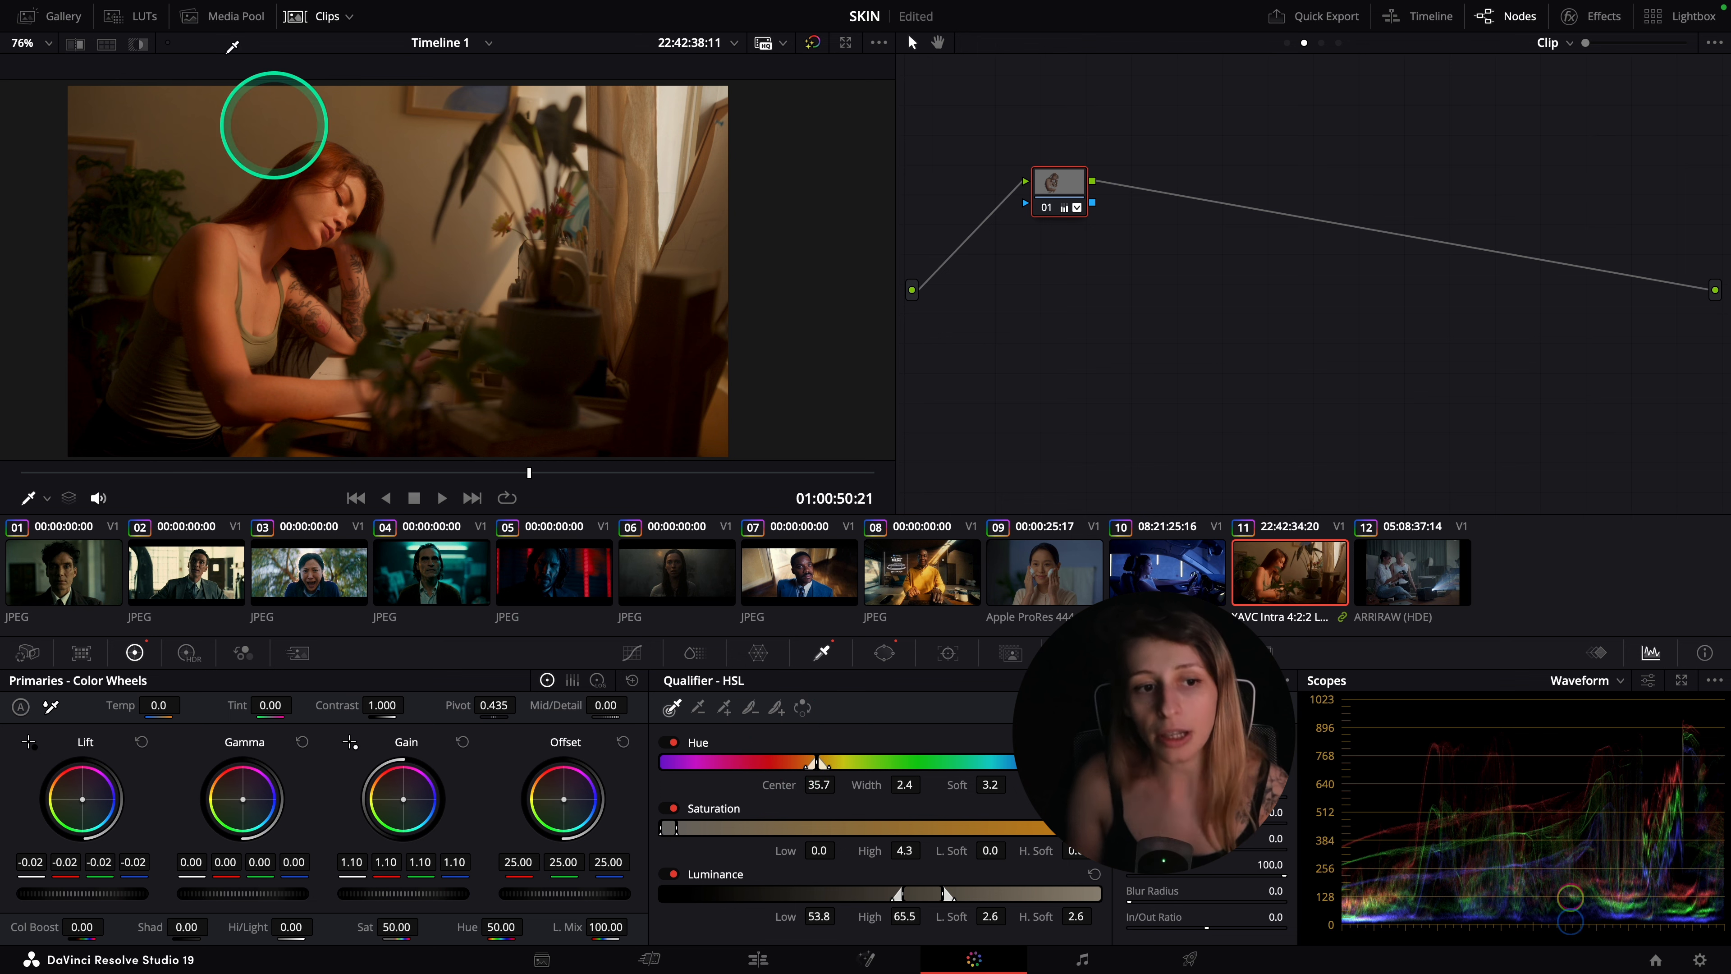
- Reset the HSL Qualifier and the circle window on clip 11's node so its exposure adjustment applies to the whole image
click(1254, 680)
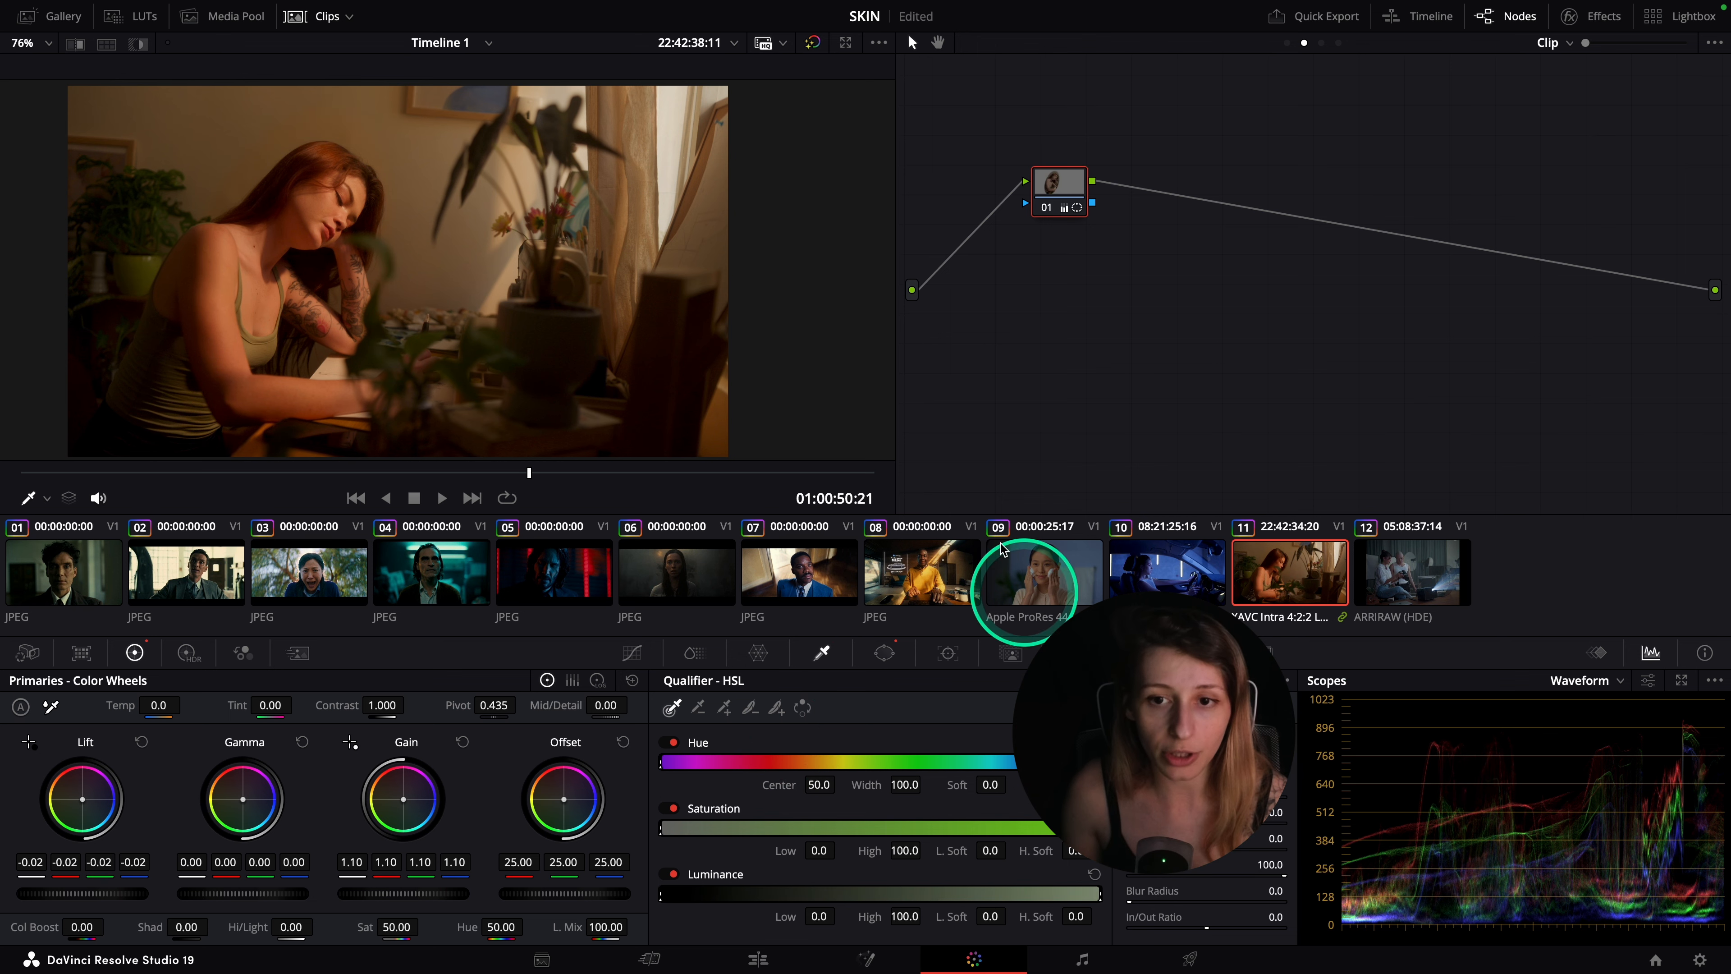
click(884, 653)
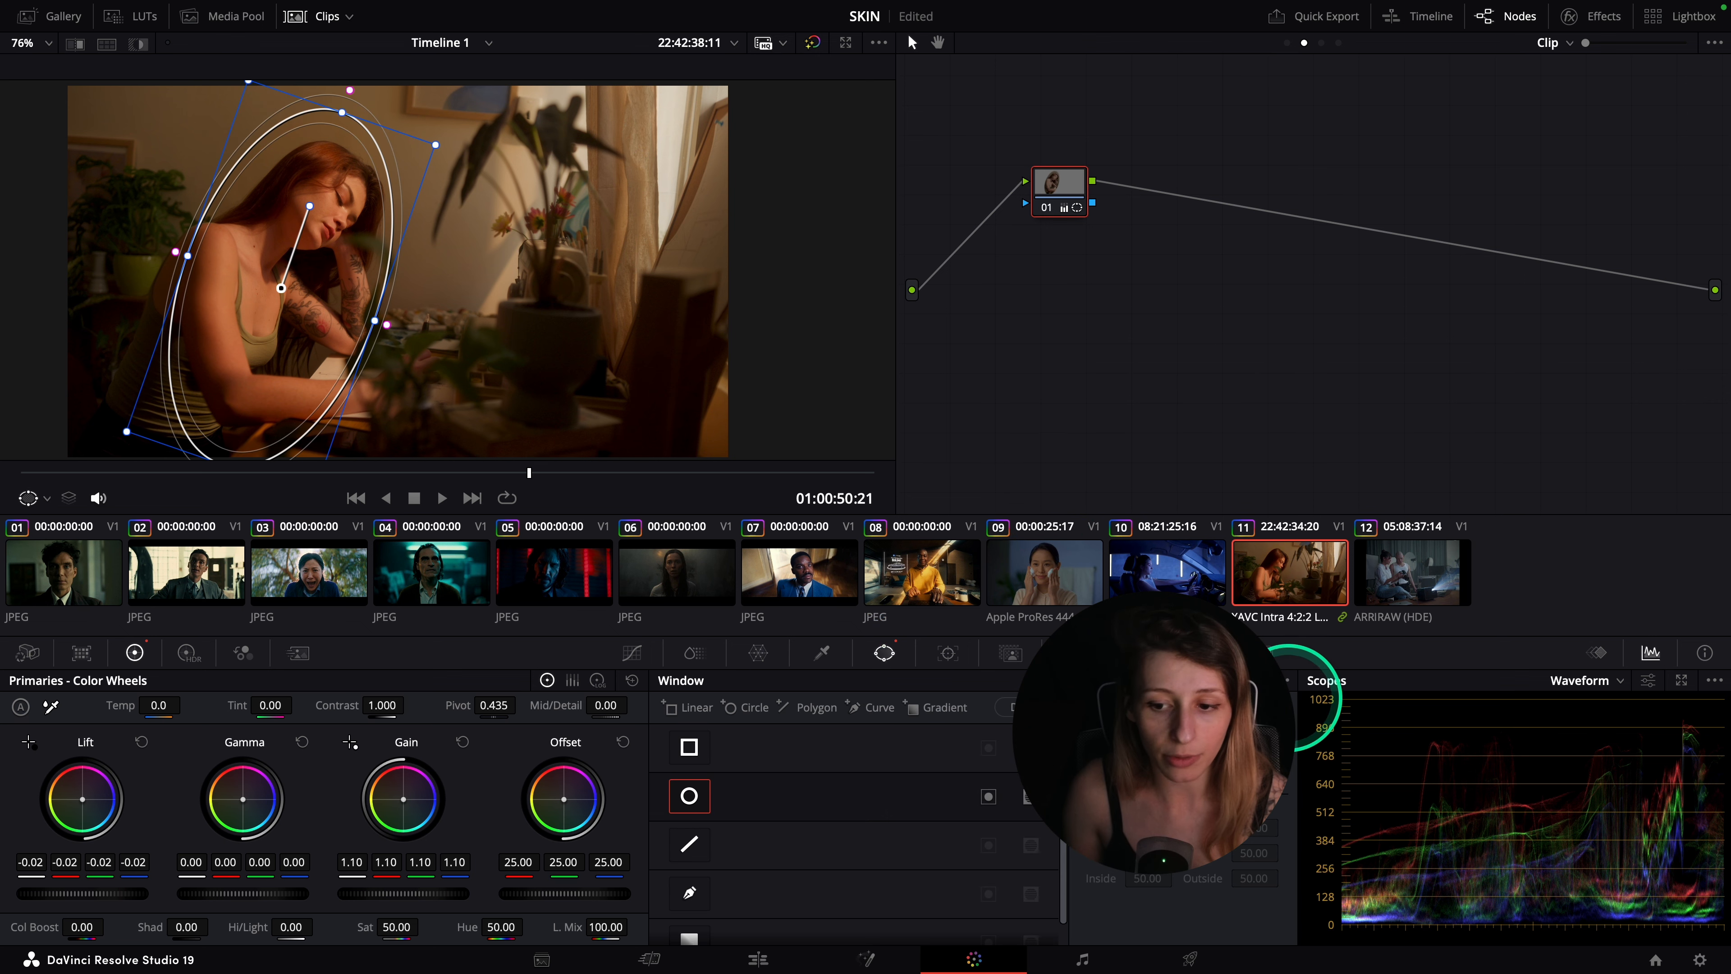
click(1254, 680)
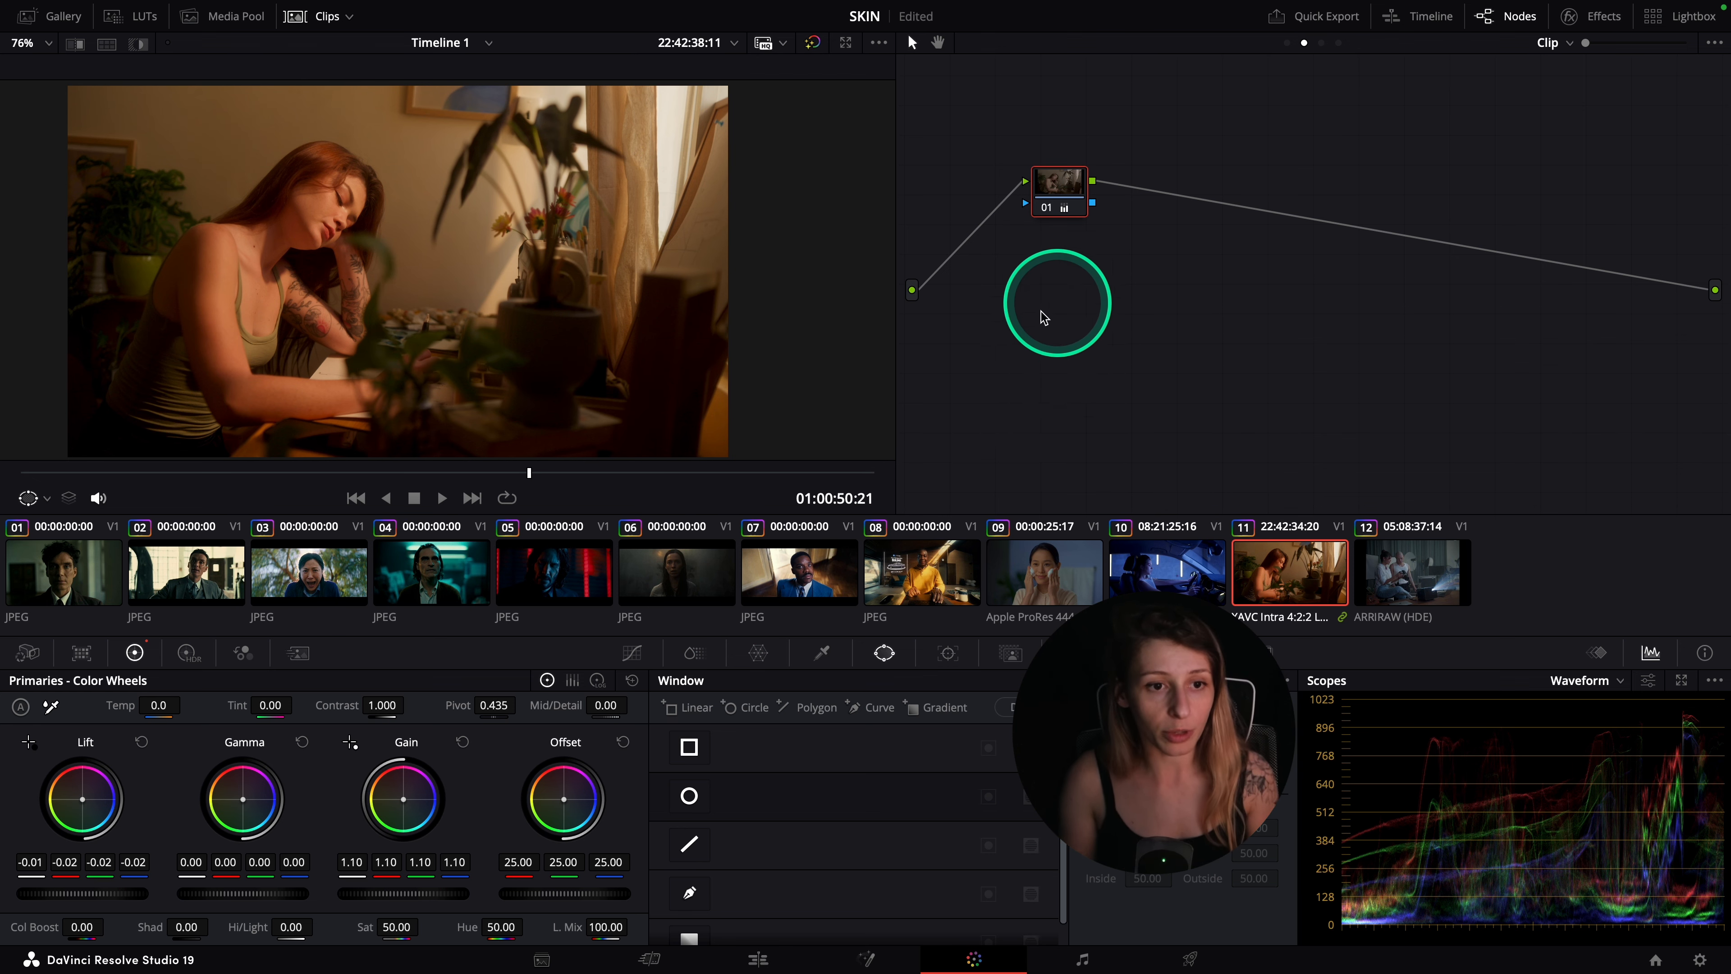
- Label clip 11's node BALANCE, add a serial node before it and label the new node ROLLOFF
drag(1064, 183, 1166, 182)
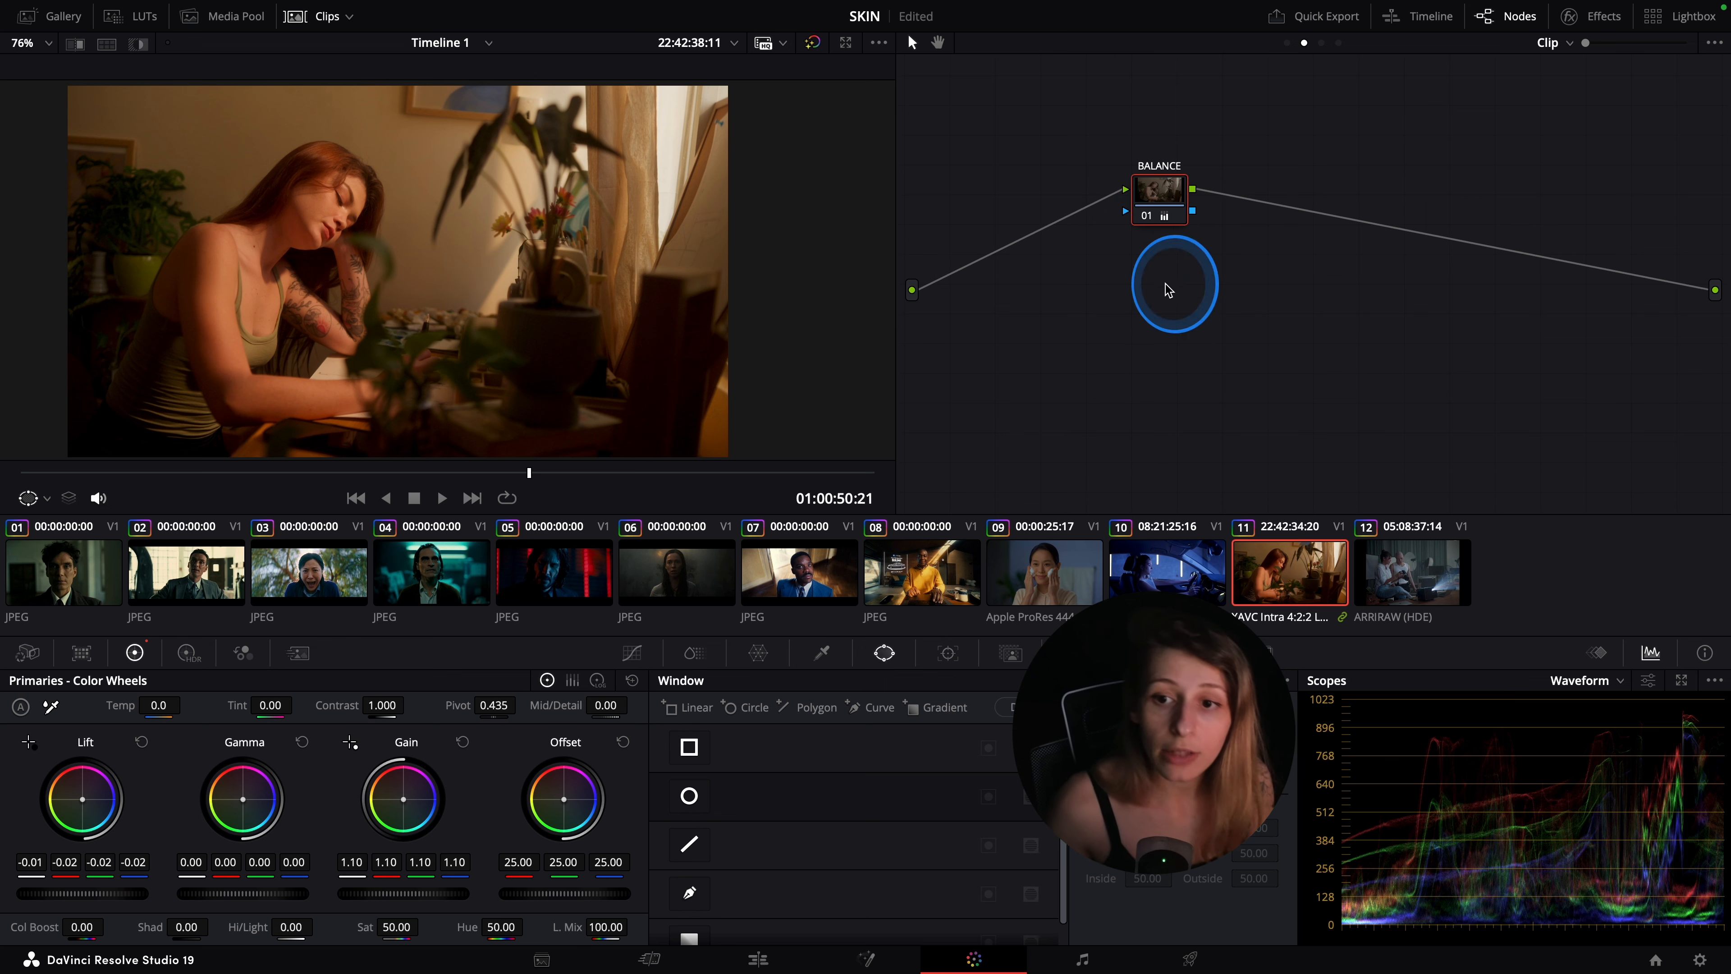
key(shift+s)
drag(1162, 247, 1066, 227)
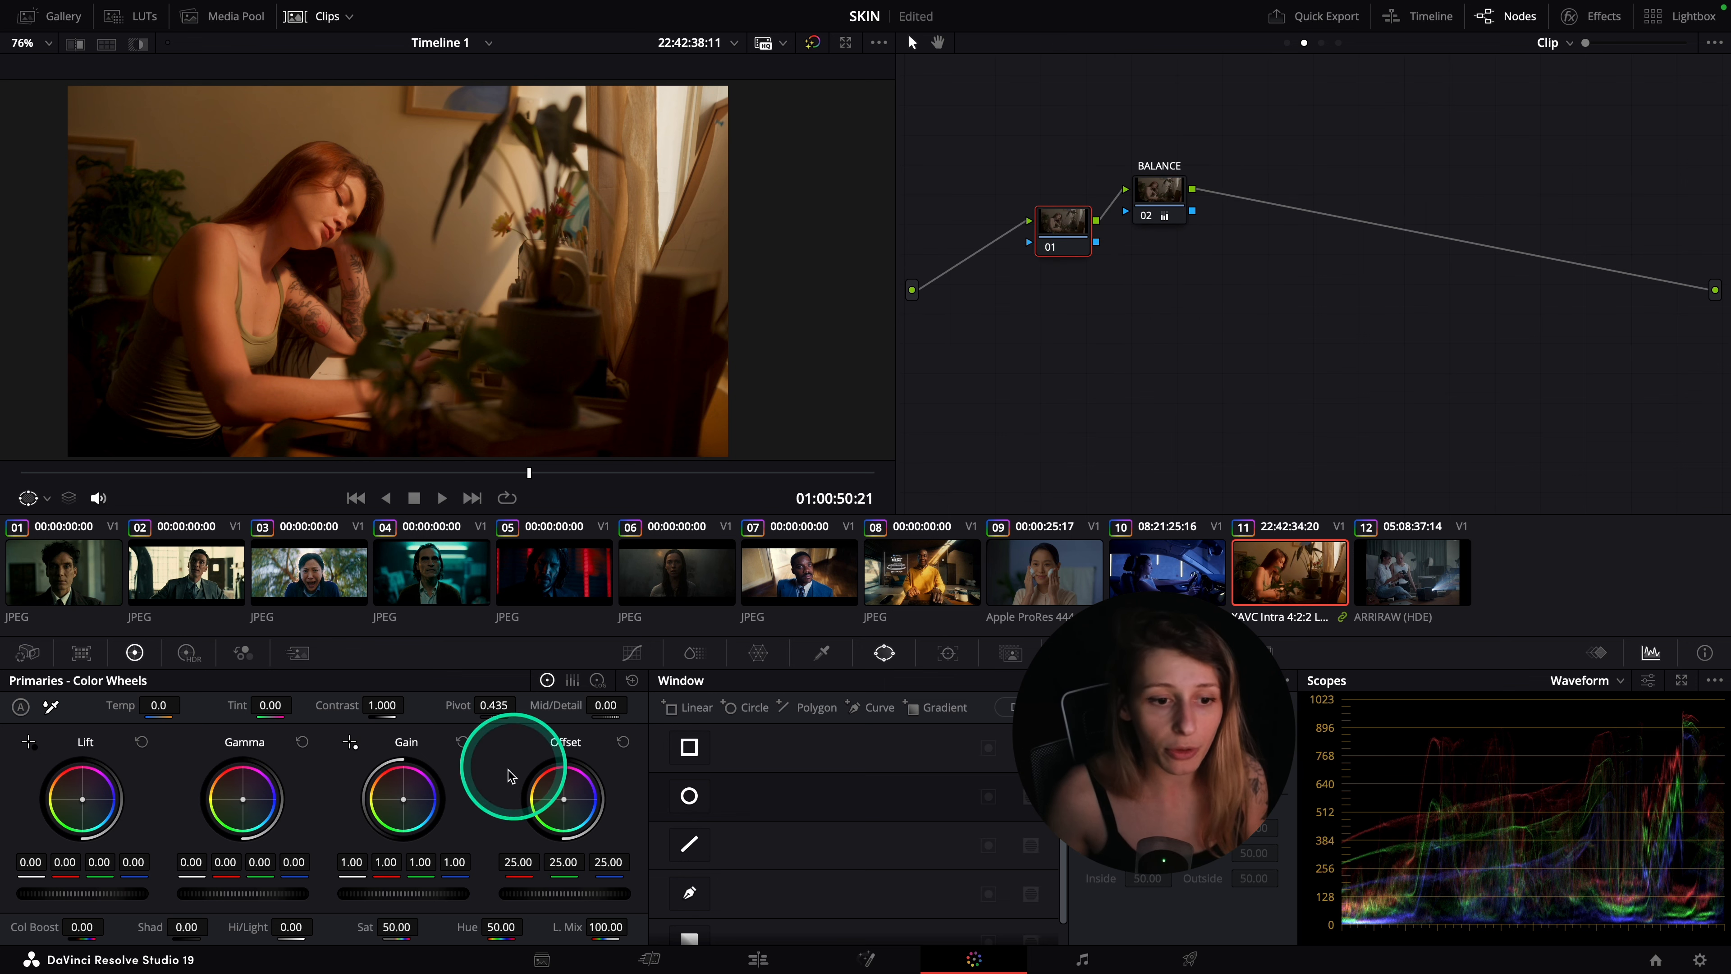
right_click(1067, 226)
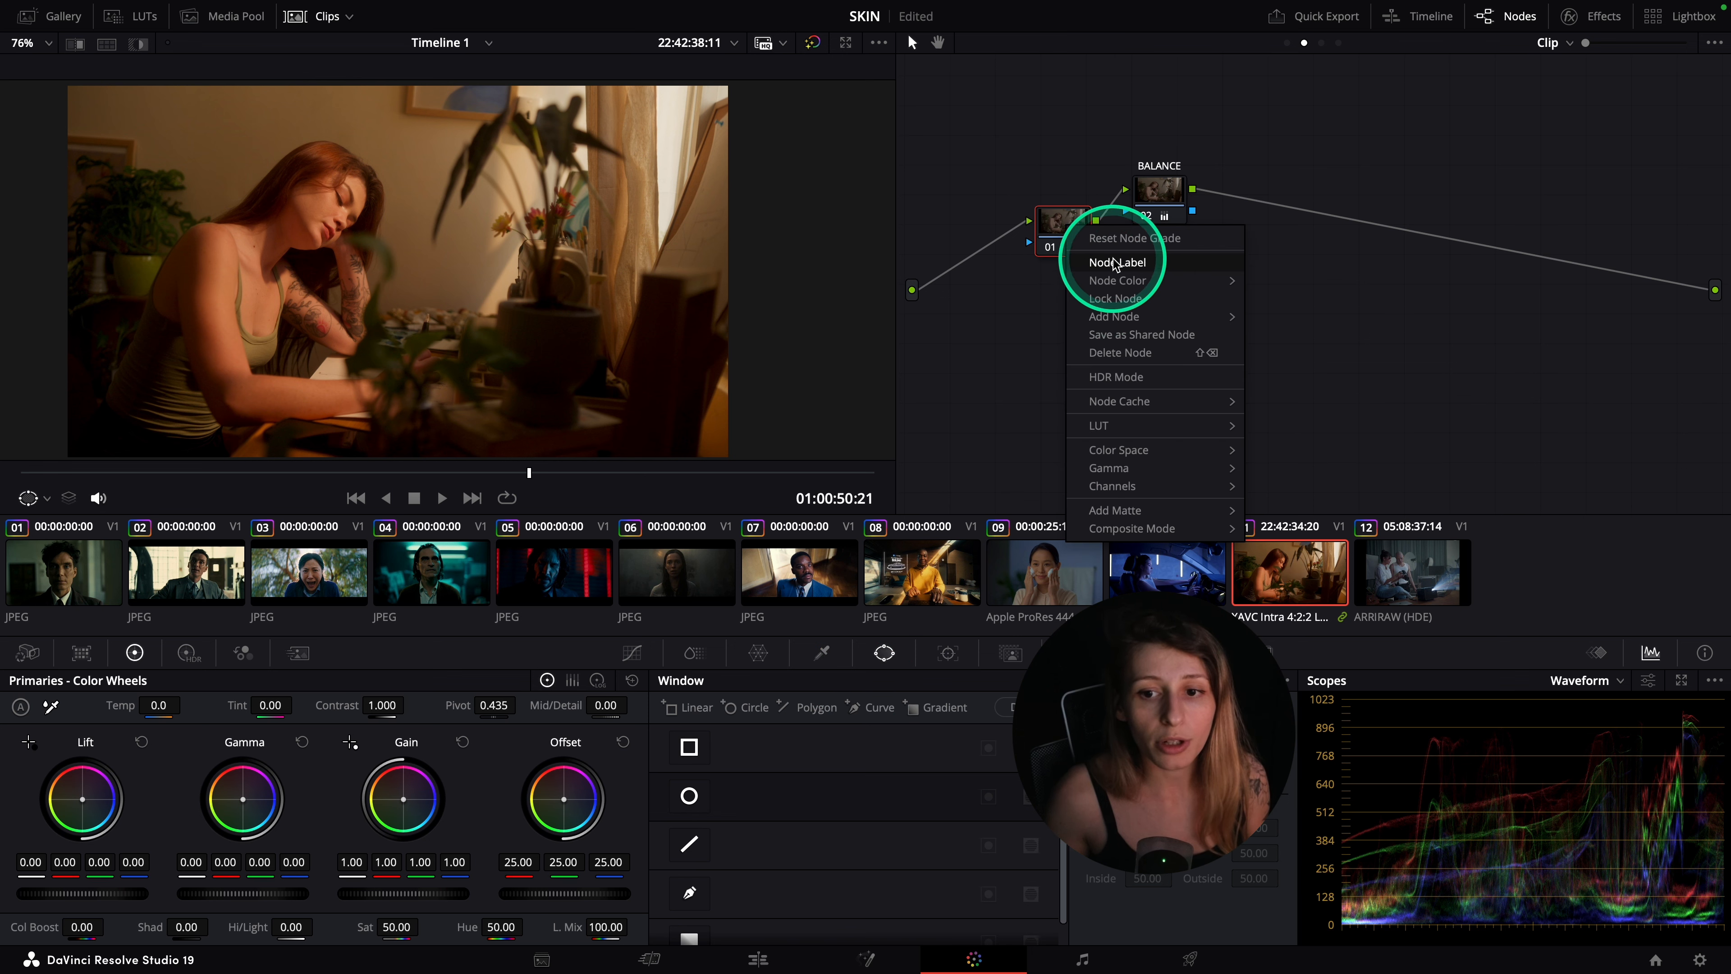
click(1116, 264)
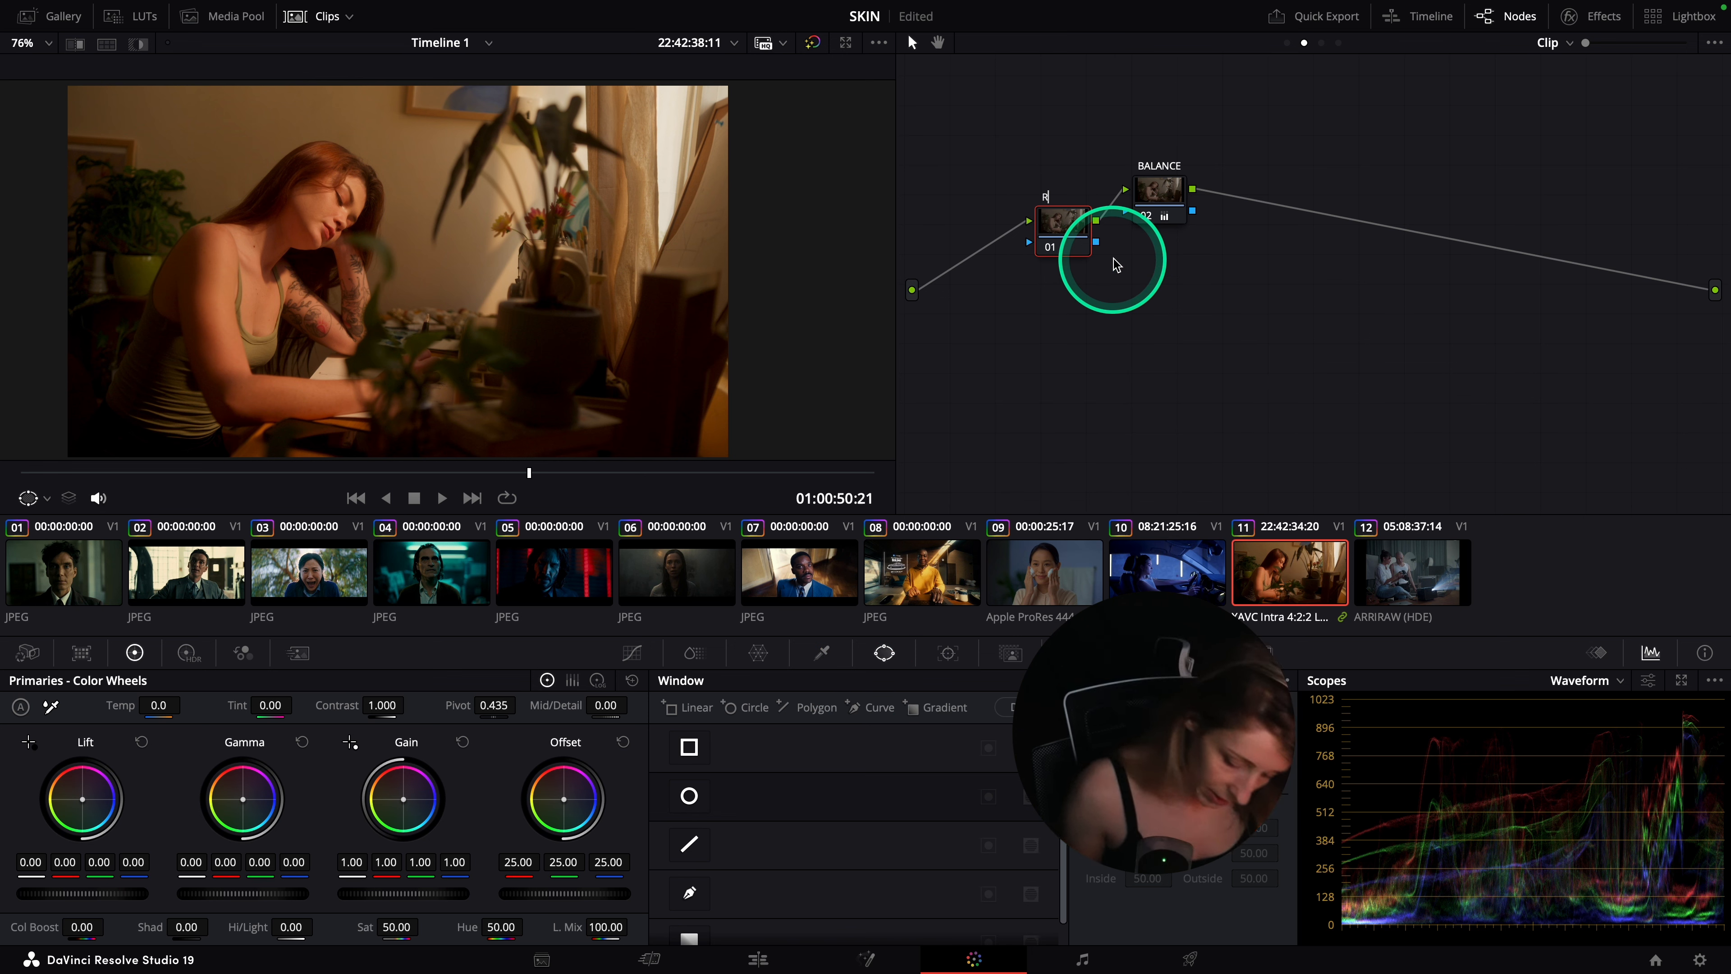
click(1209, 412)
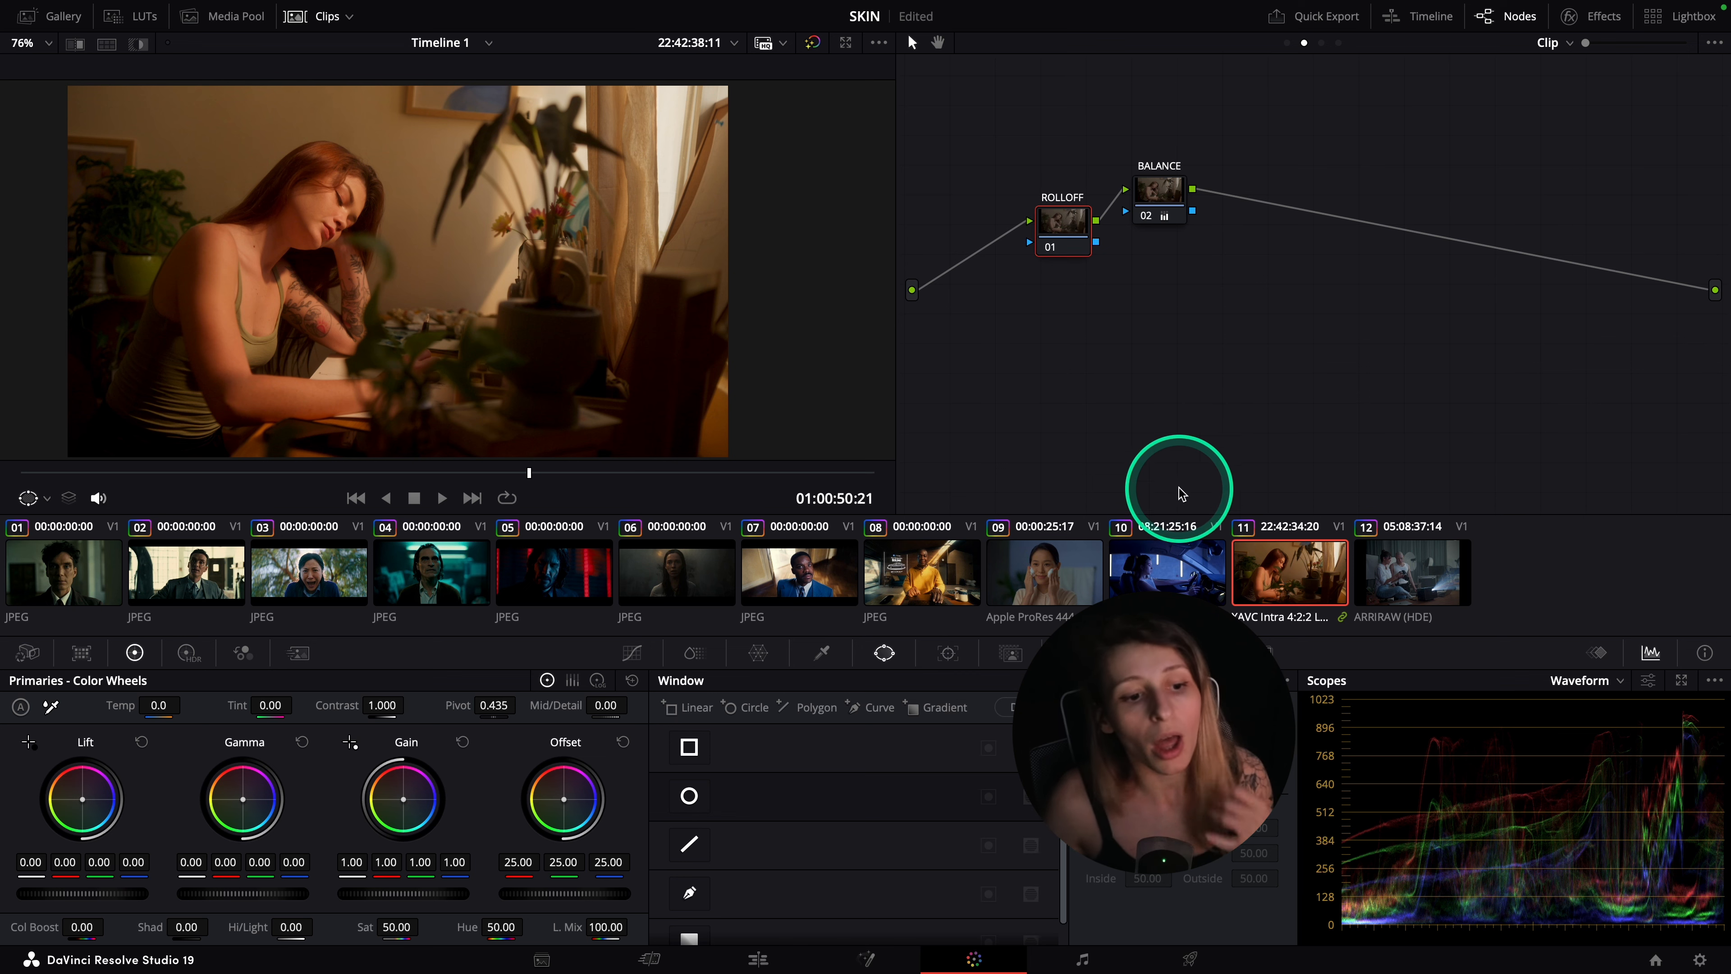
- On the ROLLOFF node, preview the HDR Light zone range, check the woman's face up close and set Light exposure to -0.08
click(185, 653)
click(350, 743)
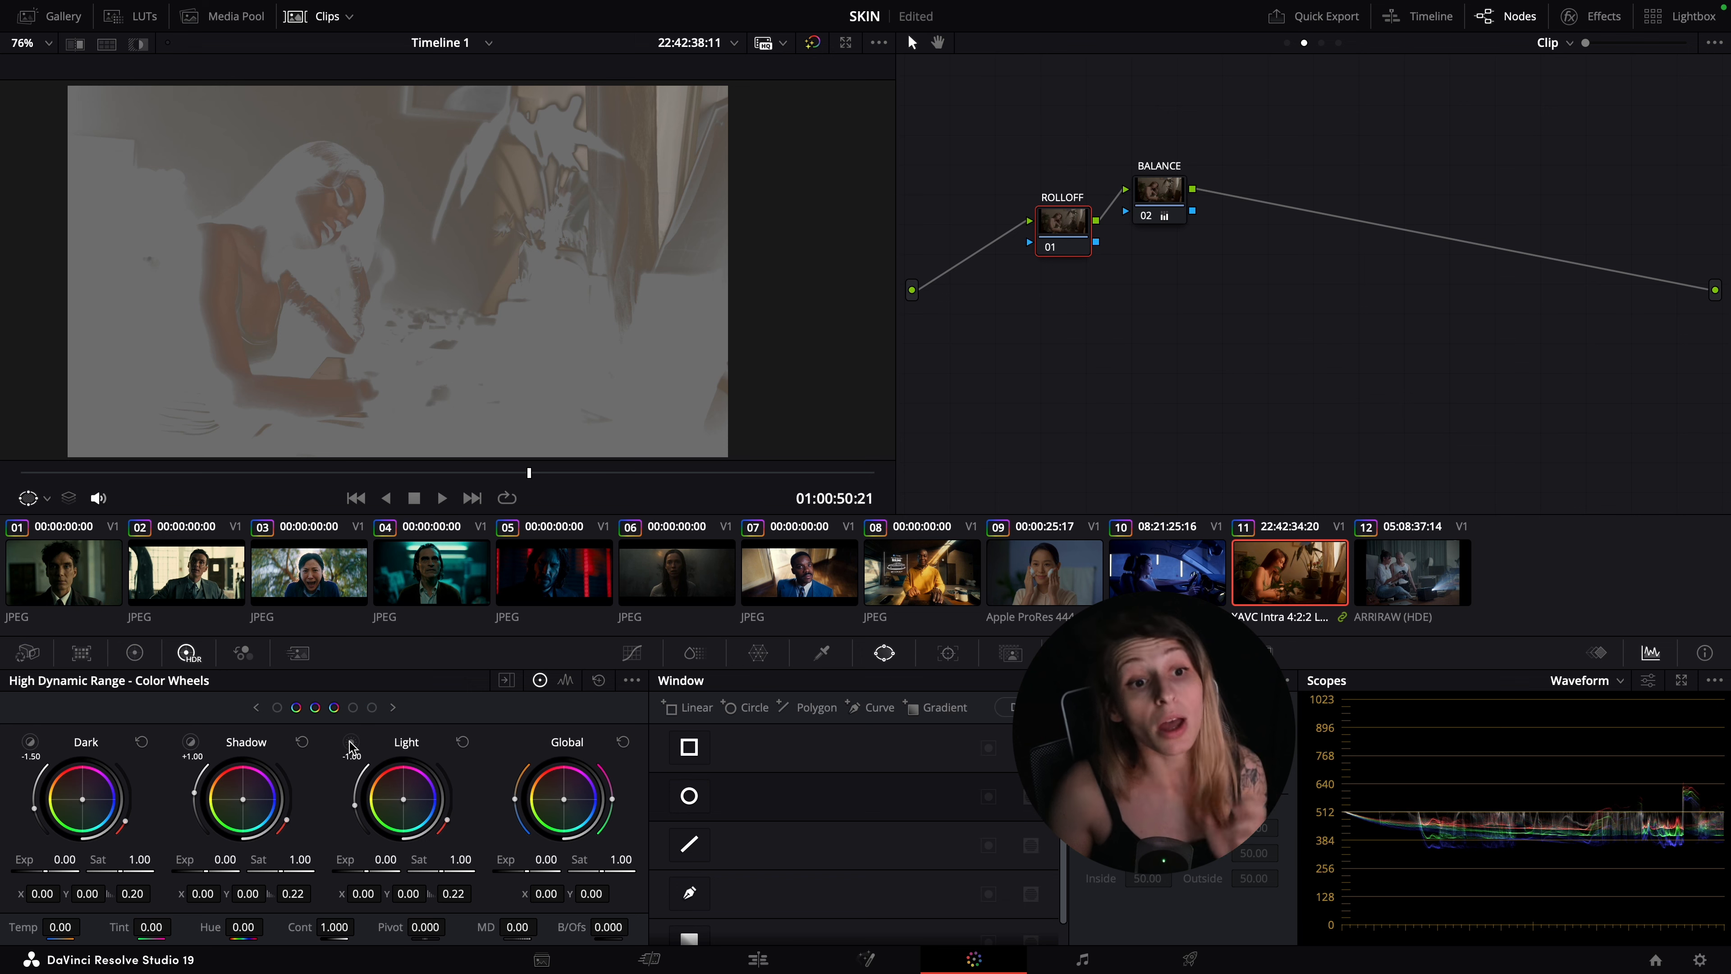
click(351, 743)
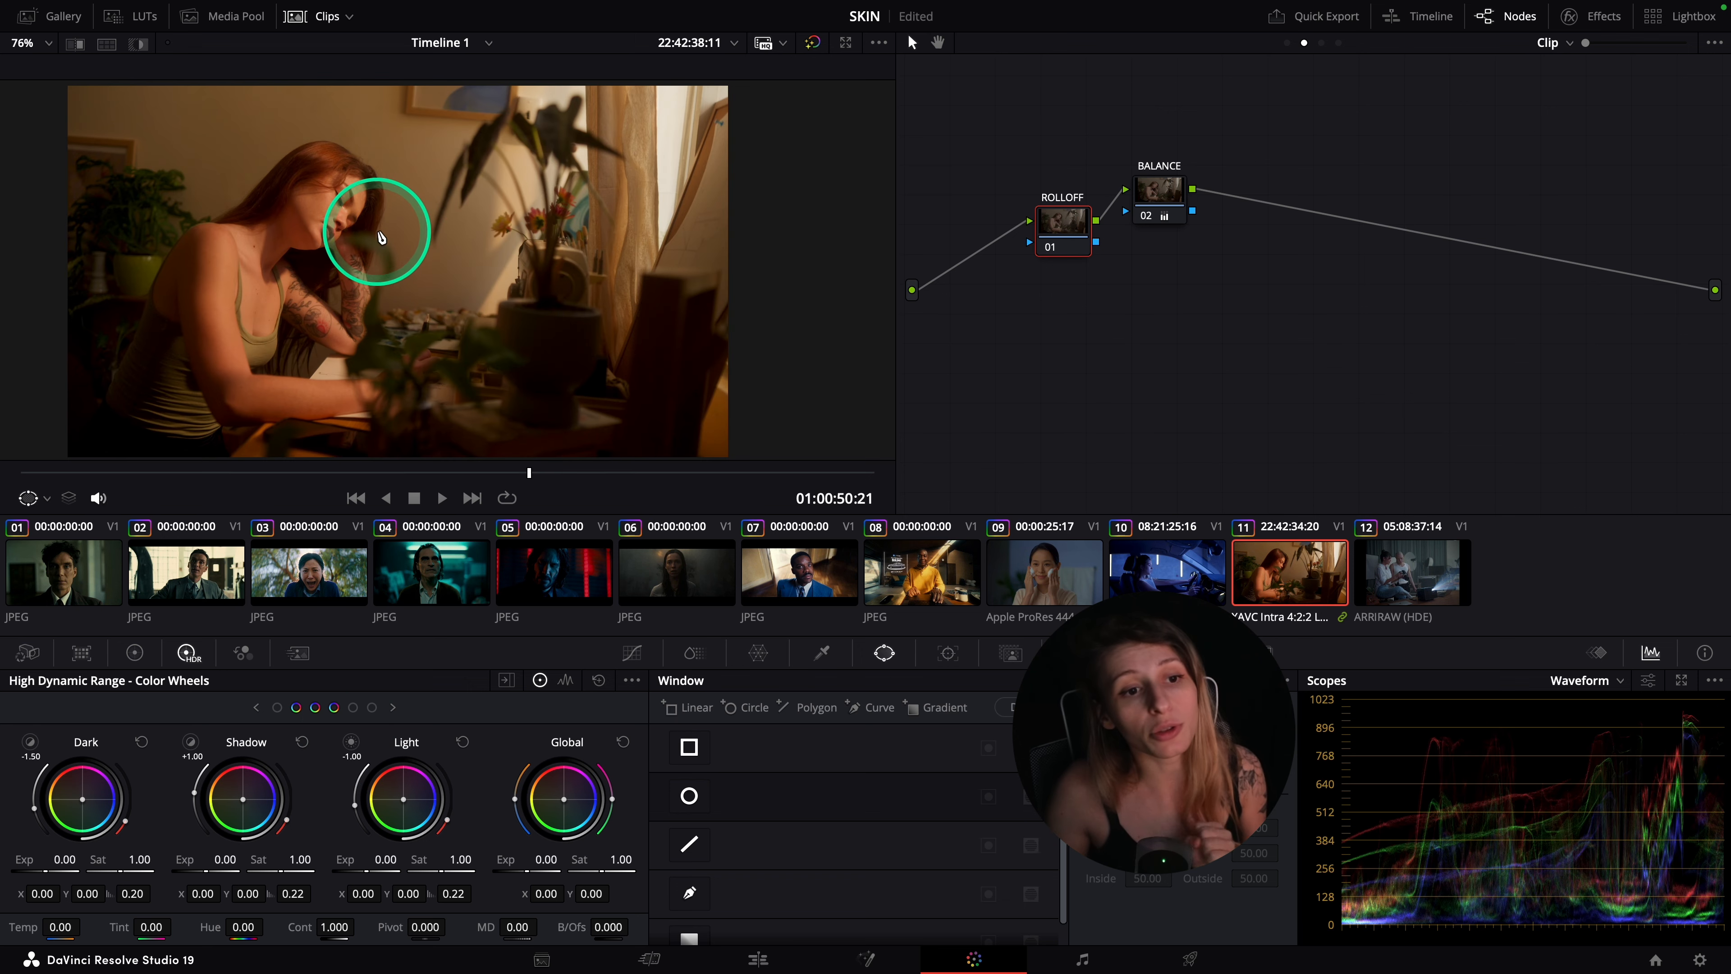
scroll(382, 286, up, 5)
scroll(390, 307, up, 4)
drag(321, 291, 470, 359)
scroll(470, 359, down, 4)
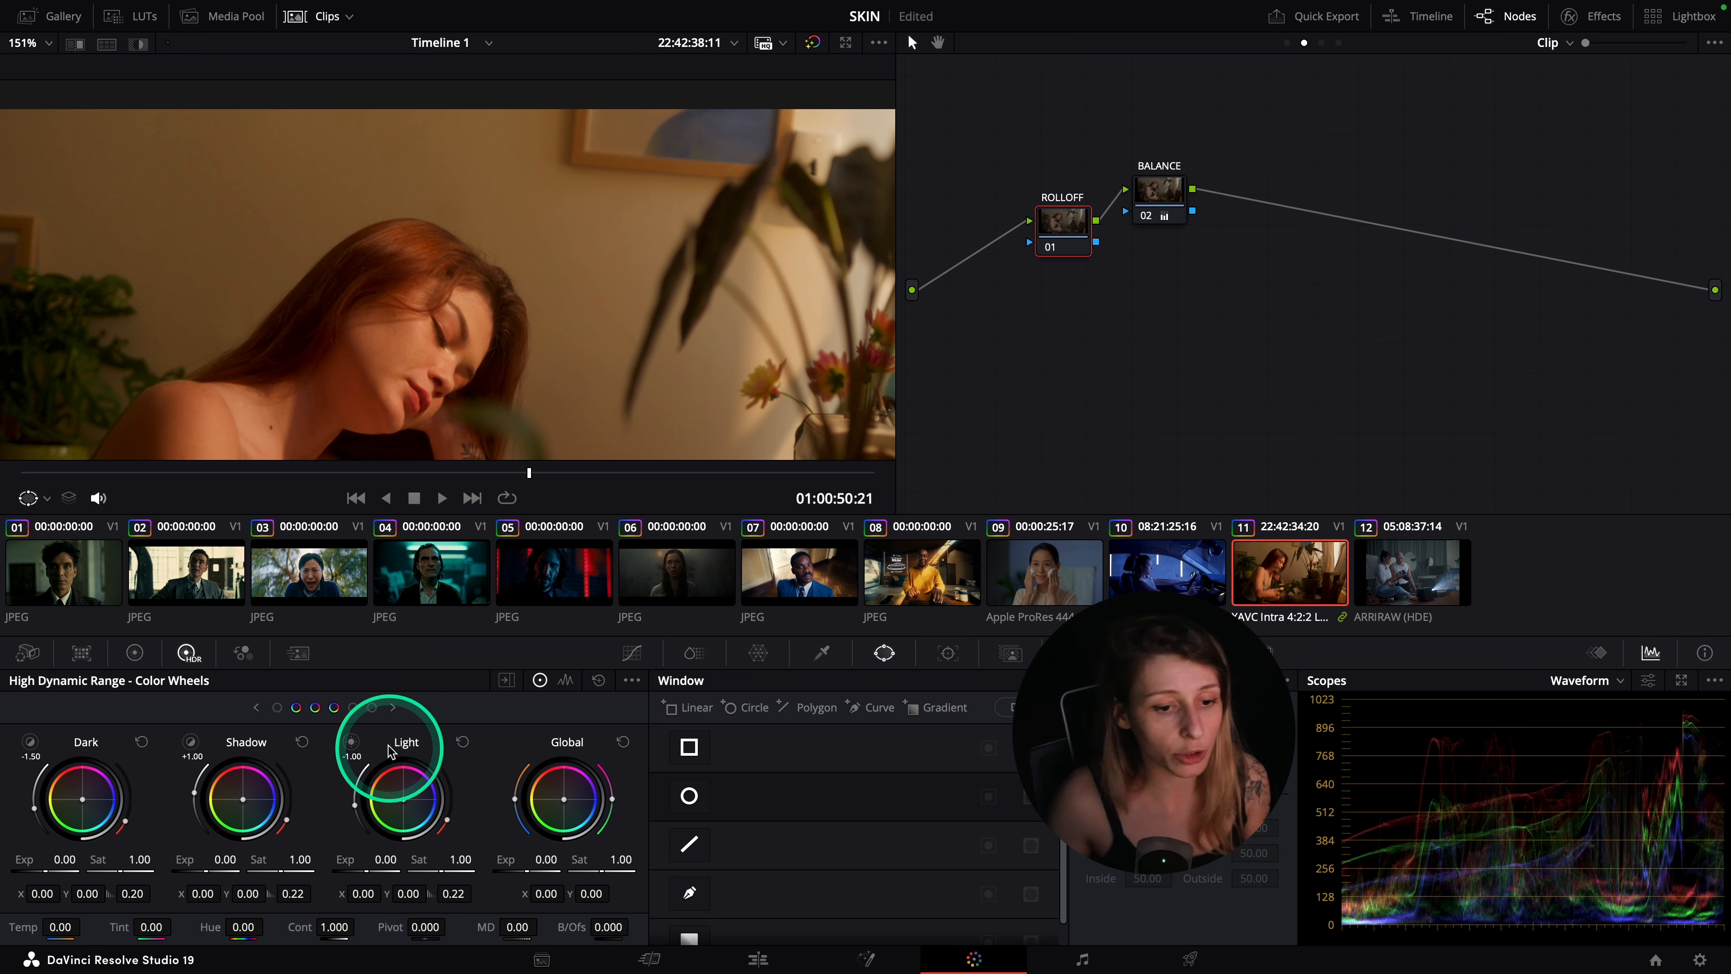
drag(371, 871, 383, 872)
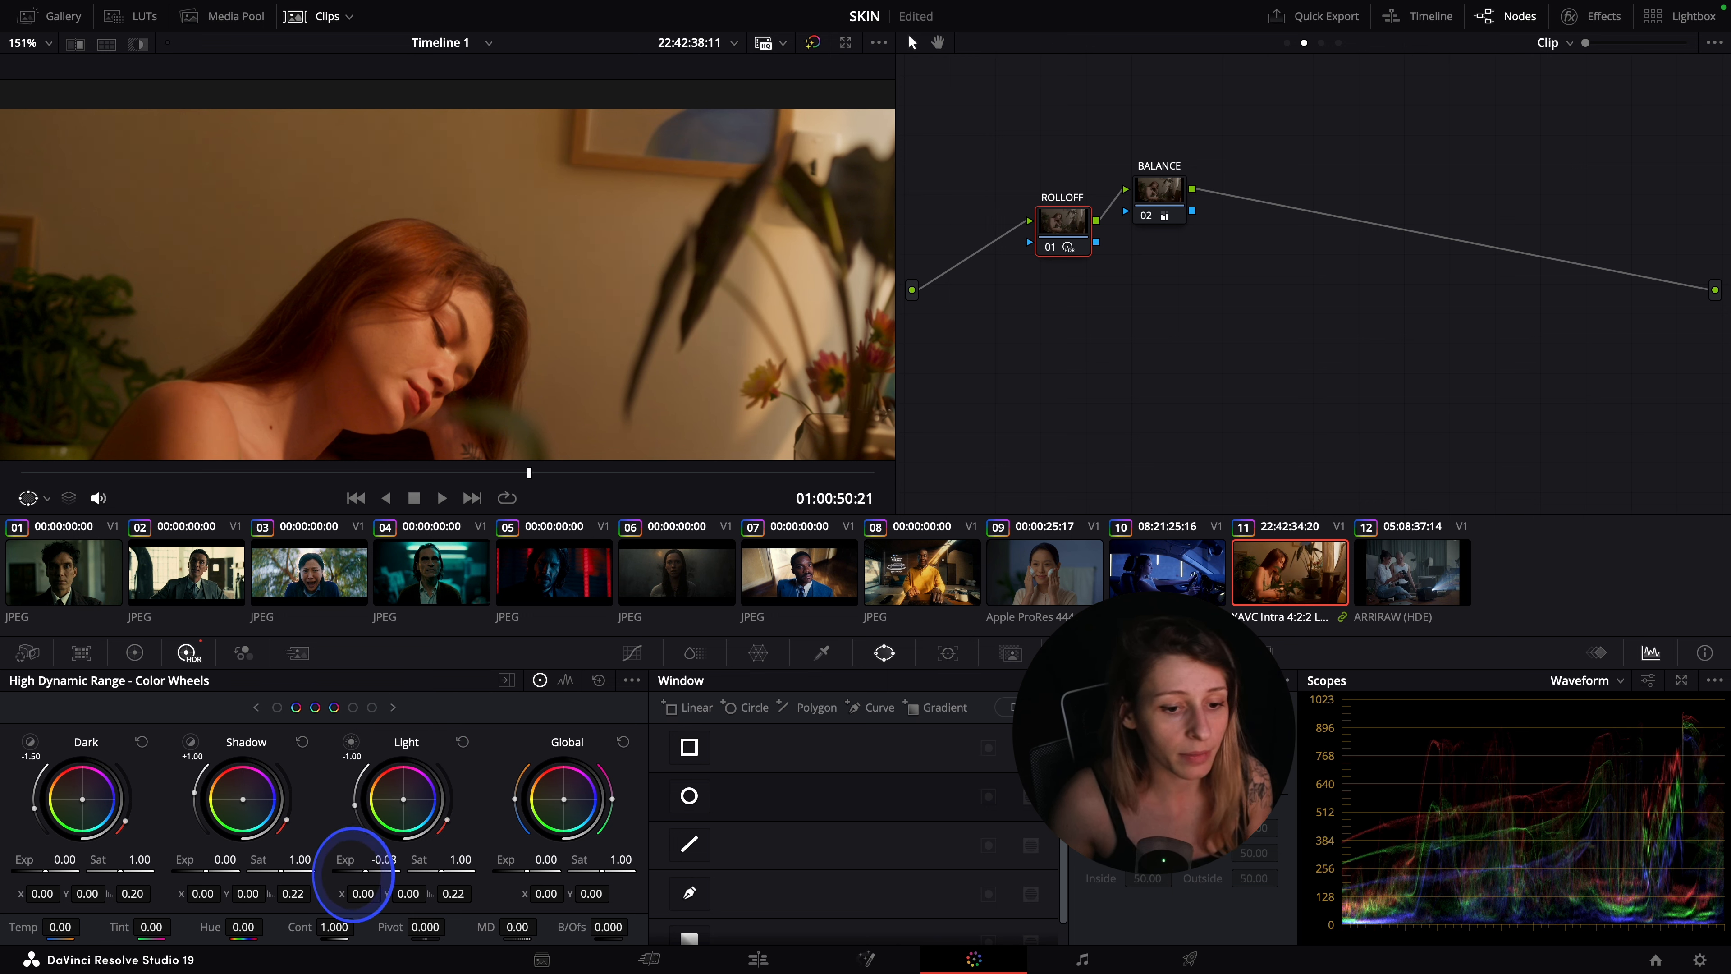
drag(371, 871, 349, 874)
- Review the graded frame of clip 11 full screen and return to the normal viewer
key(super+f)
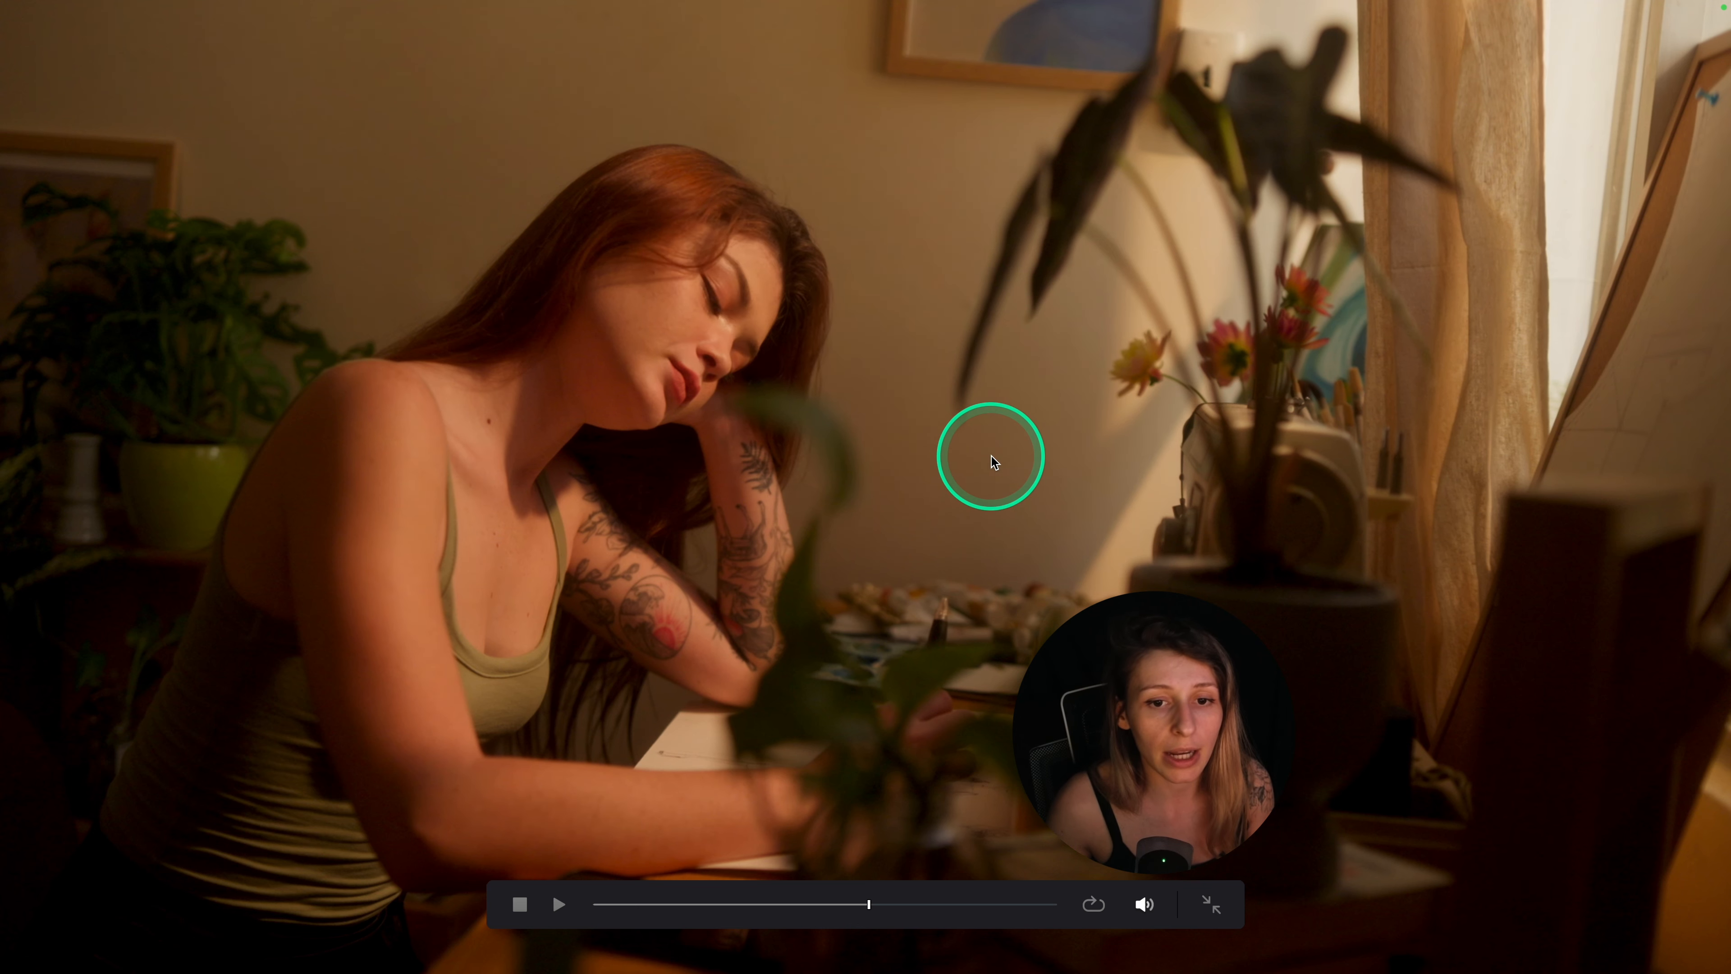
key(Escape)
drag(580, 363, 459, 270)
scroll(459, 274, down, 1)
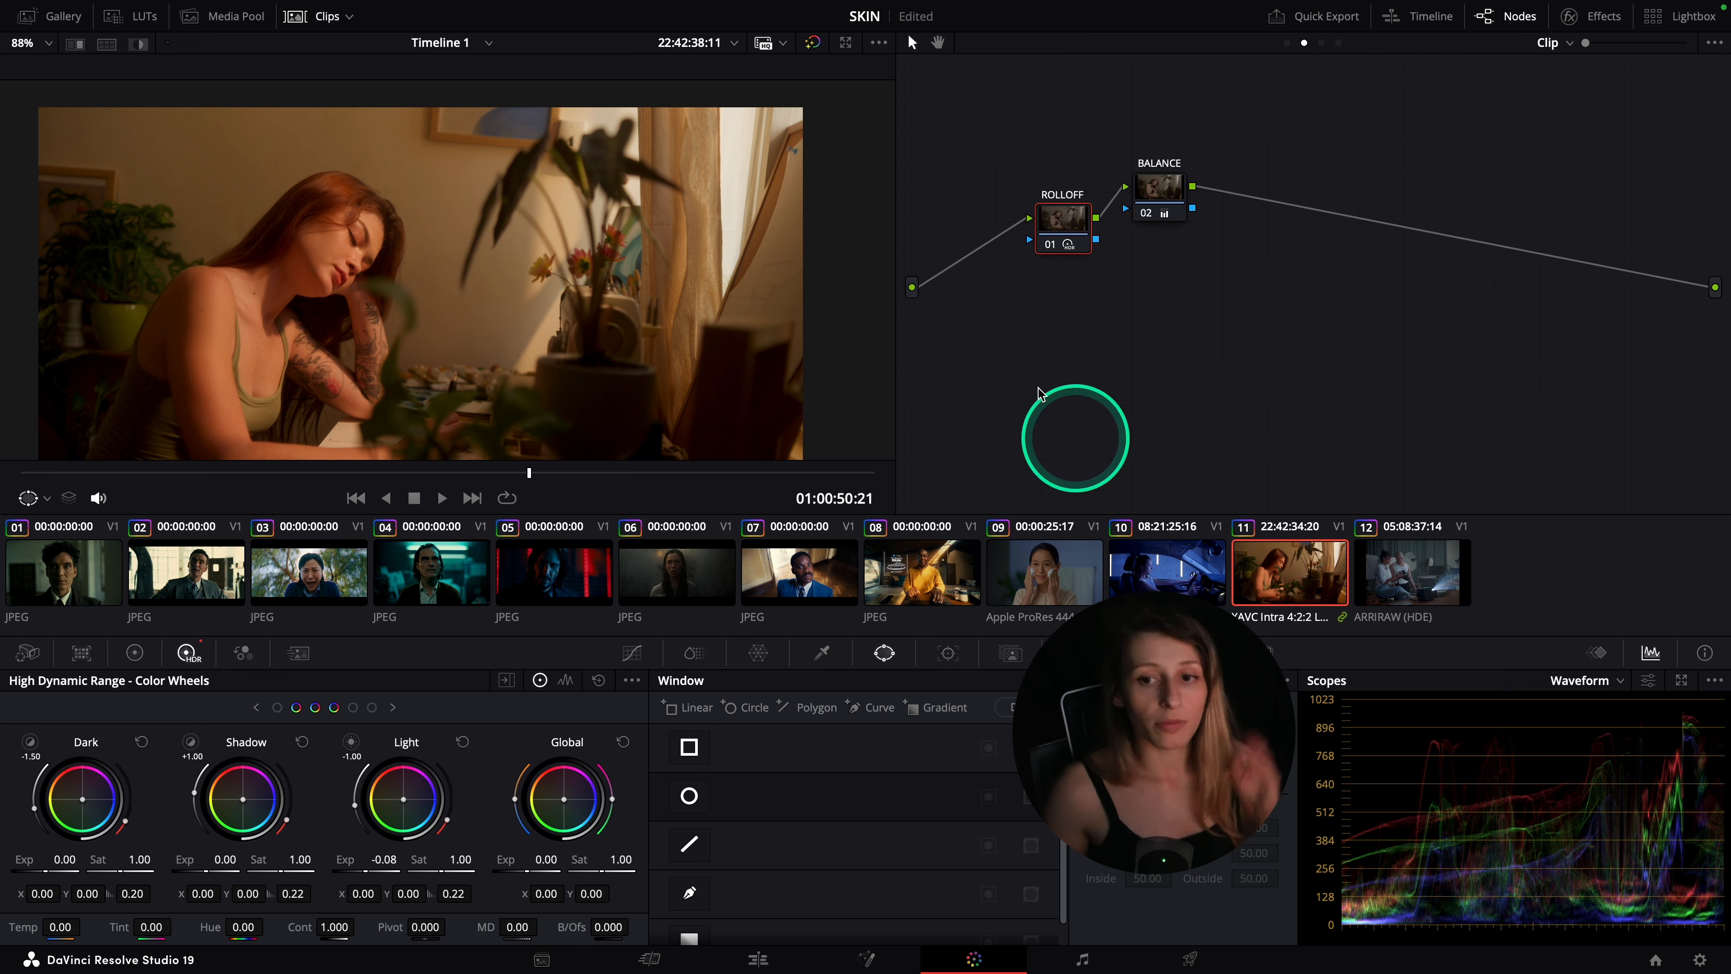
- Key the skin in clip 12 by sampling the woman's face, view it in Highlight and set hue width to 33.0 and hue center to 22.1
click(1424, 570)
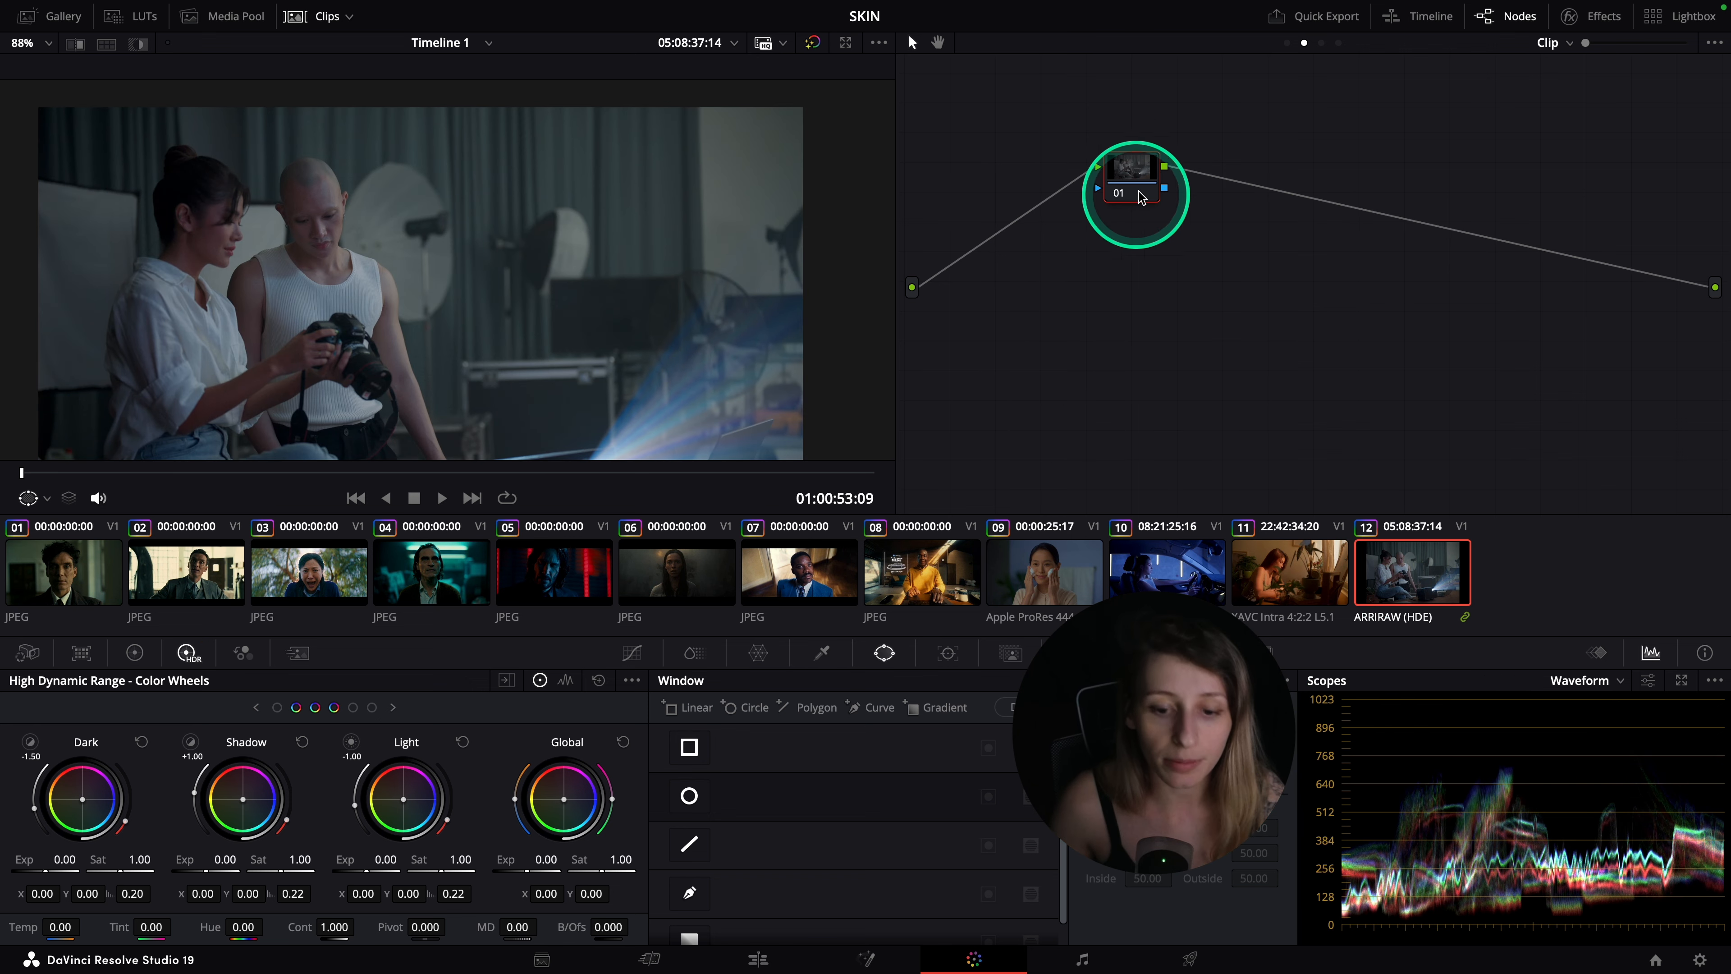
click(823, 652)
click(218, 225)
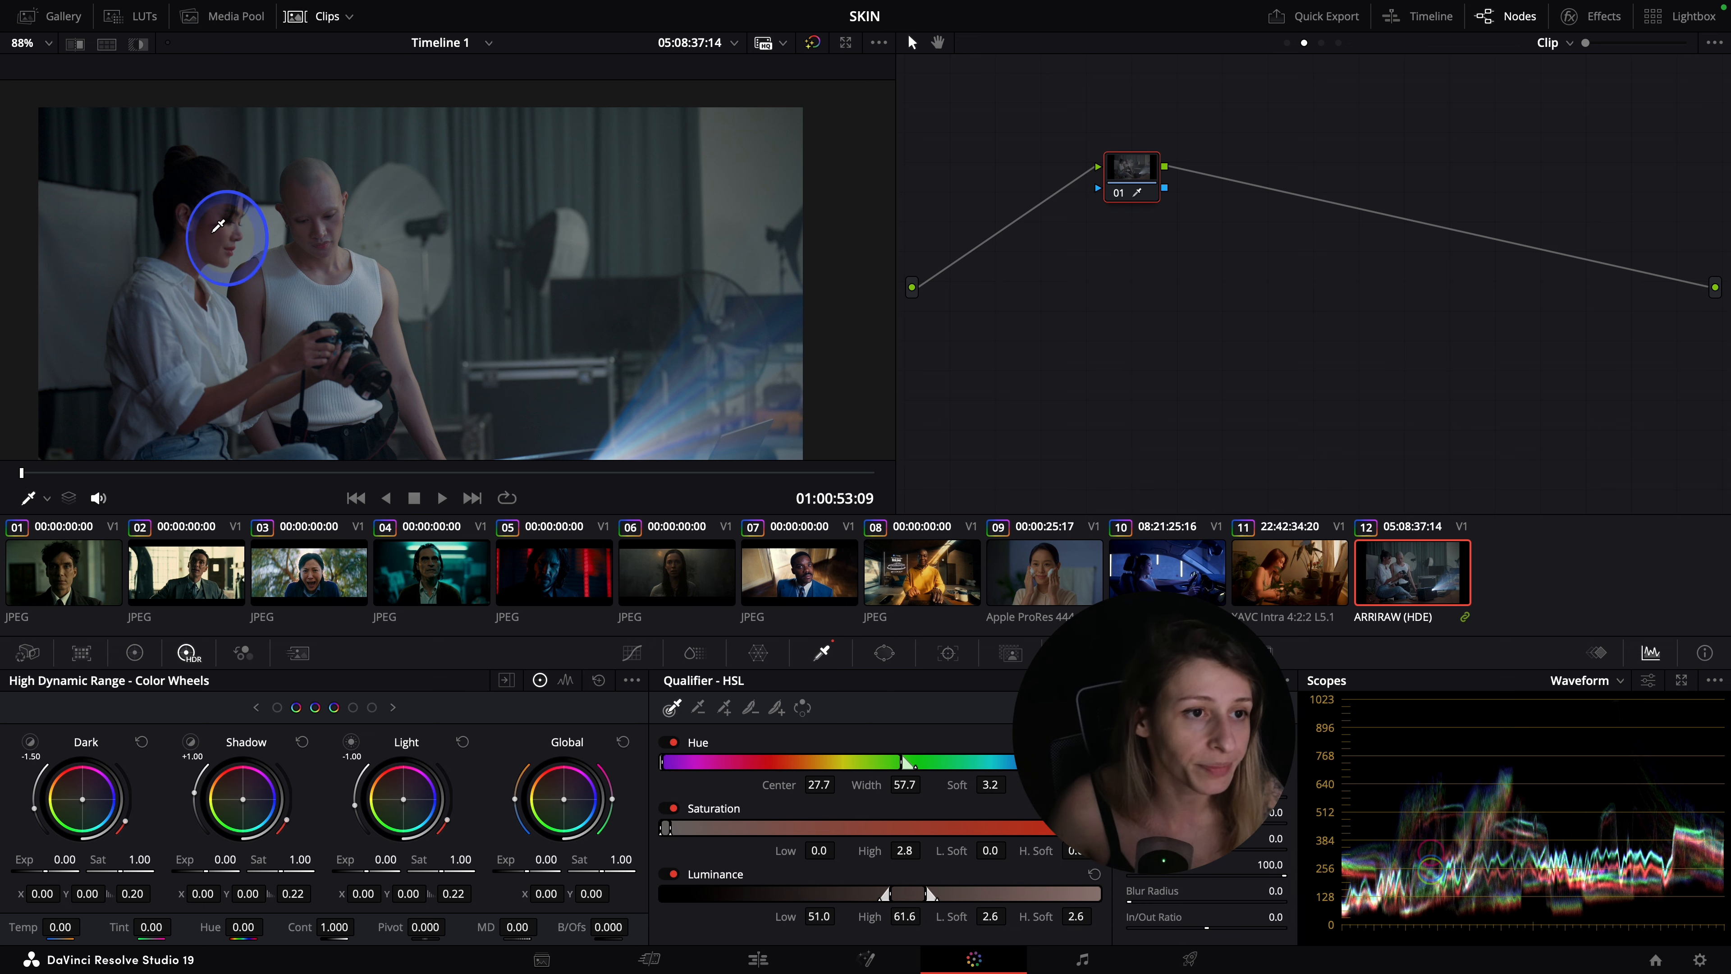
key(shift+h)
drag(872, 784, 618, 784)
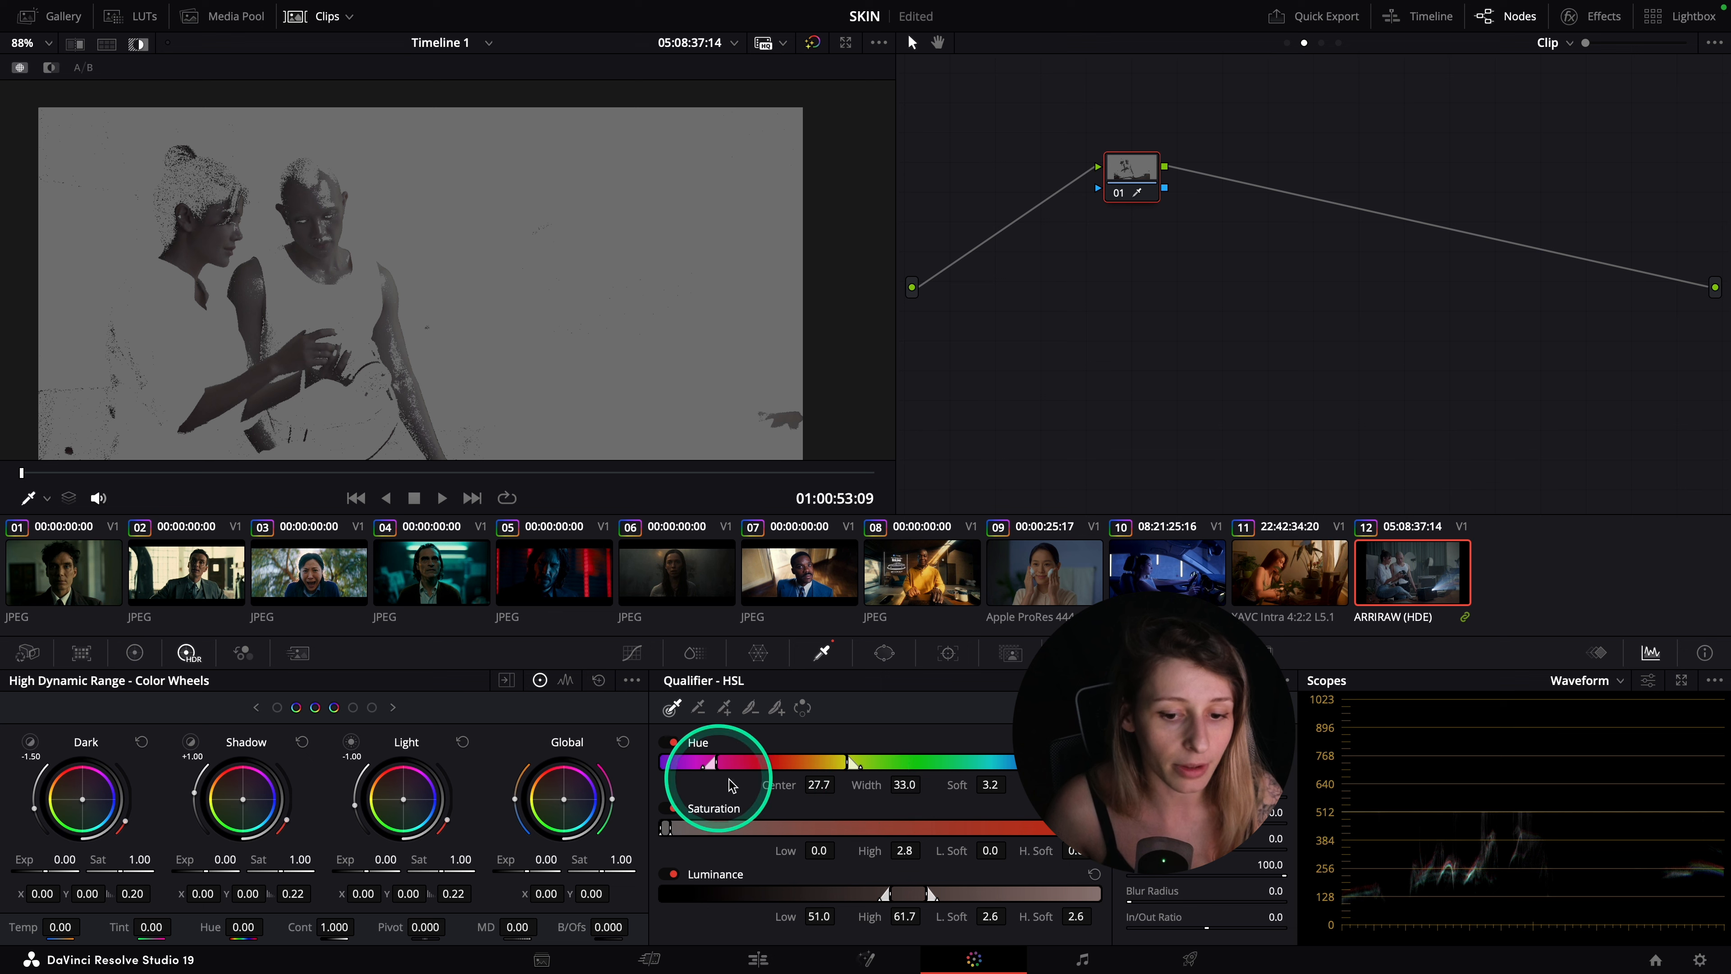
drag(807, 784, 734, 783)
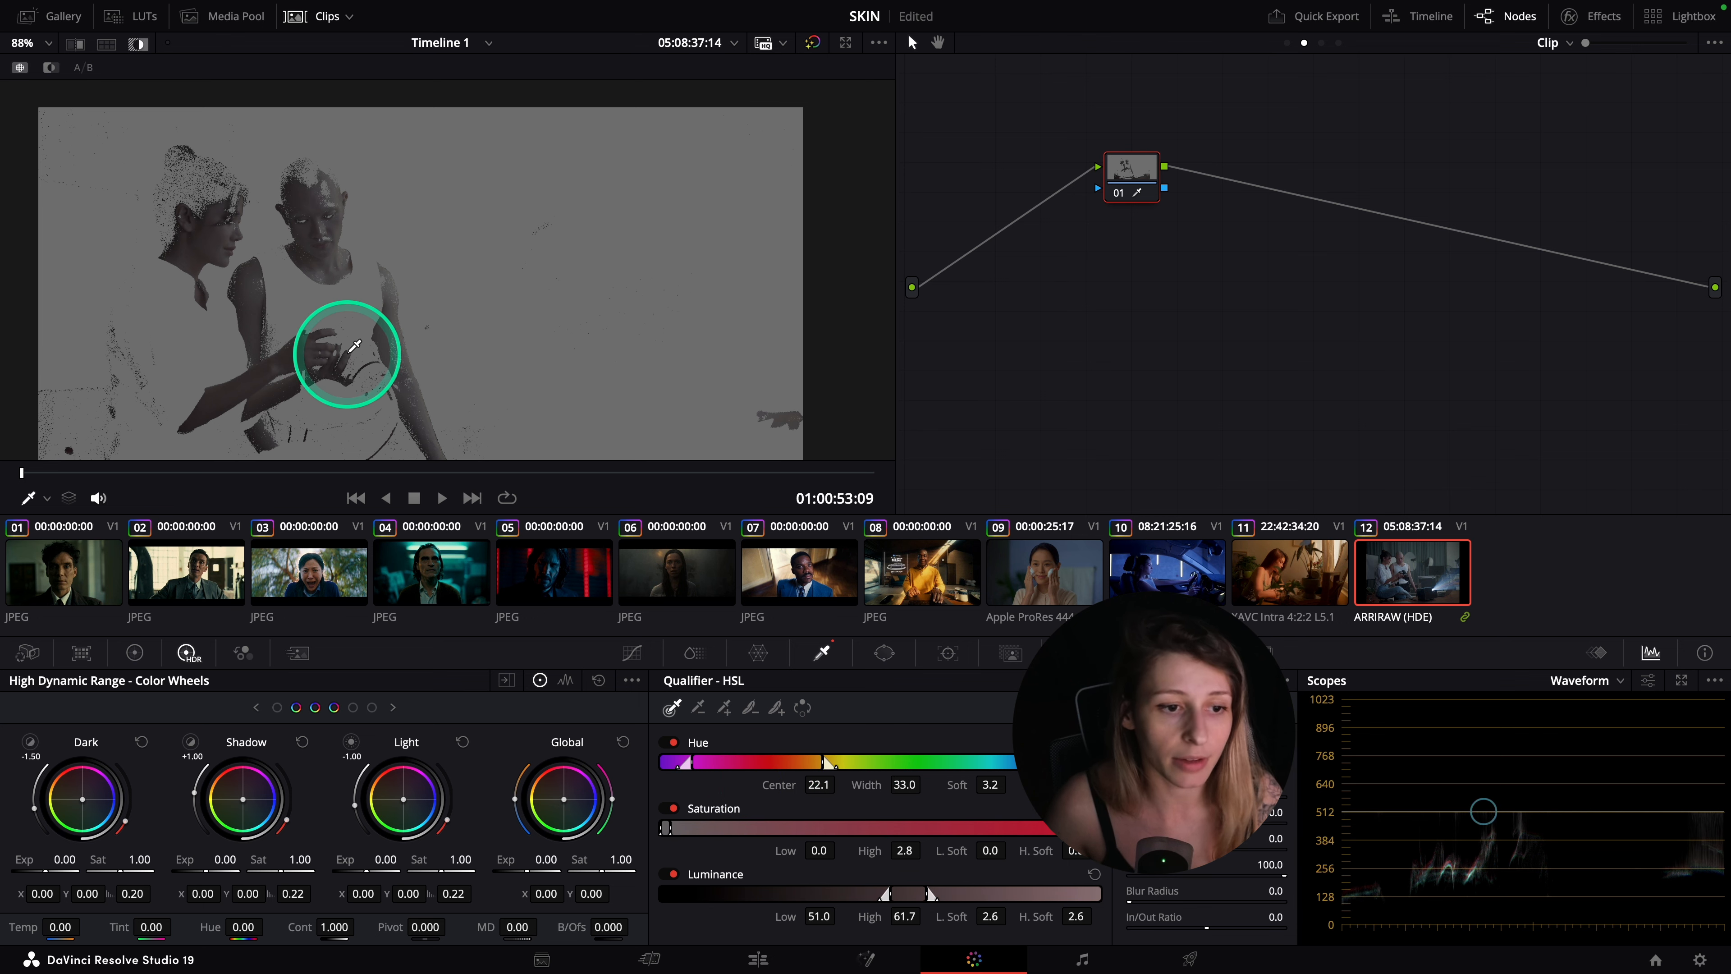
scroll(354, 346, down, 3)
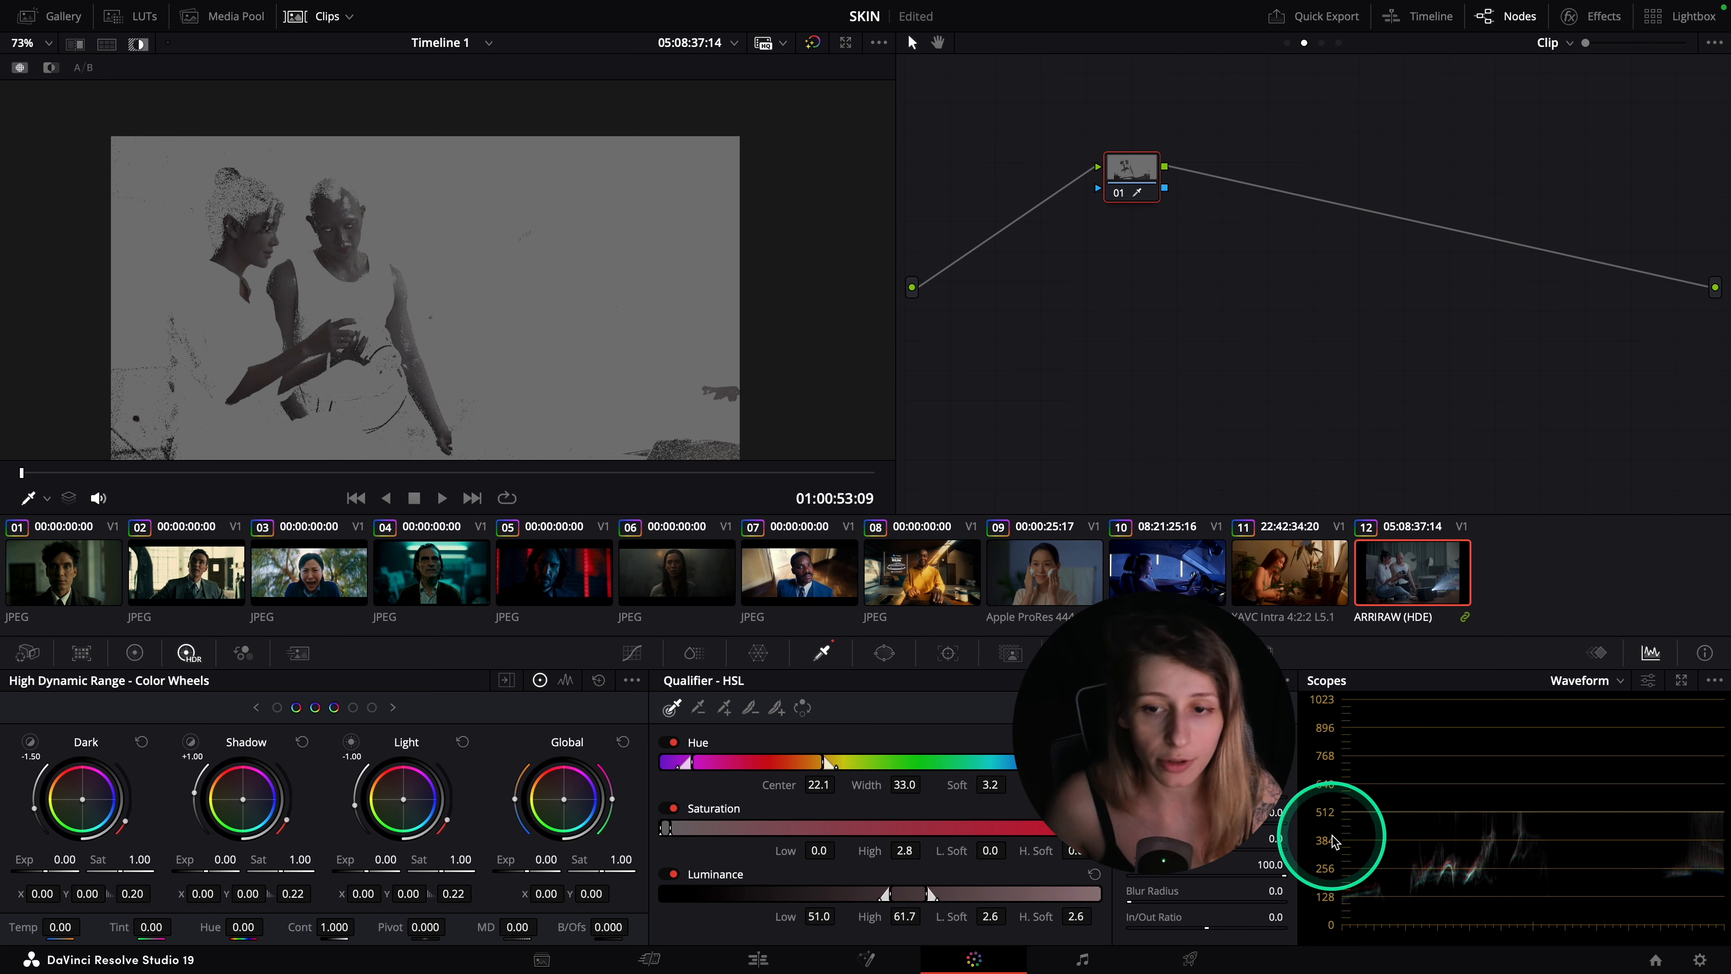
- With clip 12's skin highlighted, set the primary Lift to -0.02 and Gain to 1.02
click(134, 652)
drag(407, 892, 458, 894)
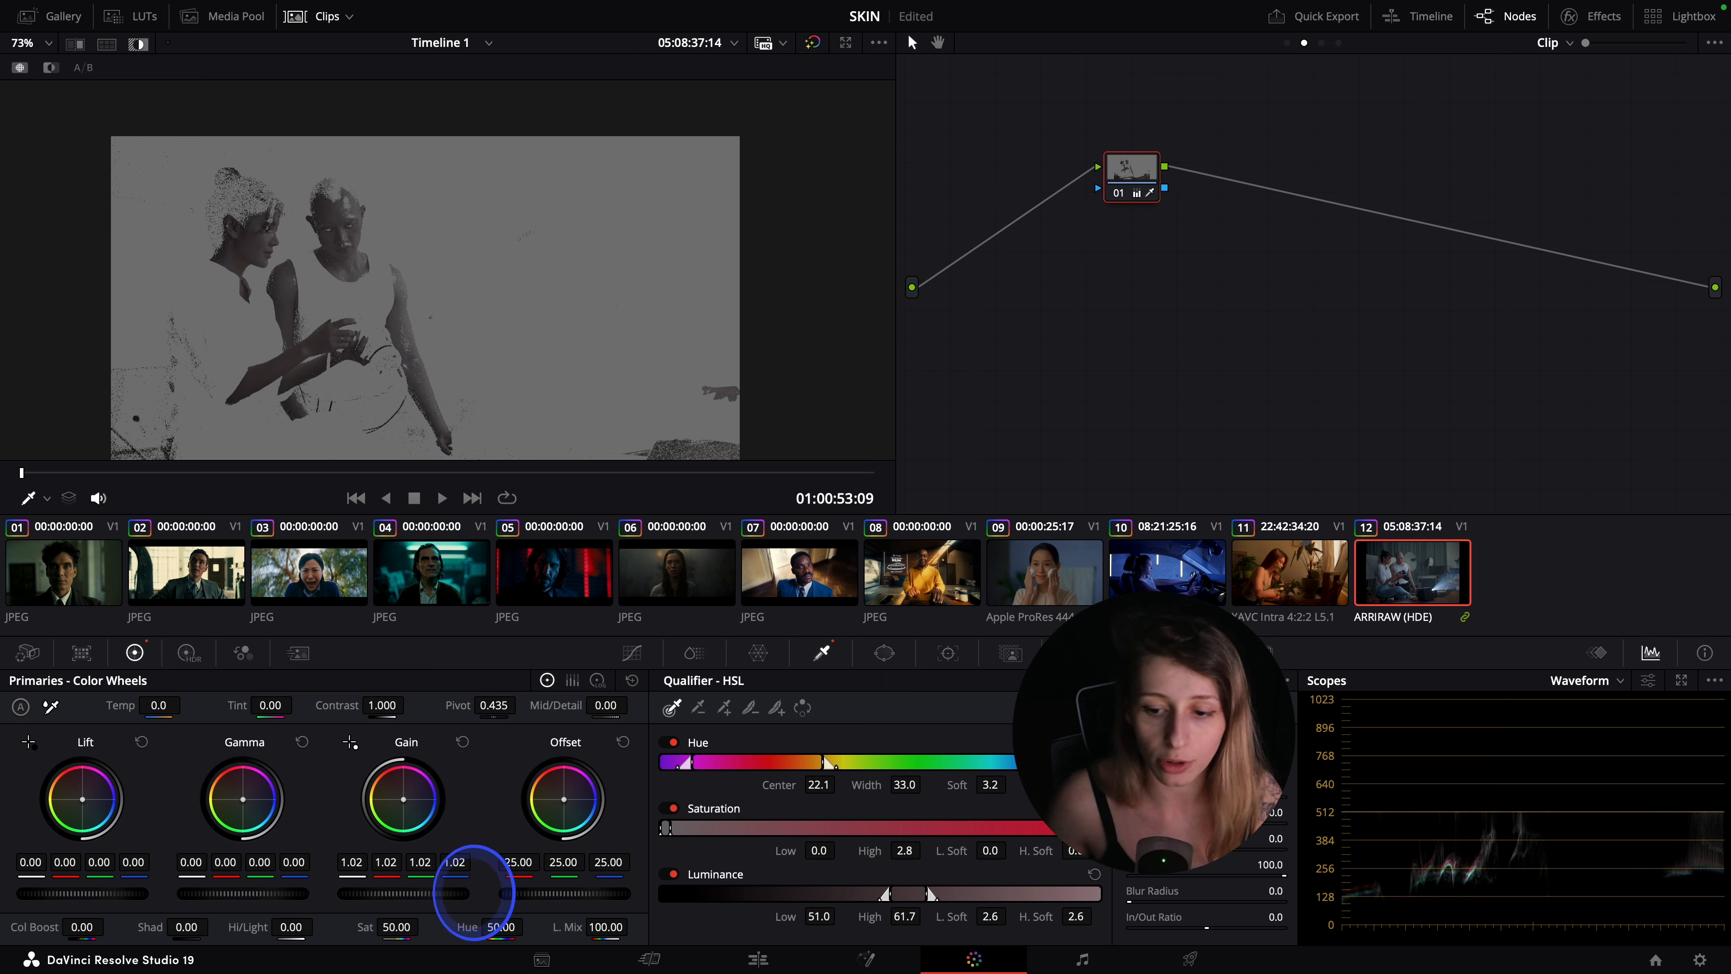
drag(484, 888, 488, 892)
drag(69, 895, 30, 894)
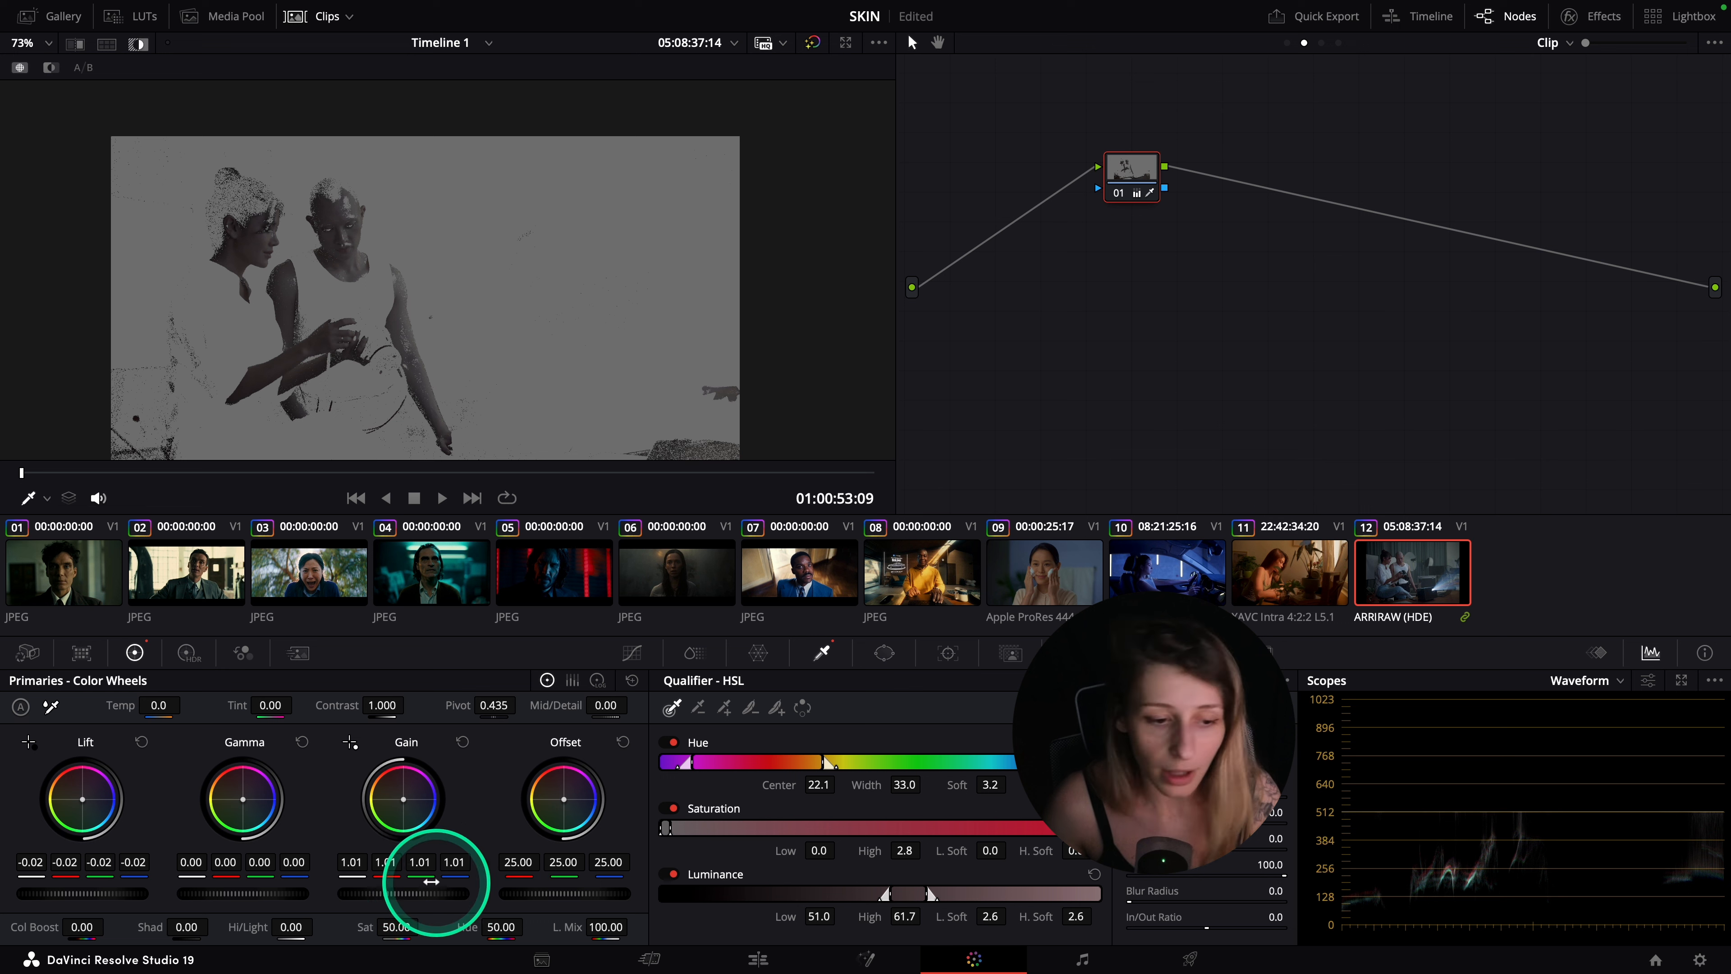
drag(406, 893, 444, 893)
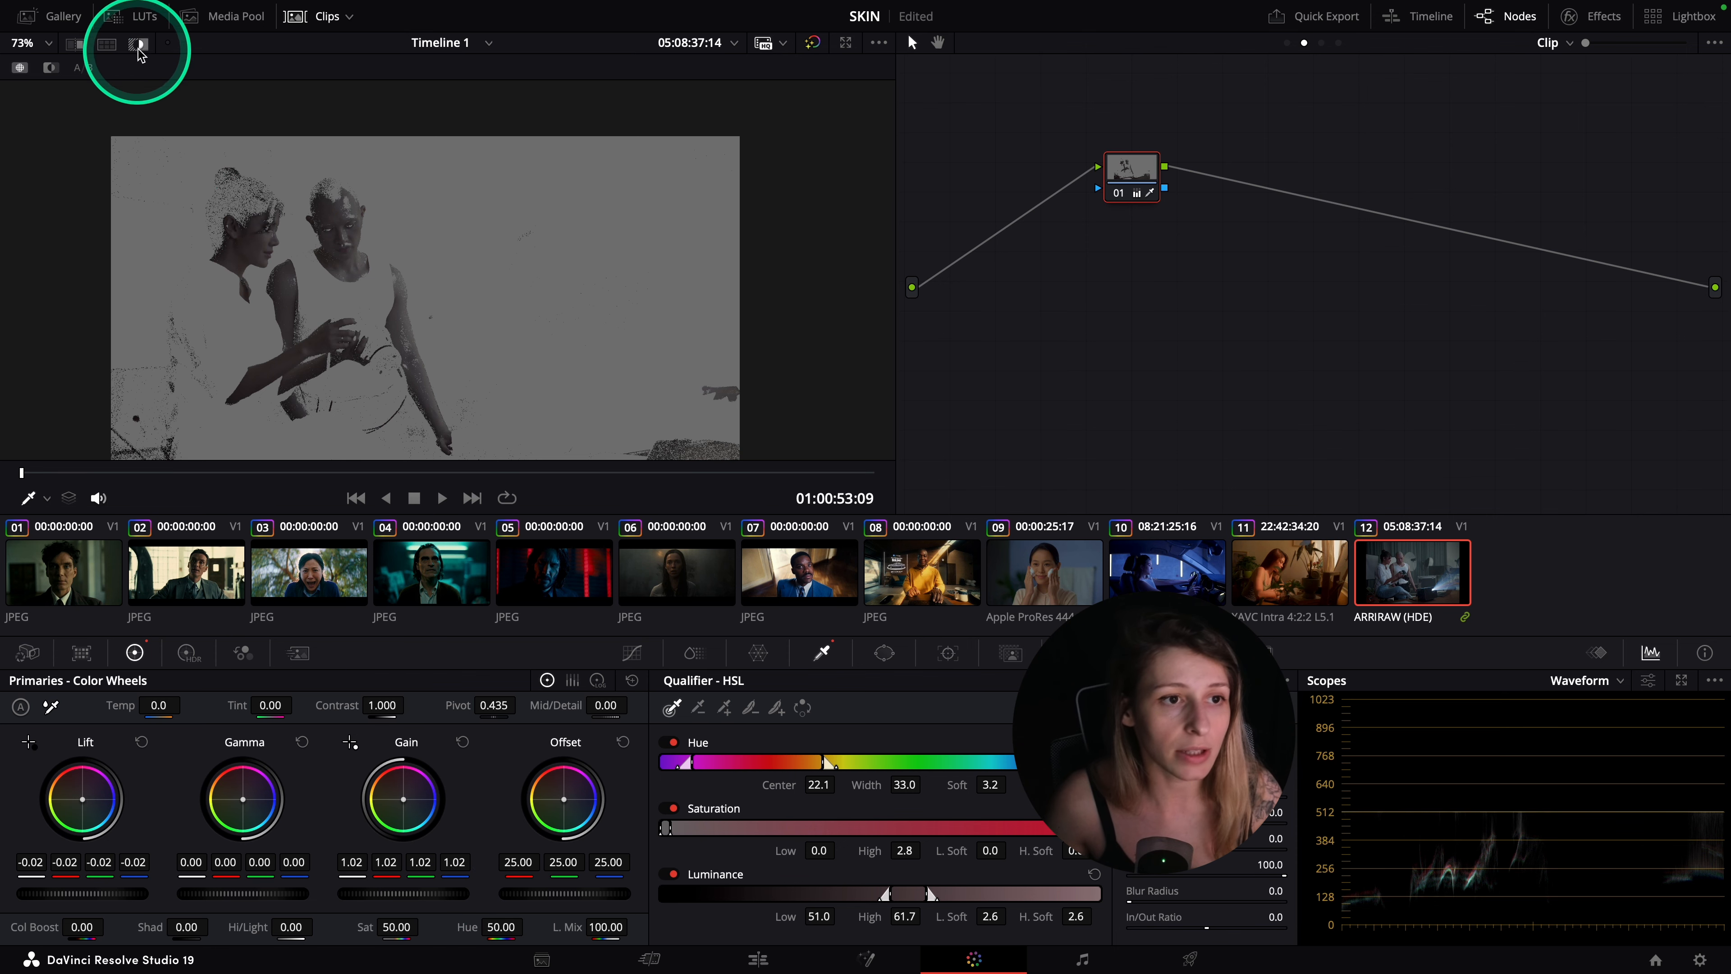
- Return clip 12 to the full image with its HSL Qualifier reset, and label the node BALANCE
click(140, 45)
click(1259, 680)
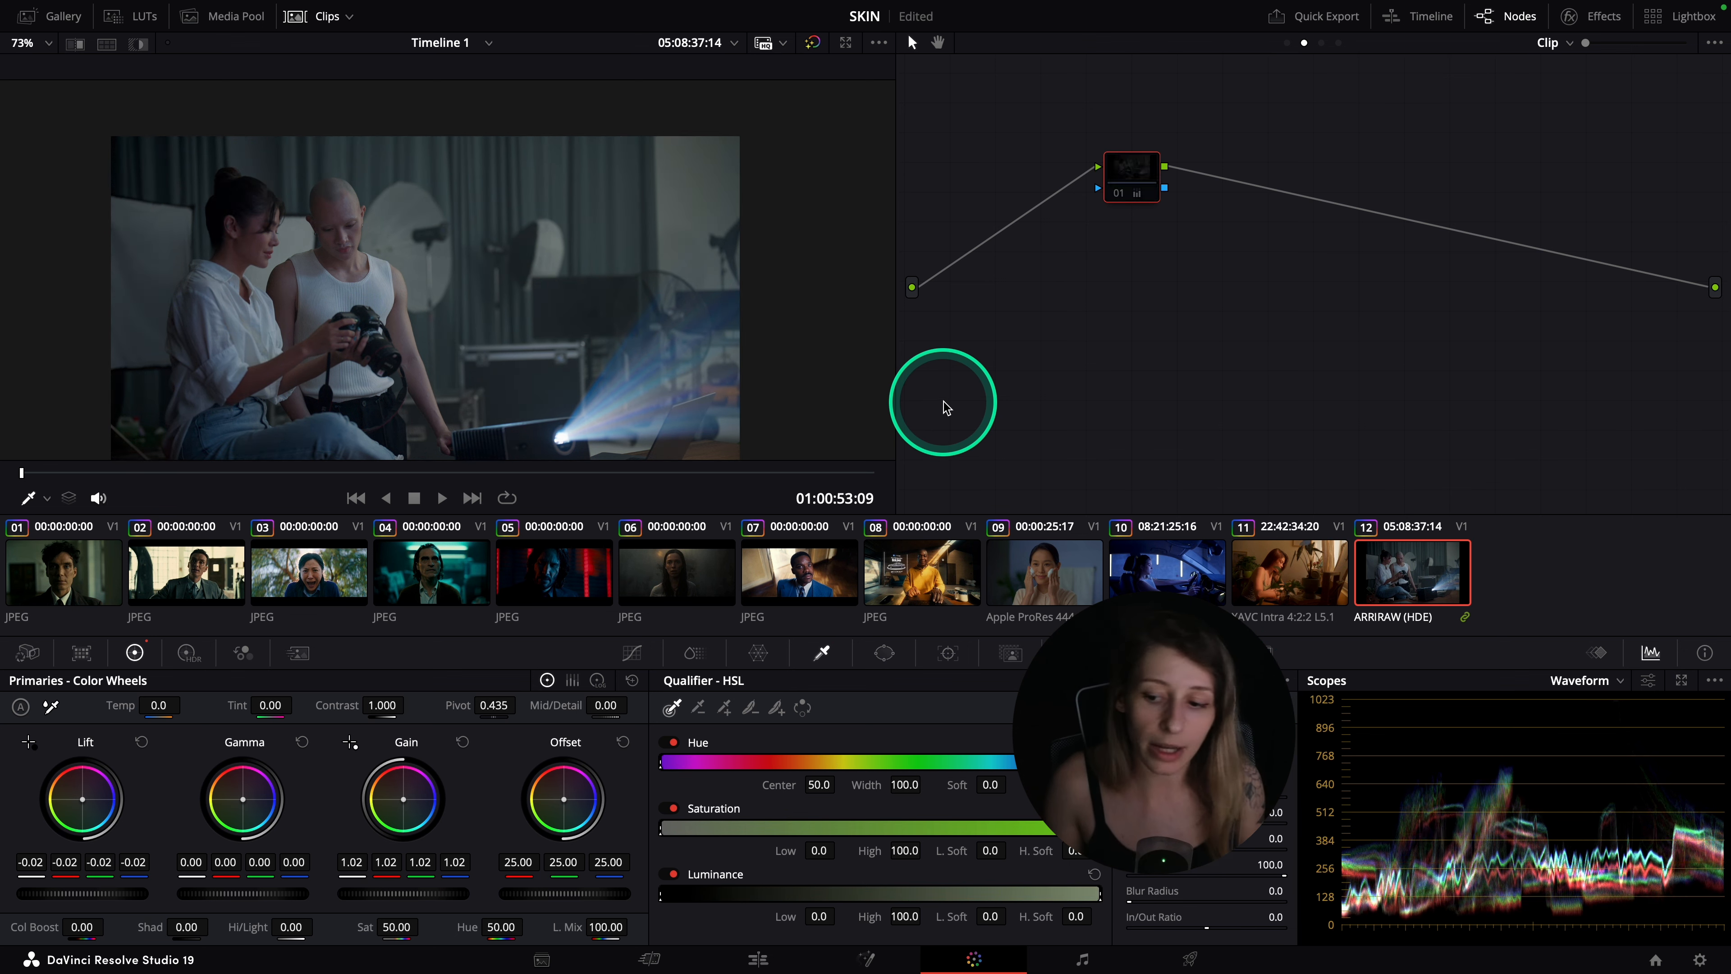
scroll(709, 356, down, 1)
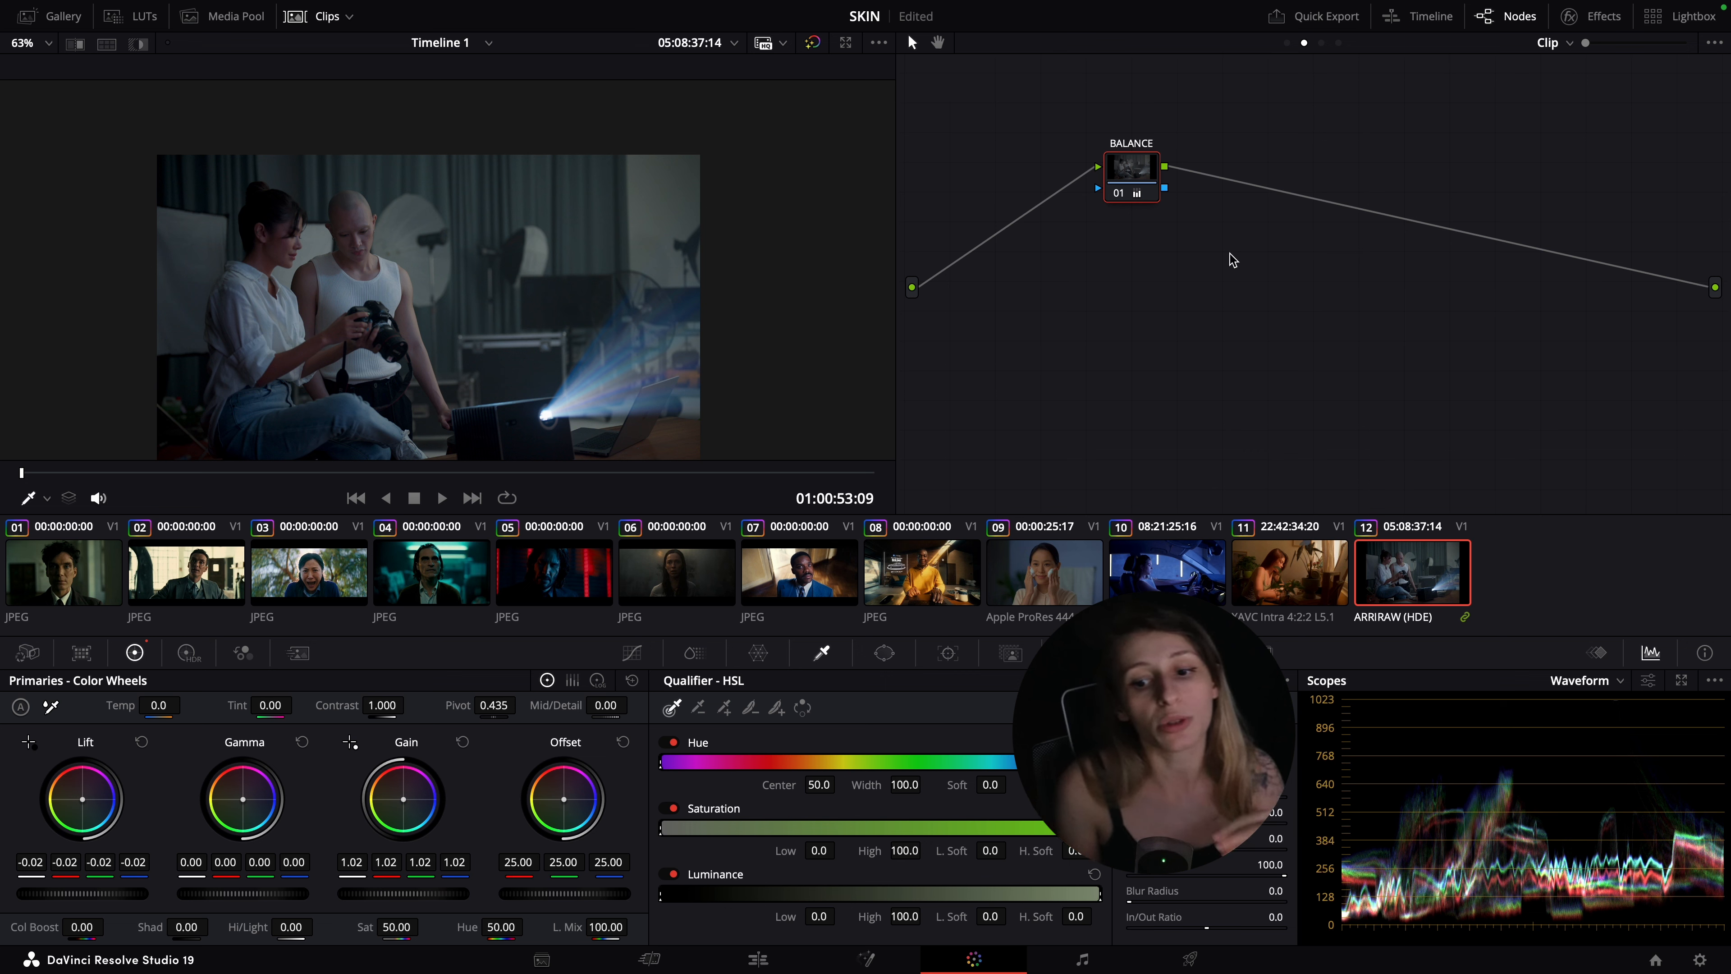
- Review the graded image and waveform of clip 11 at 01:00:50:21
click(1290, 571)
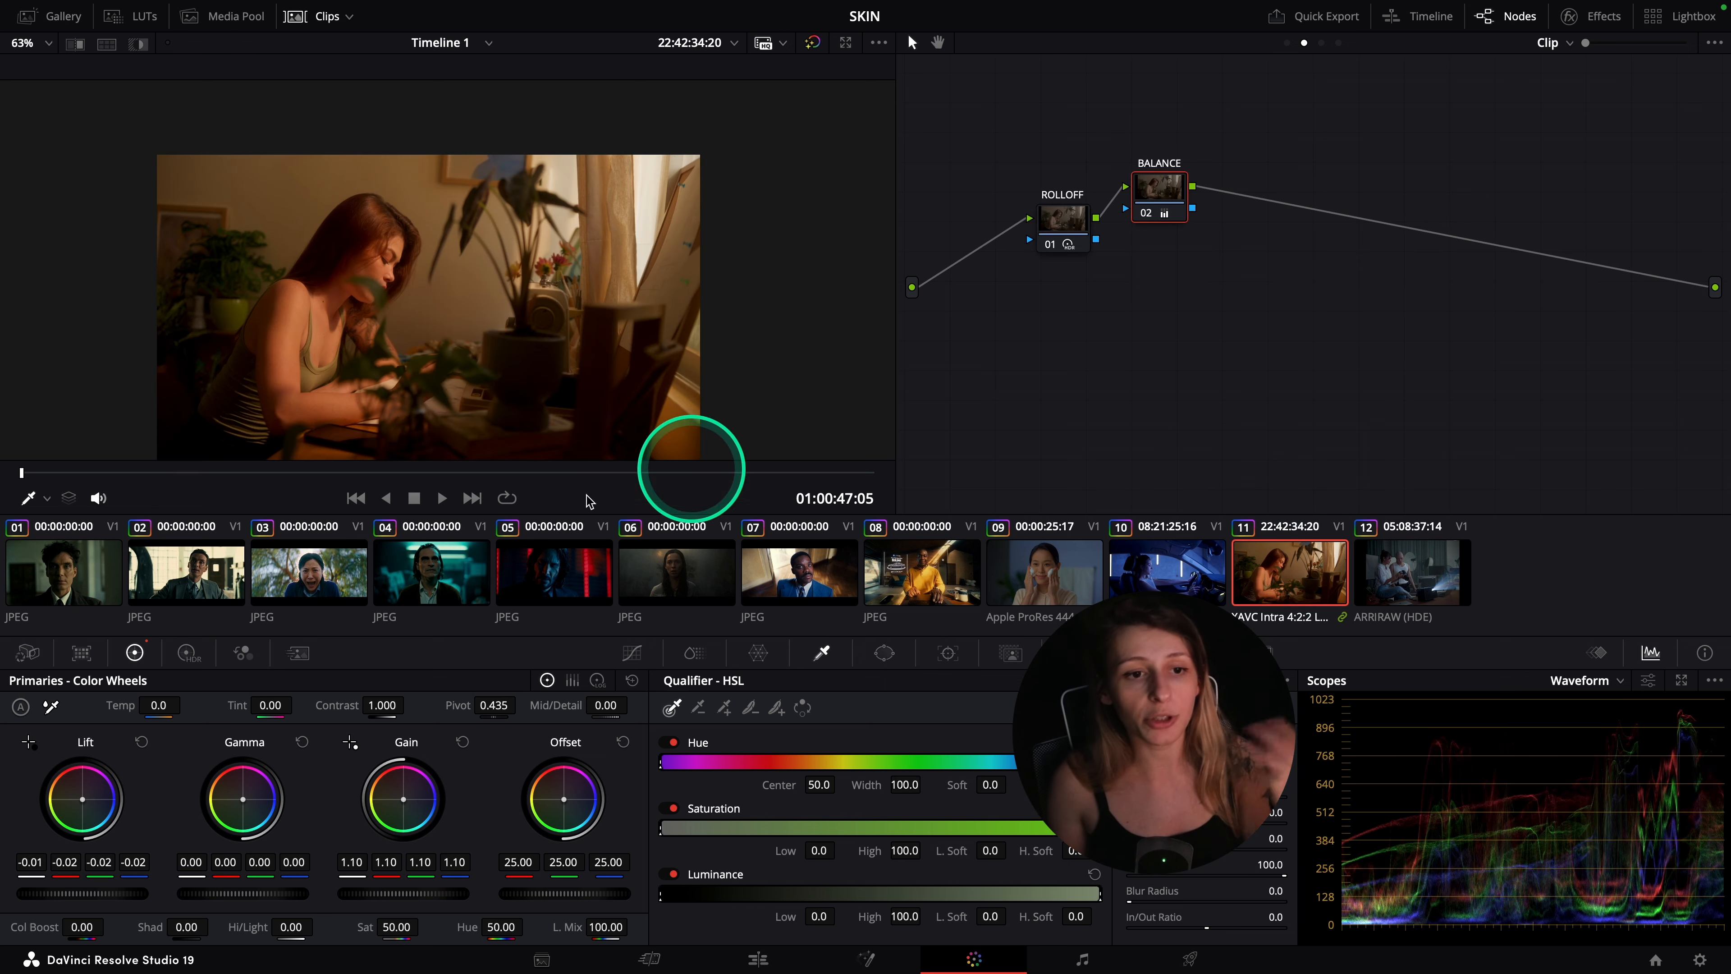
drag(508, 472, 533, 477)
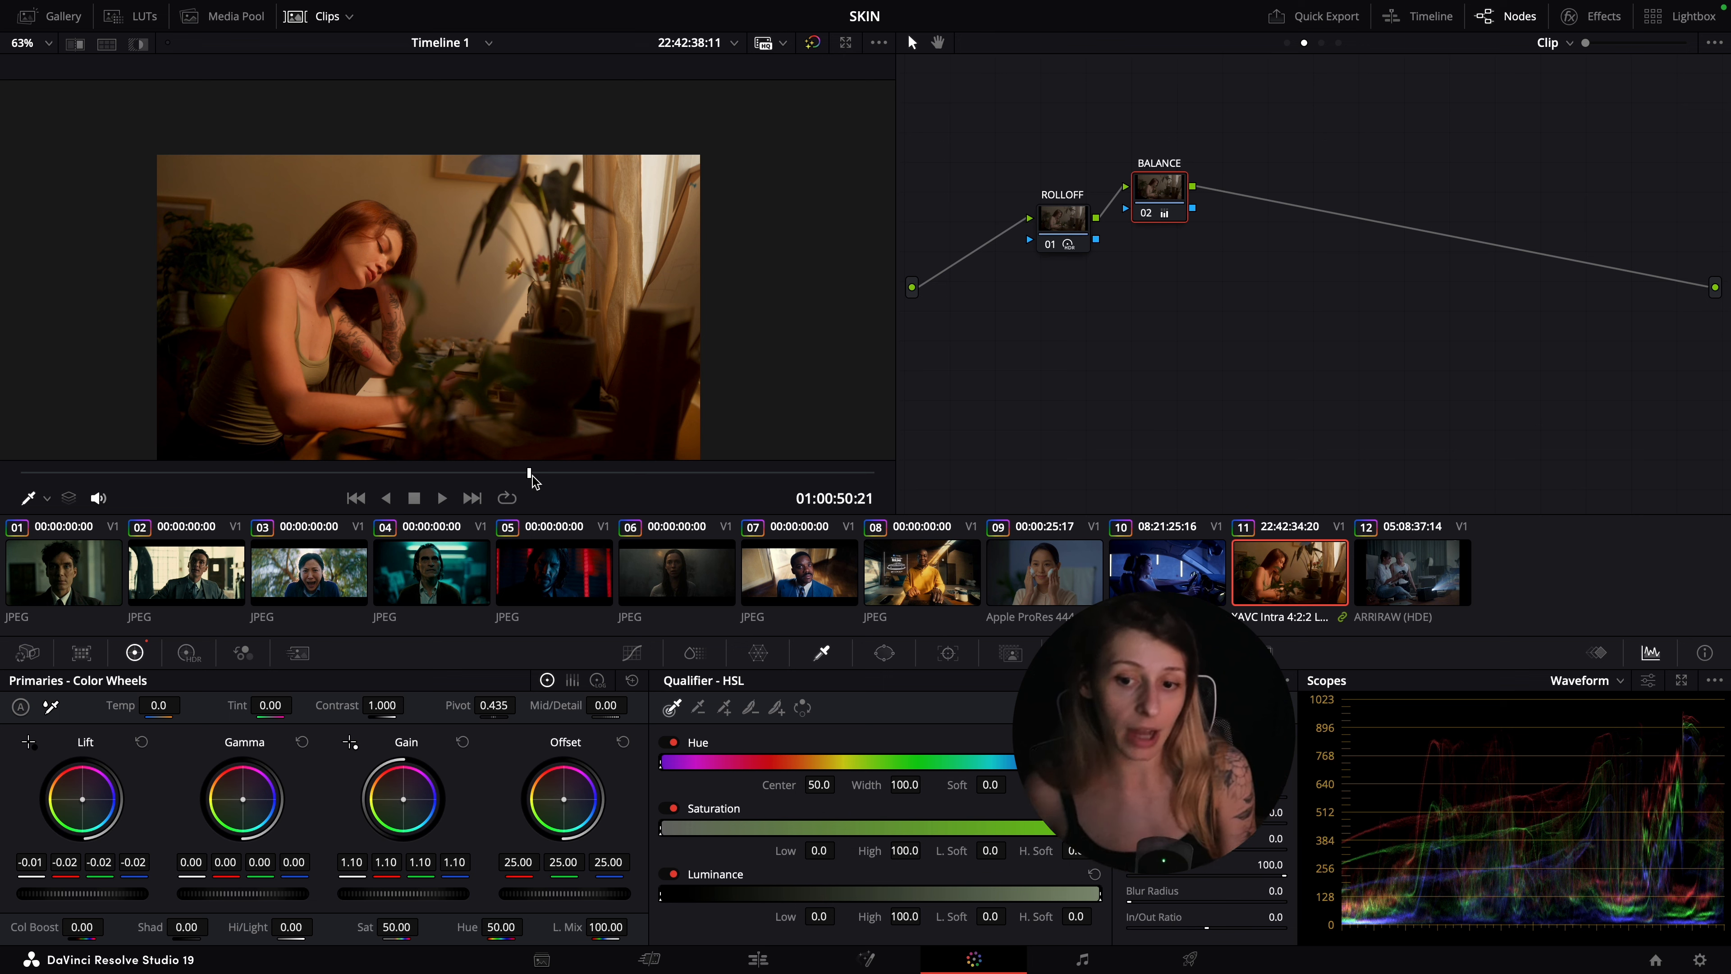
- Key the woman's skin on node 04 of clip 09 by sampling her face, highlight it and set the hue width to 16.6
click(1025, 562)
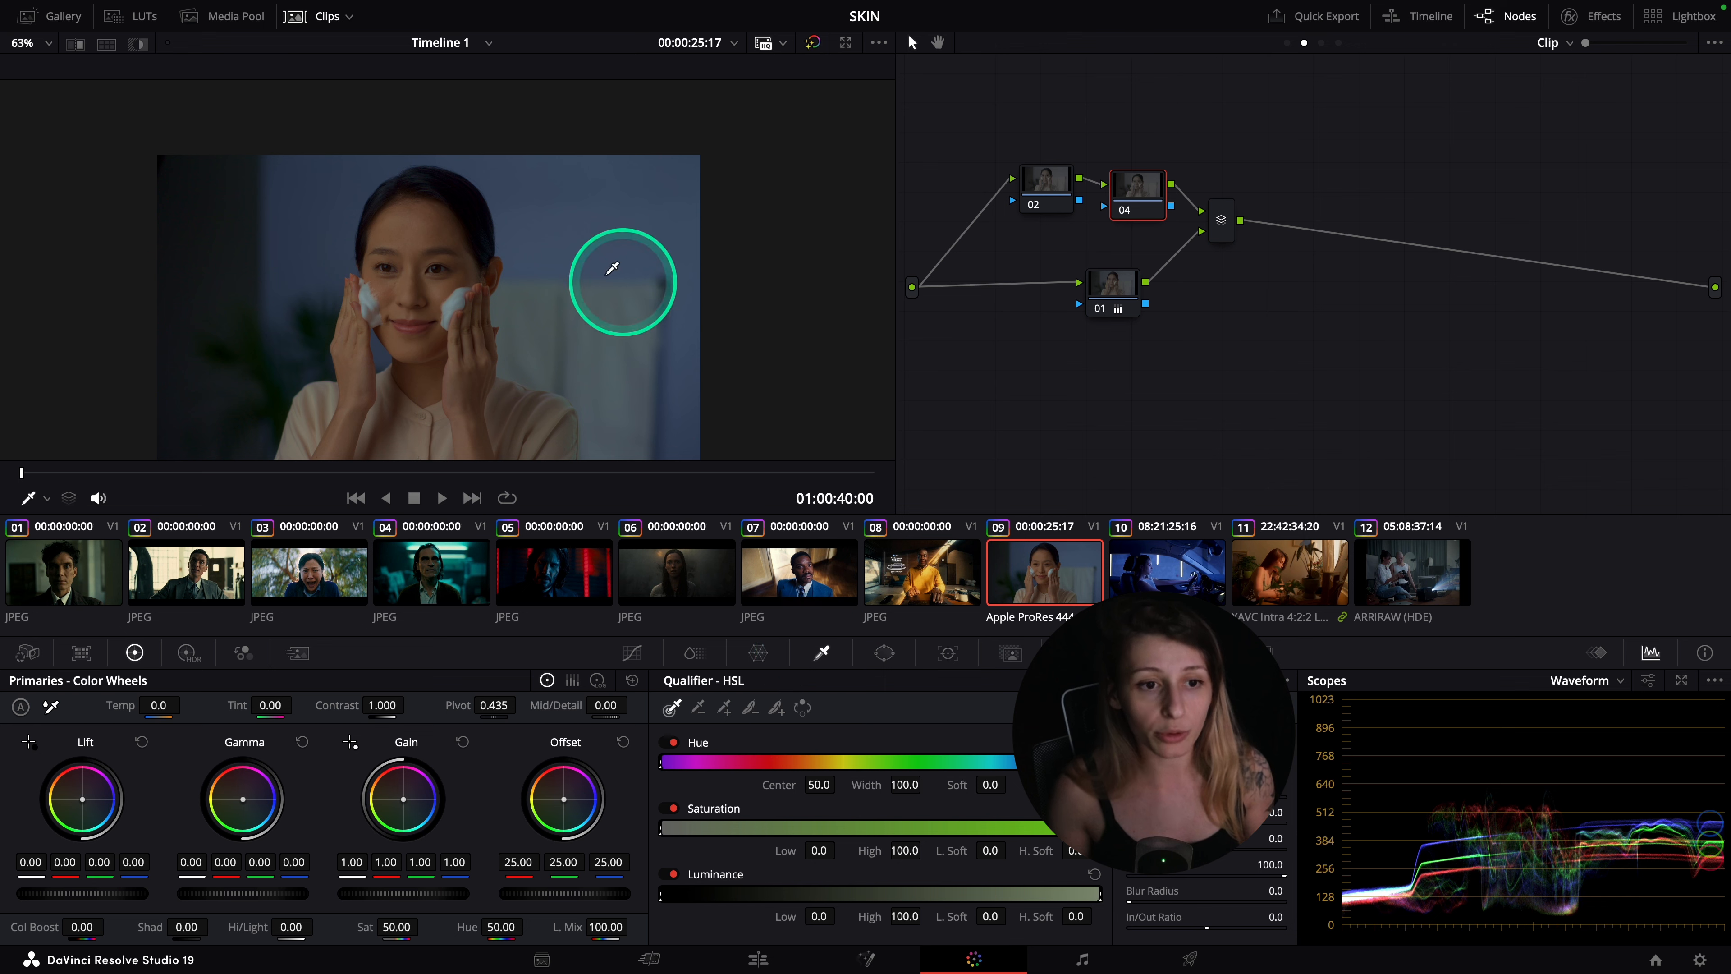
drag(382, 191, 428, 229)
click(139, 53)
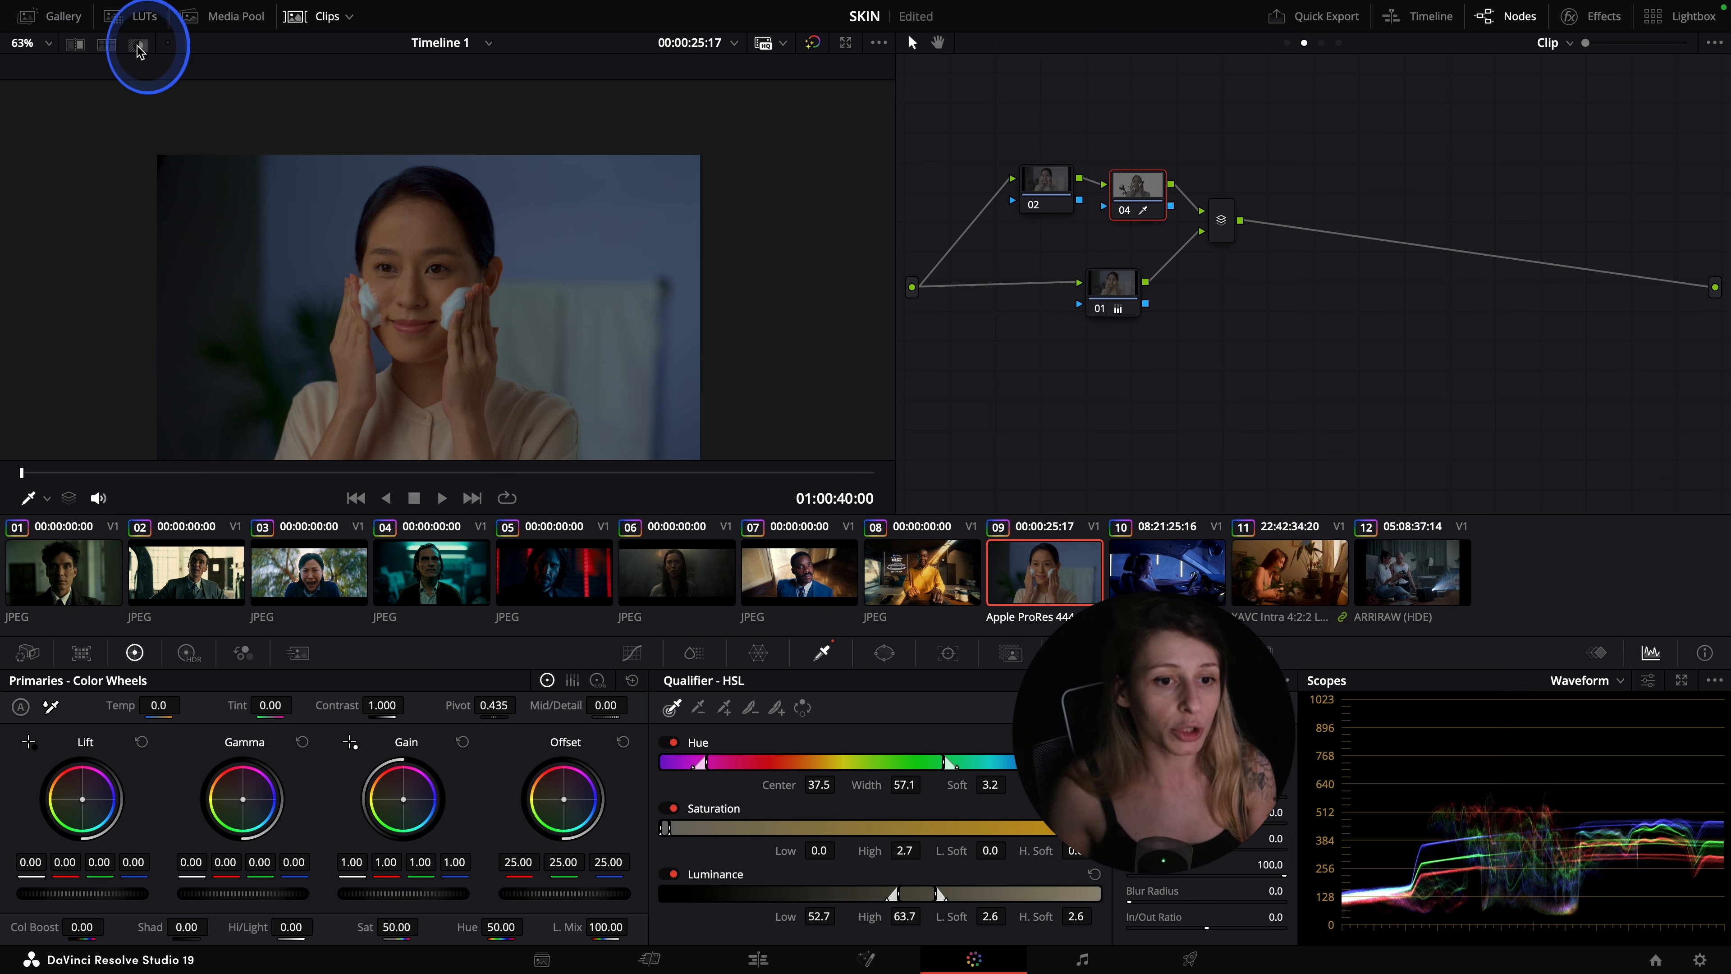
drag(866, 786, 485, 777)
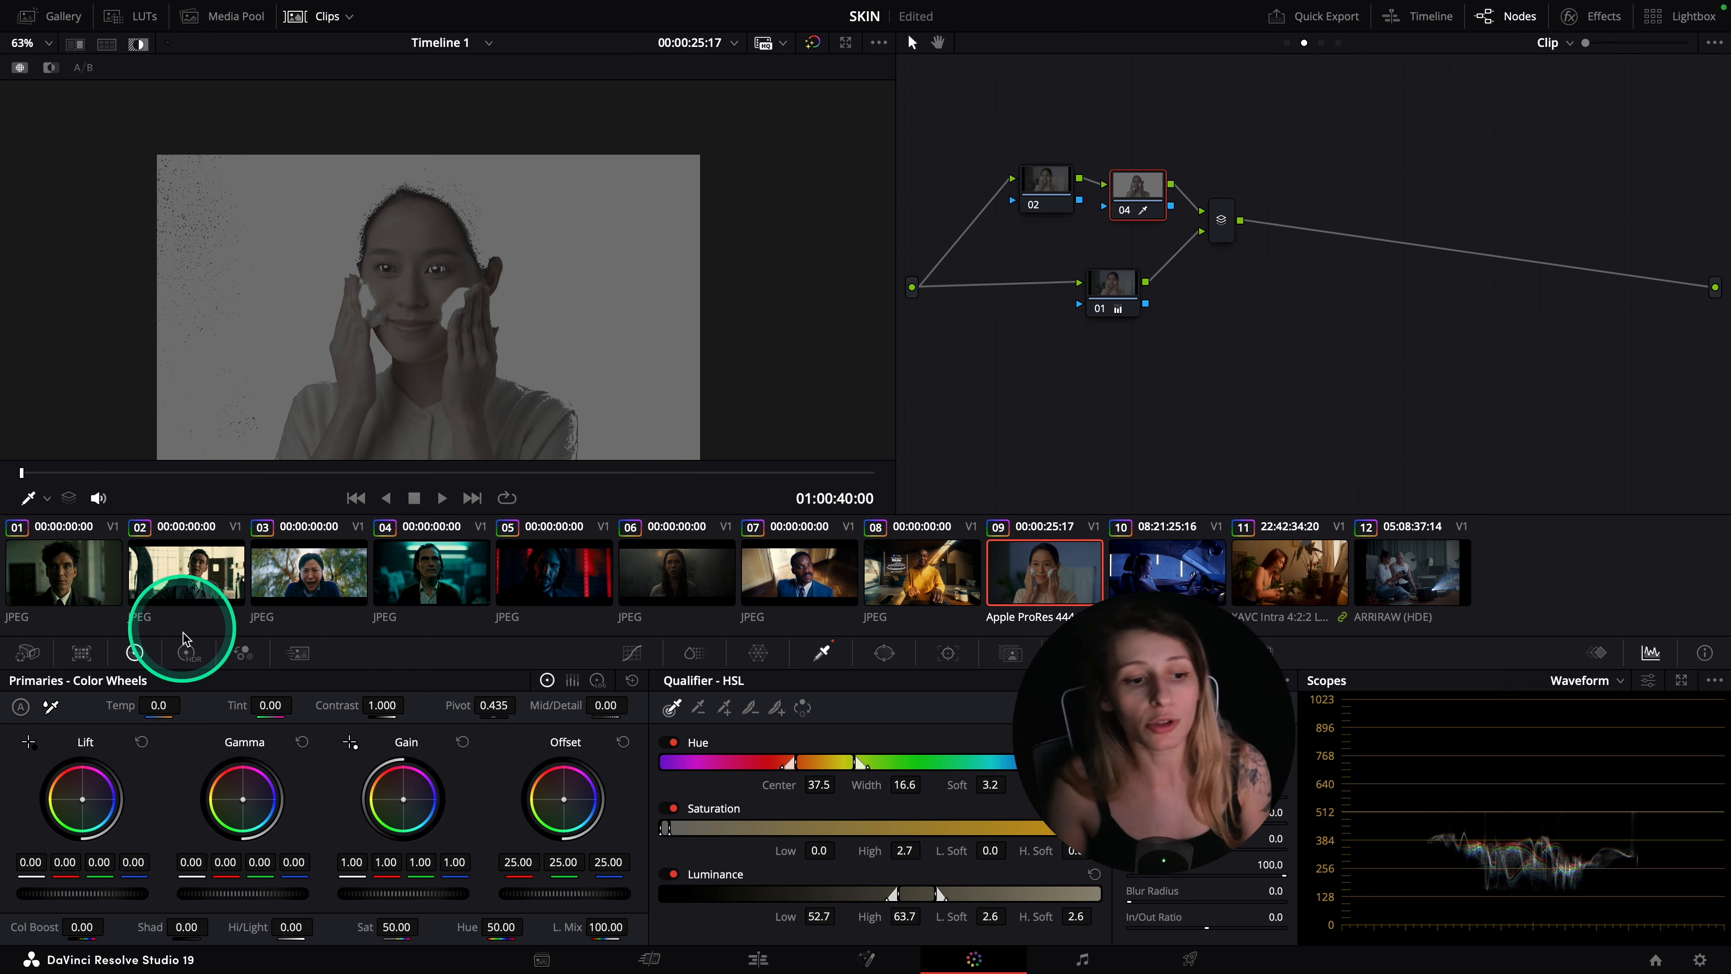
- Brighten clip 09's node 04 with HDR Global exposure 0.53, and set its primary Lift to -0.03 and Gain to 1.14
click(189, 653)
drag(542, 860, 732, 883)
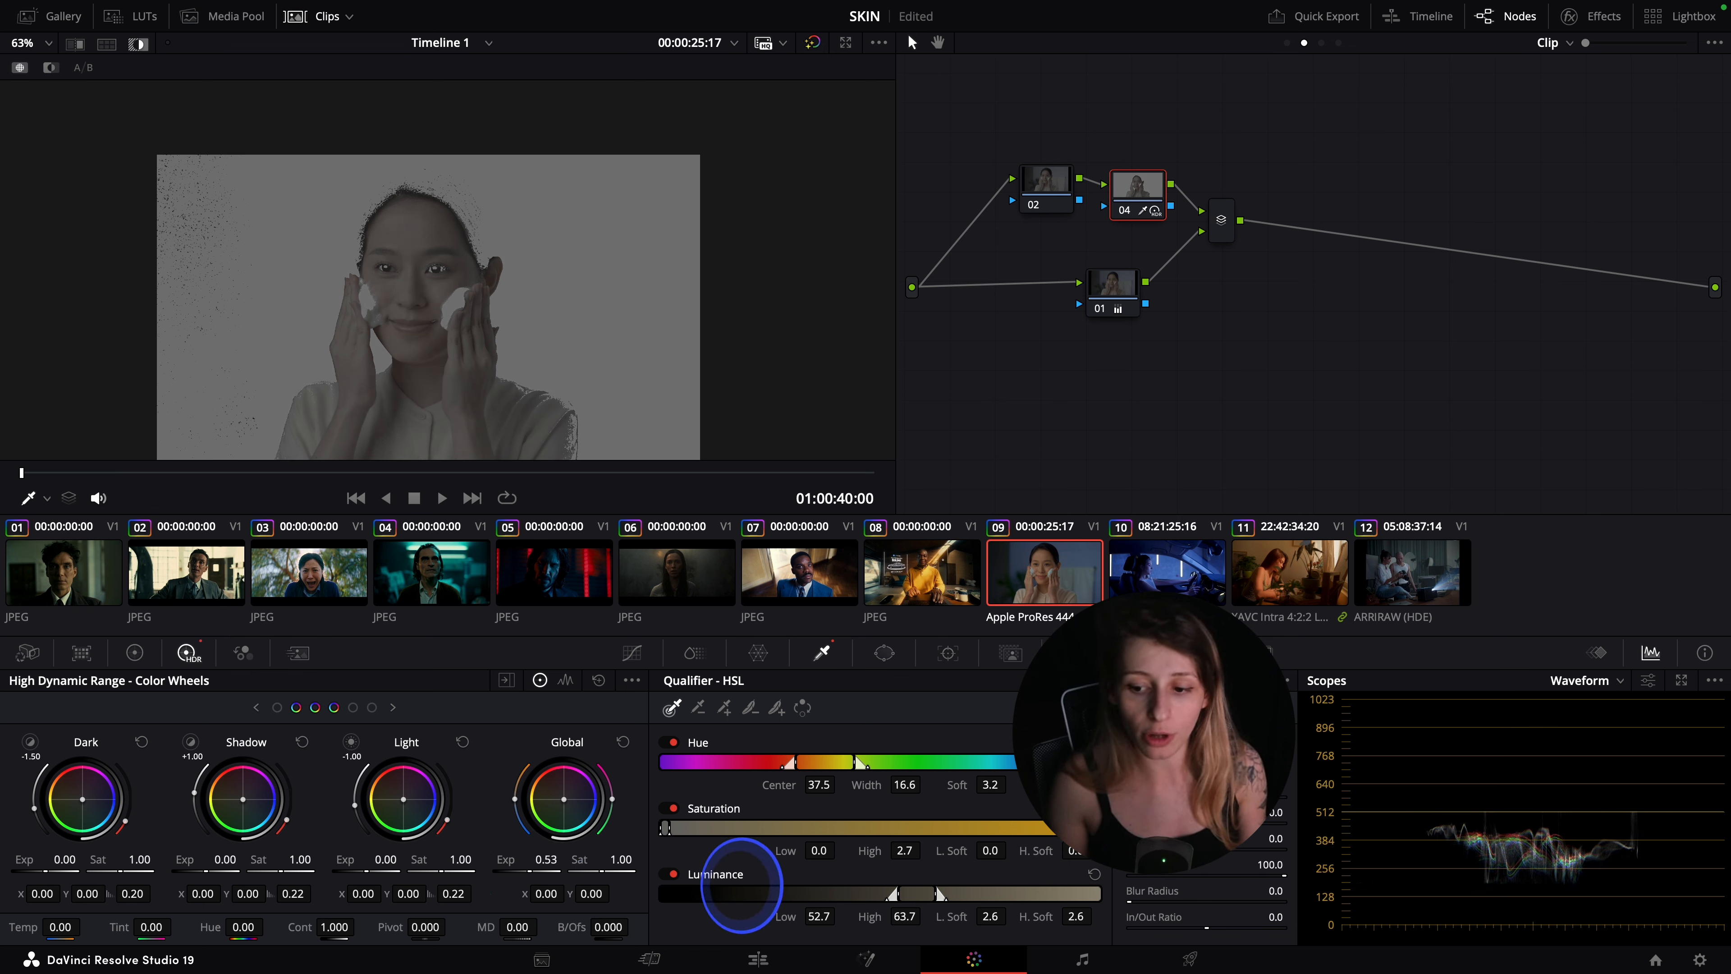
click(135, 653)
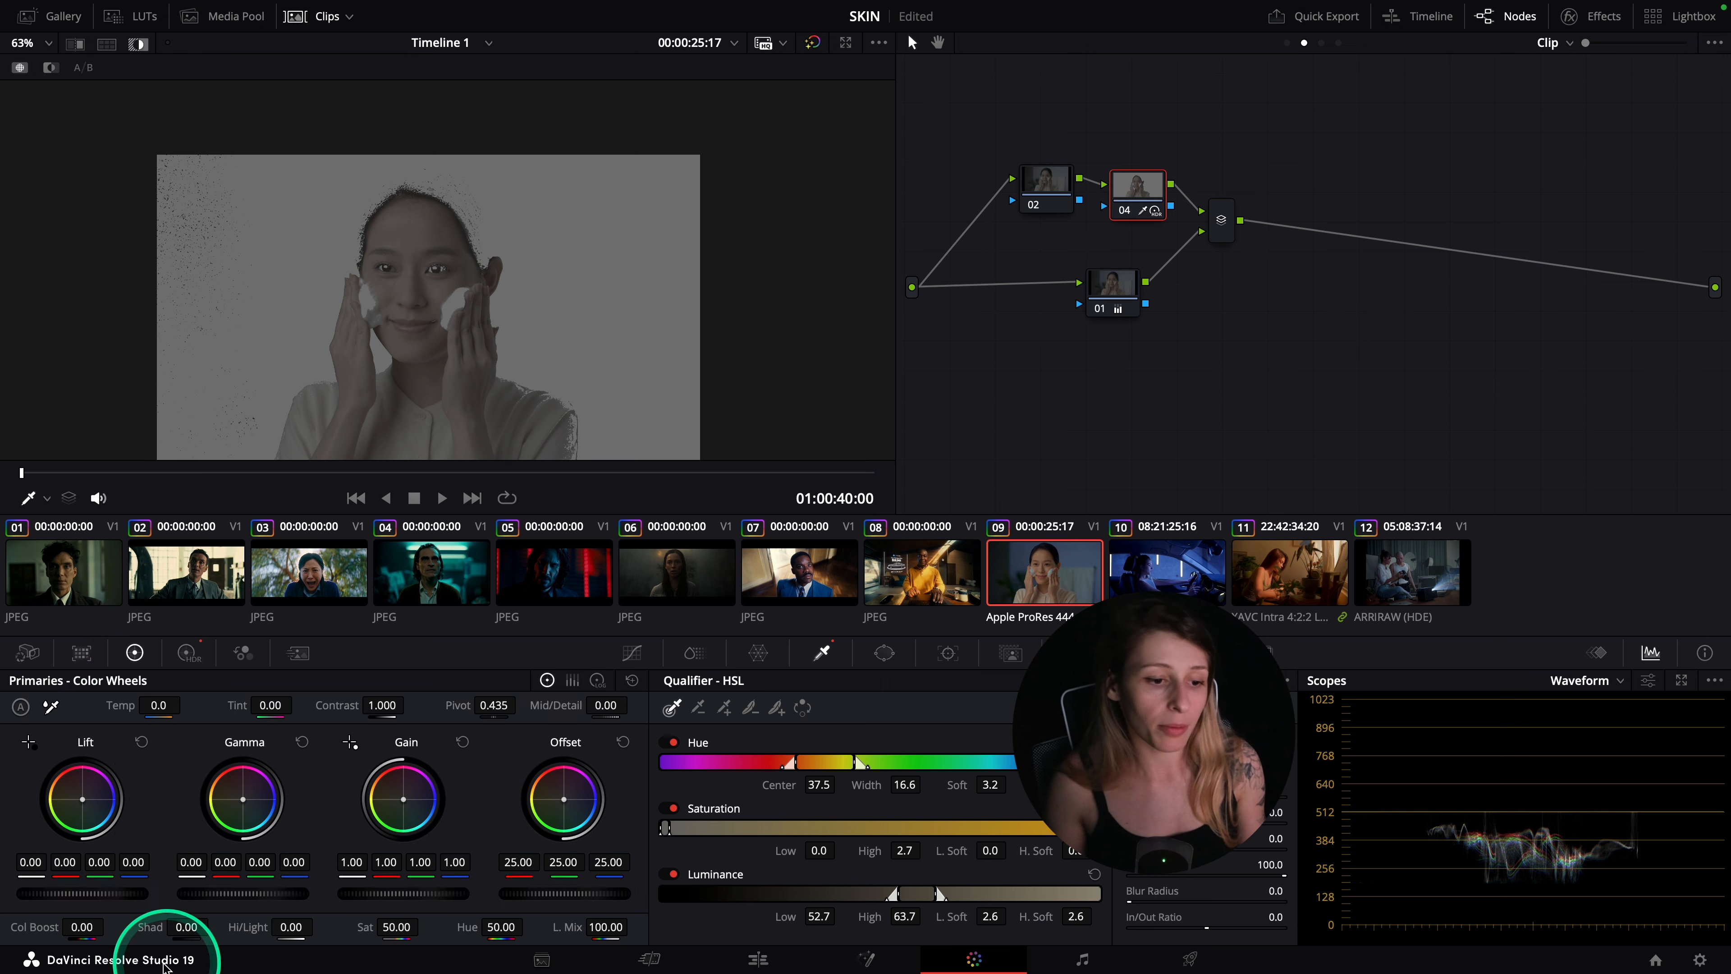
drag(60, 888, 62, 896)
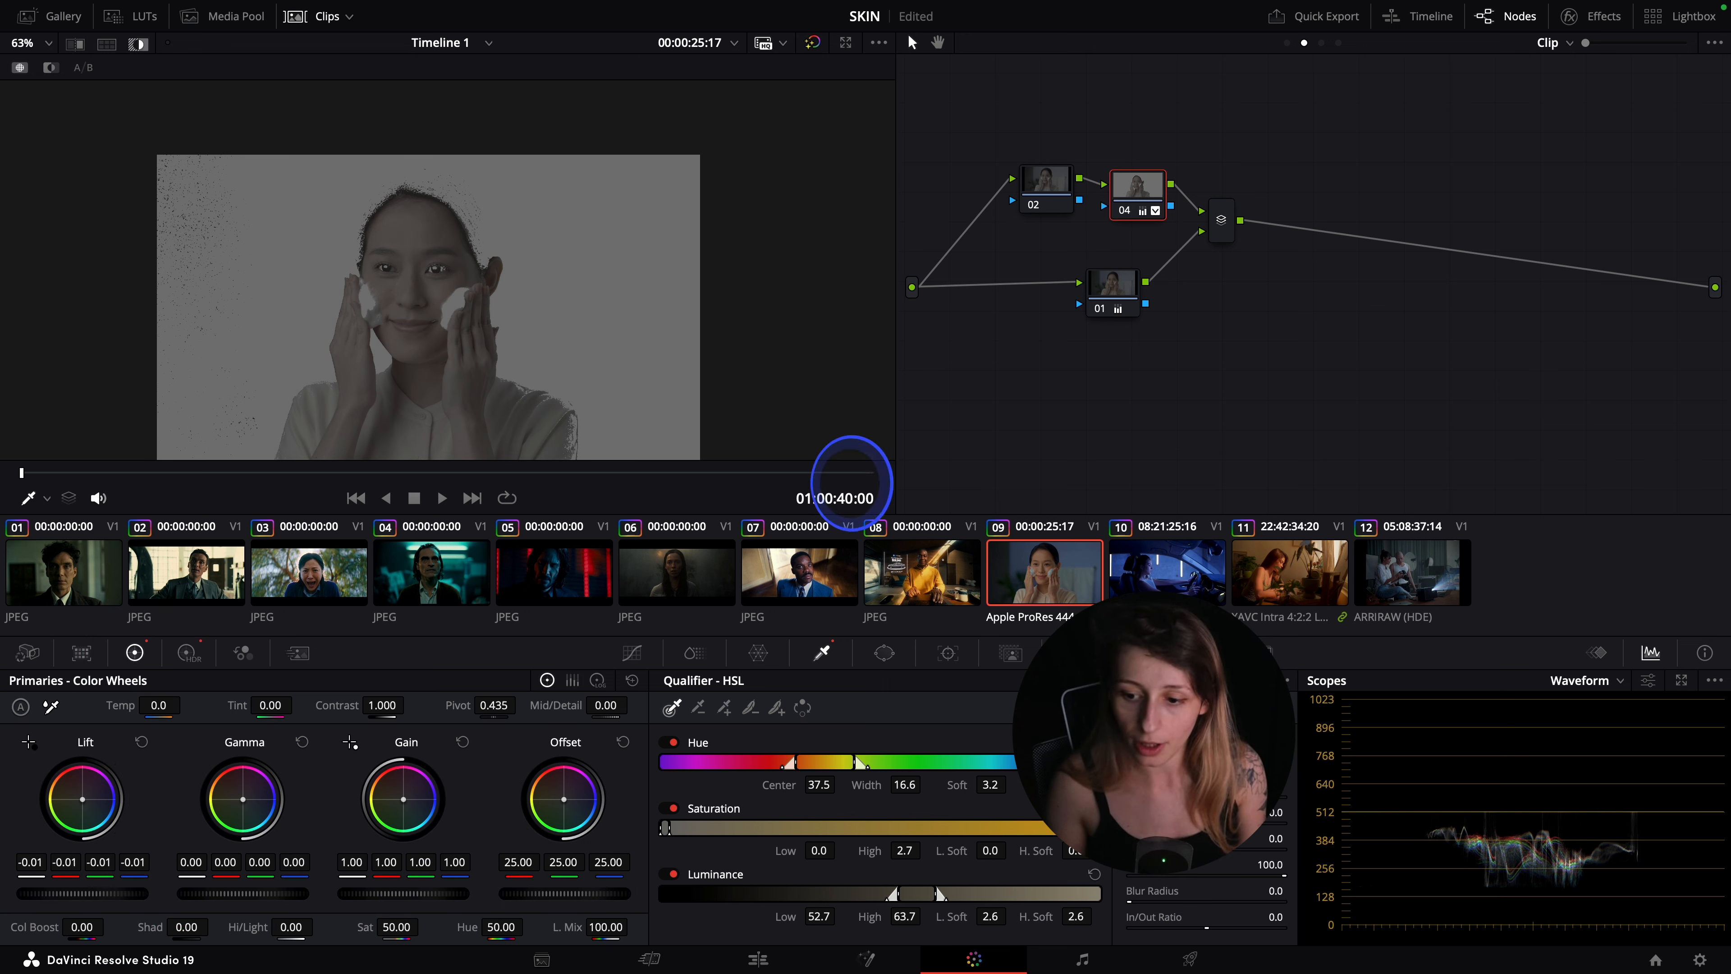
mouse_move(830, 482)
mouse_down()
mouse_move(796, 475)
mouse_move(842, 485)
mouse_move(824, 488)
mouse_up()
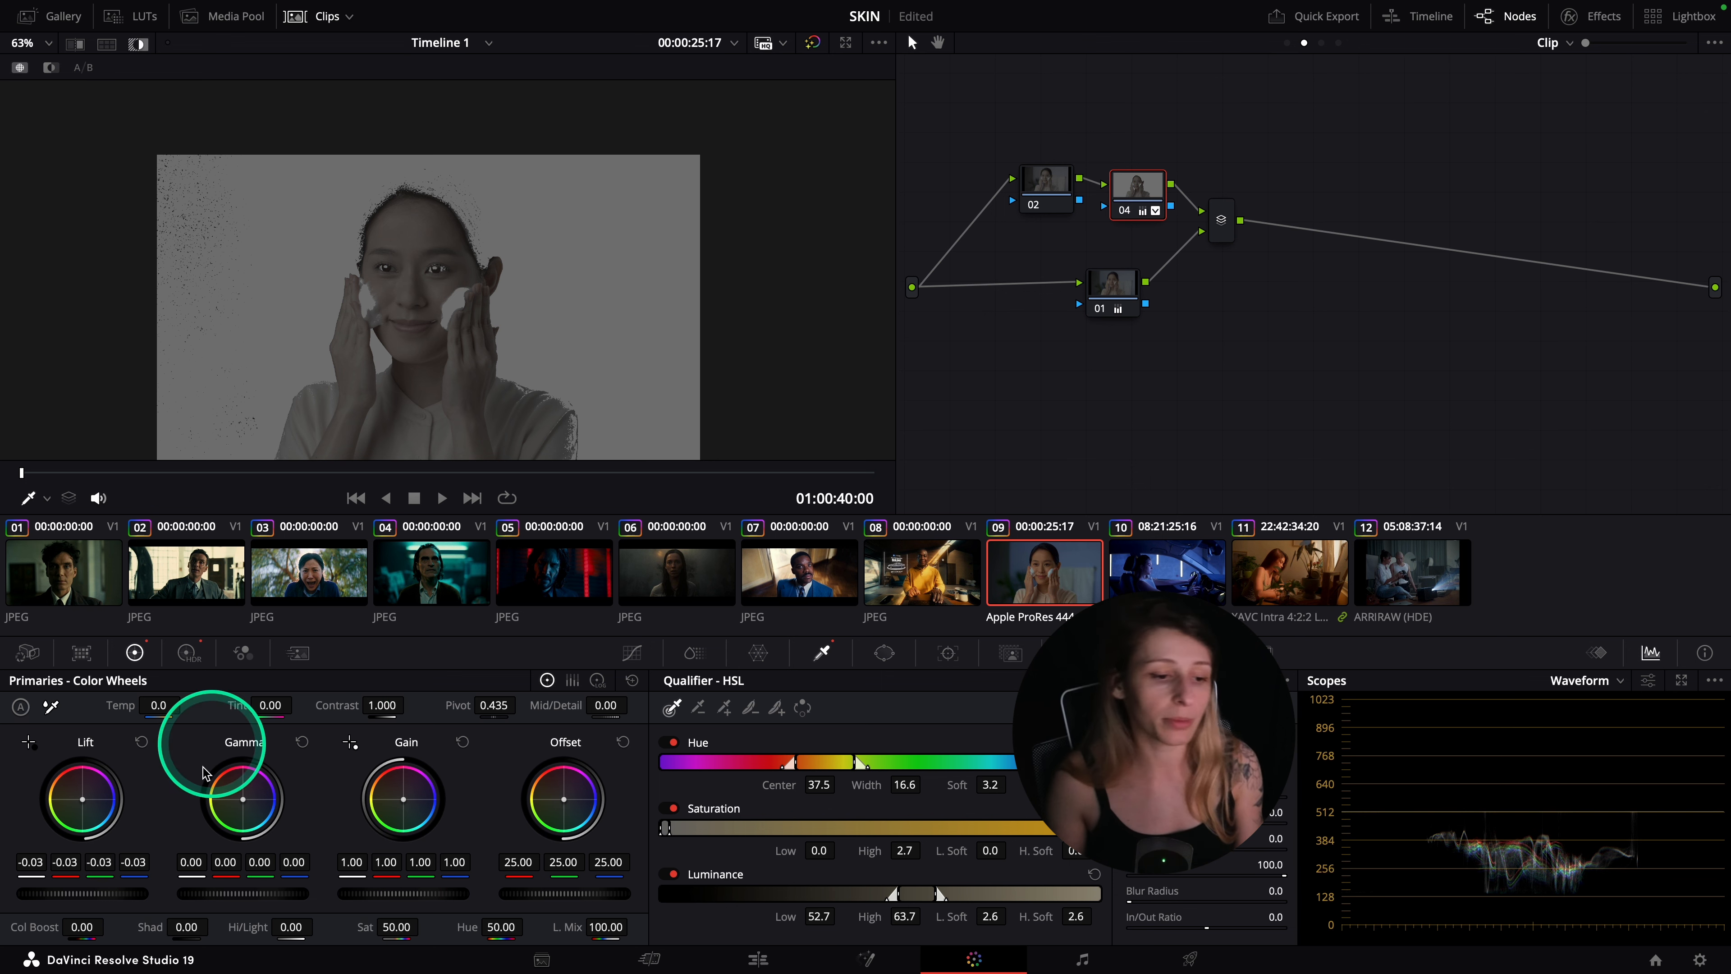
drag(413, 895, 565, 897)
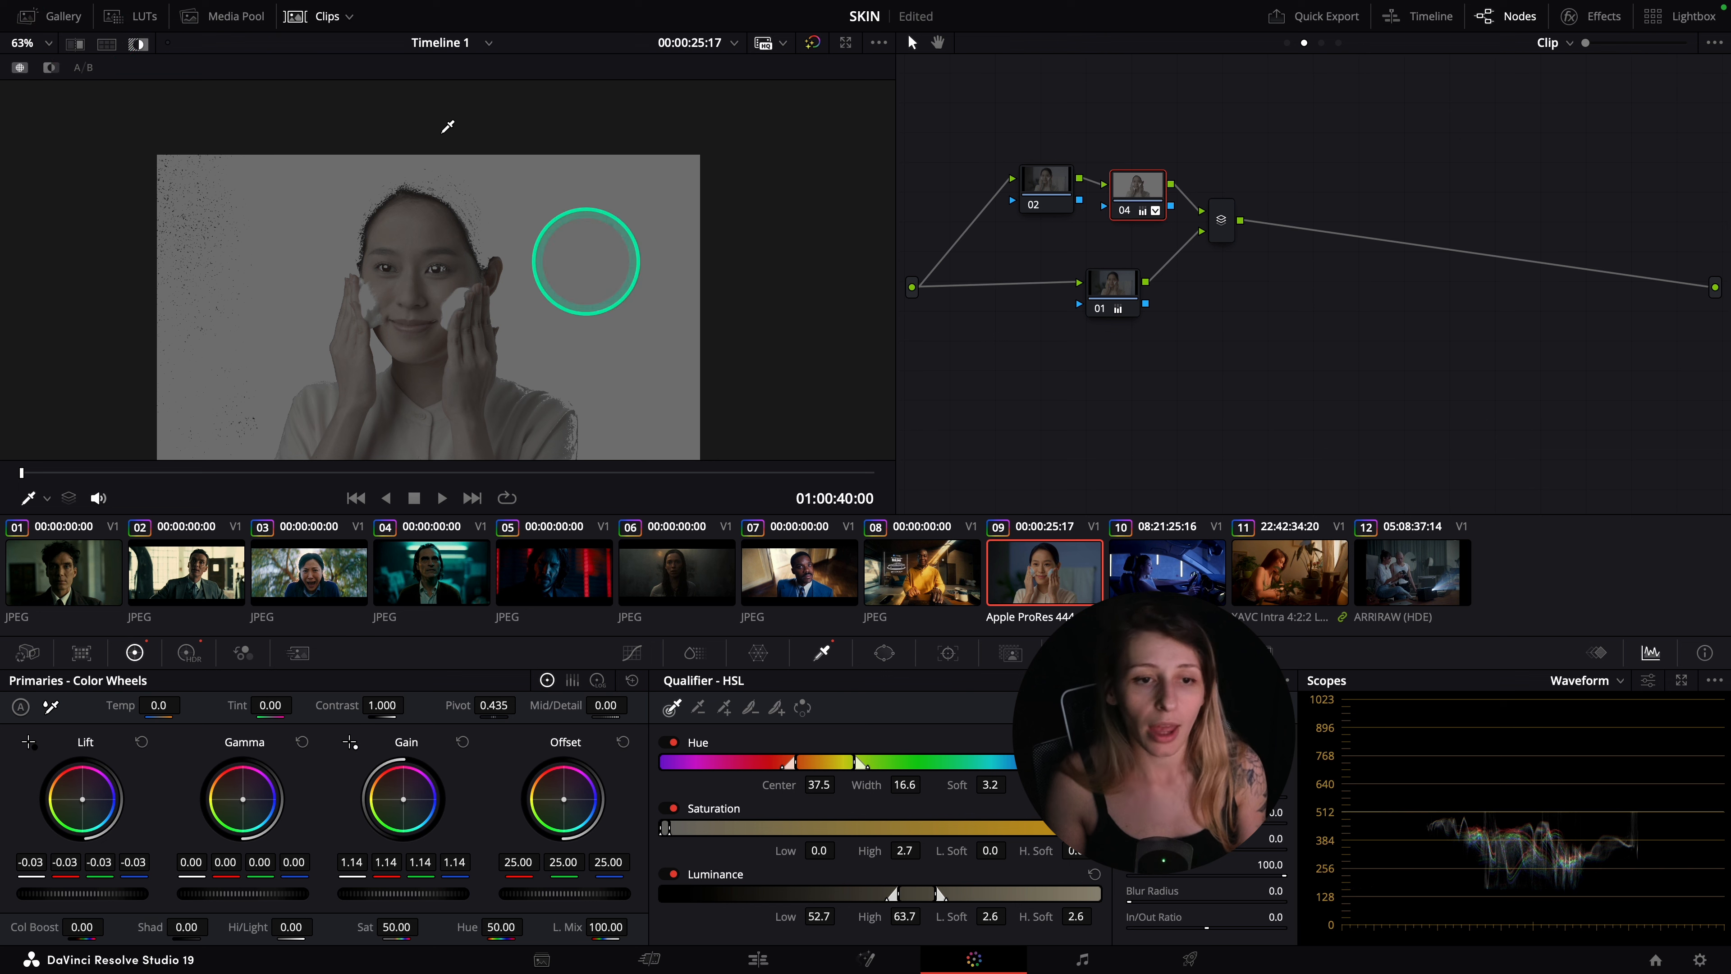
- Show the full image of clip 09 and reset node 04's HSL Qualifier so its adjustments cover the whole frame
click(138, 44)
click(1282, 680)
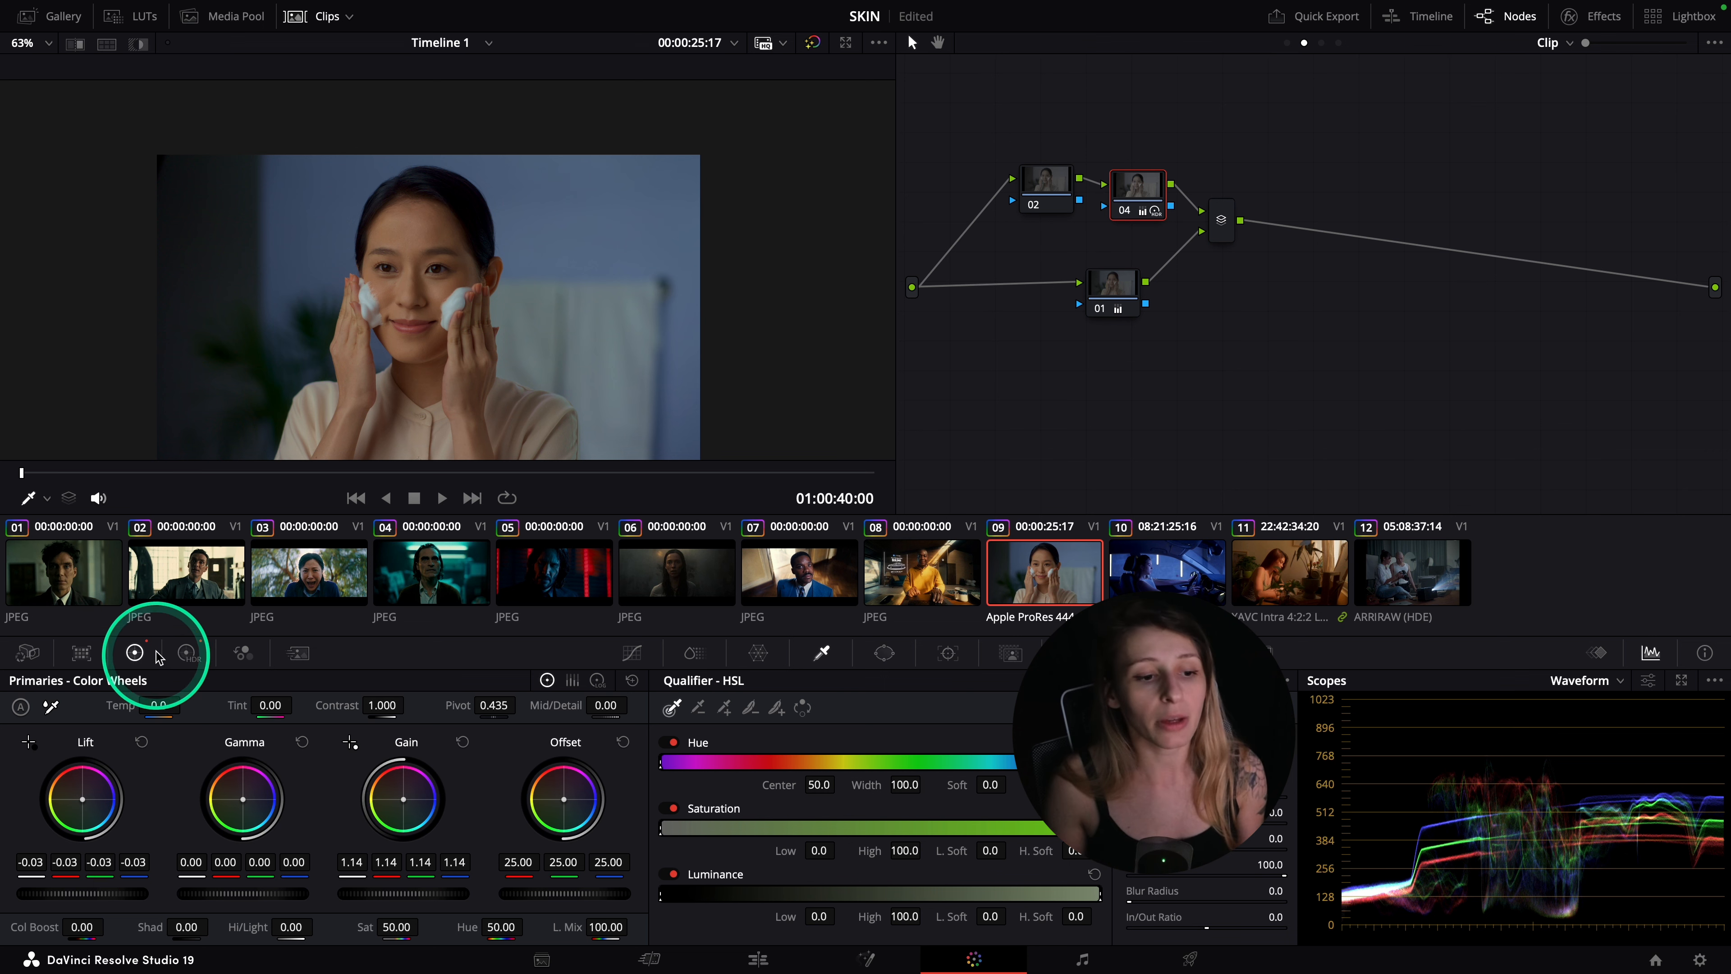
- Raise clip 09's HDR Global exposure on node 04 to 0.97 and lower its primary Lift to -0.04
click(188, 653)
drag(529, 866, 700, 879)
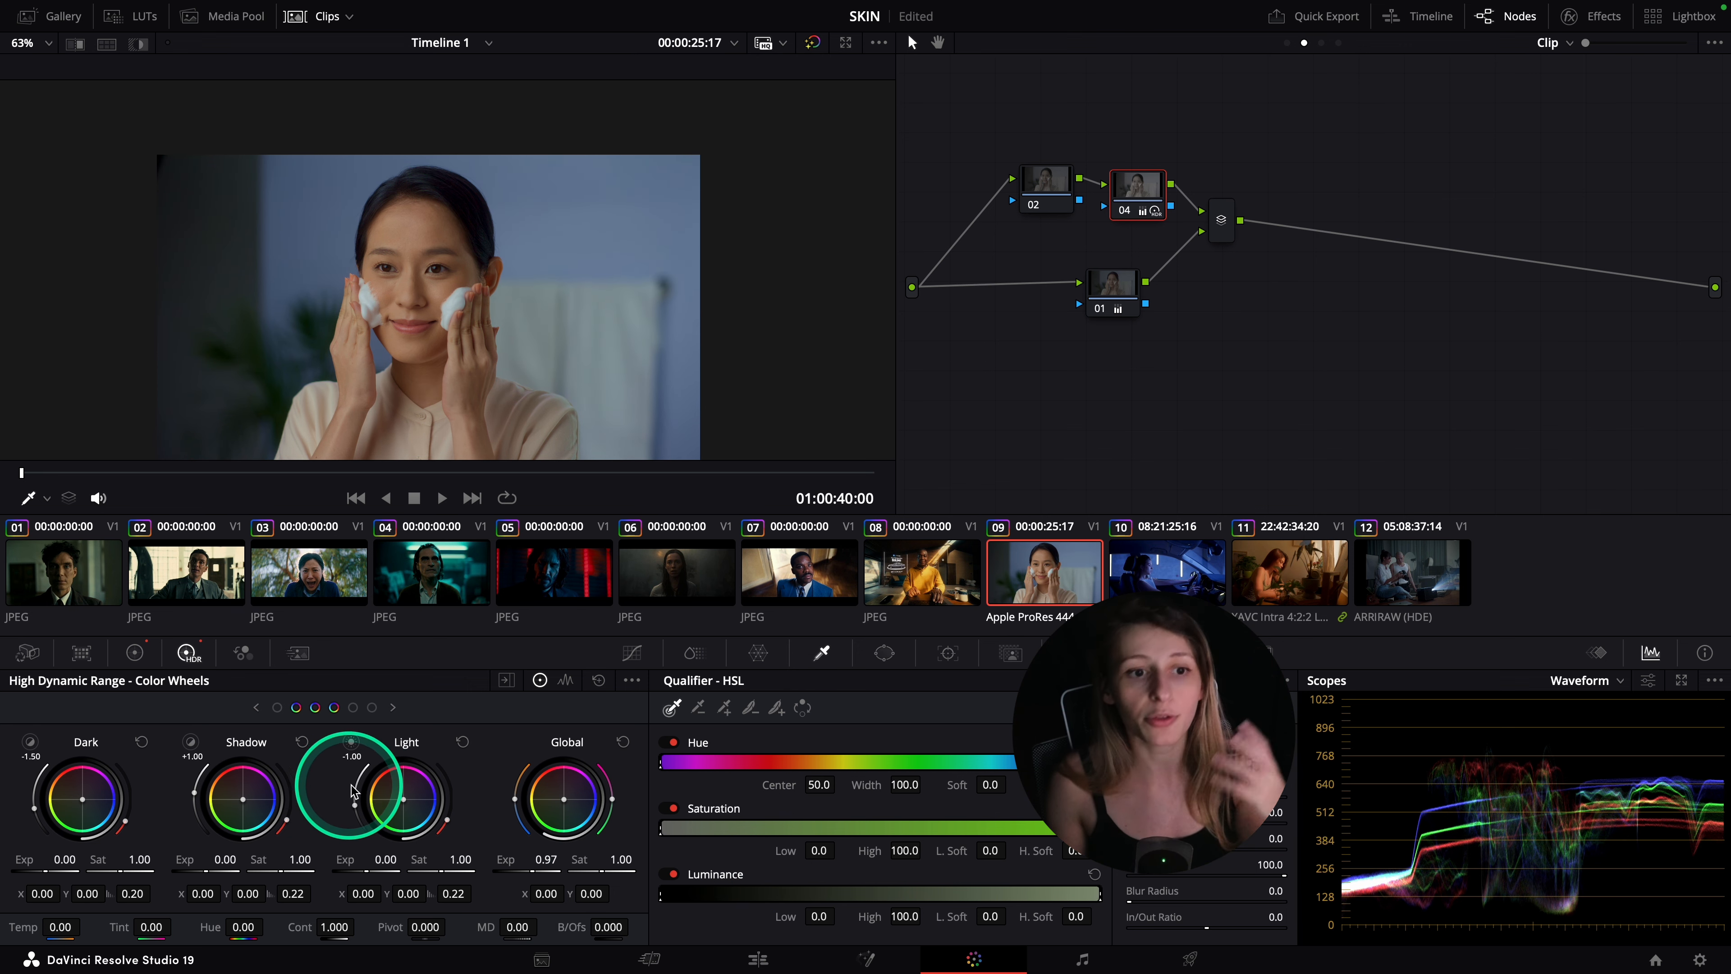
click(133, 652)
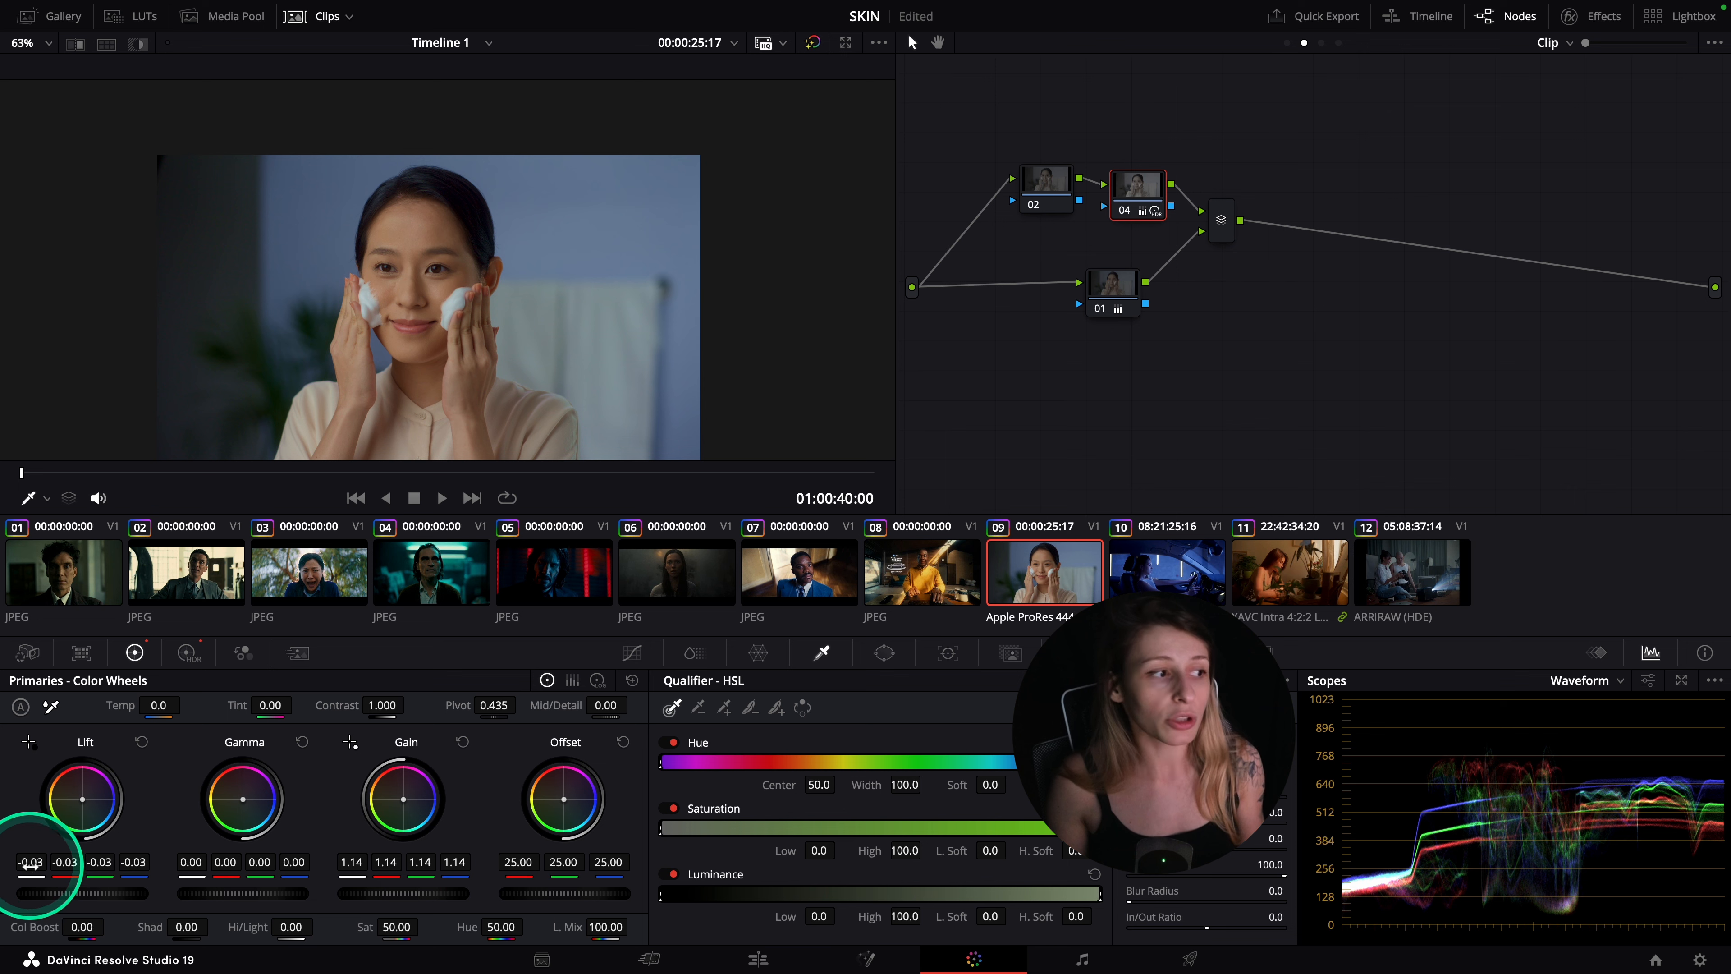
drag(75, 906, 109, 899)
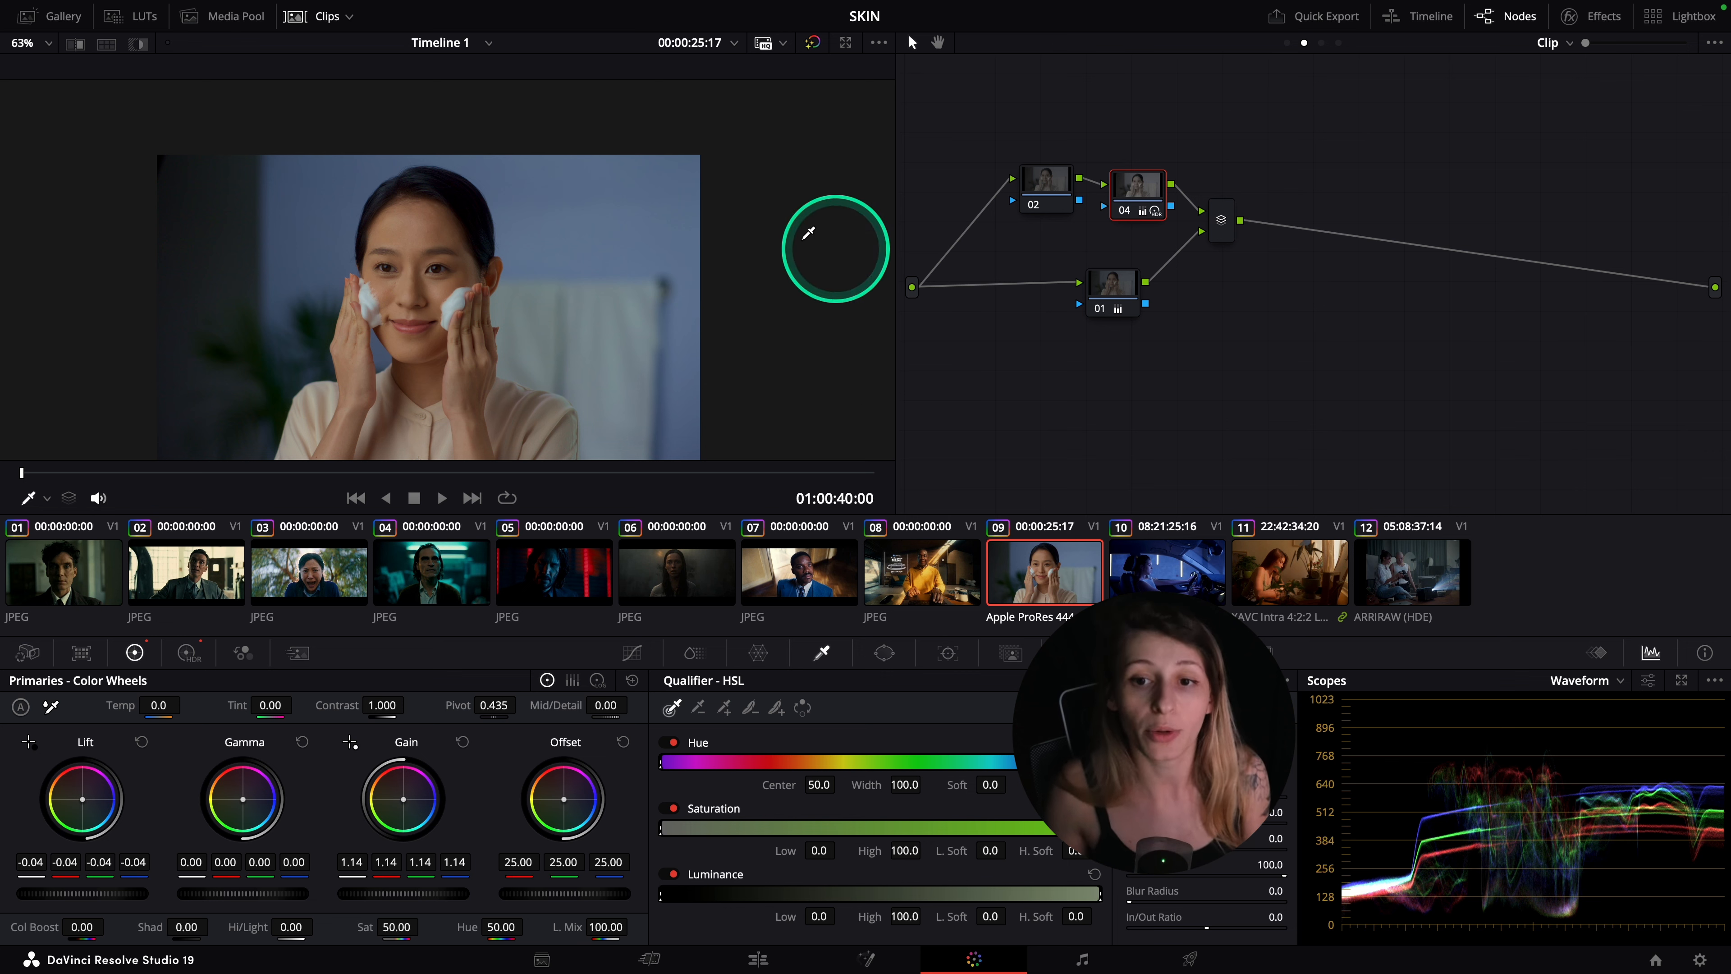
click(413, 223)
click(138, 42)
mouse_move(848, 777)
mouse_down()
mouse_move(865, 762)
mouse_move(668, 765)
mouse_move(865, 788)
mouse_up()
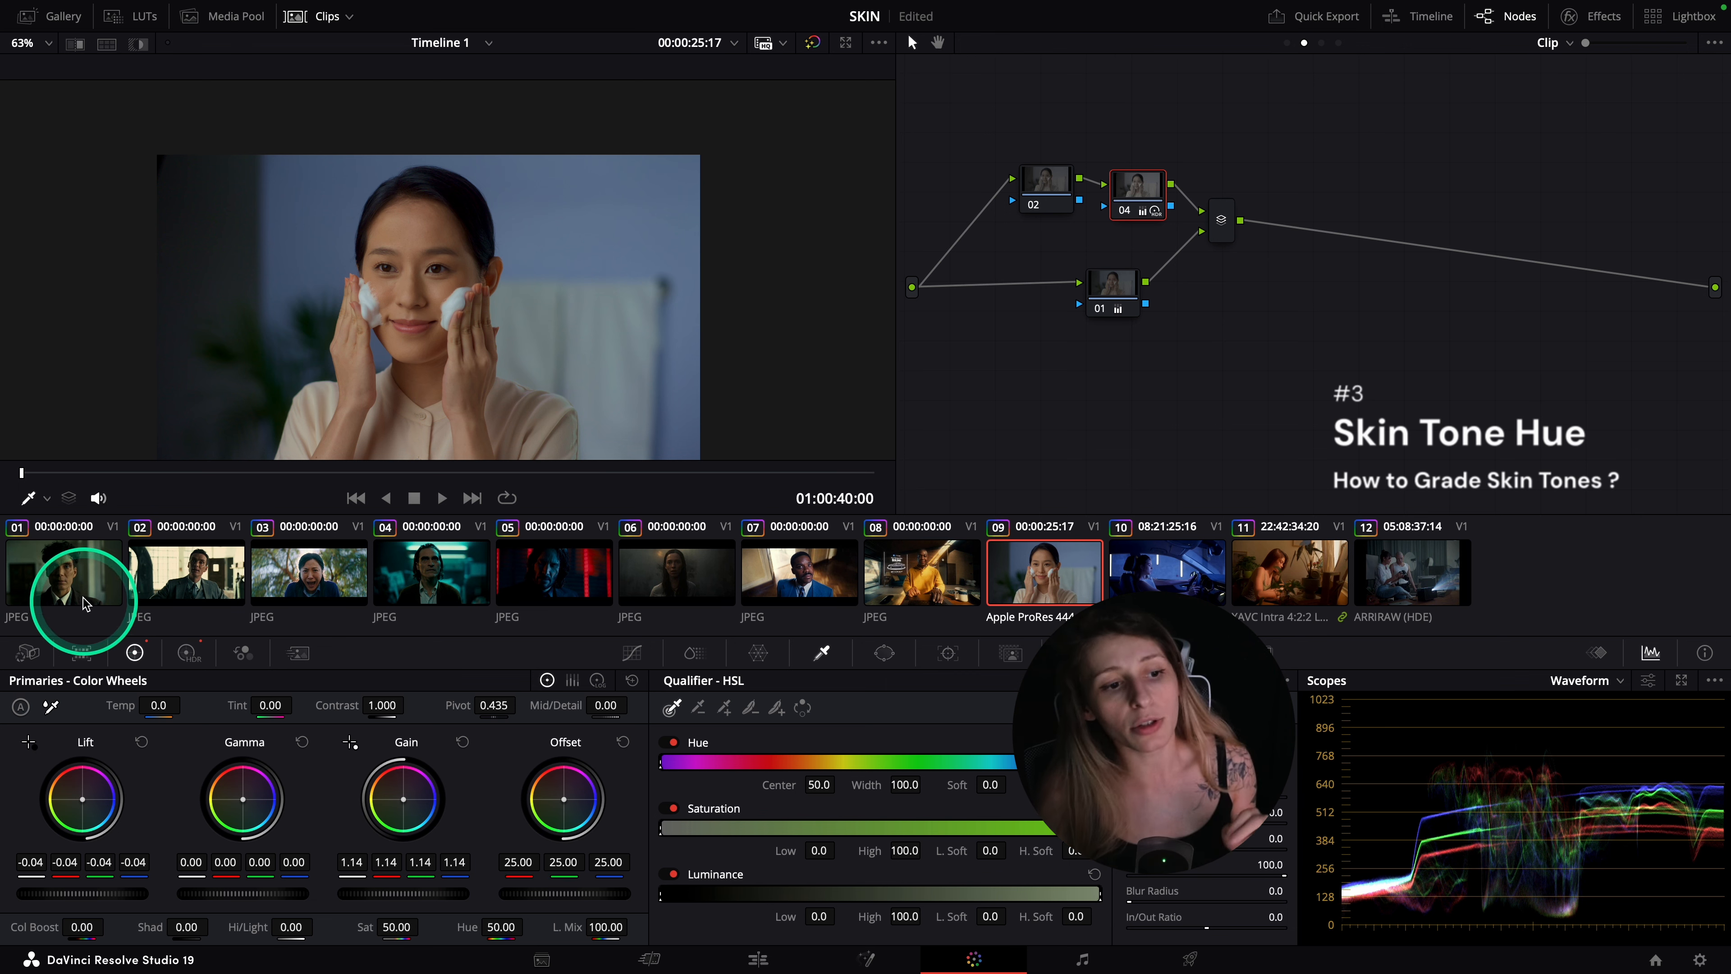
- Highlight the keyed face in clip 03 and change the scope from waveform to vectorscope
click(95, 583)
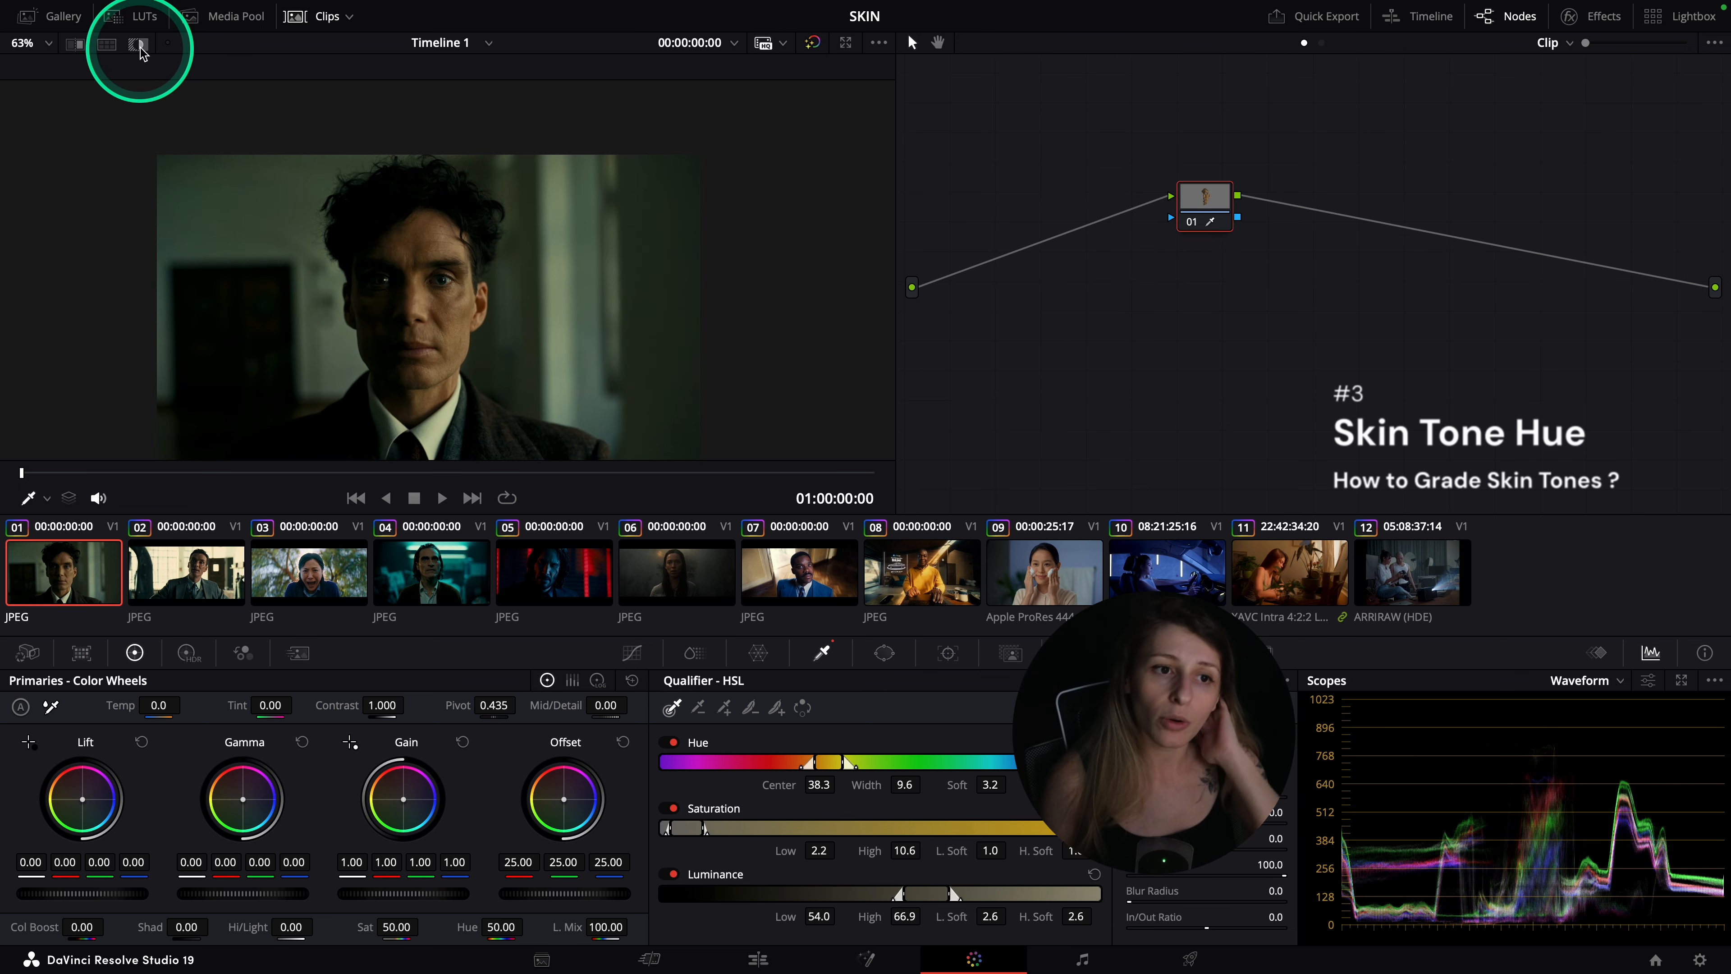
click(304, 575)
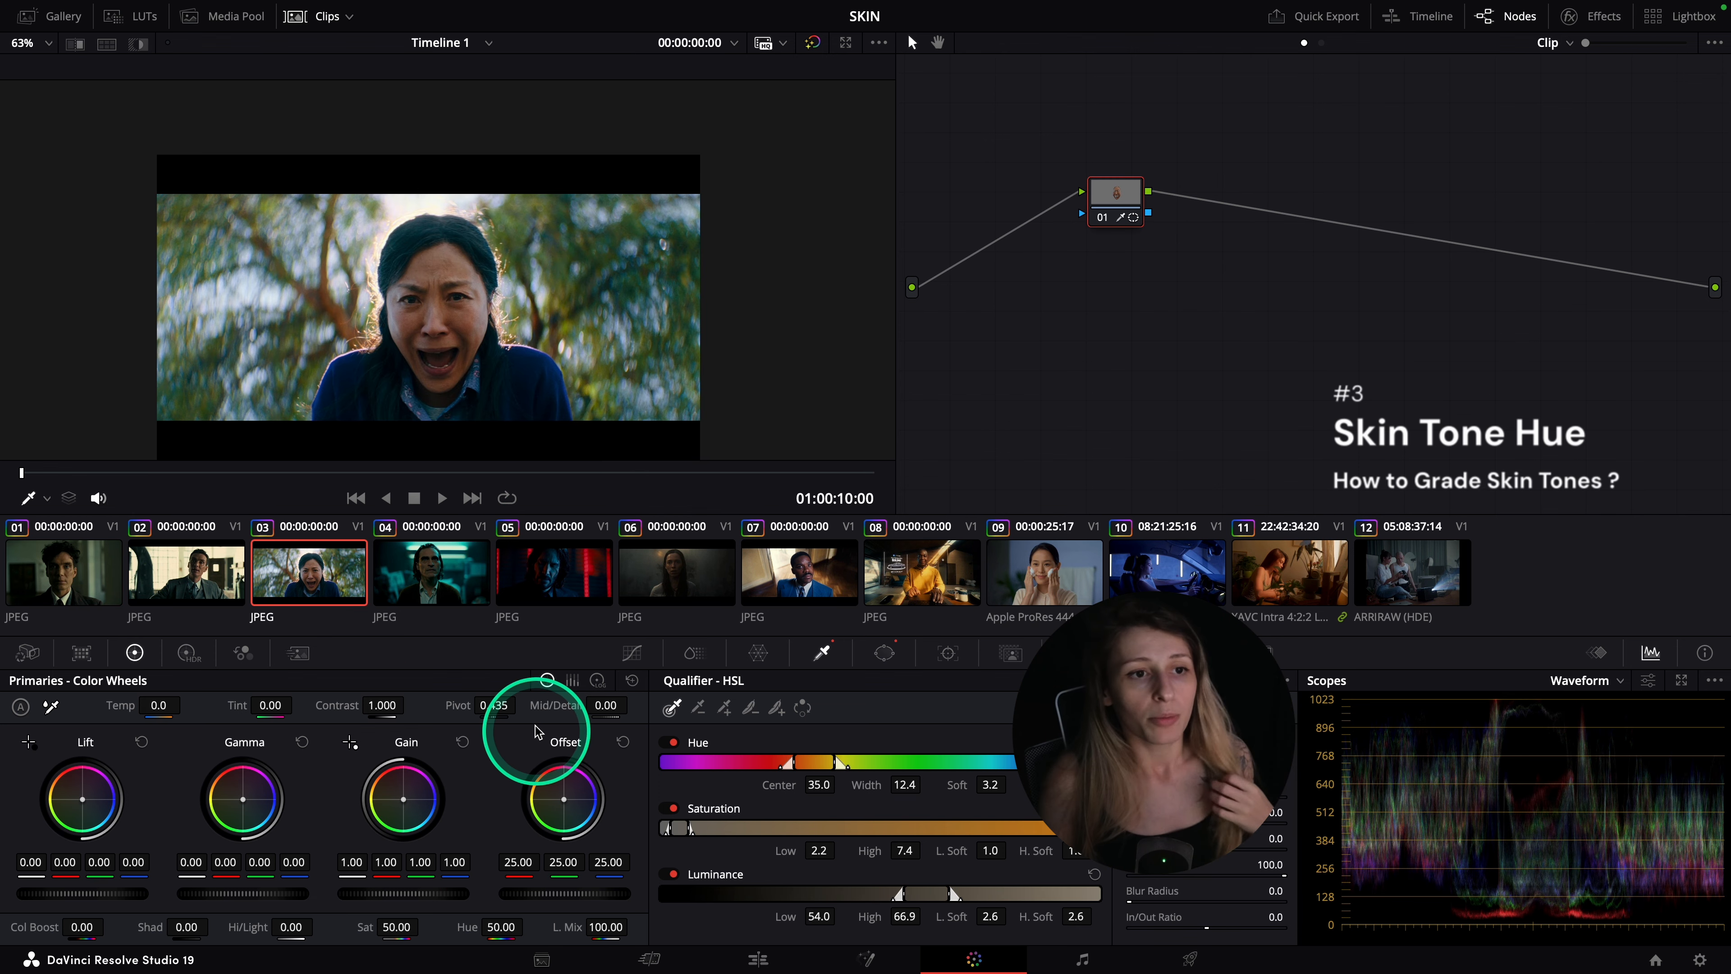
click(138, 43)
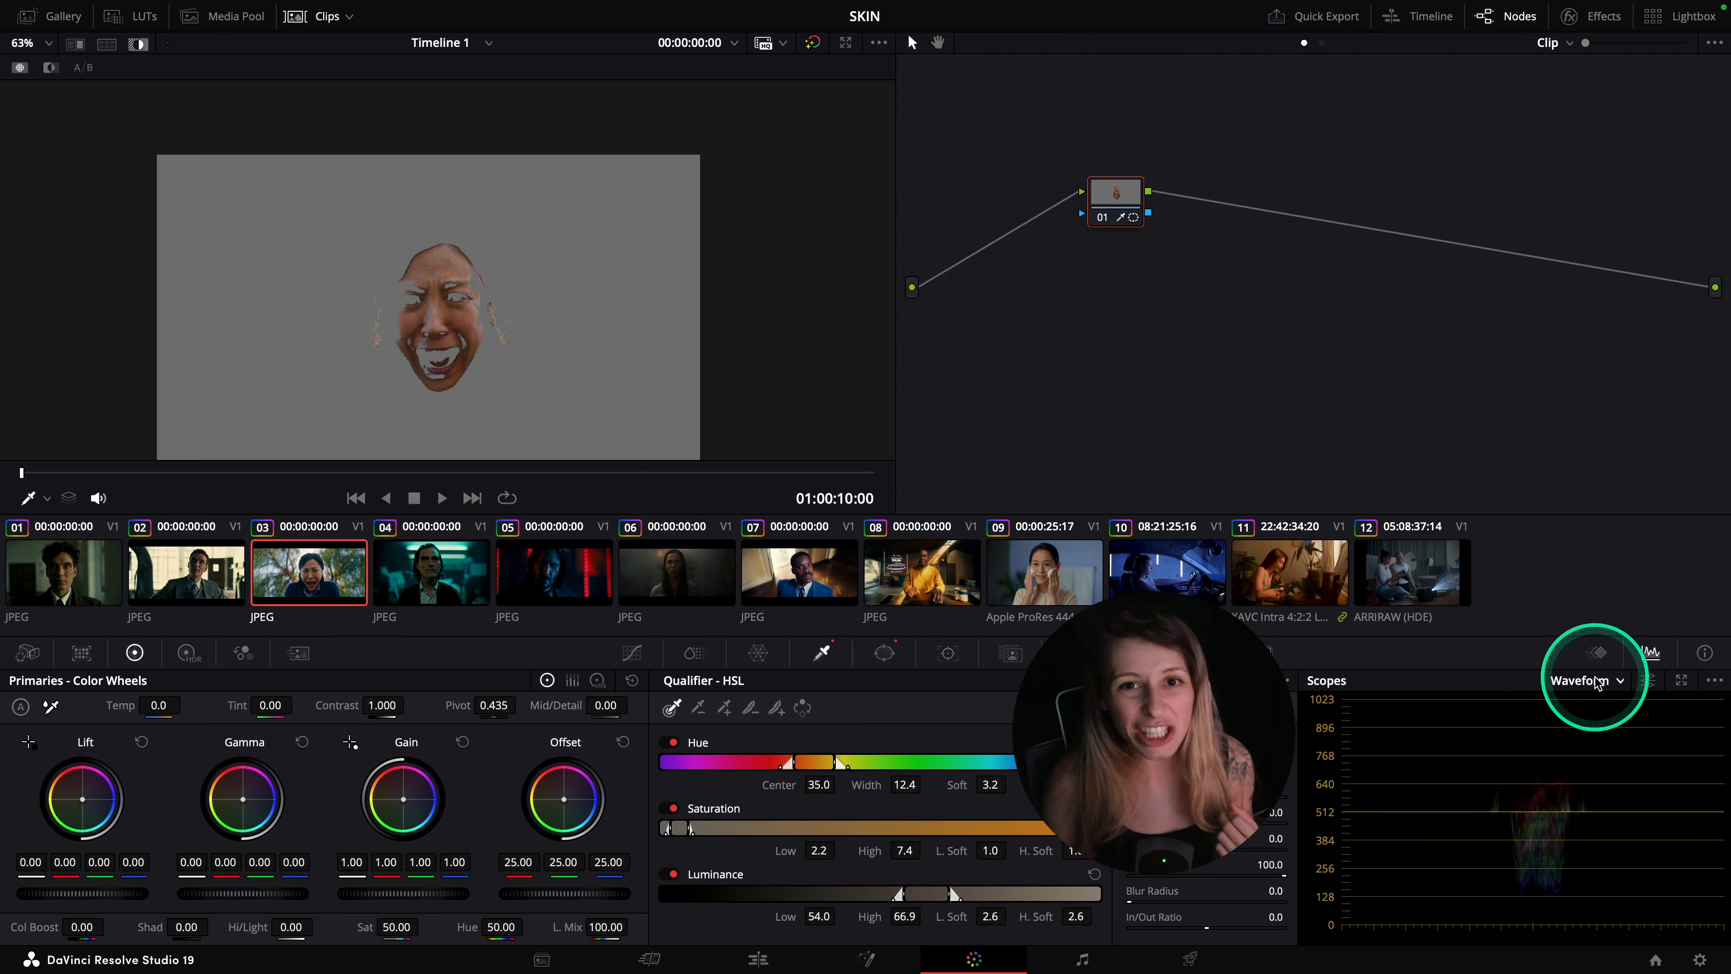
click(1580, 680)
click(1591, 740)
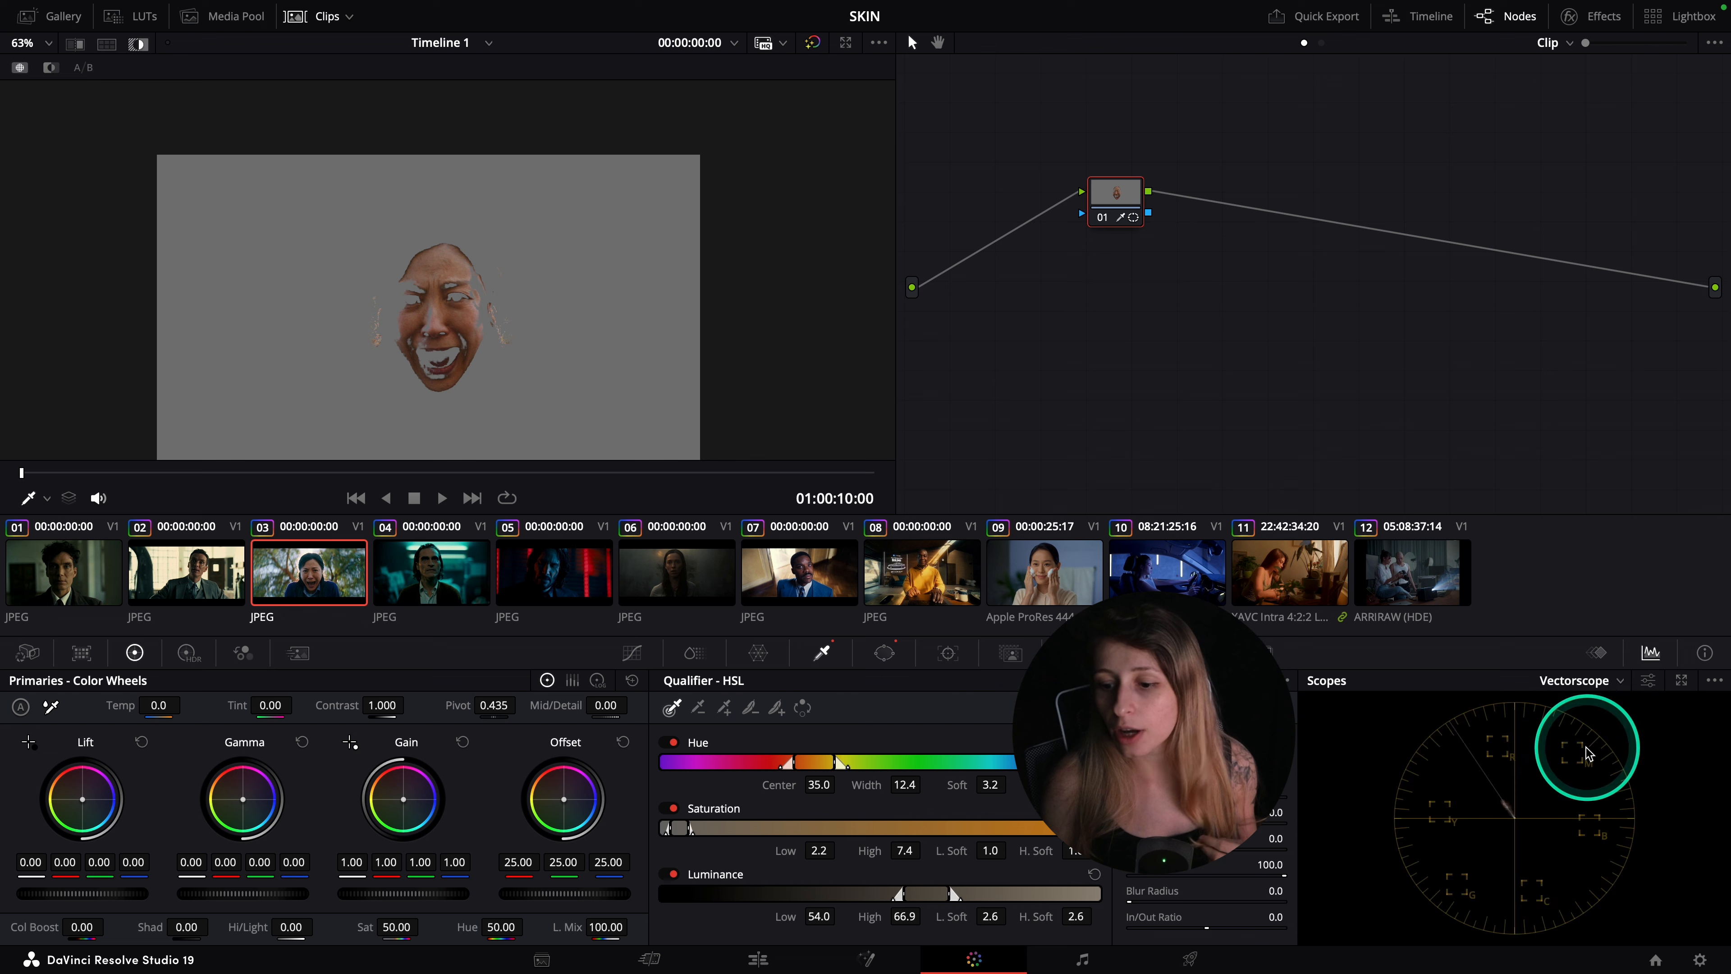
- Enable 2x zoom in the vectorscope settings, with the skin tone indicator shown
click(1648, 680)
click(1533, 833)
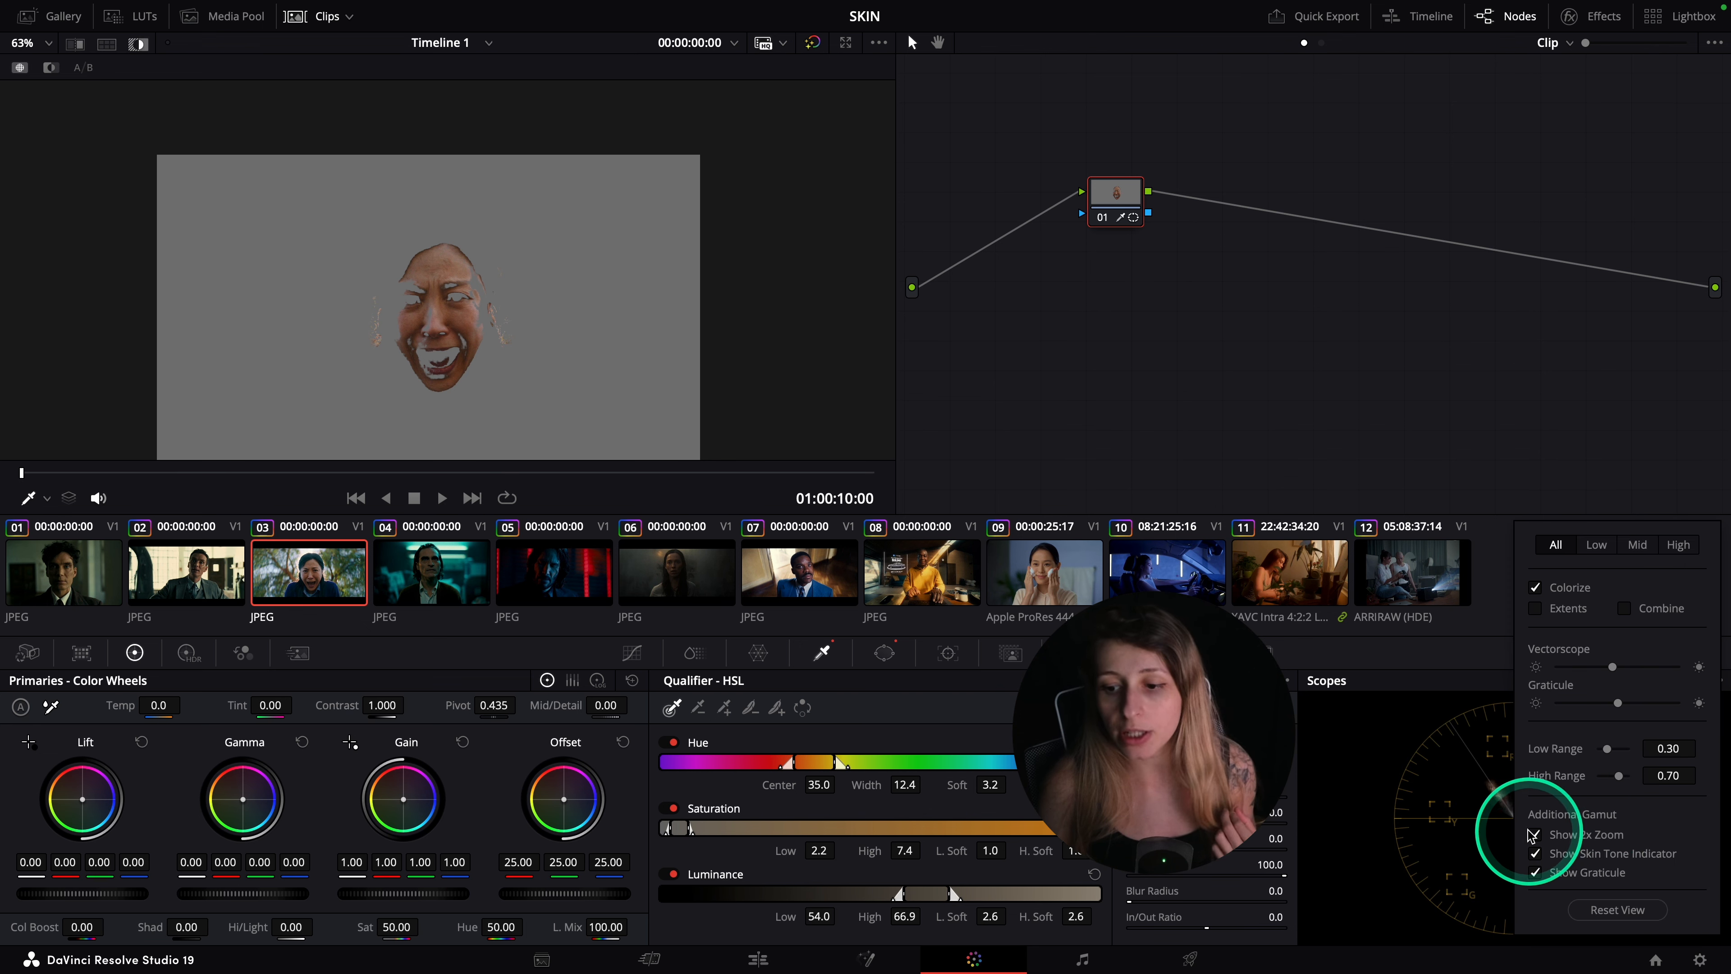
click(1495, 845)
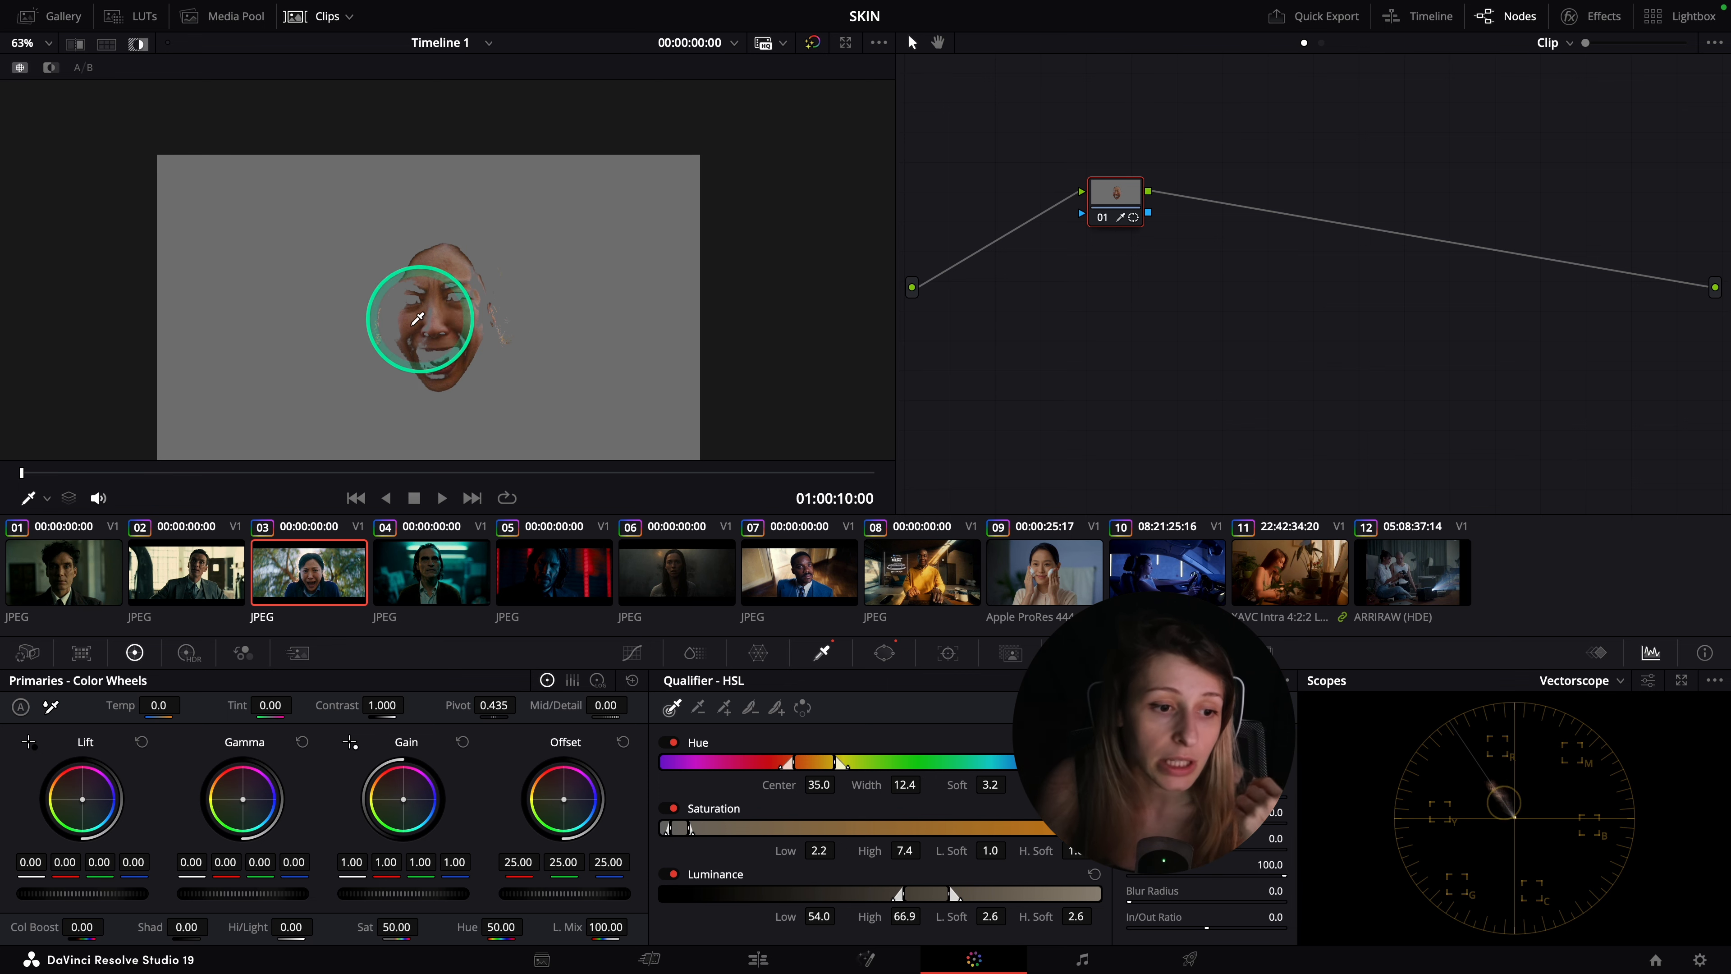
- Compare the isolated skin of clips 01 to 04 on the vectorscope, and check clip 04's full image as well
click(51, 586)
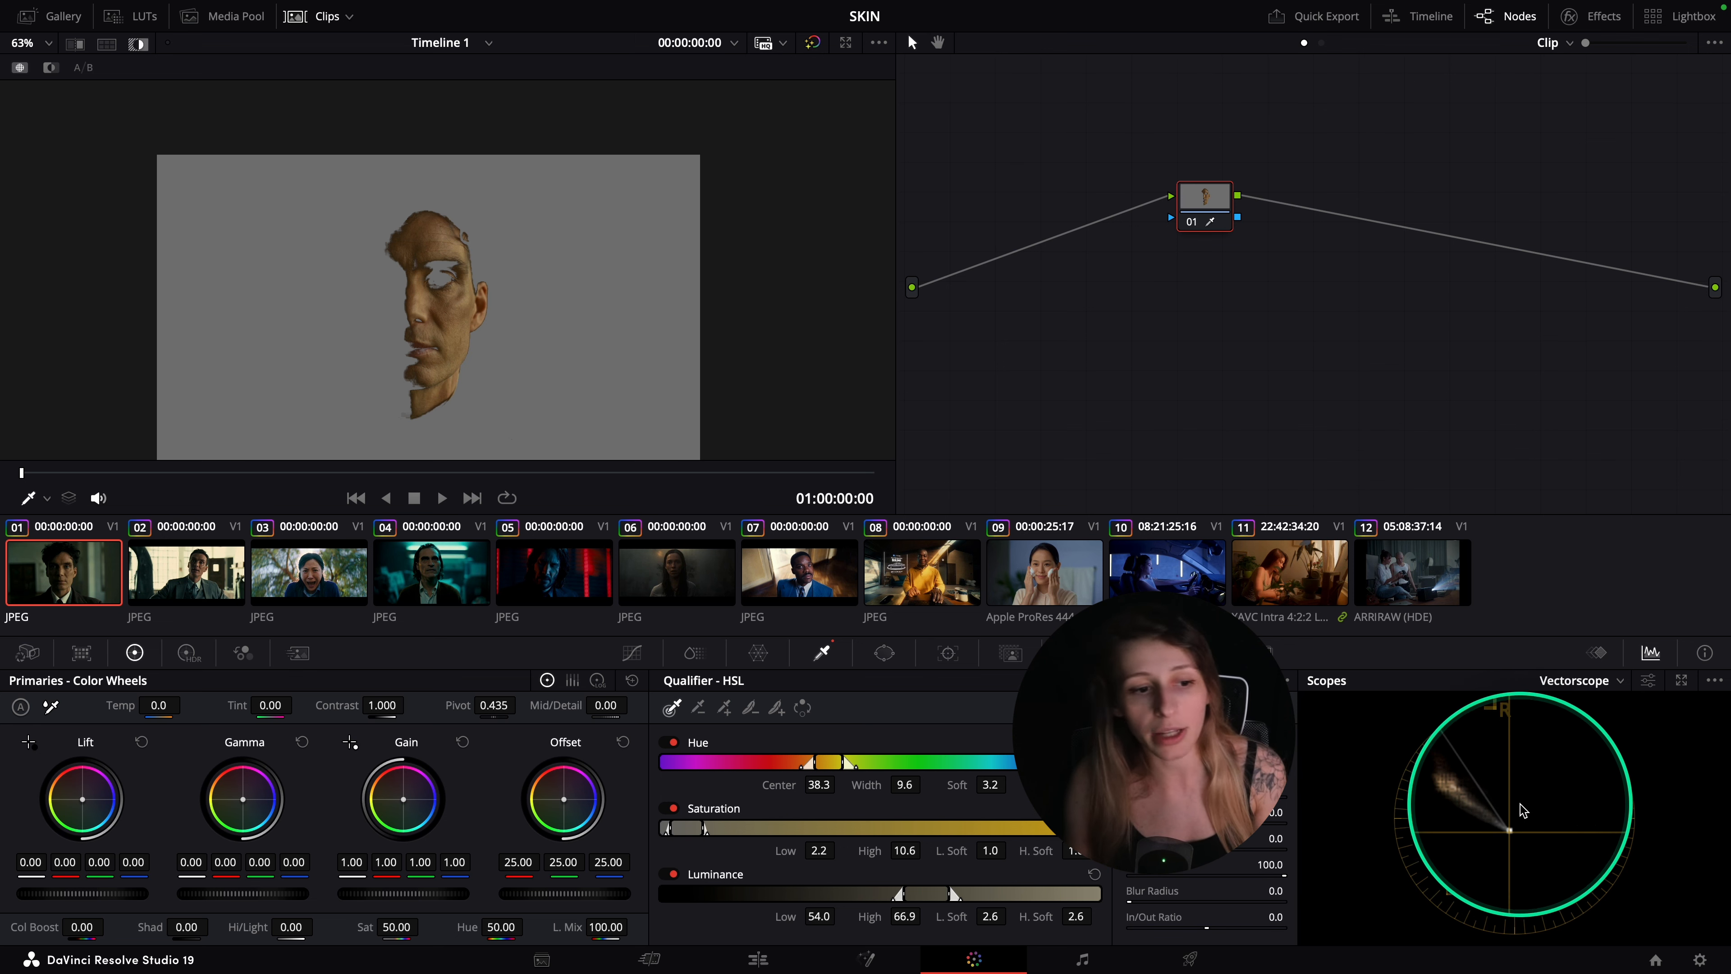
click(196, 580)
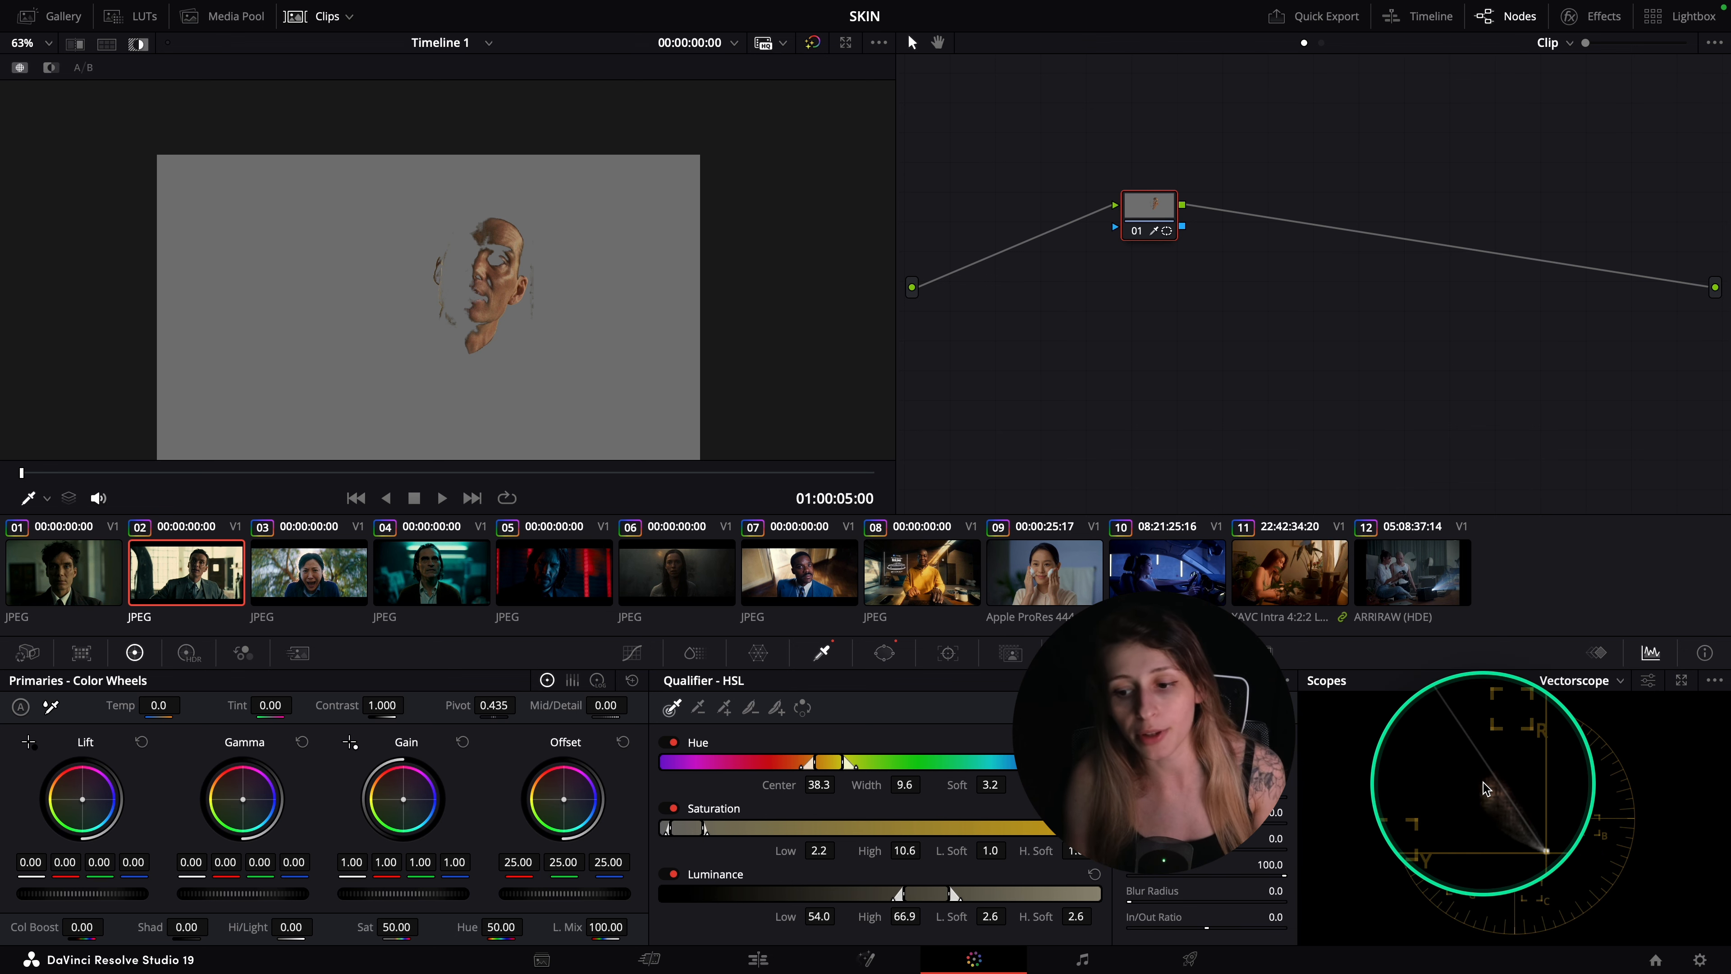
click(81, 563)
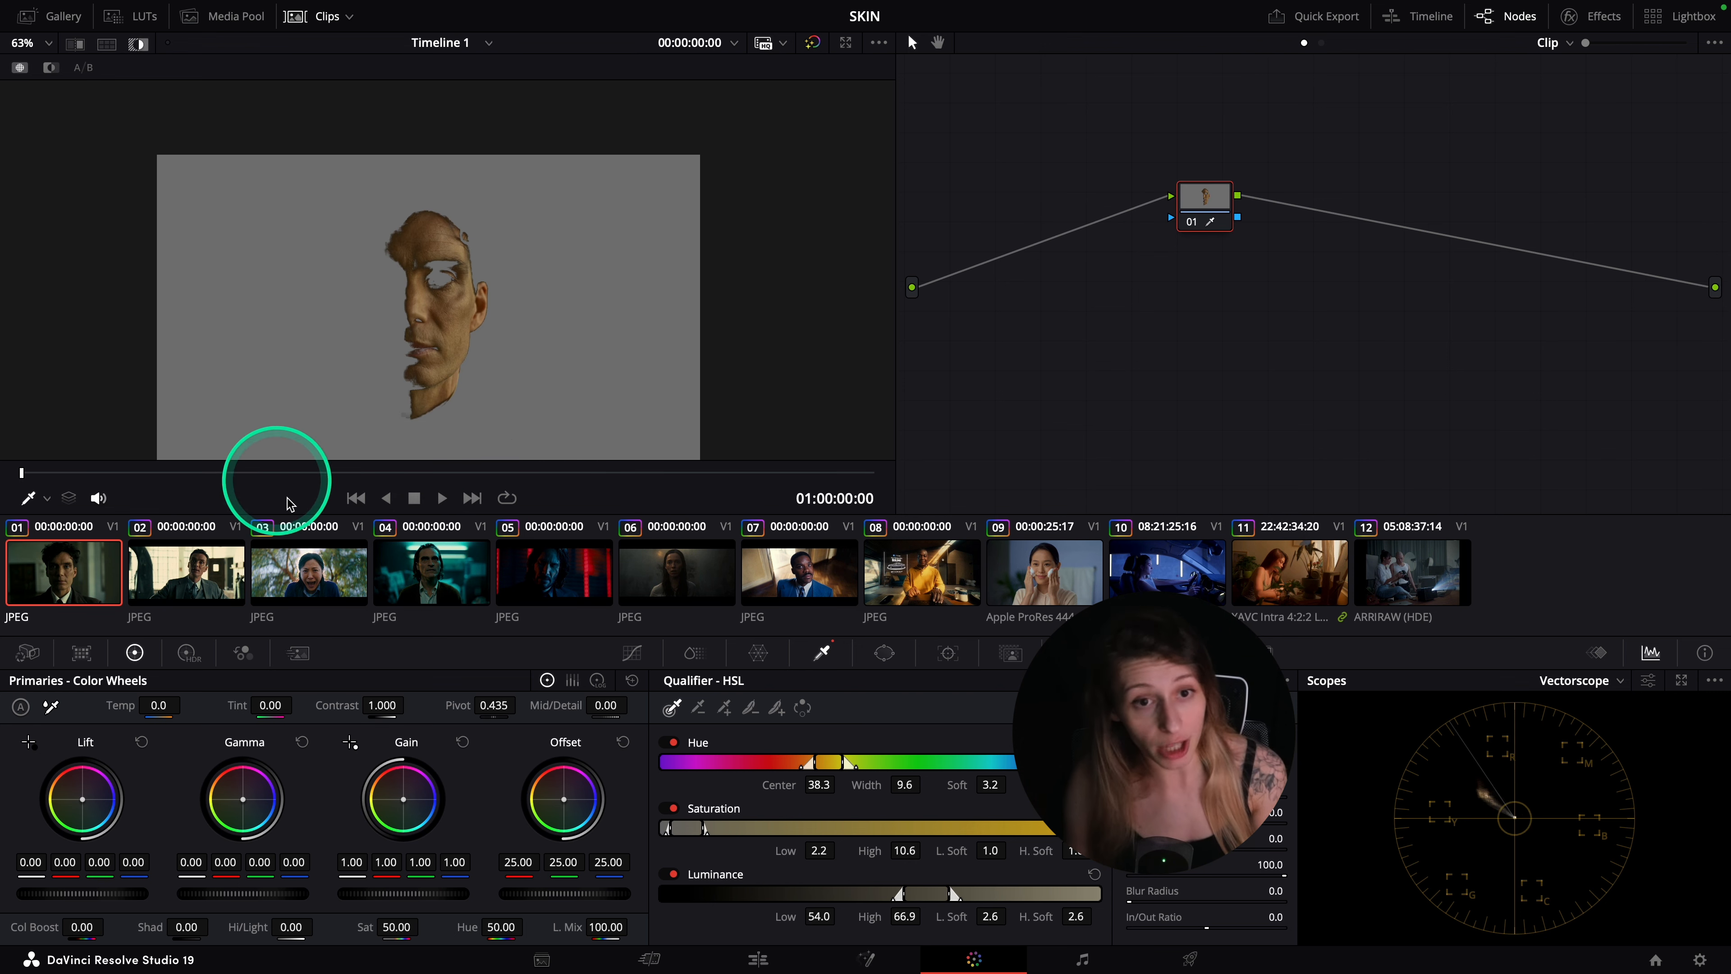
click(307, 575)
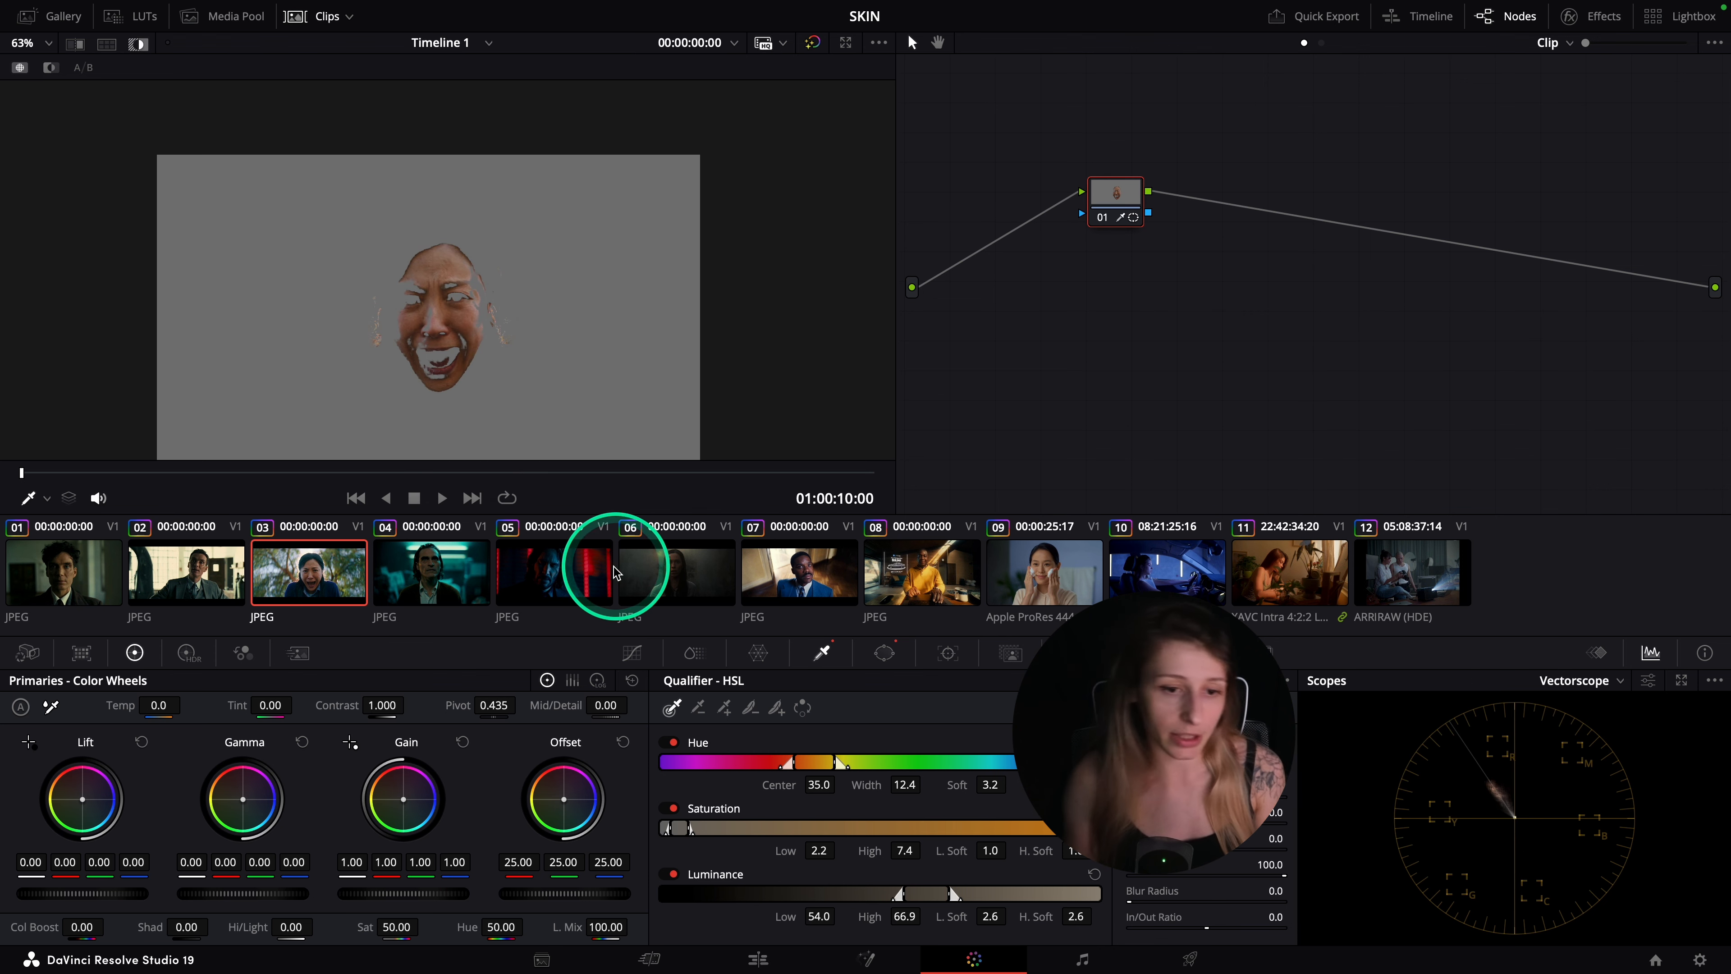
click(410, 574)
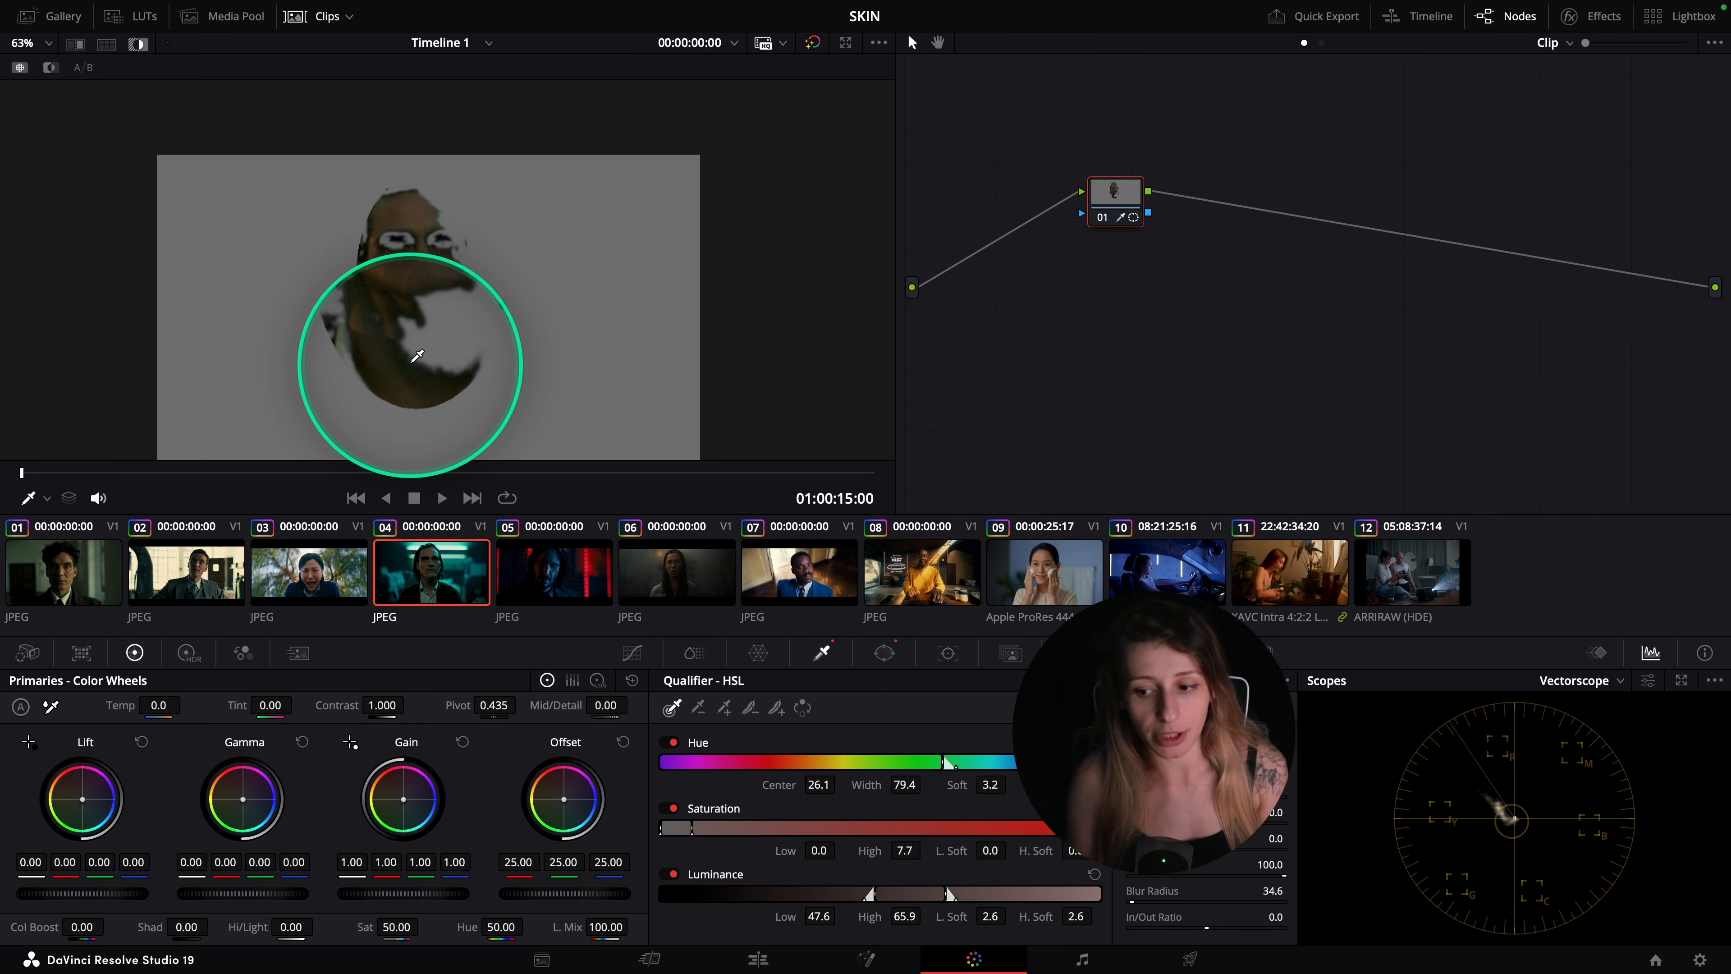
click(140, 42)
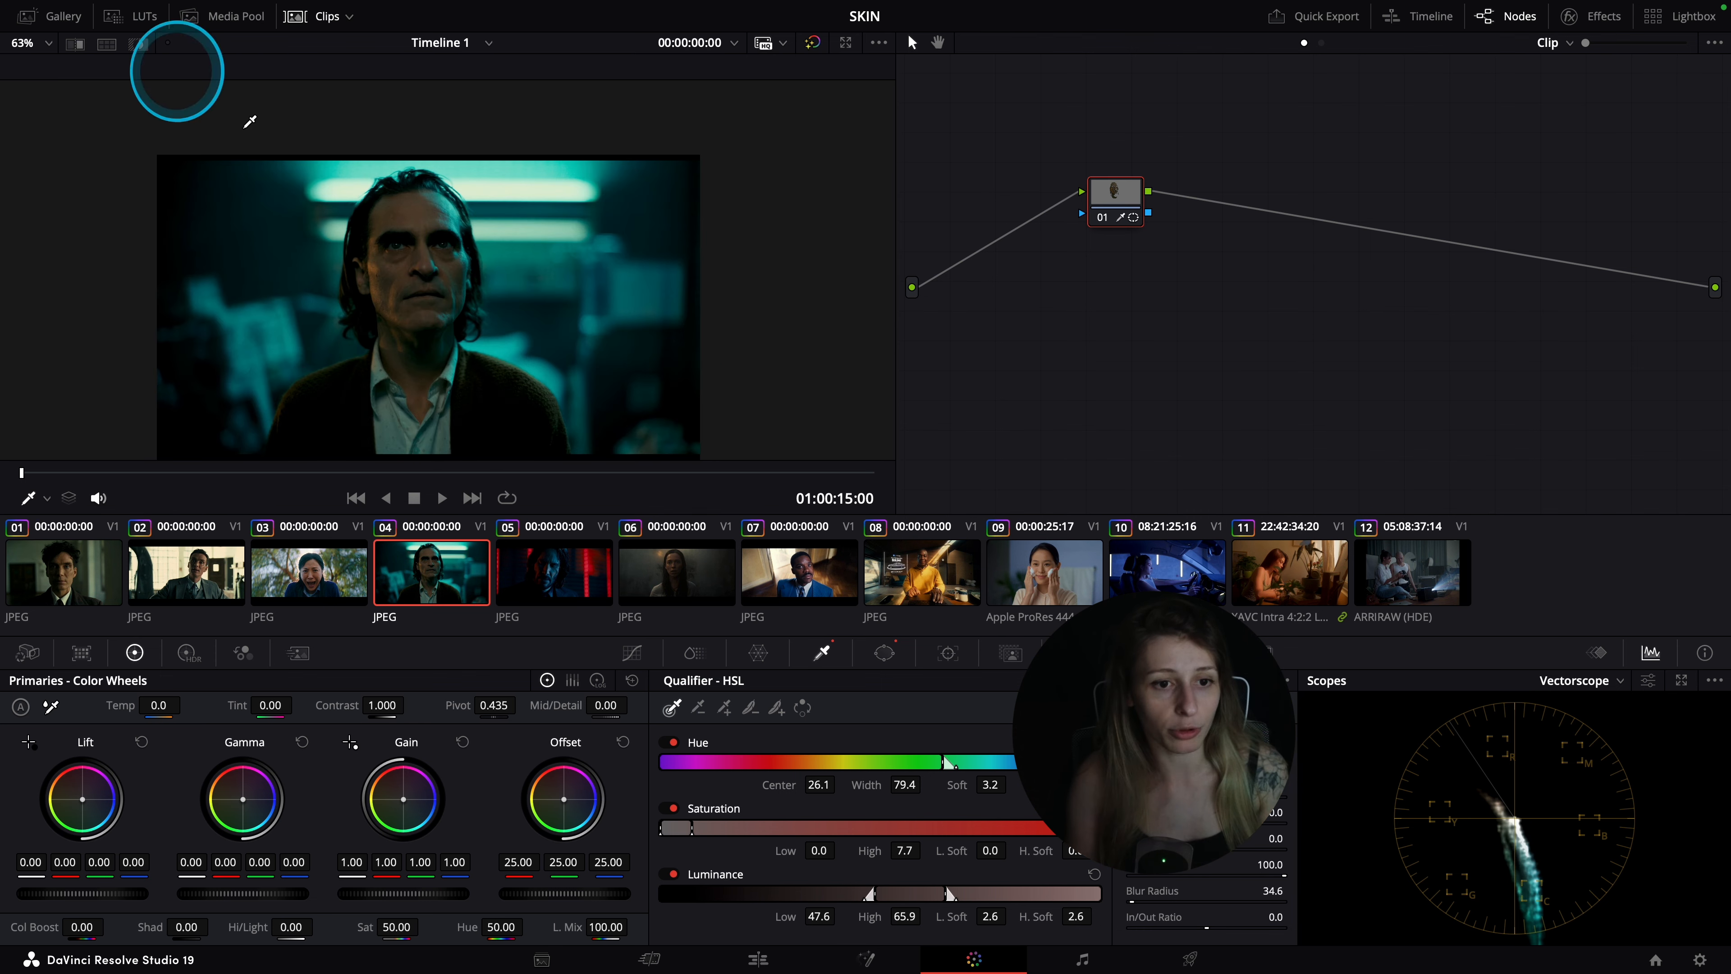
click(141, 43)
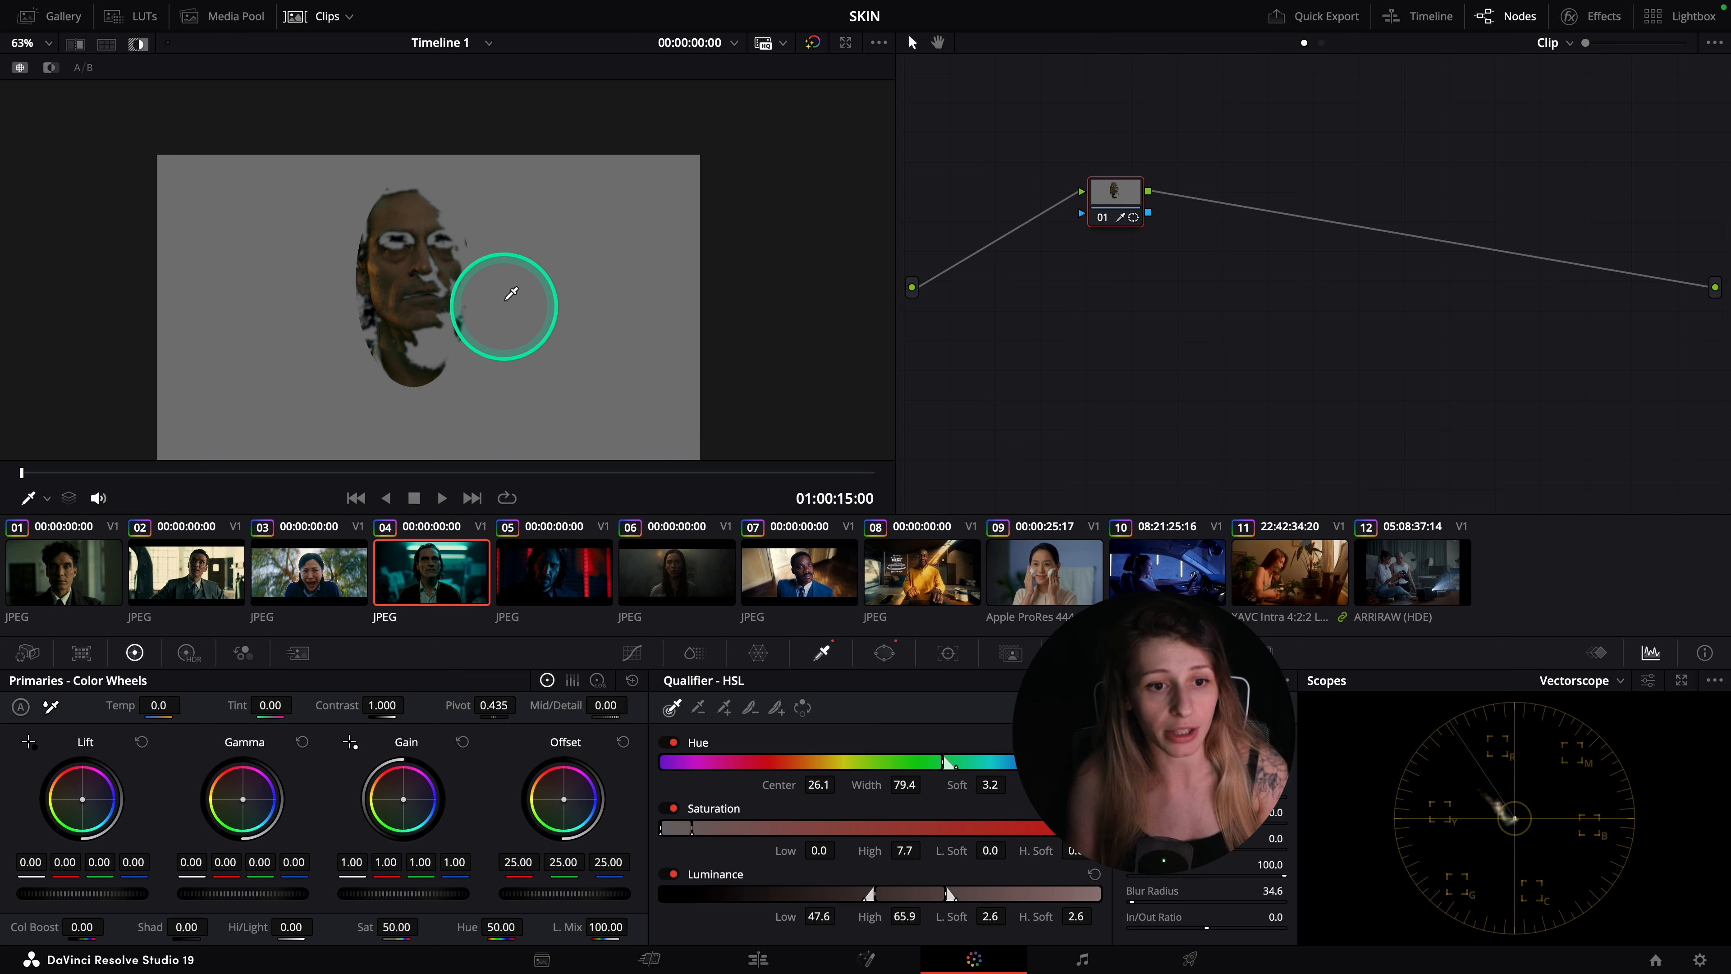
- Compare clip 05's windowed face with its full red and blue image on the vectorscope
click(553, 573)
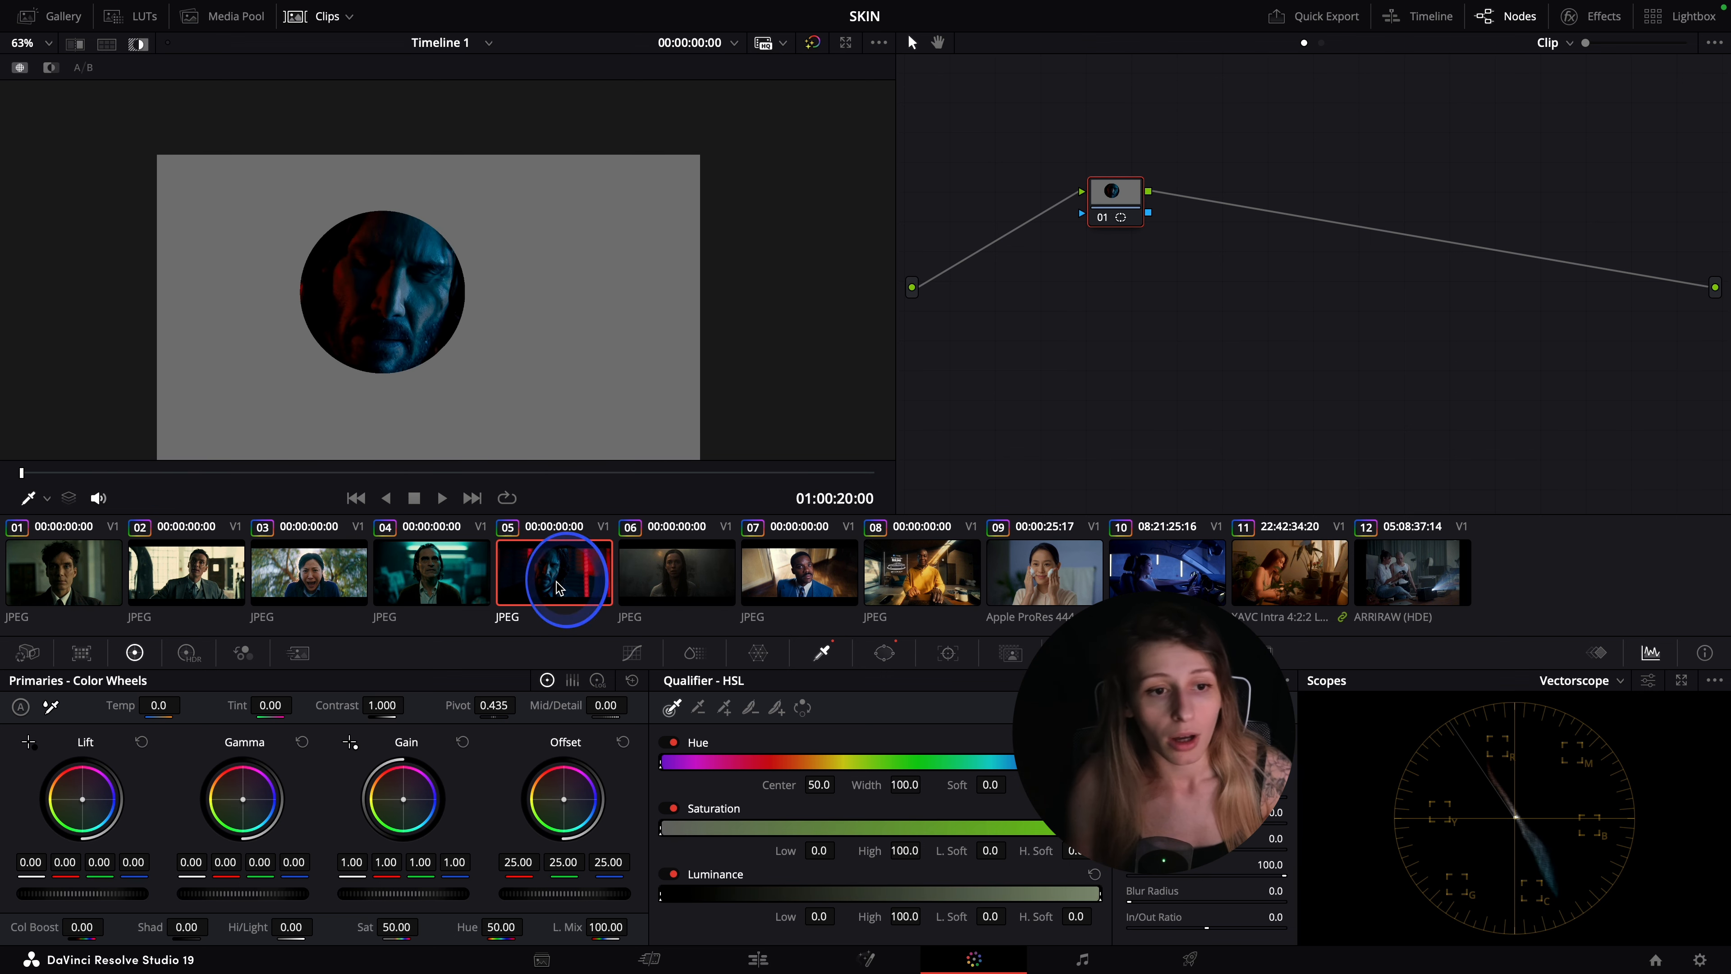
click(139, 44)
click(139, 43)
click(140, 44)
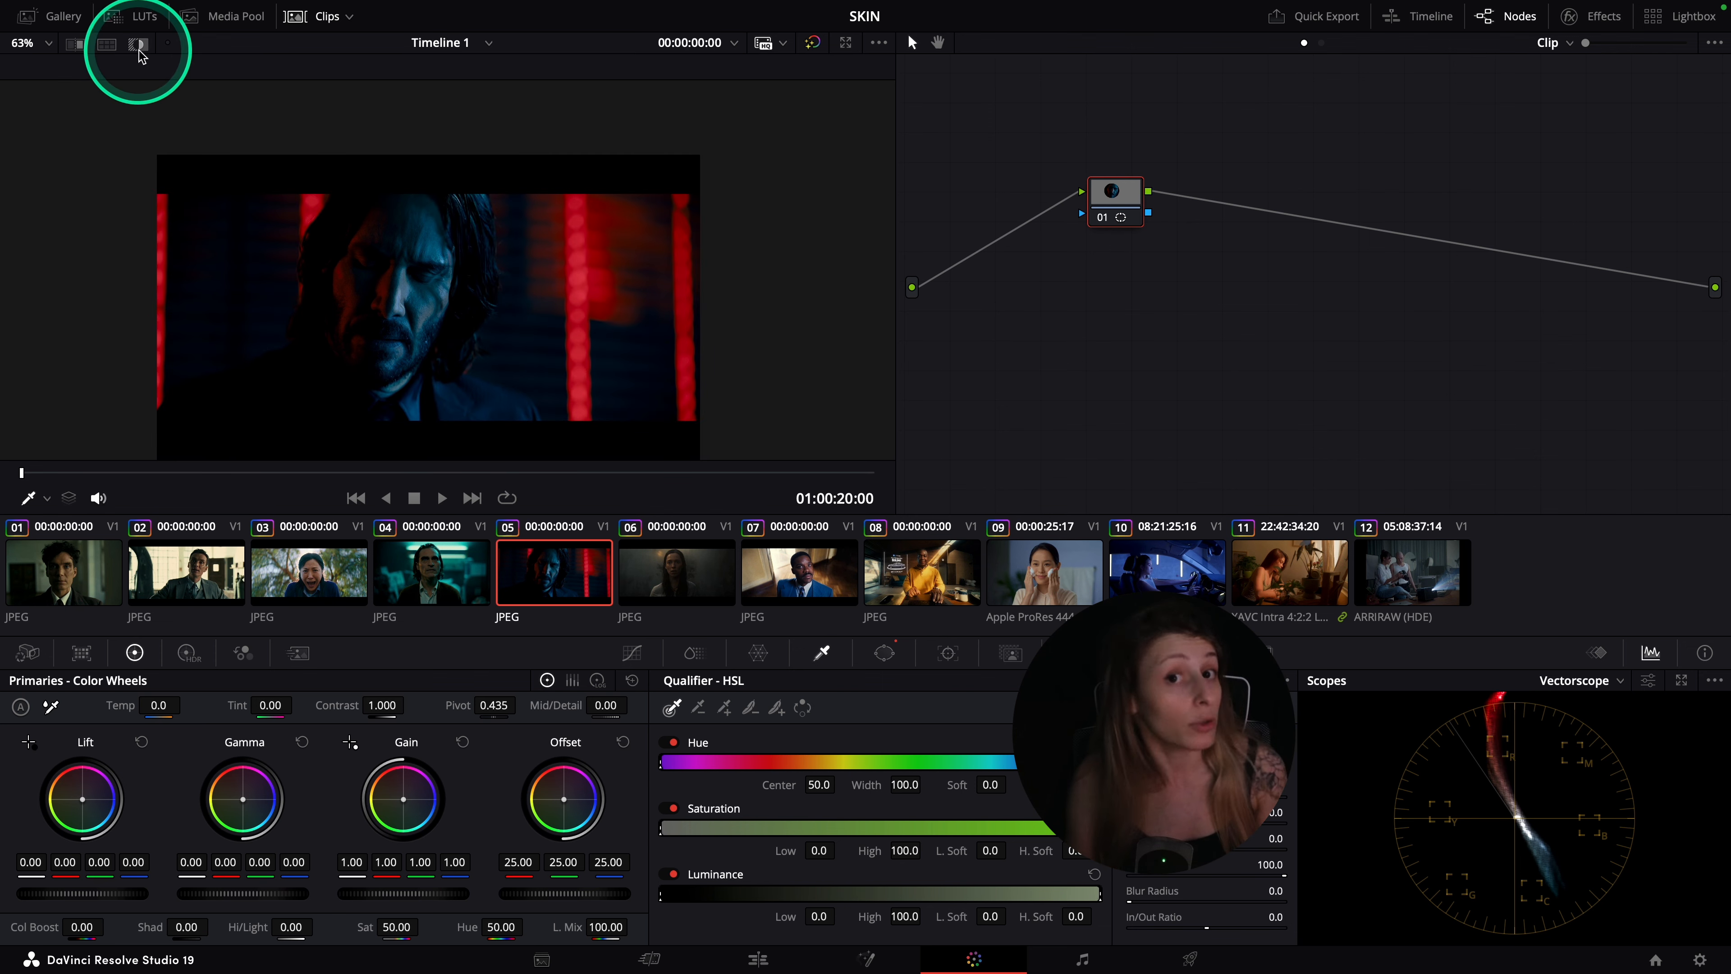
click(139, 45)
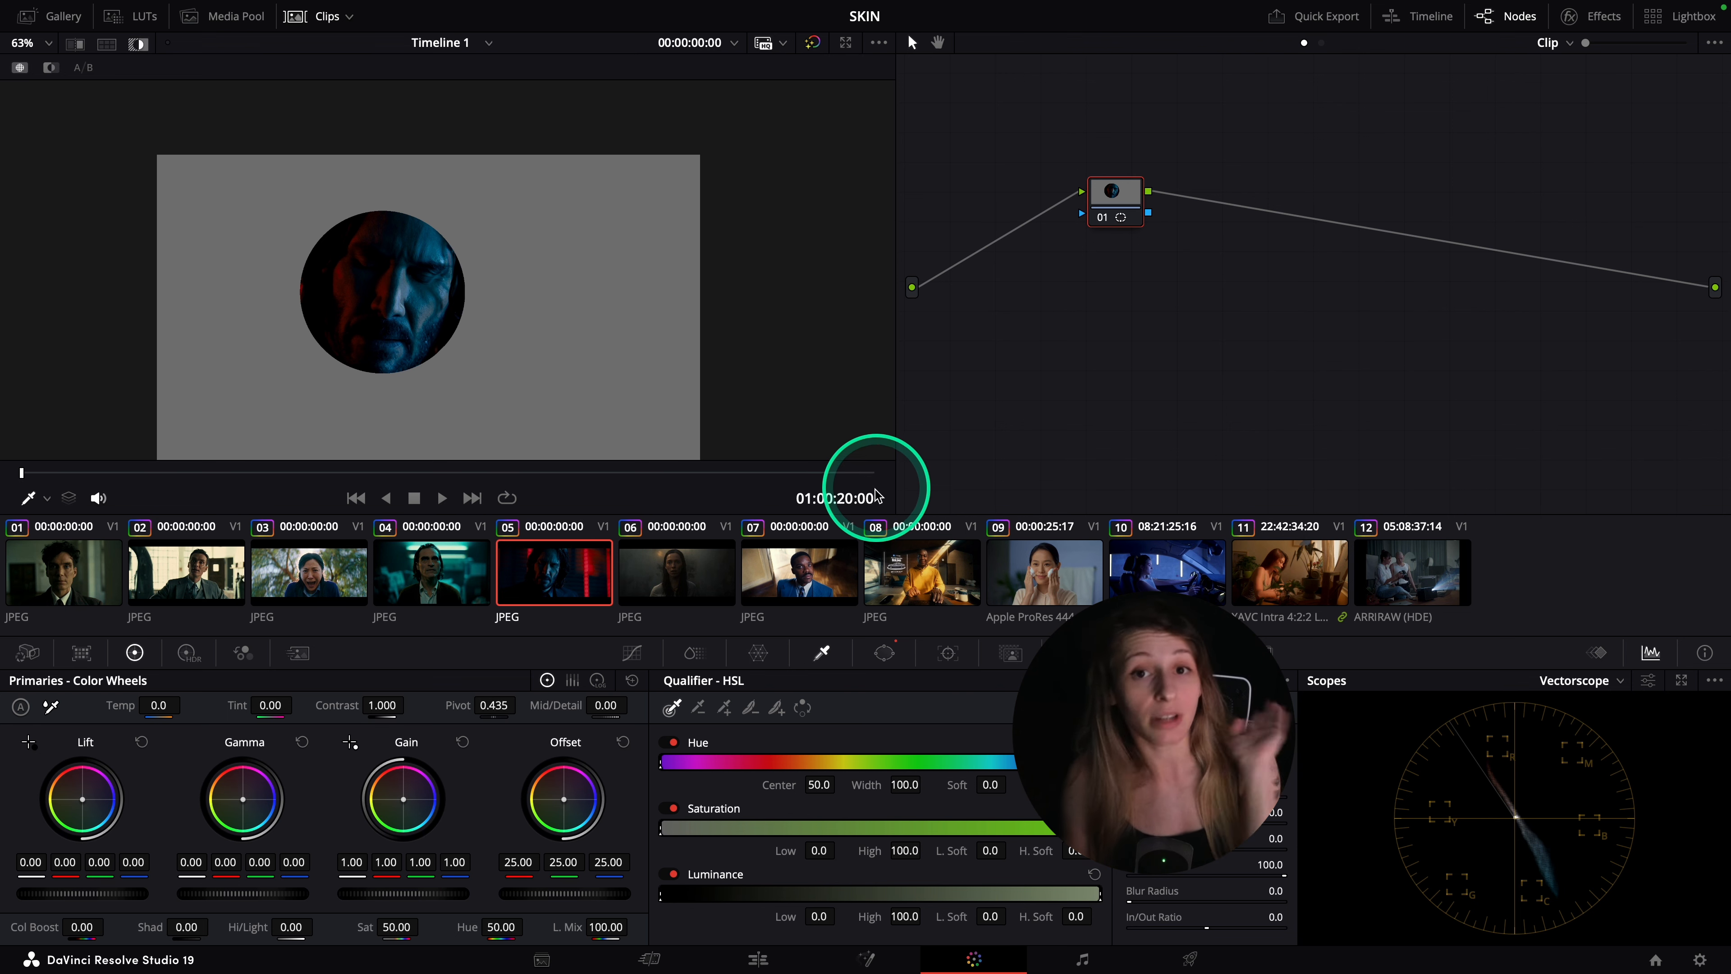
- Examine the isolated skin of clips 06, 07 and 08 on the vectorscope, and view clips 07 and 08 in full
click(655, 585)
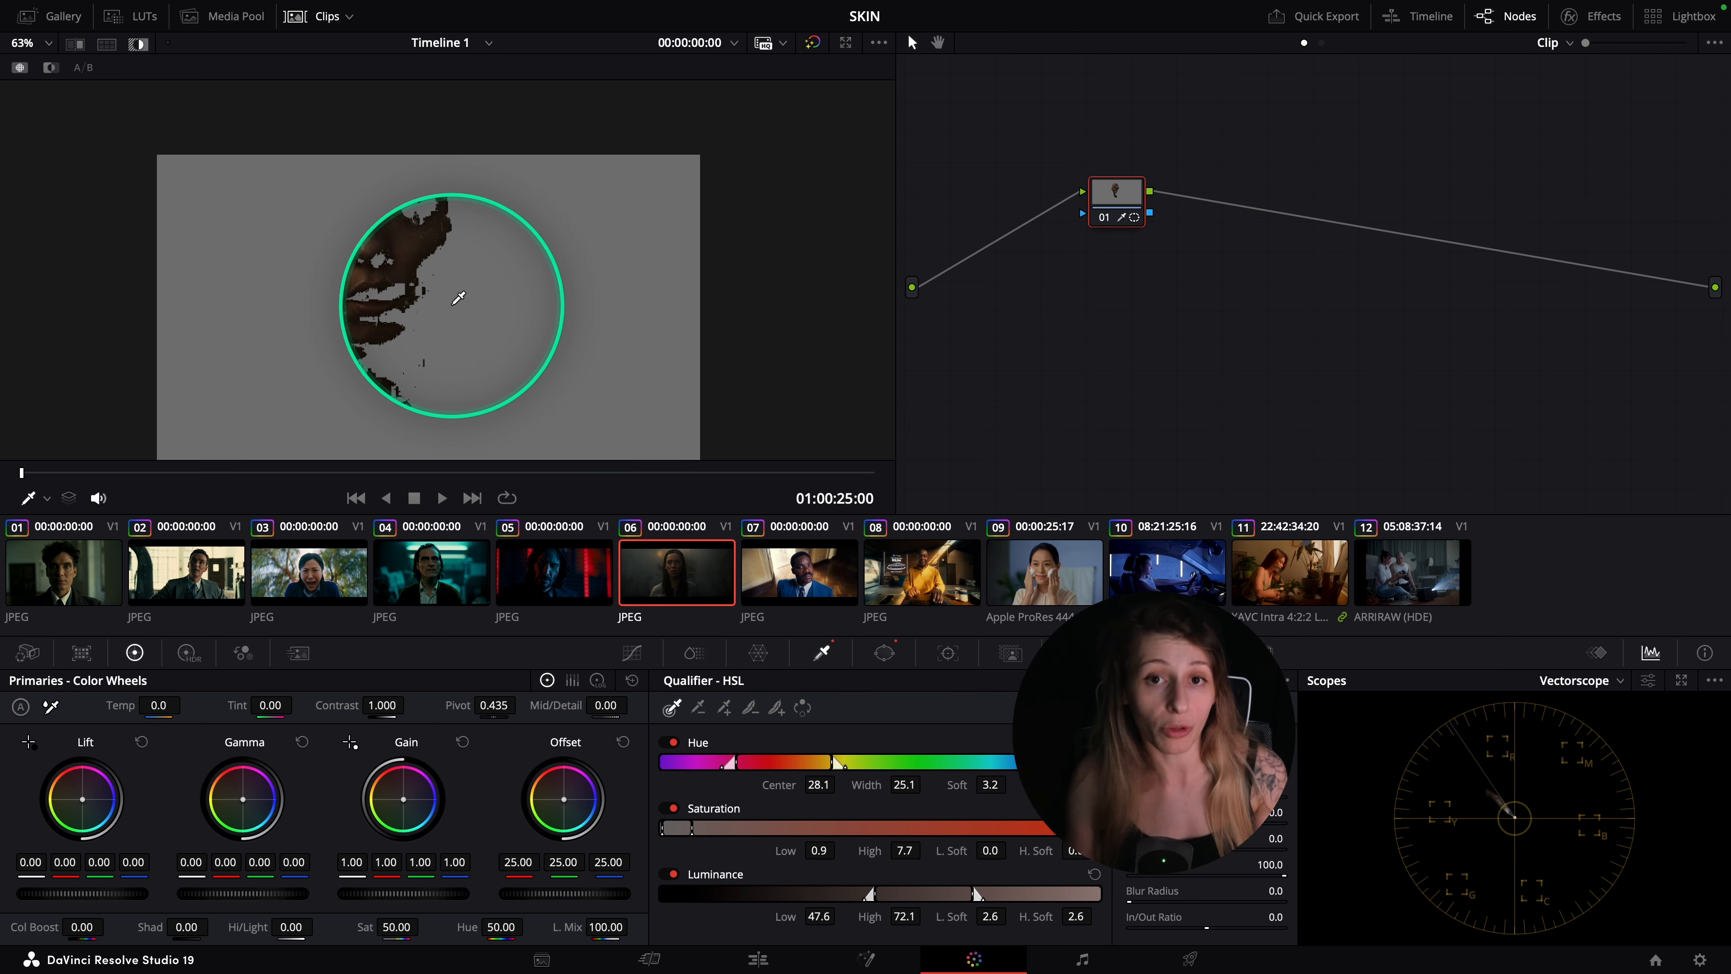
click(815, 588)
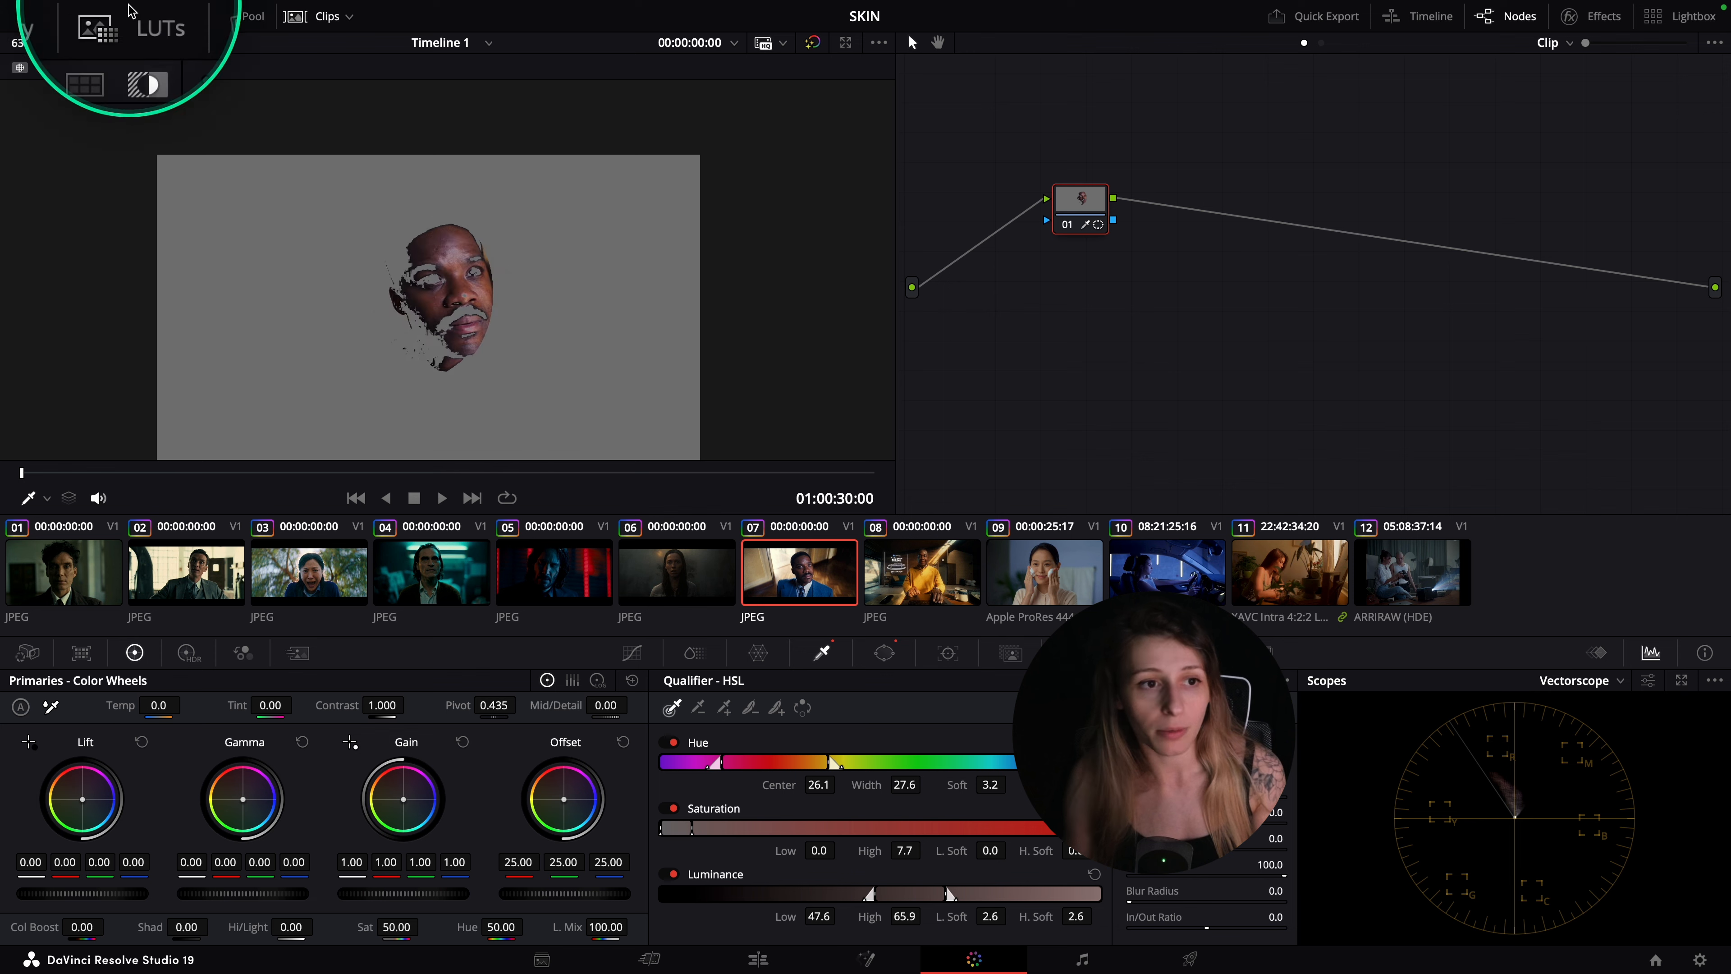
click(150, 44)
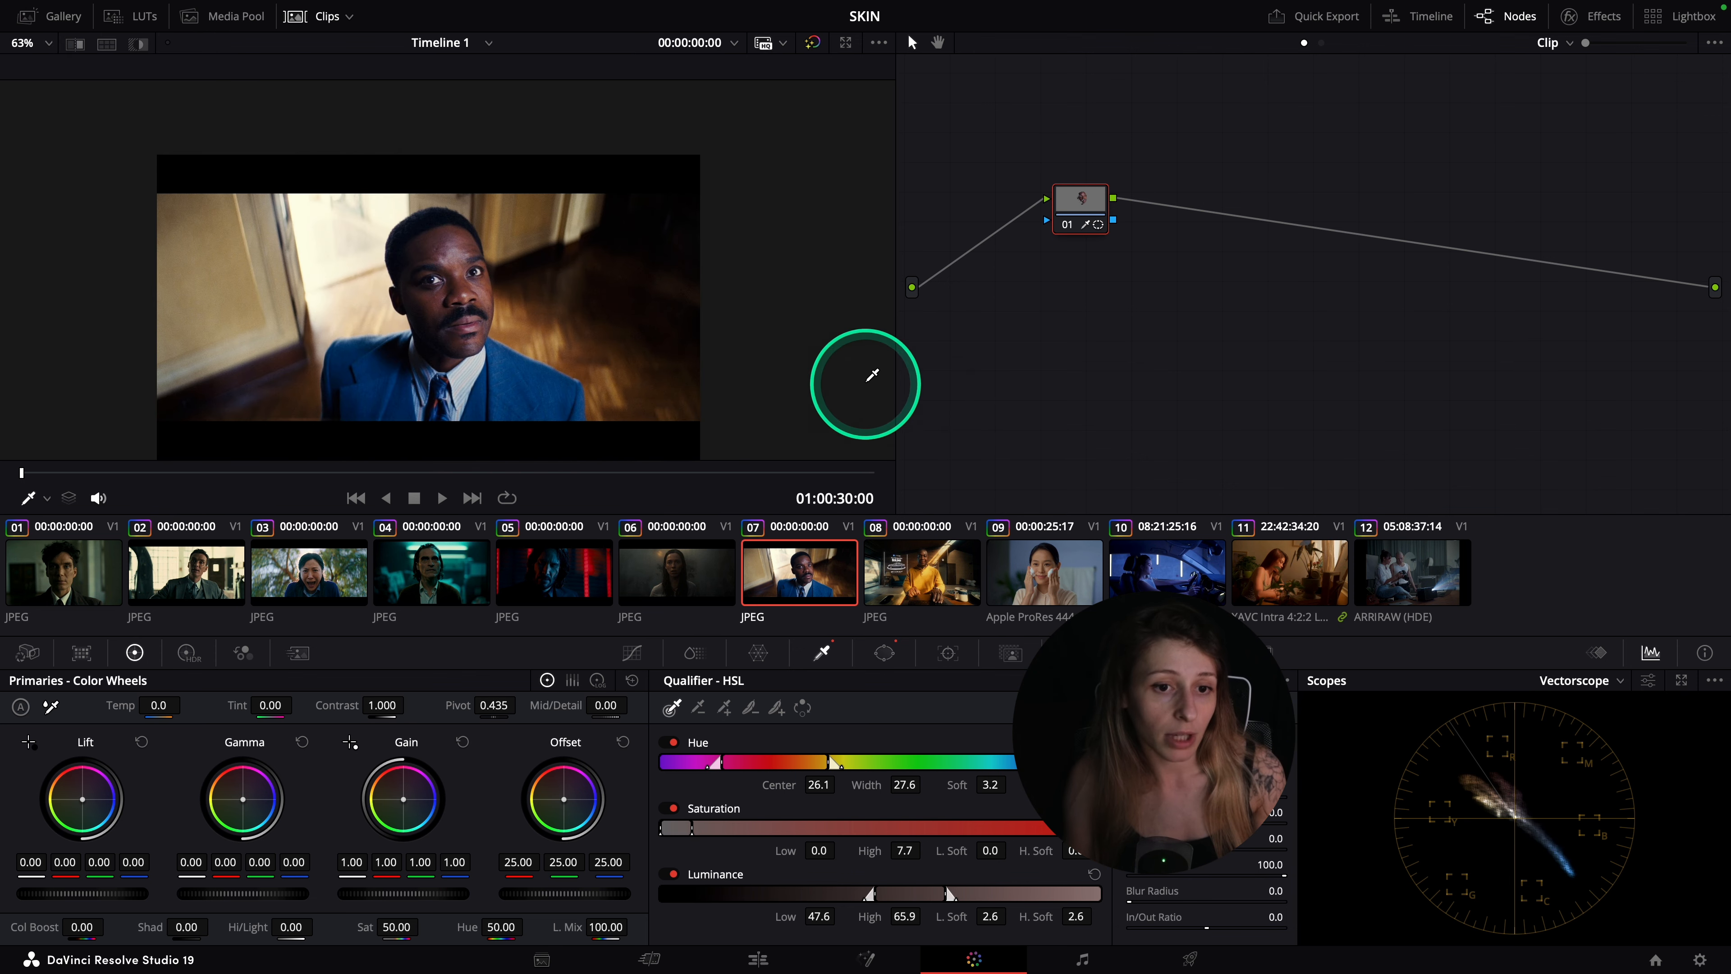
key(Down)
click(139, 44)
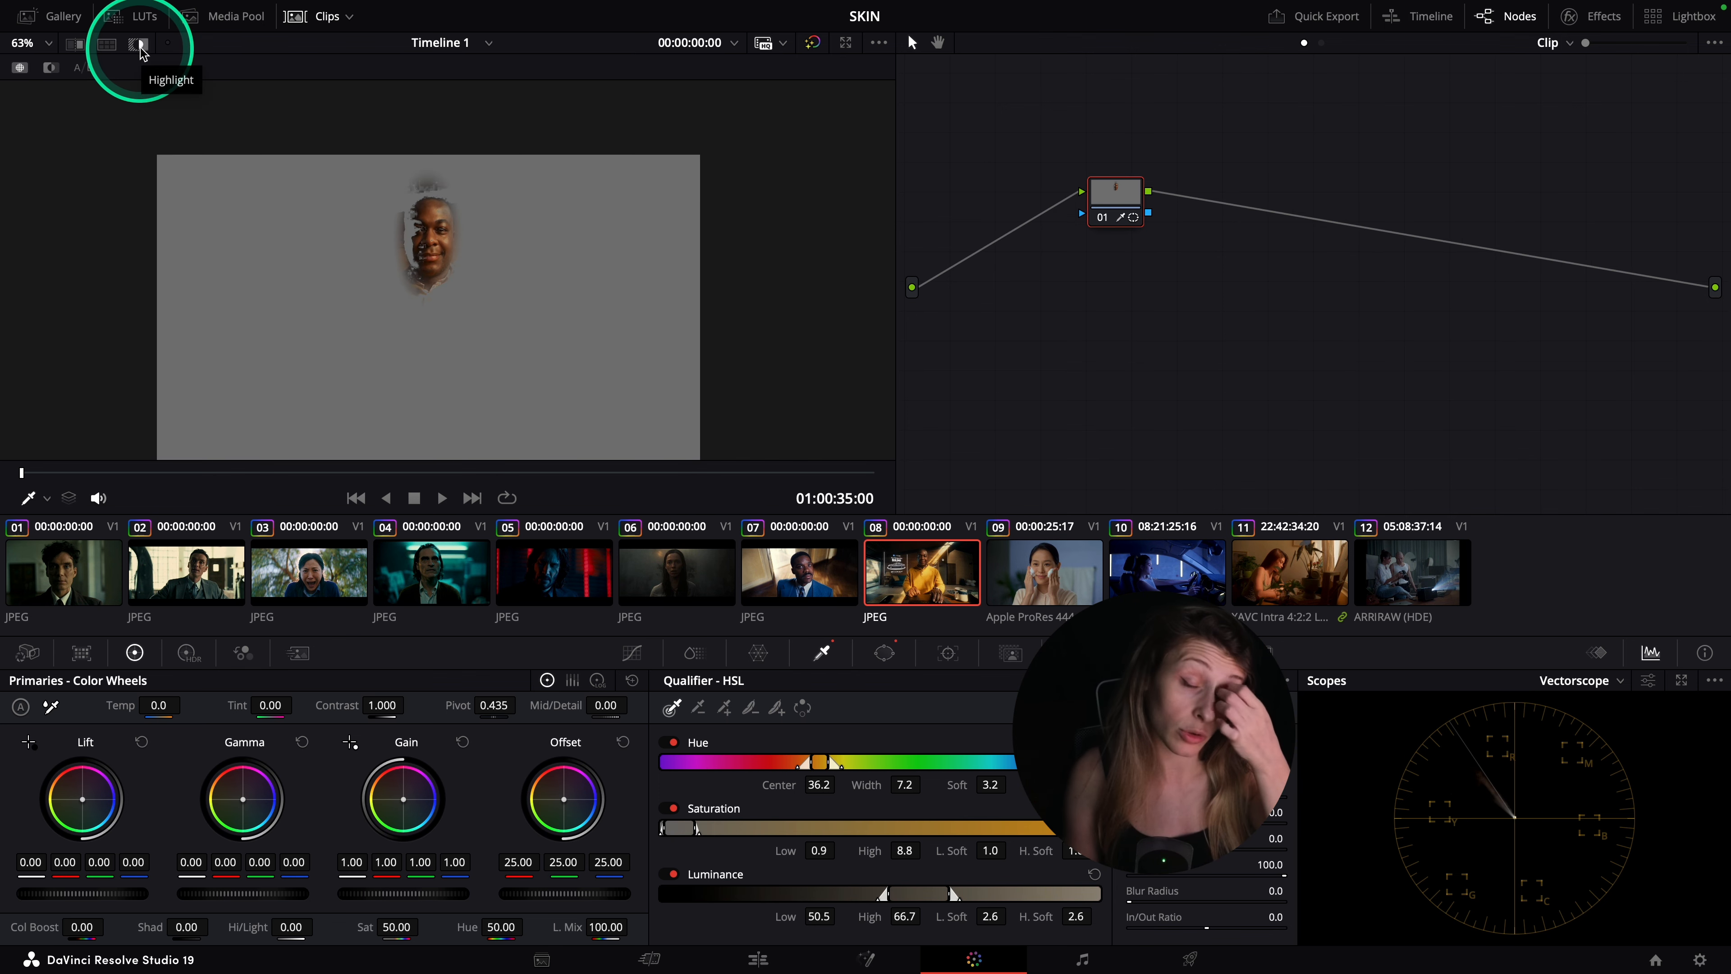
click(140, 46)
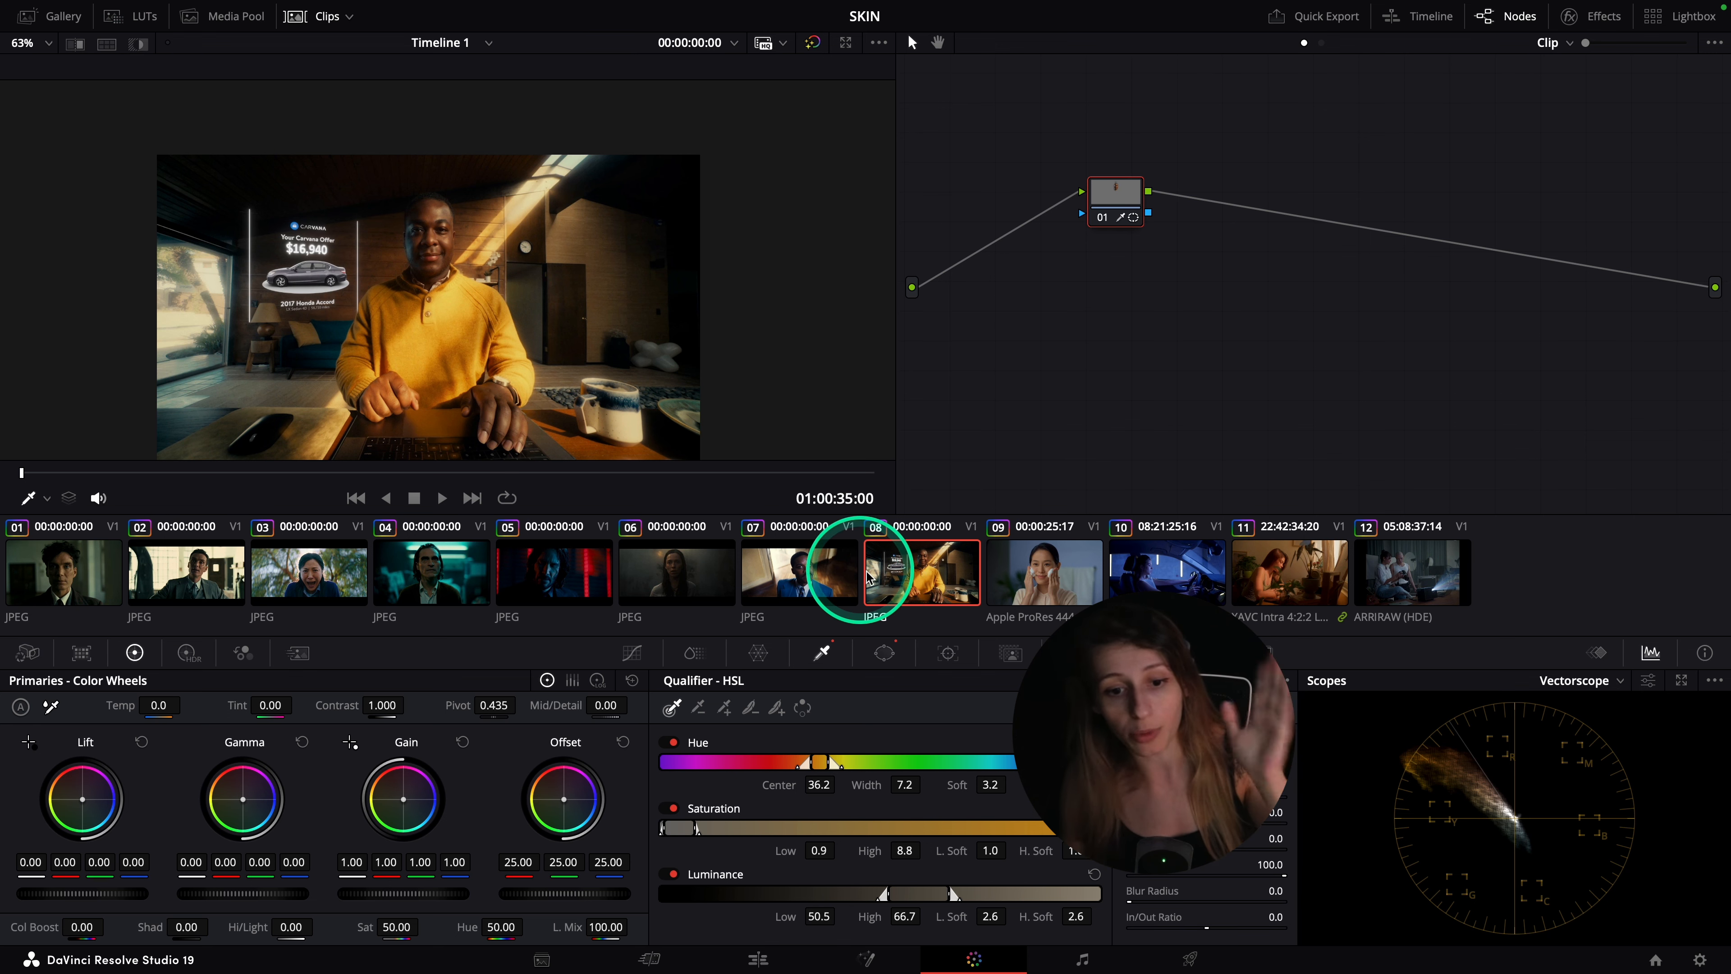
key(Up)
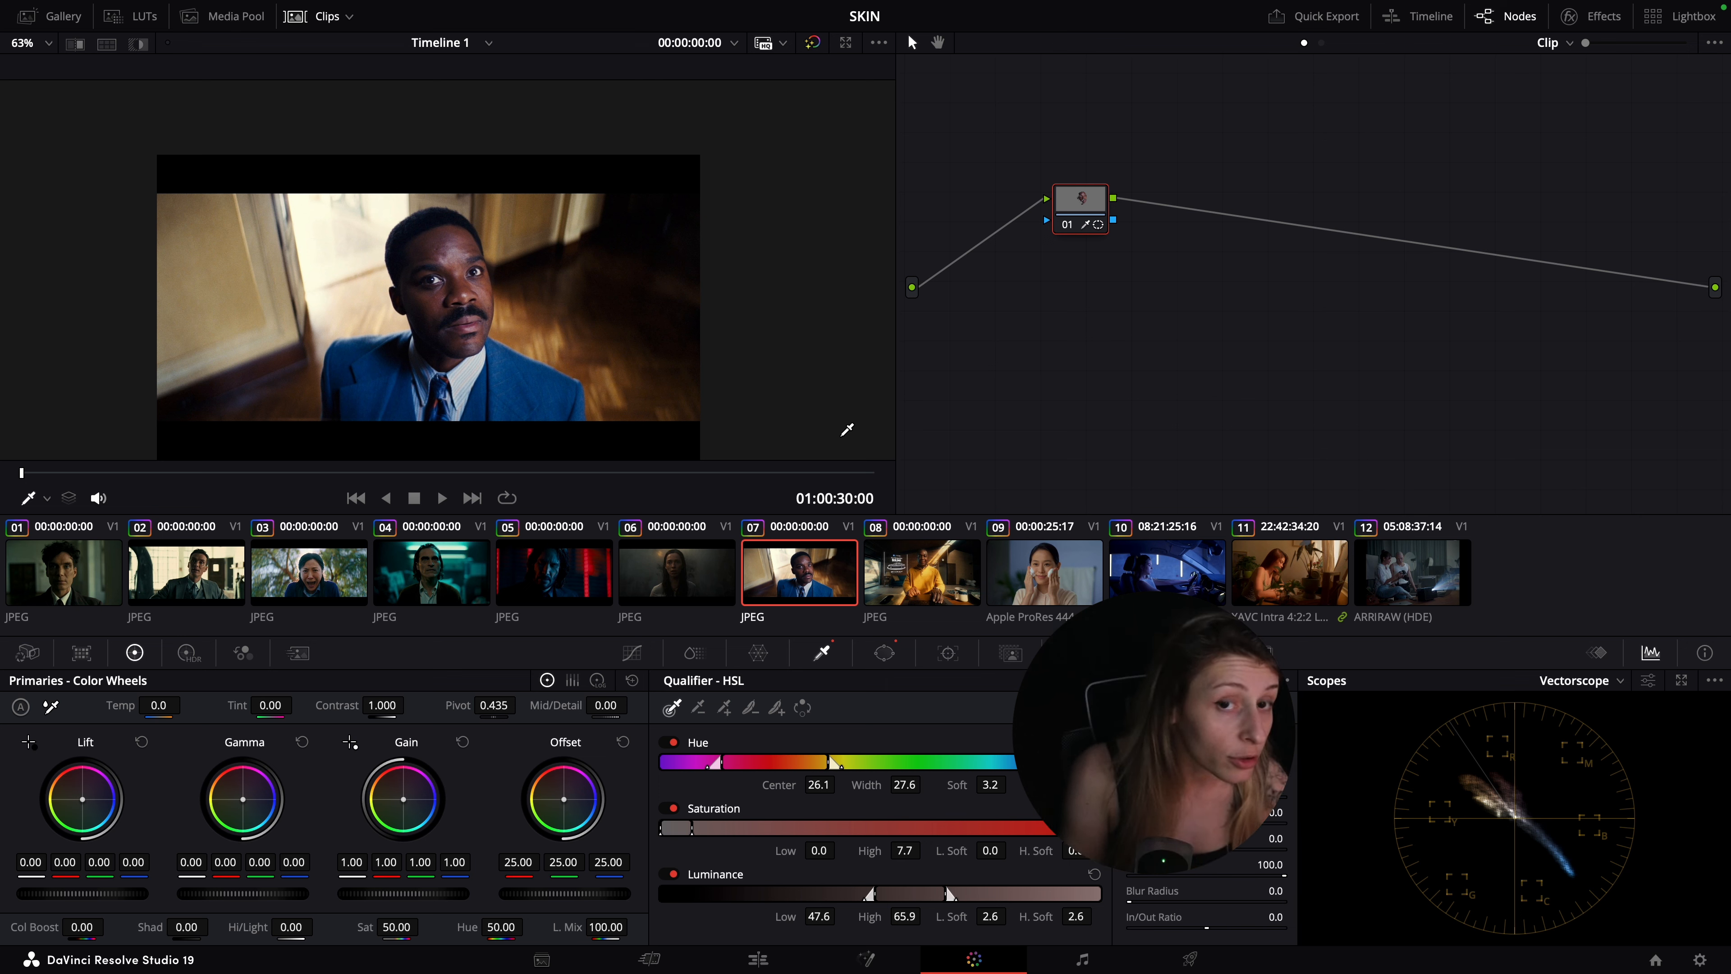
- On clip 09, reposition node 01 and add a serial node 03 labelled SKIN after it
click(1070, 595)
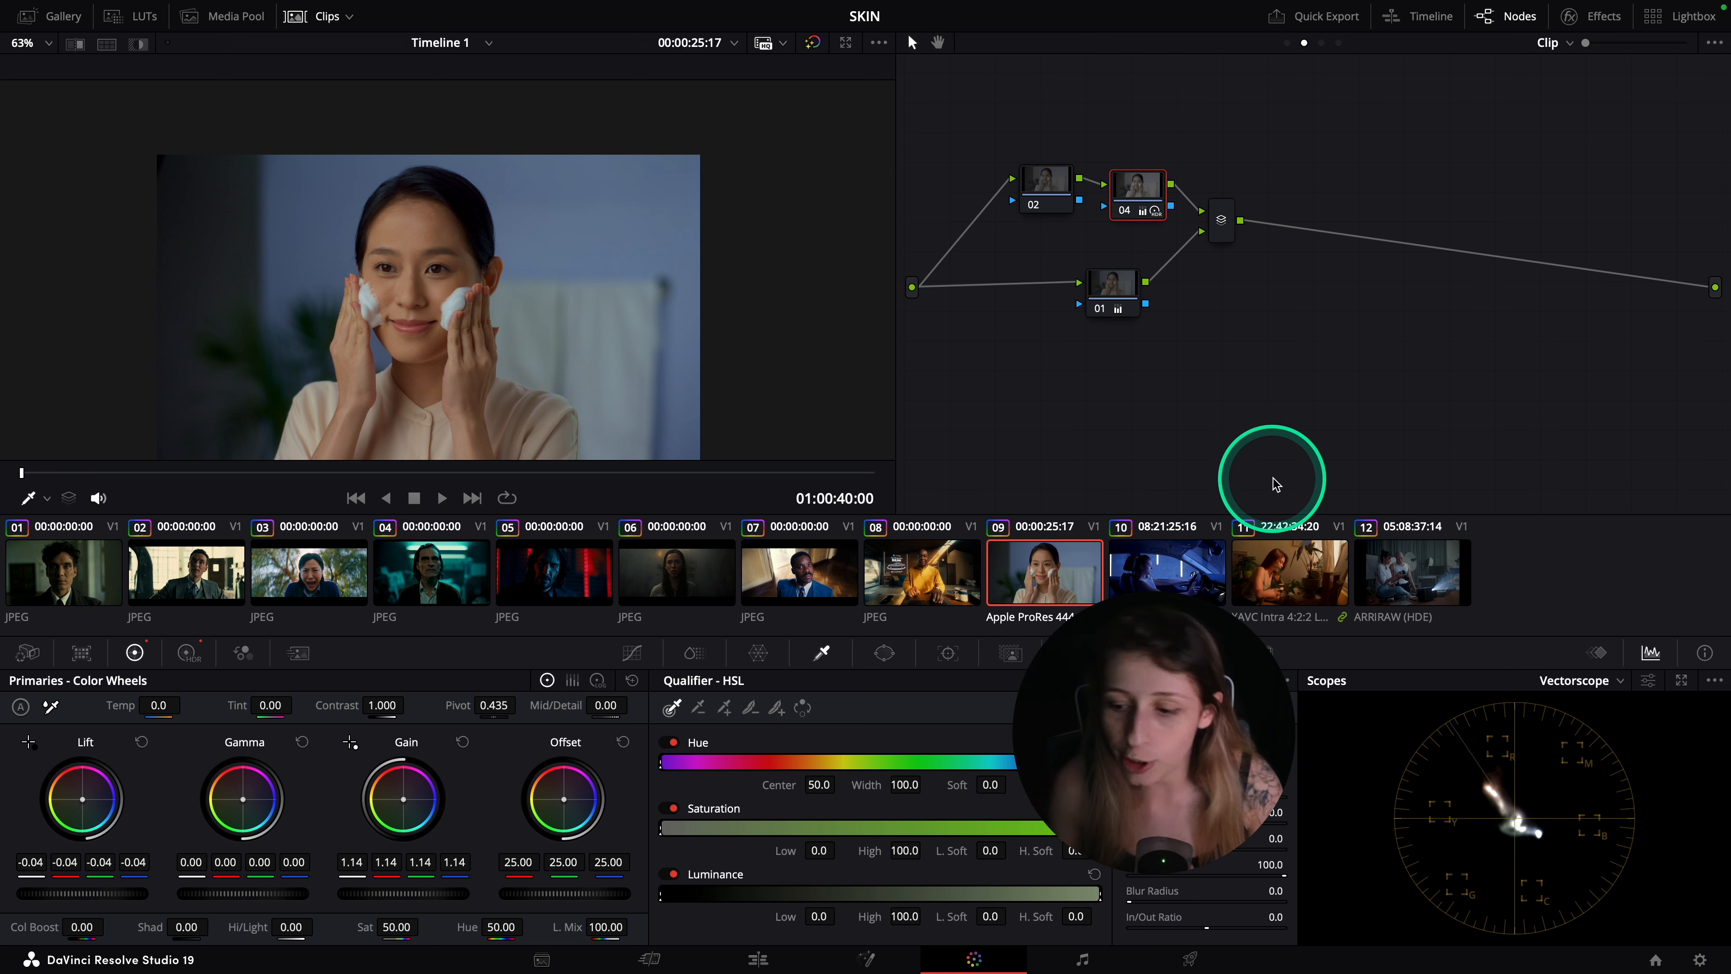
drag(1115, 302, 1105, 333)
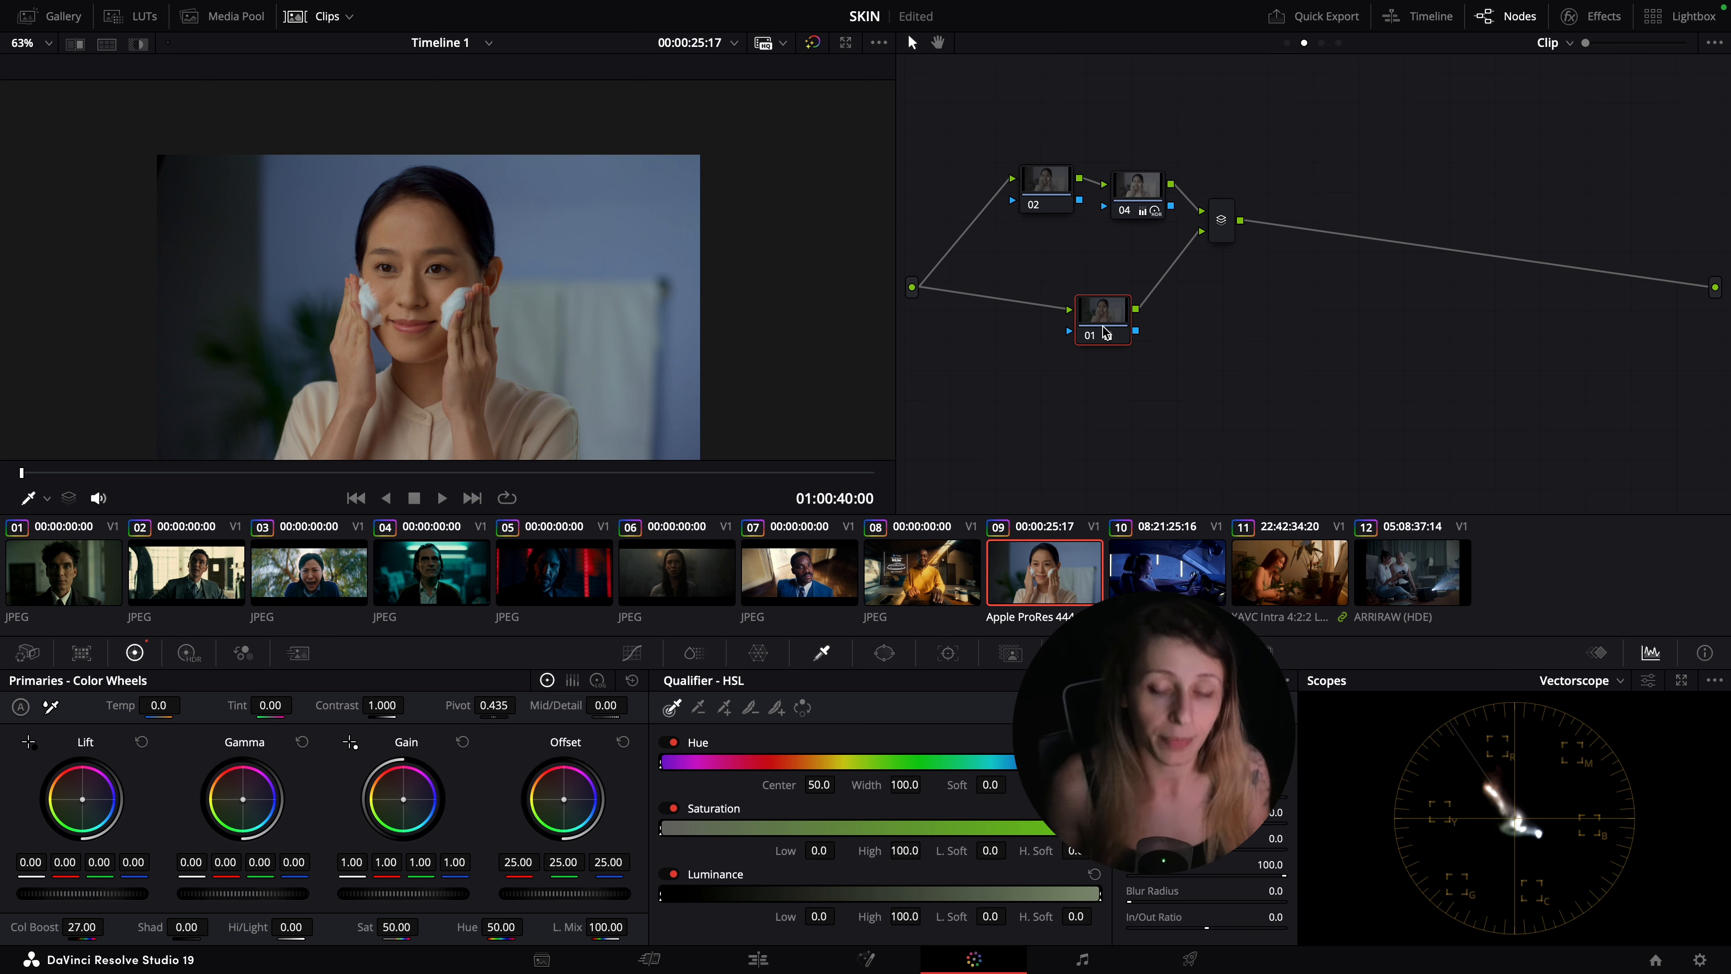
click(1150, 201)
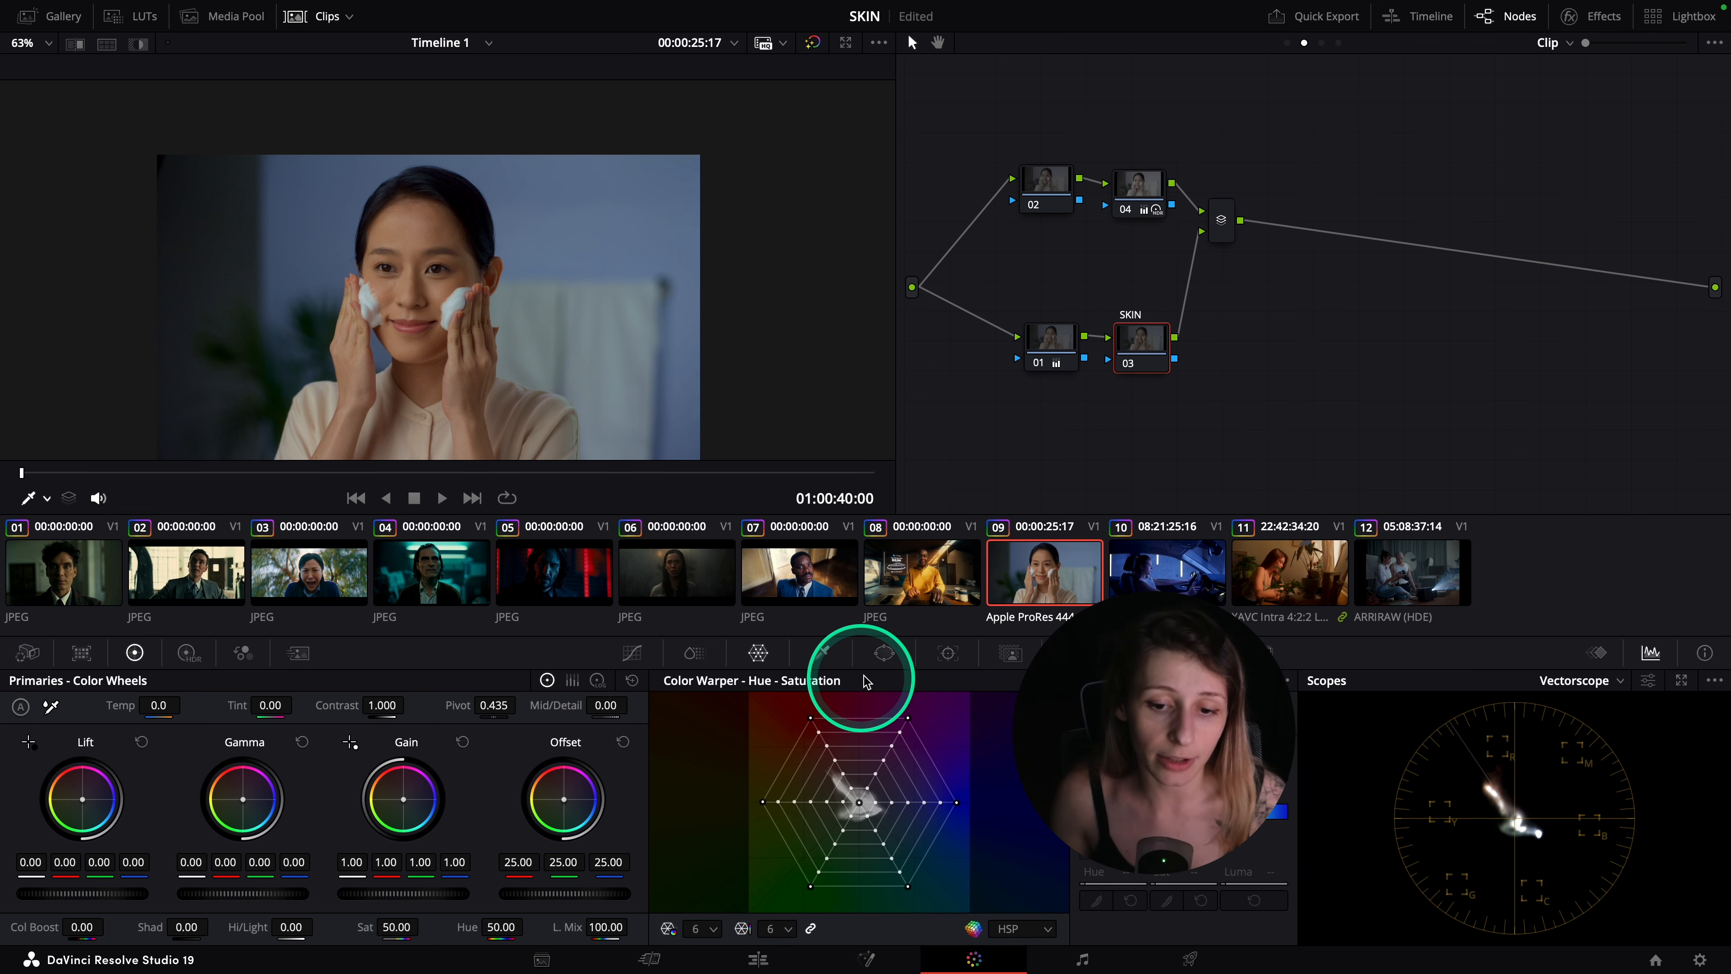
- Add a small circular window over the woman's forehead on the SKIN node and highlight only that area
click(884, 653)
click(695, 796)
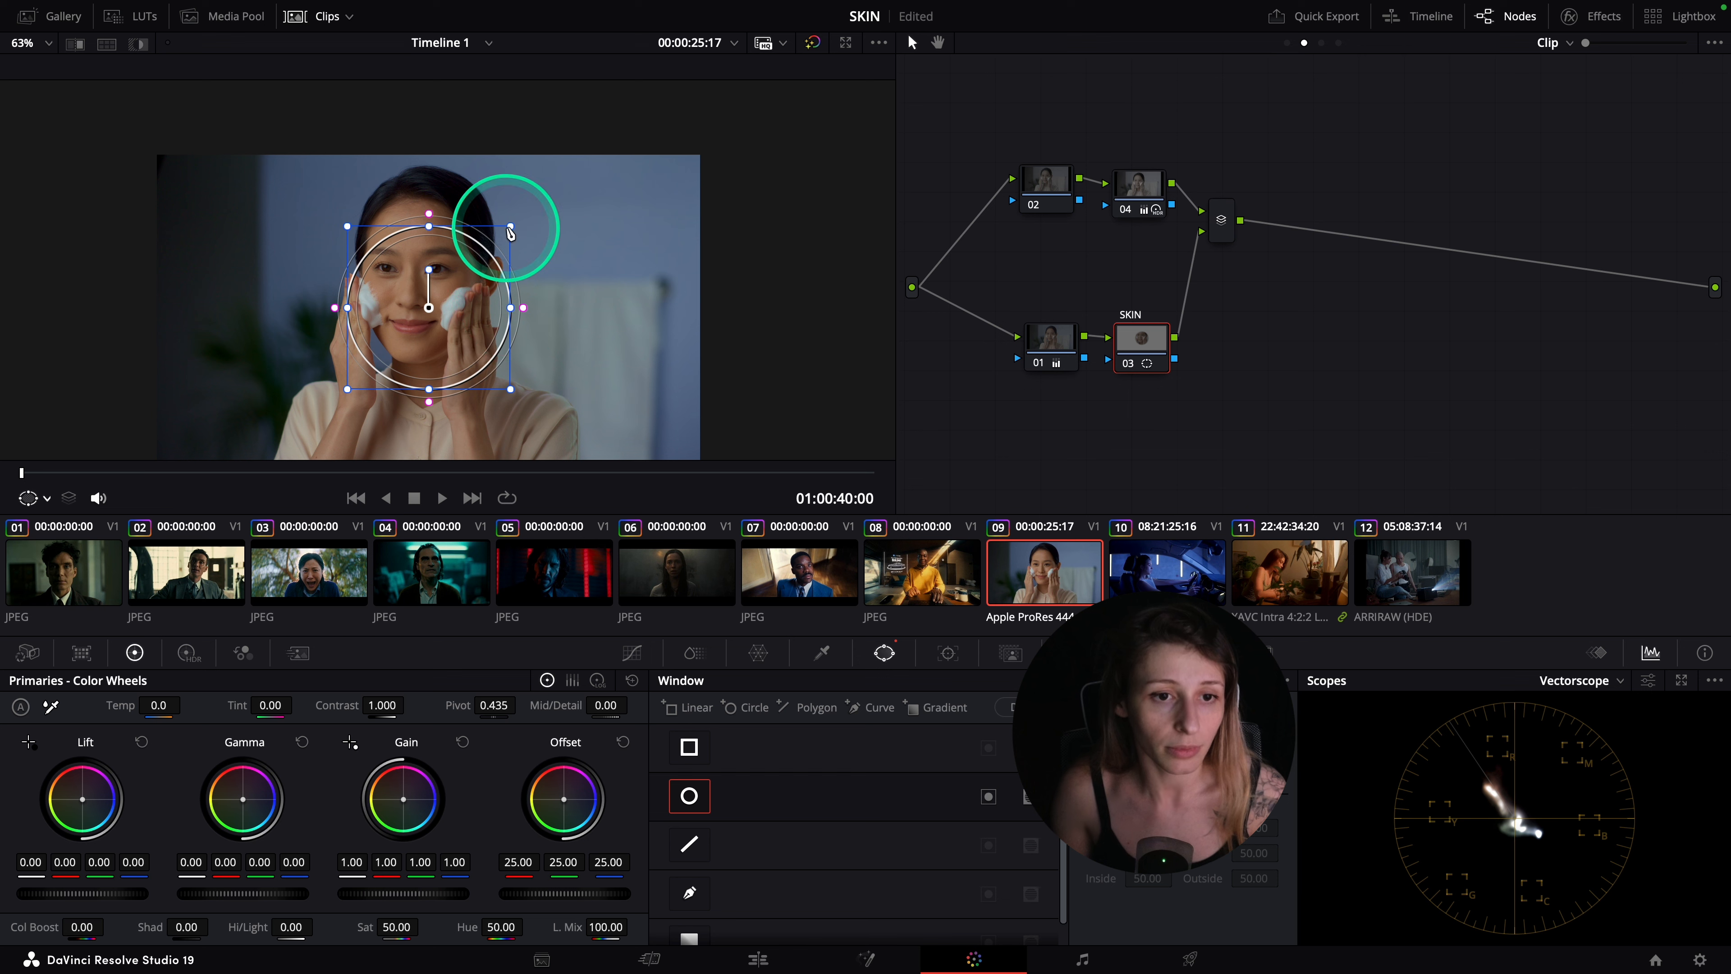
drag(453, 300, 414, 234)
click(138, 44)
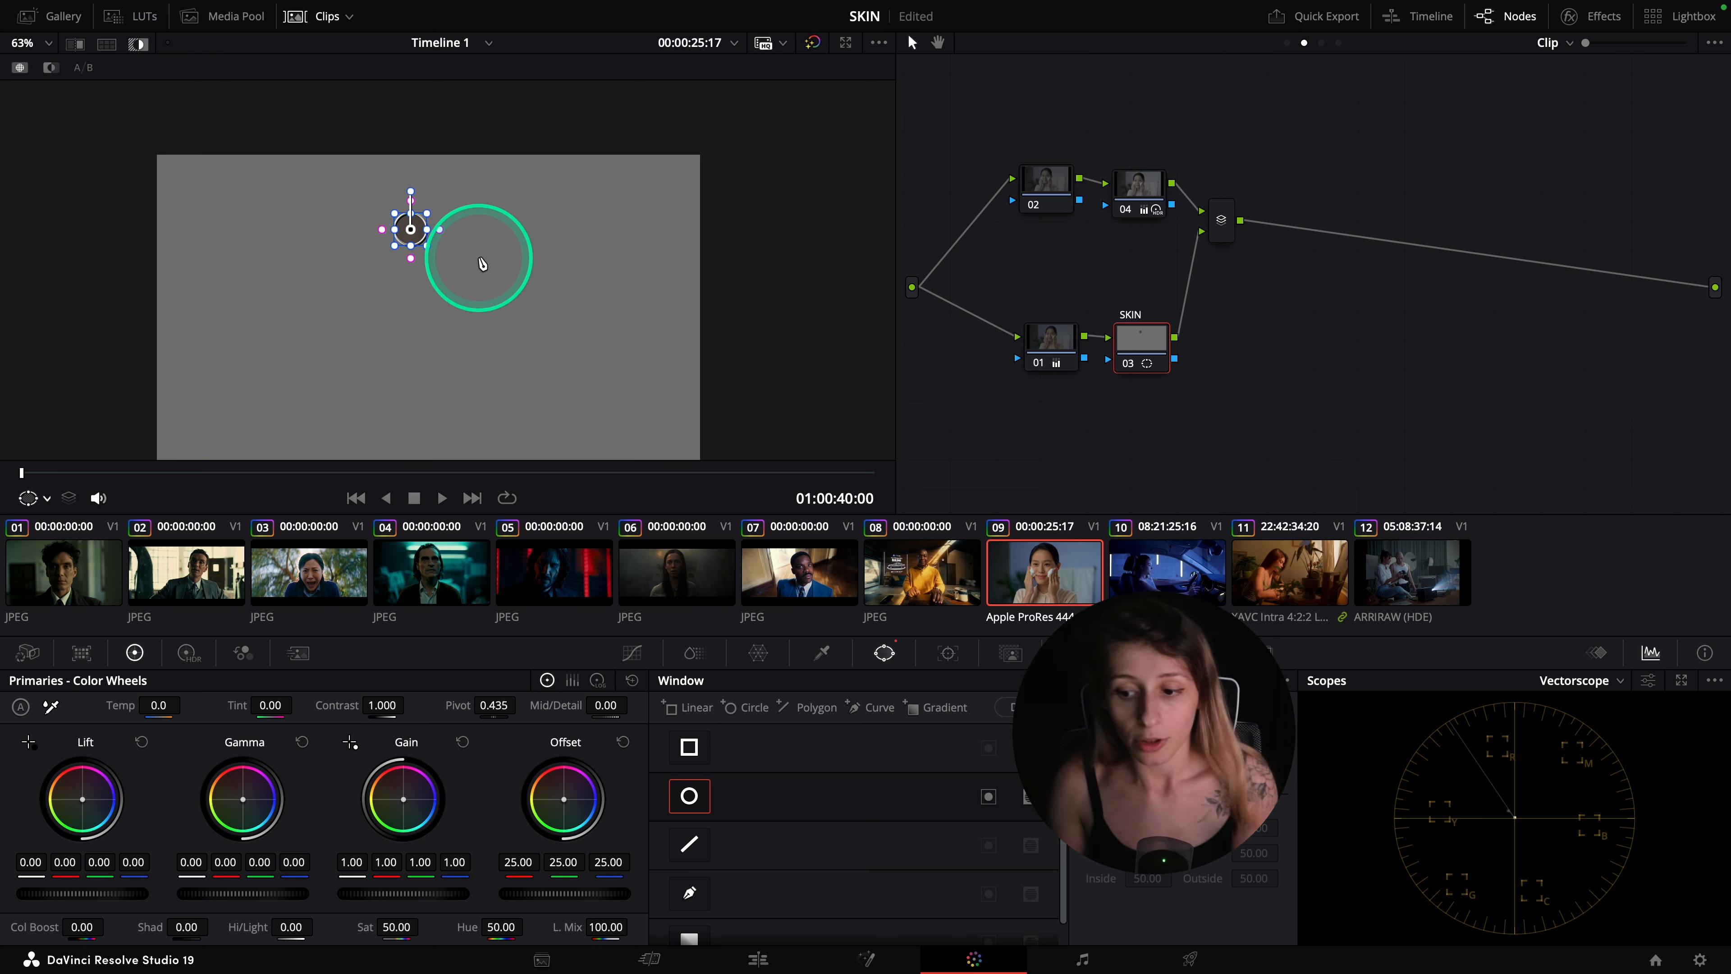
scroll(475, 263, up, 4)
drag(510, 326, 547, 376)
scroll(536, 328, down, 1)
scroll(536, 328, up, 1)
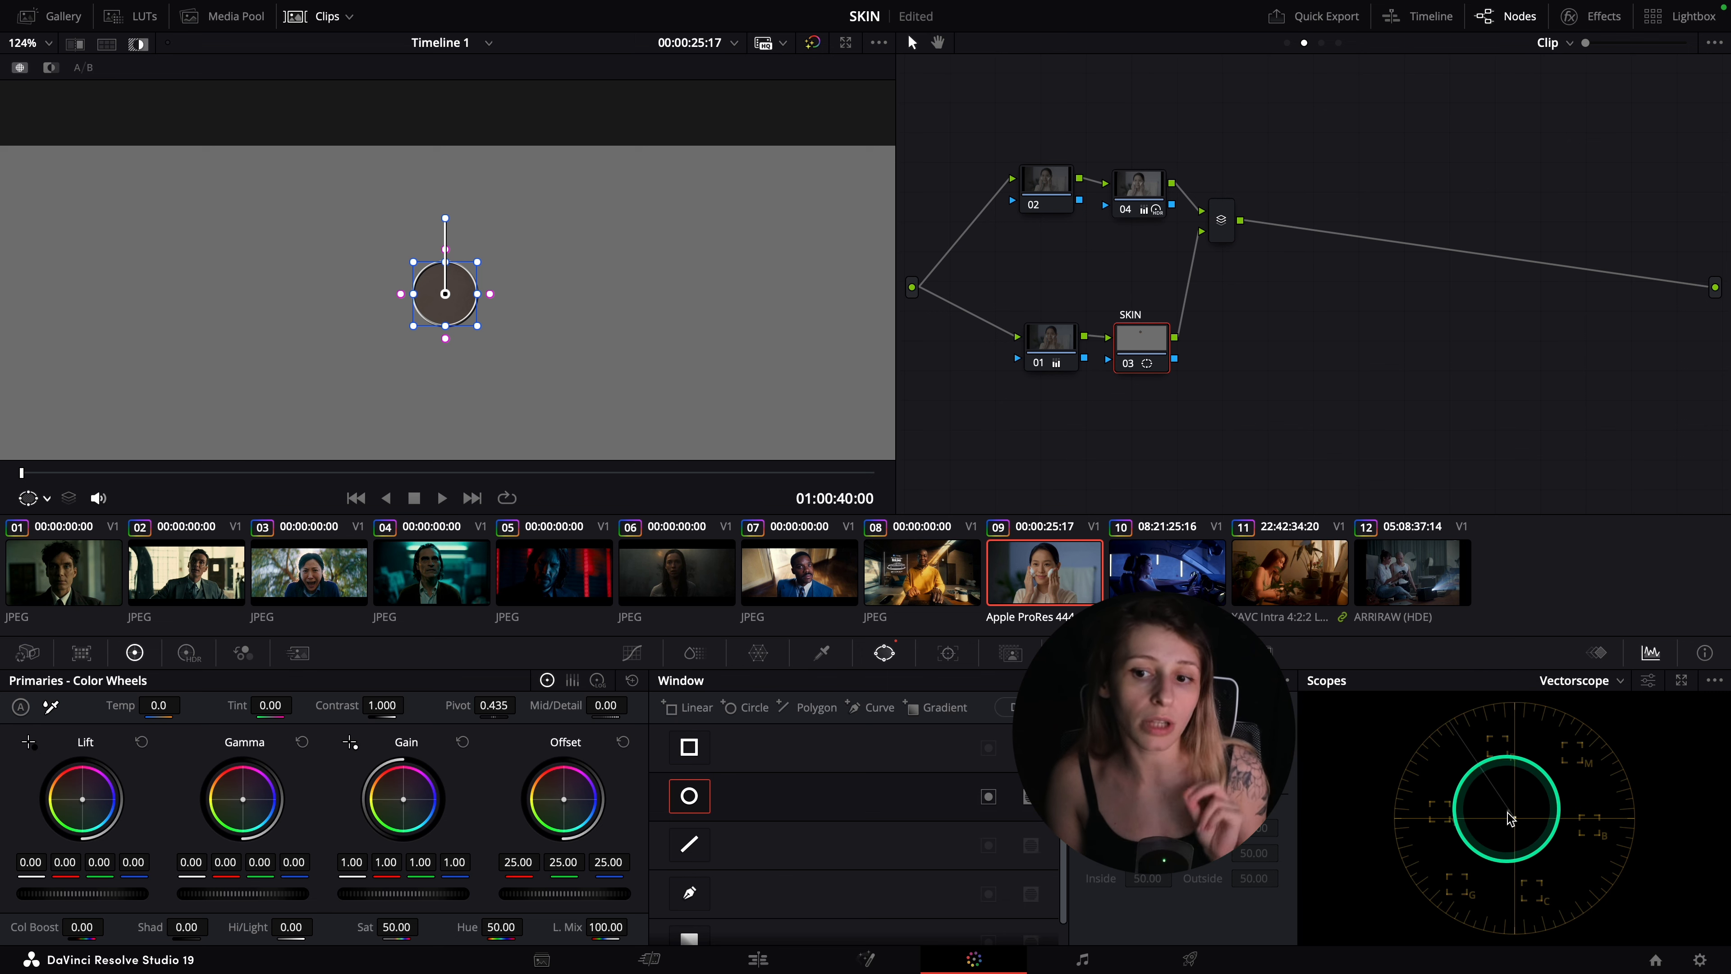
- Set the SKIN node's Color Warper grid to 16 divisions and nudge an outer skin-tone point slightly toward red
click(758, 653)
click(692, 927)
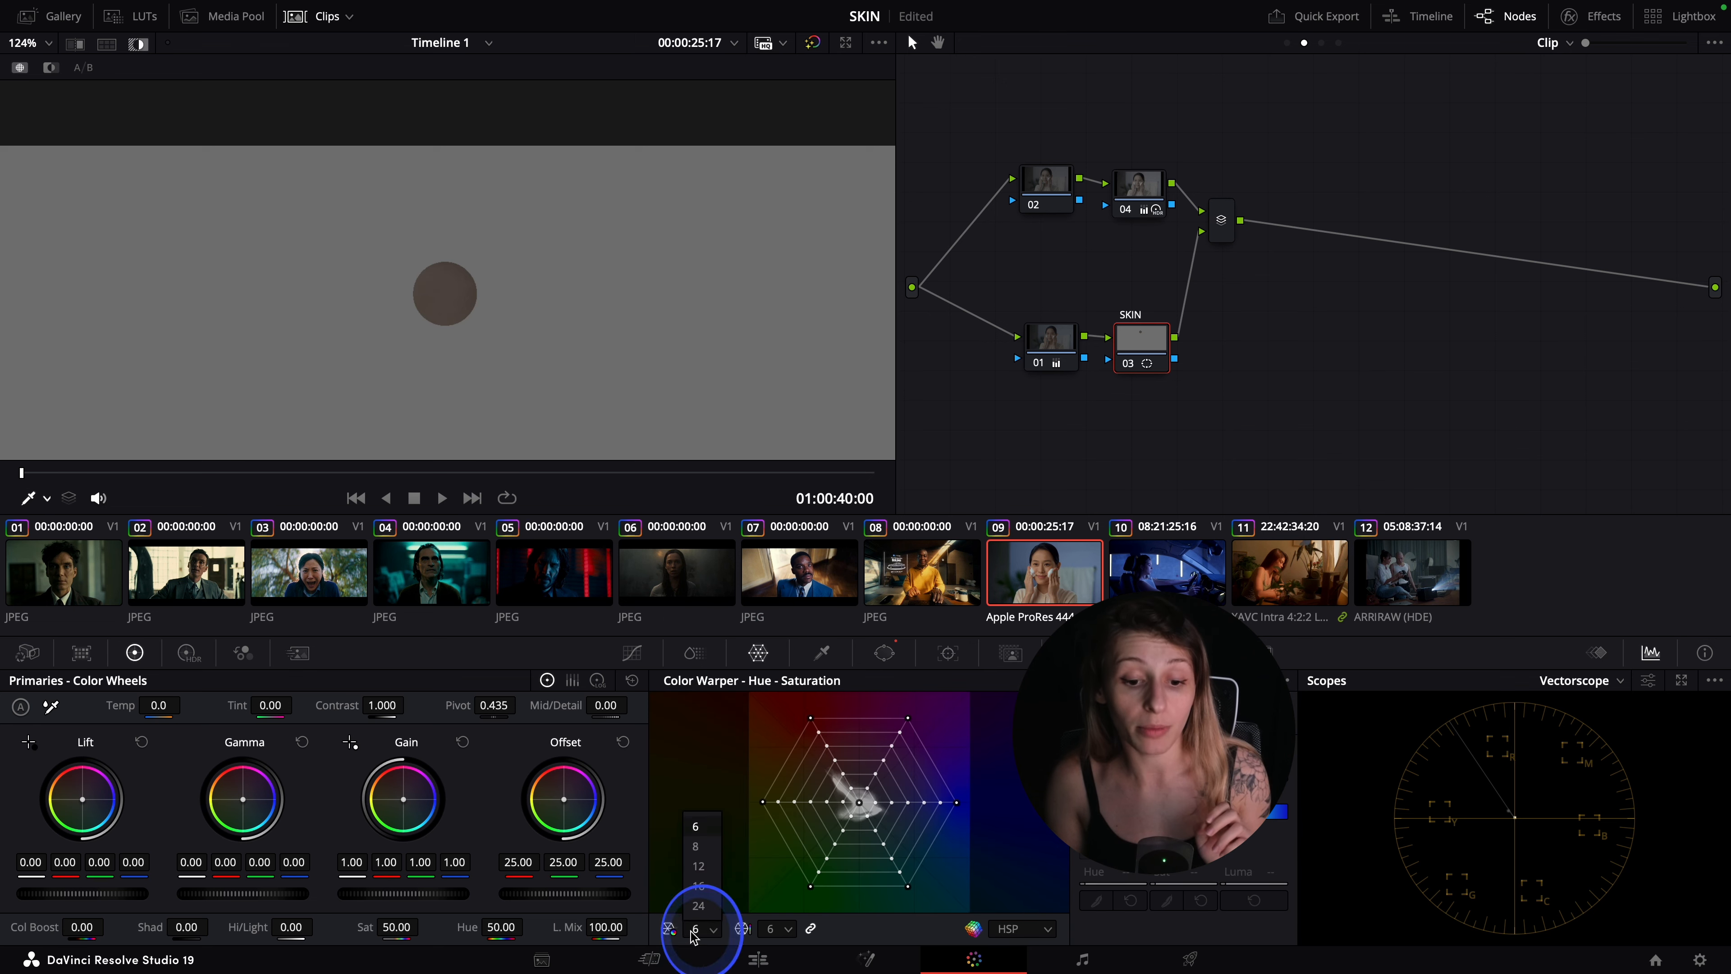
click(707, 886)
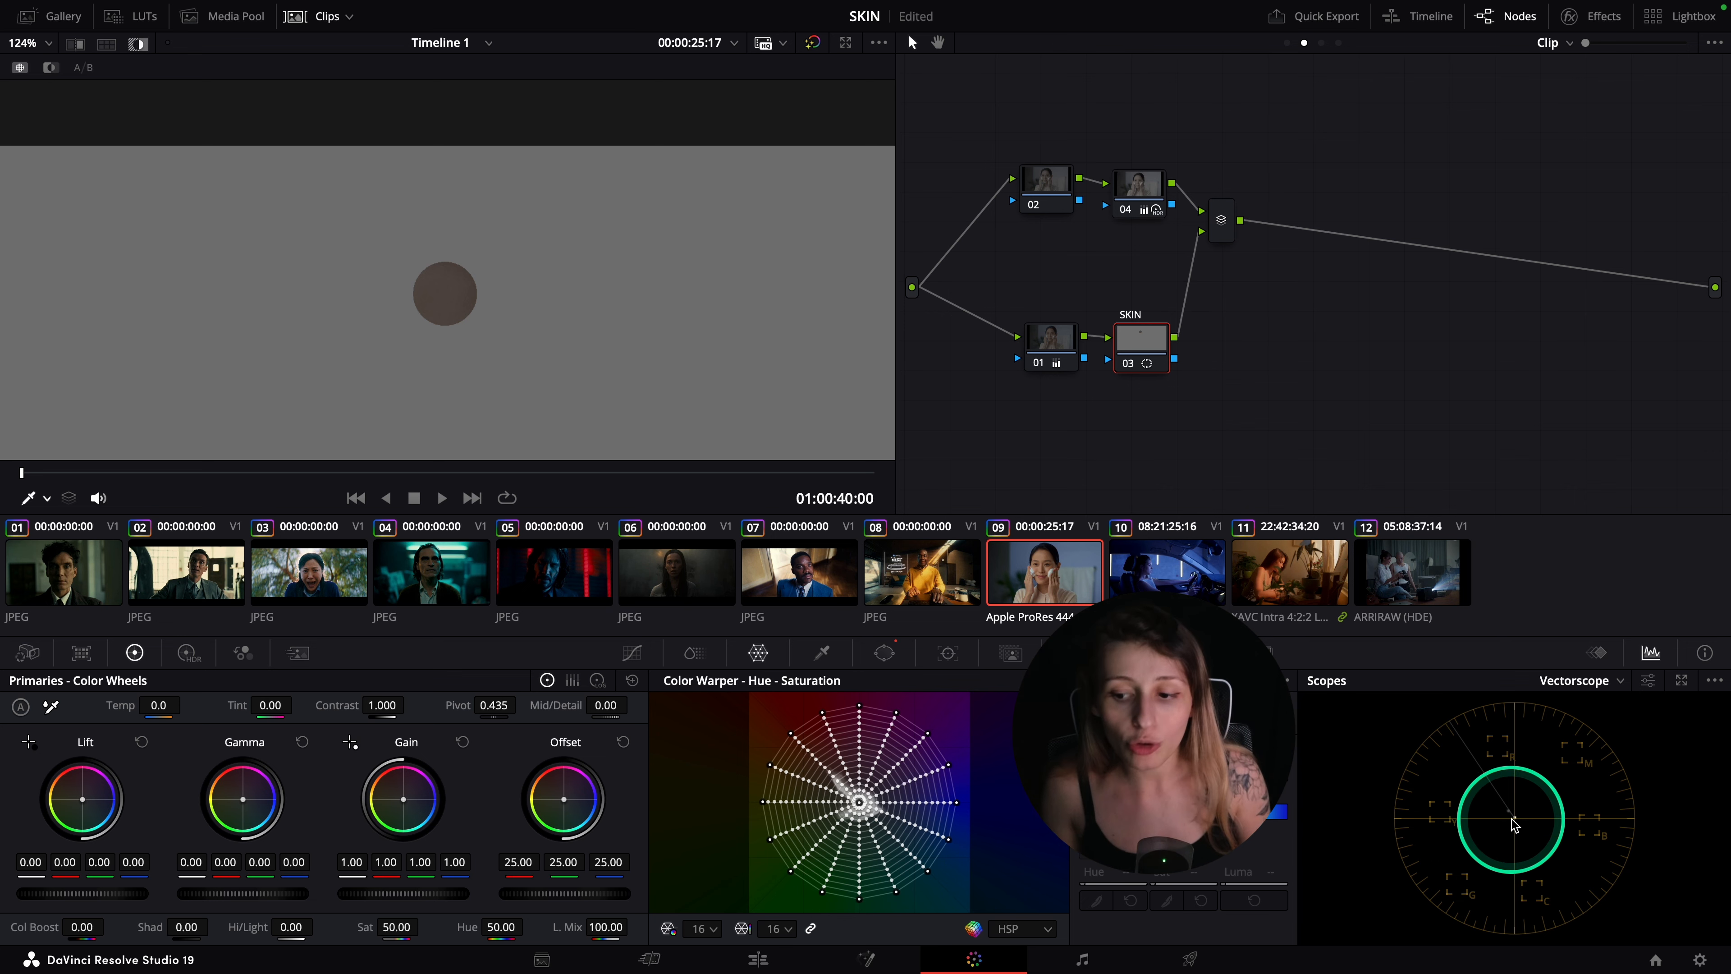
drag(790, 734, 795, 734)
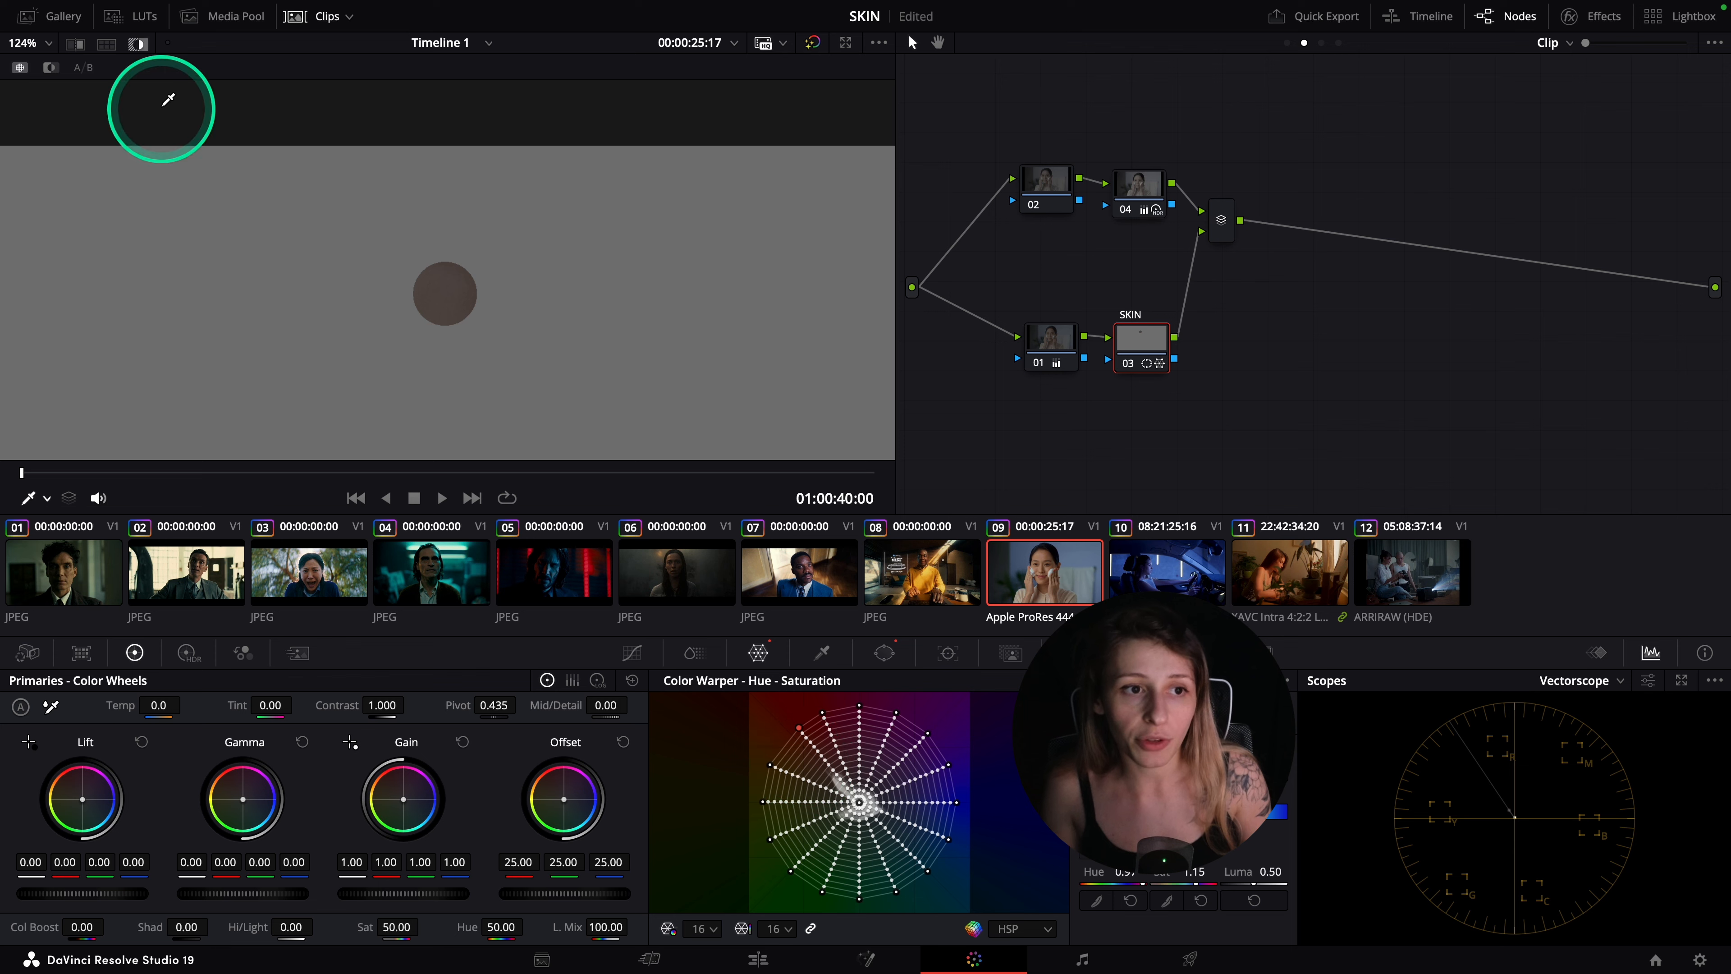
- Turn off the highlight view and remove the circular window from clip 09's SKIN node to show the full image
click(138, 43)
scroll(459, 349, down, 3)
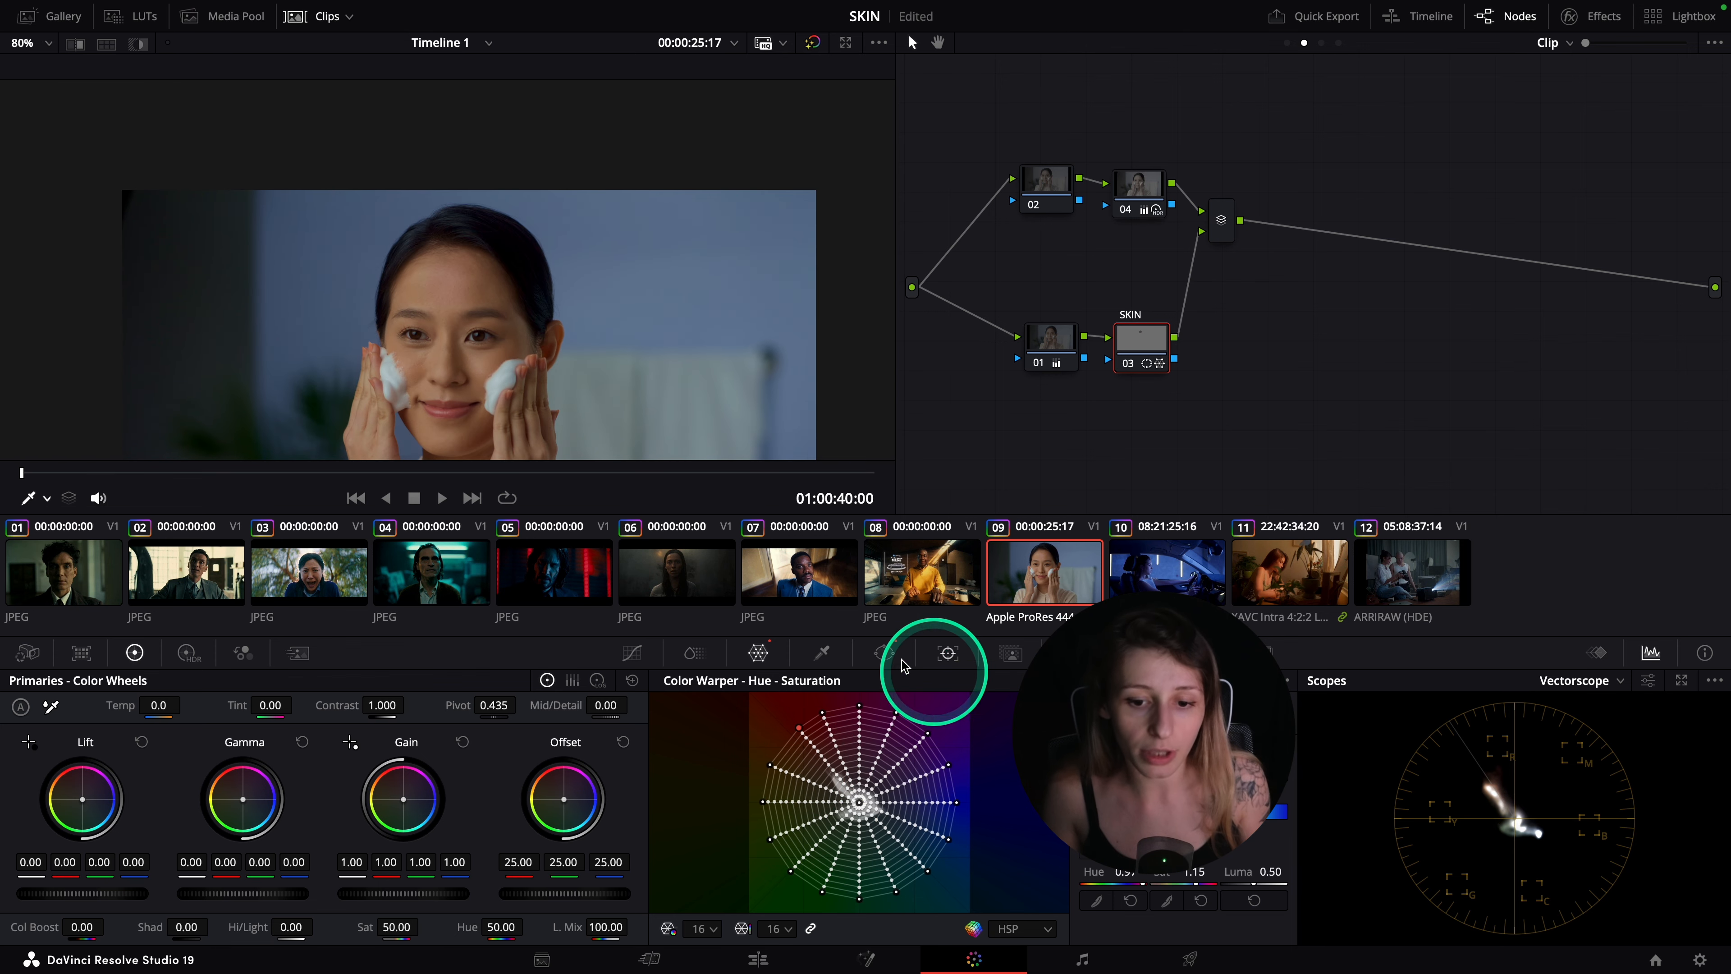
click(884, 653)
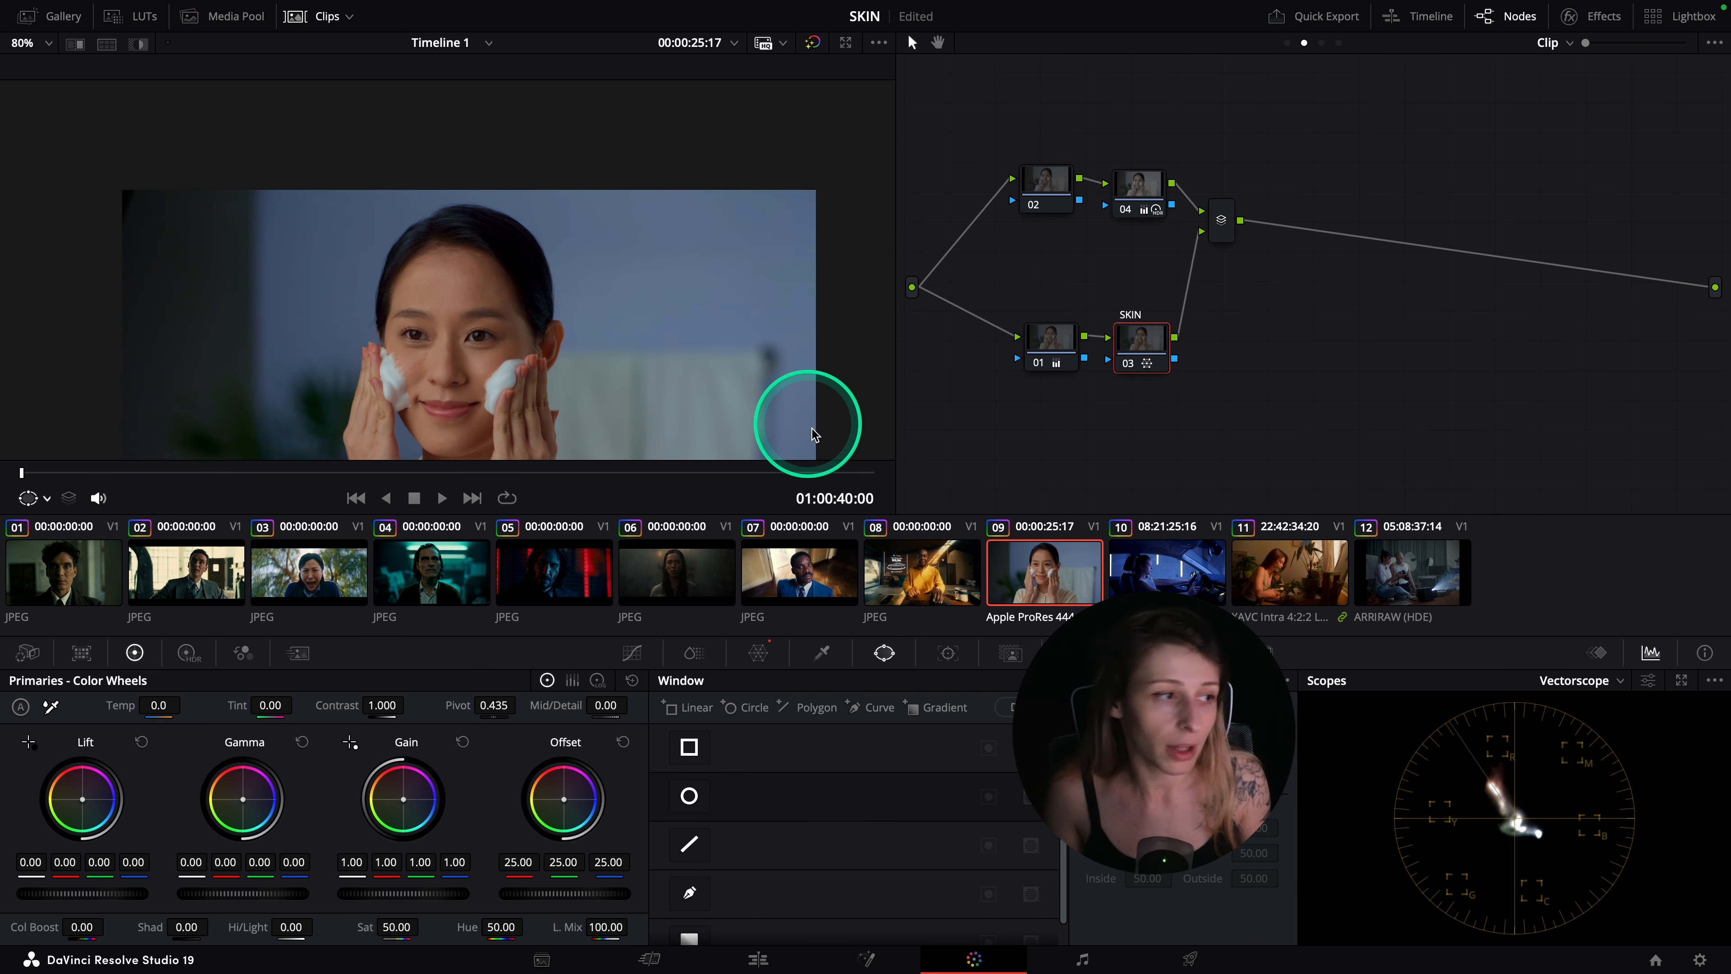
scroll(558, 242, down, 2)
drag(546, 306, 561, 242)
scroll(563, 288, up, 2)
scroll(564, 293, down, 1)
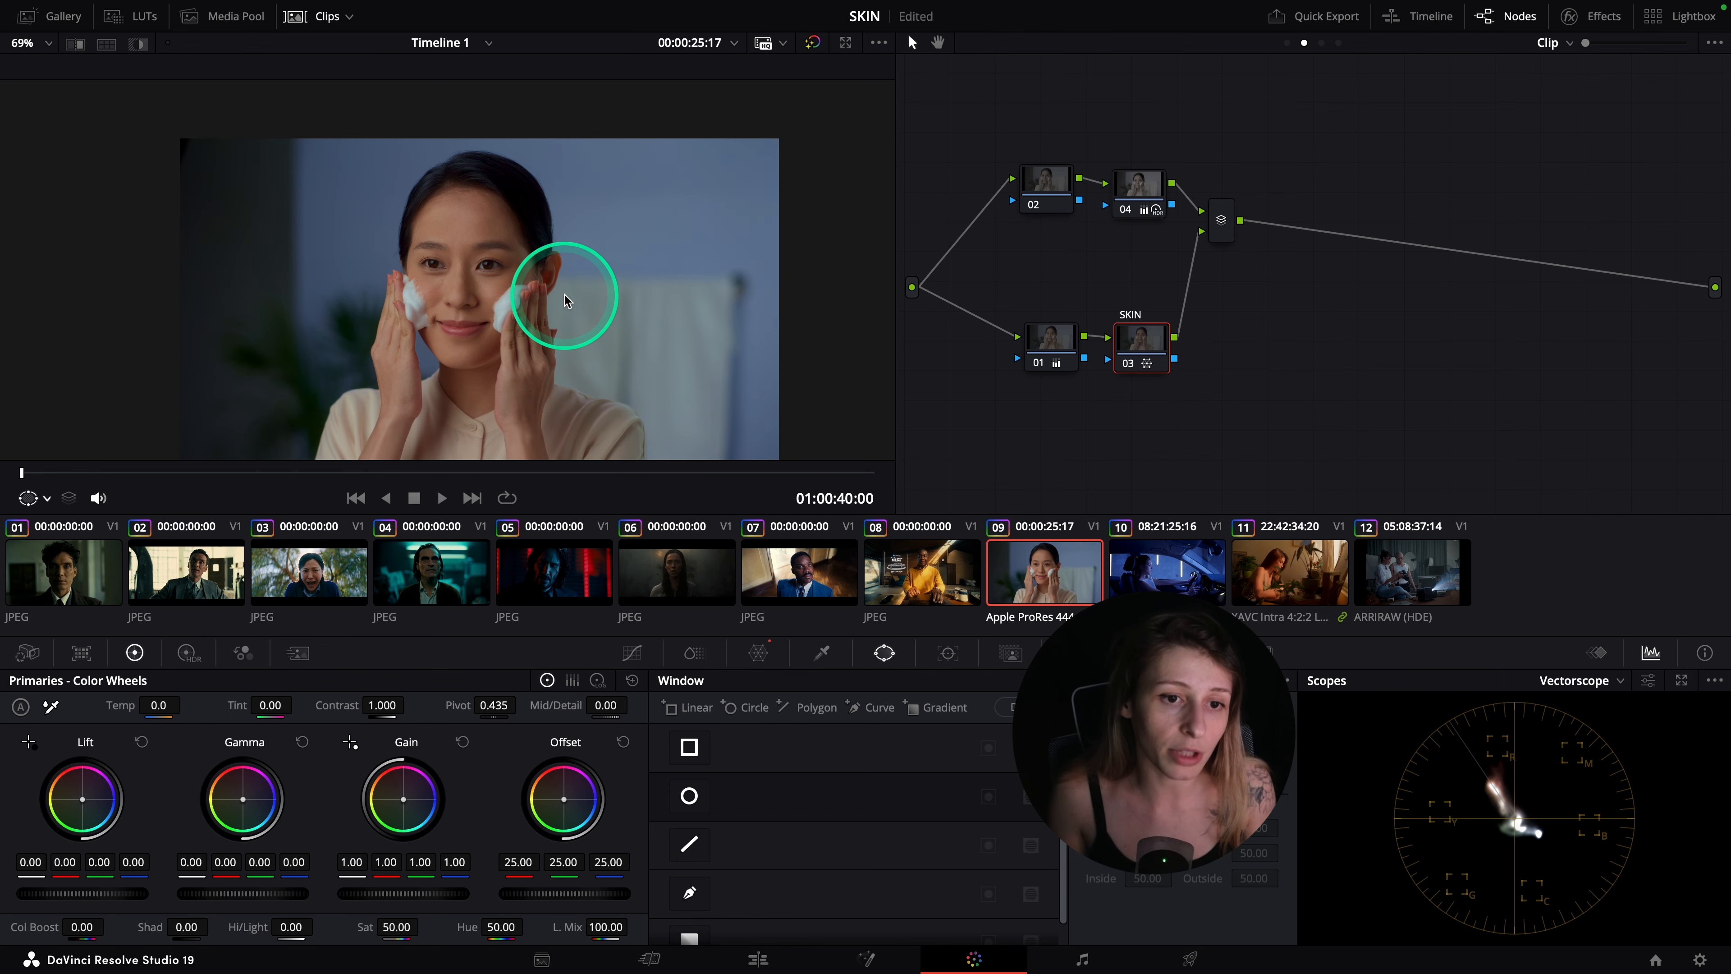
scroll(568, 307, up, 1)
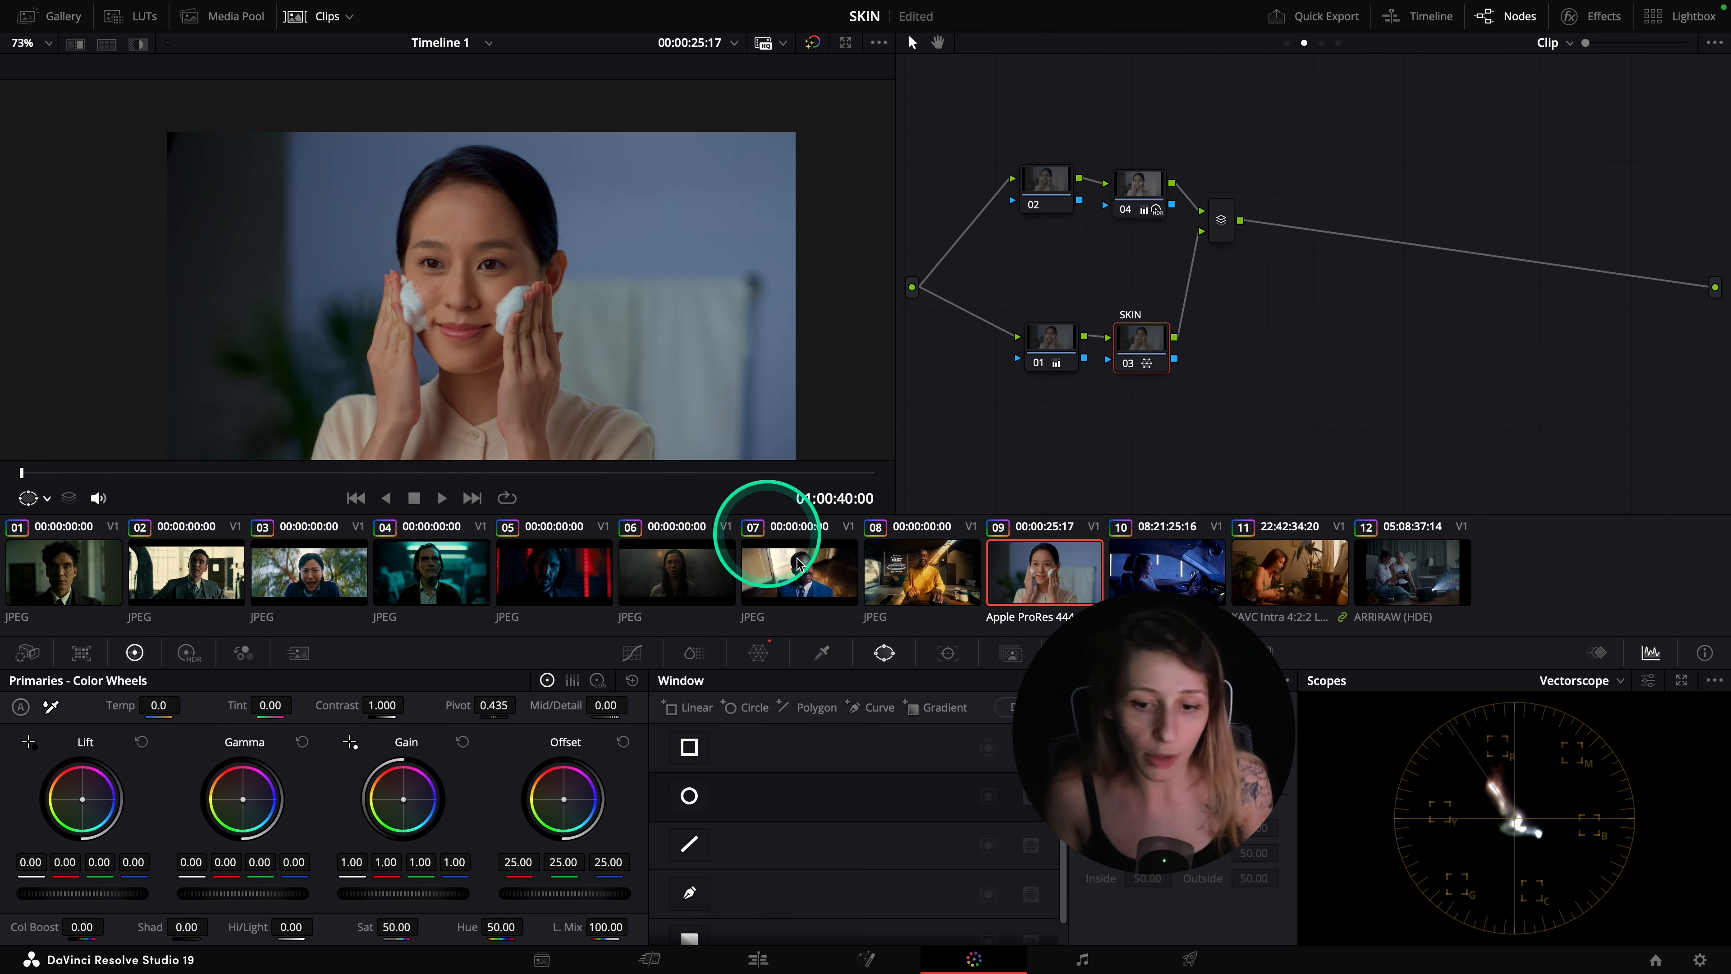
- Refine the SKIN node's Color Warper skin-tone point to a saturation of 1.13 and review clip 09 full screen
click(784, 654)
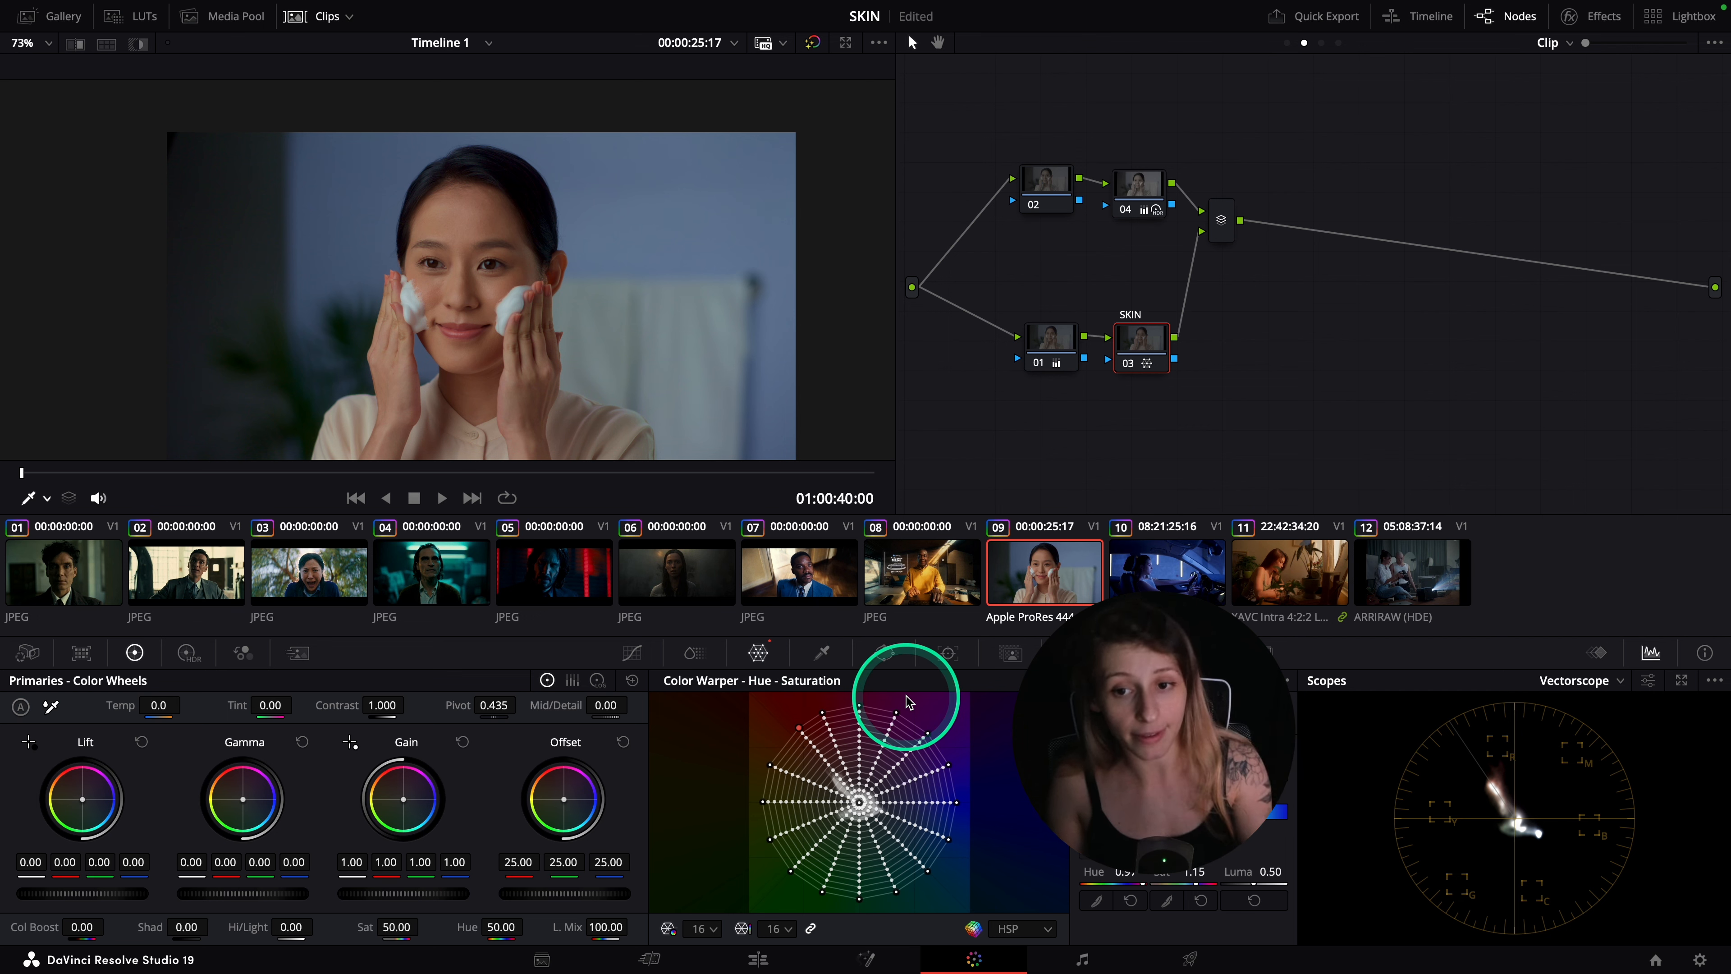
click(134, 45)
click(134, 45)
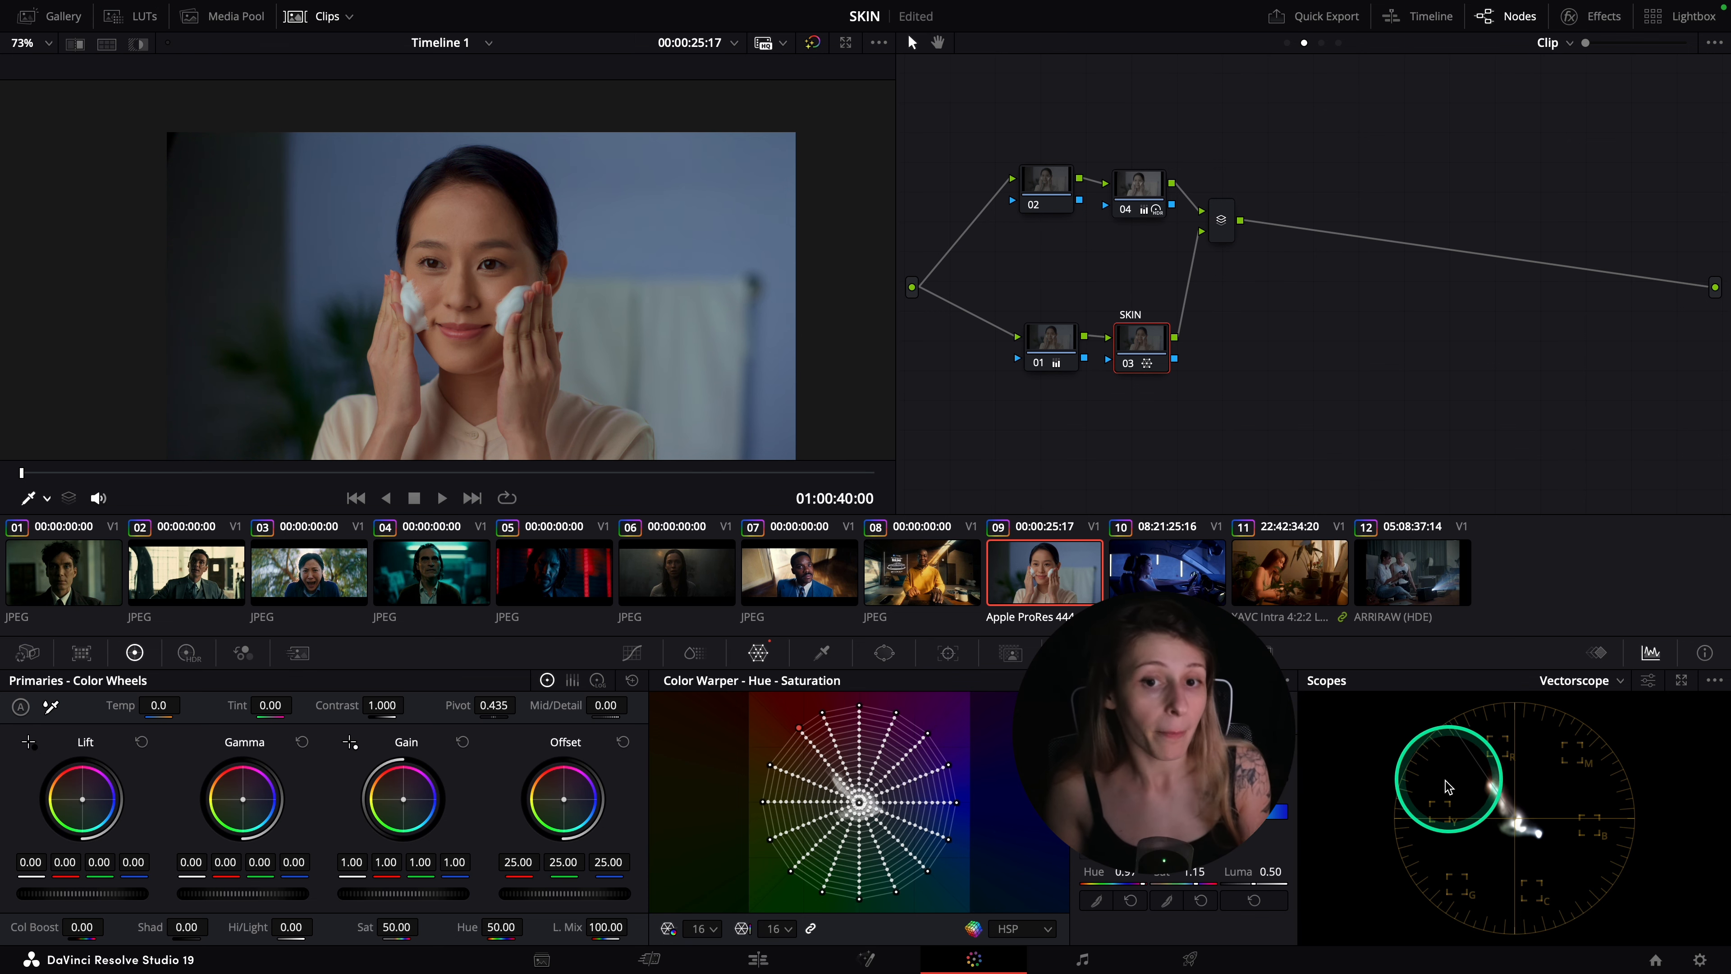
click(801, 733)
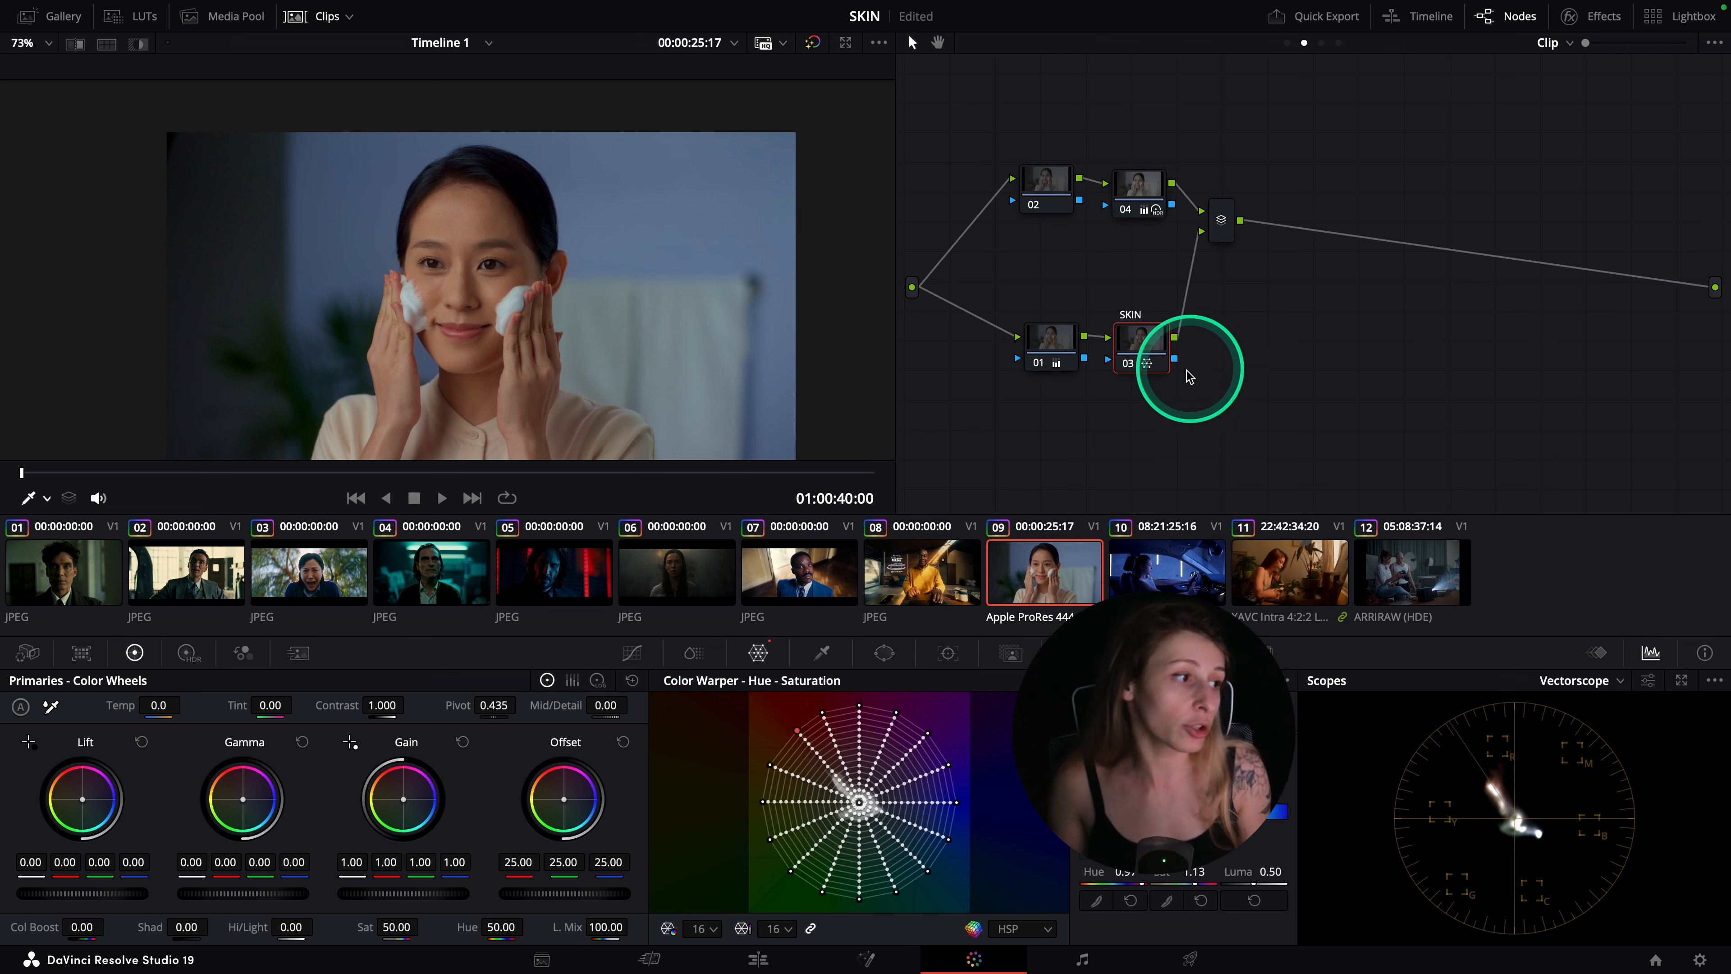
key(ctrl+f)
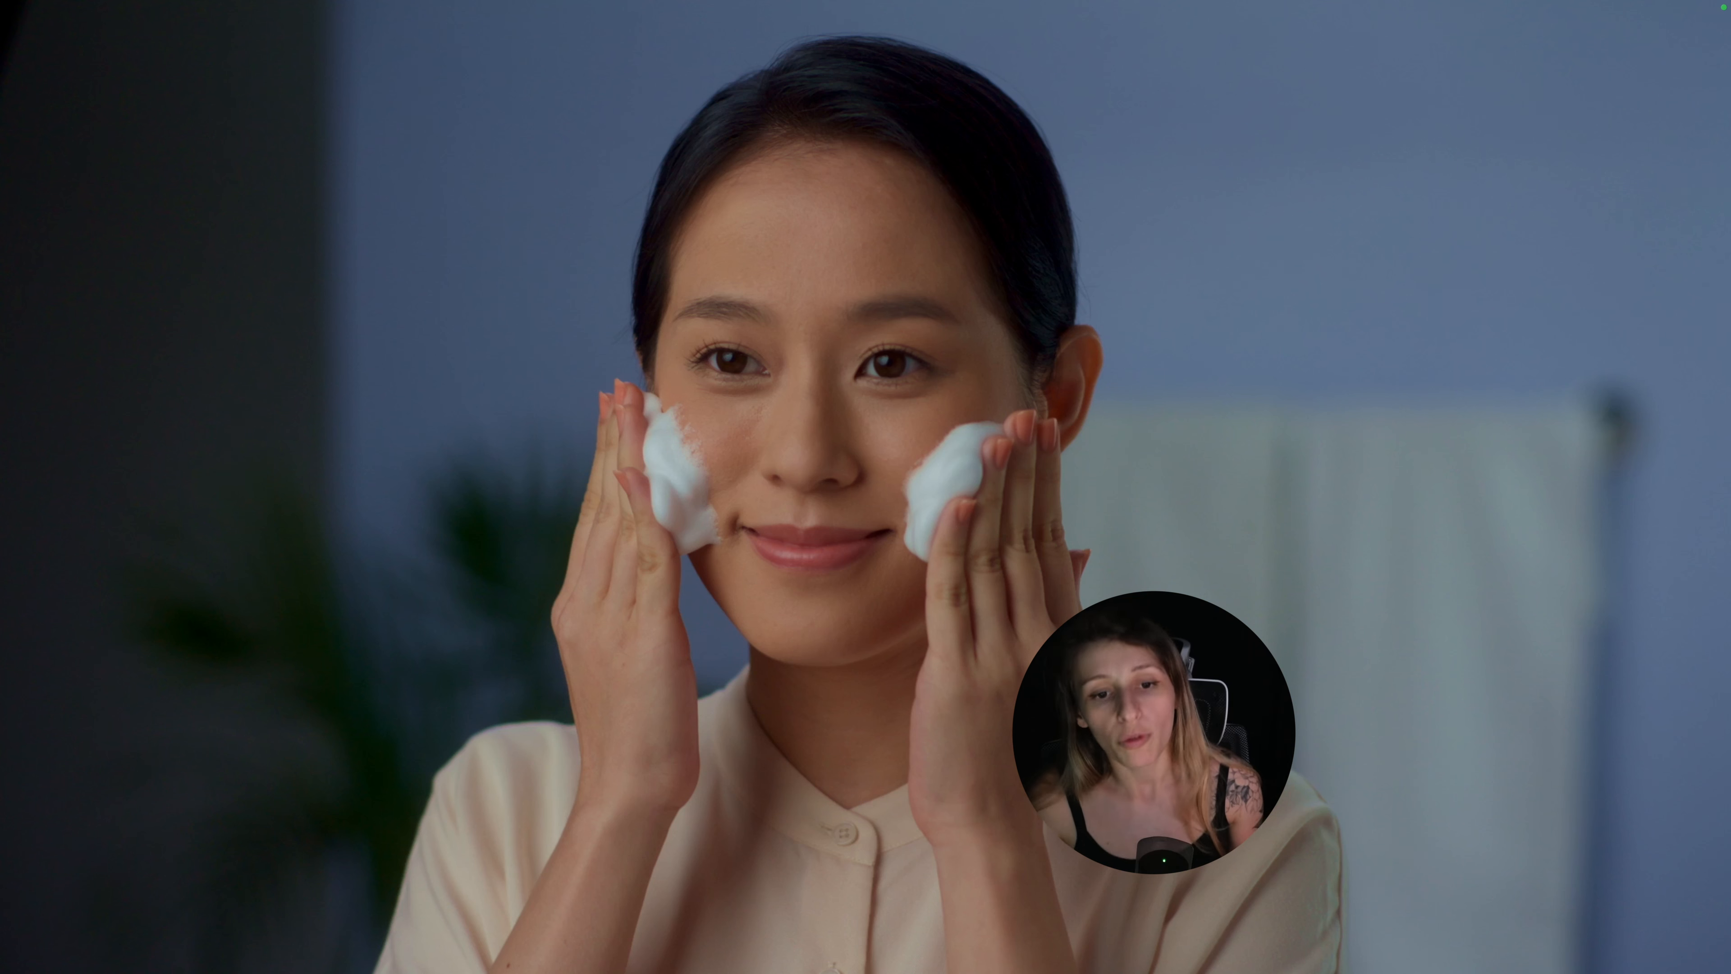
key(Escape)
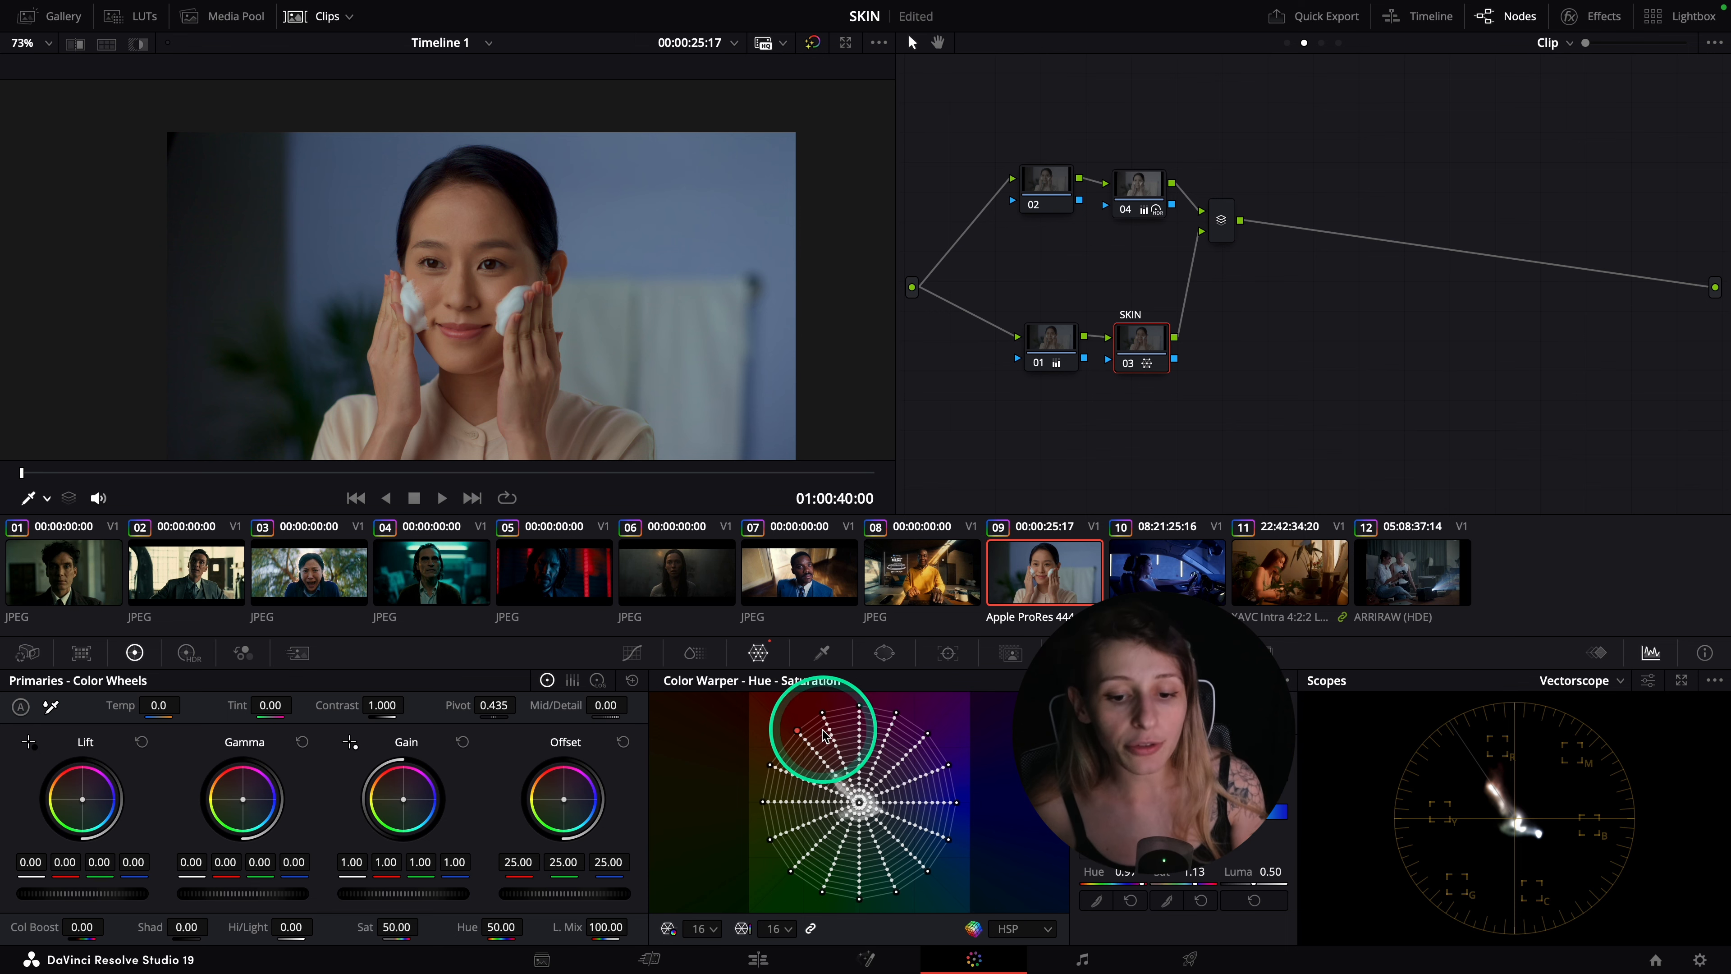
click(1287, 680)
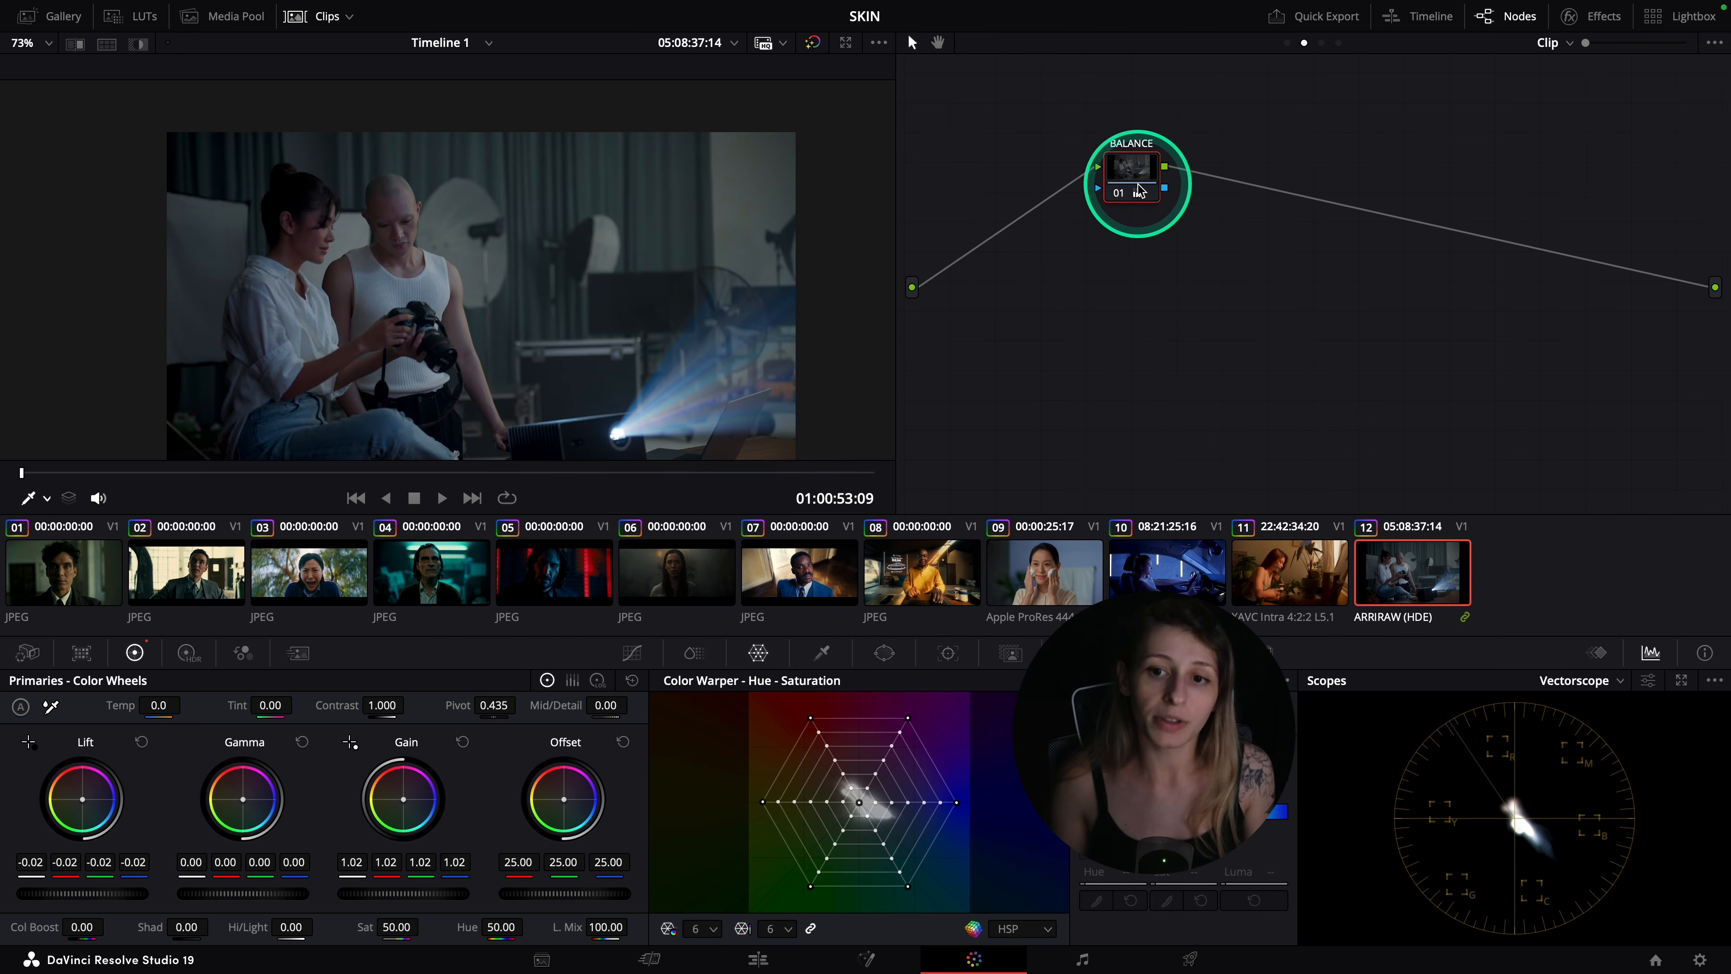
drag(1136, 174, 1064, 261)
key(shift+s)
click(1069, 250)
key(BackSpace)
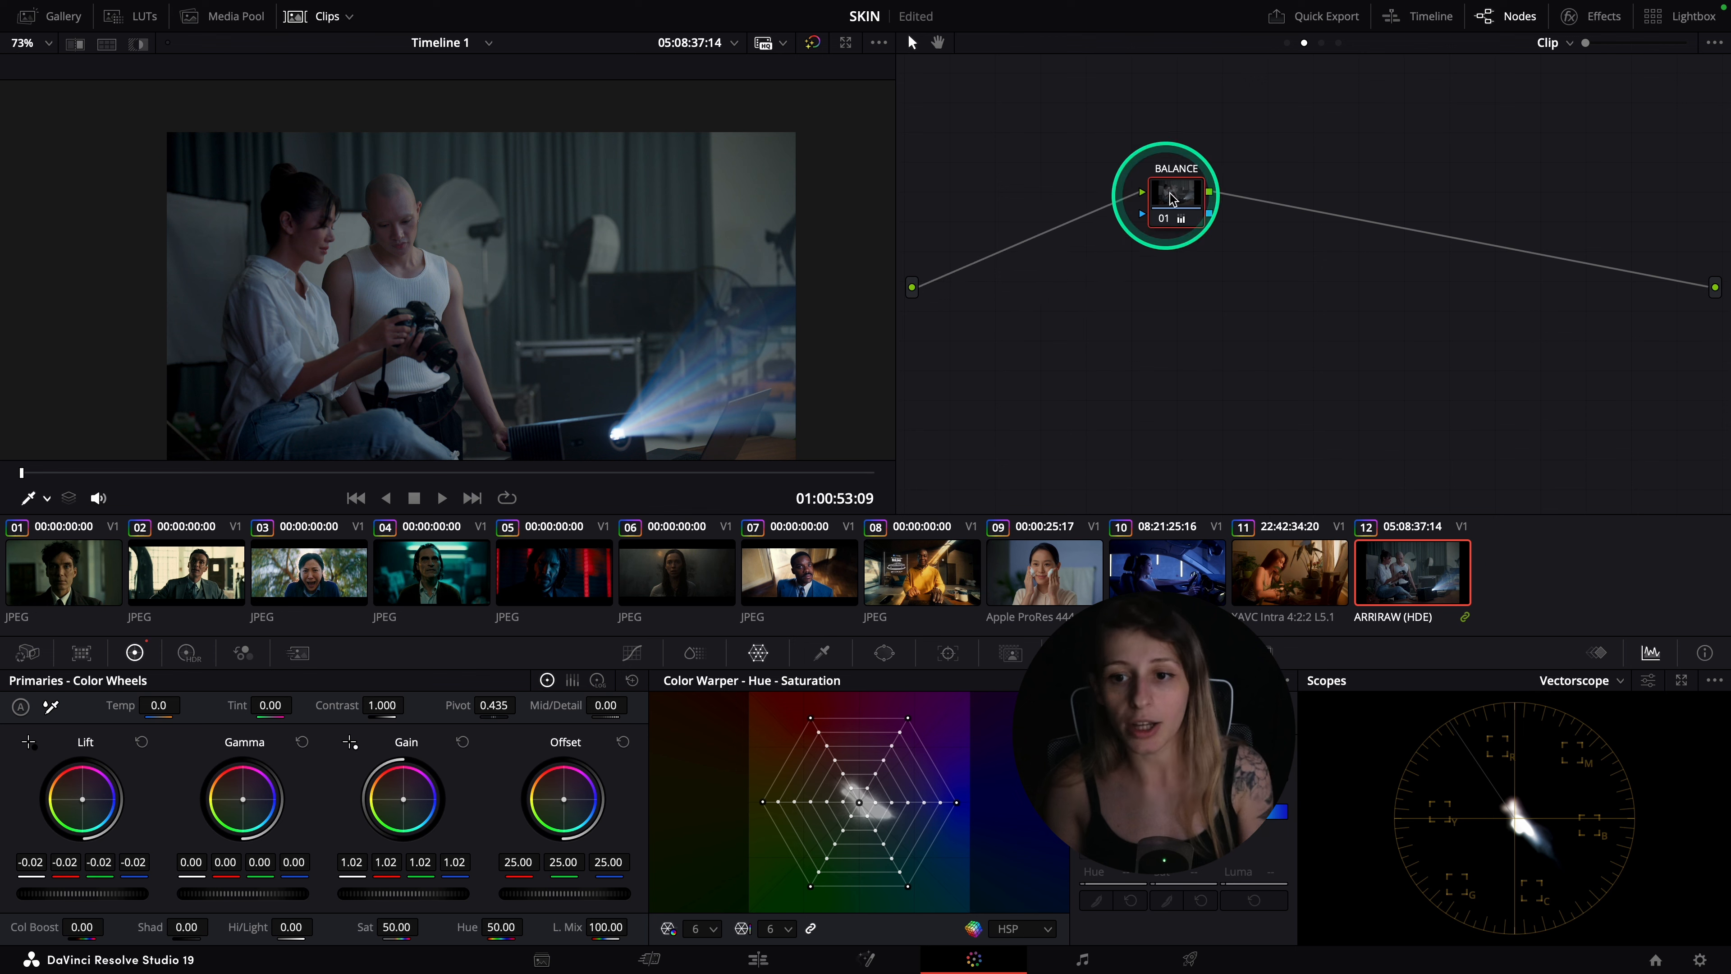
- On clip 12, reposition the BALANCE node and add a serial node after it with a circular window
drag(1170, 192, 1134, 216)
key(alt+s)
click(884, 652)
click(689, 795)
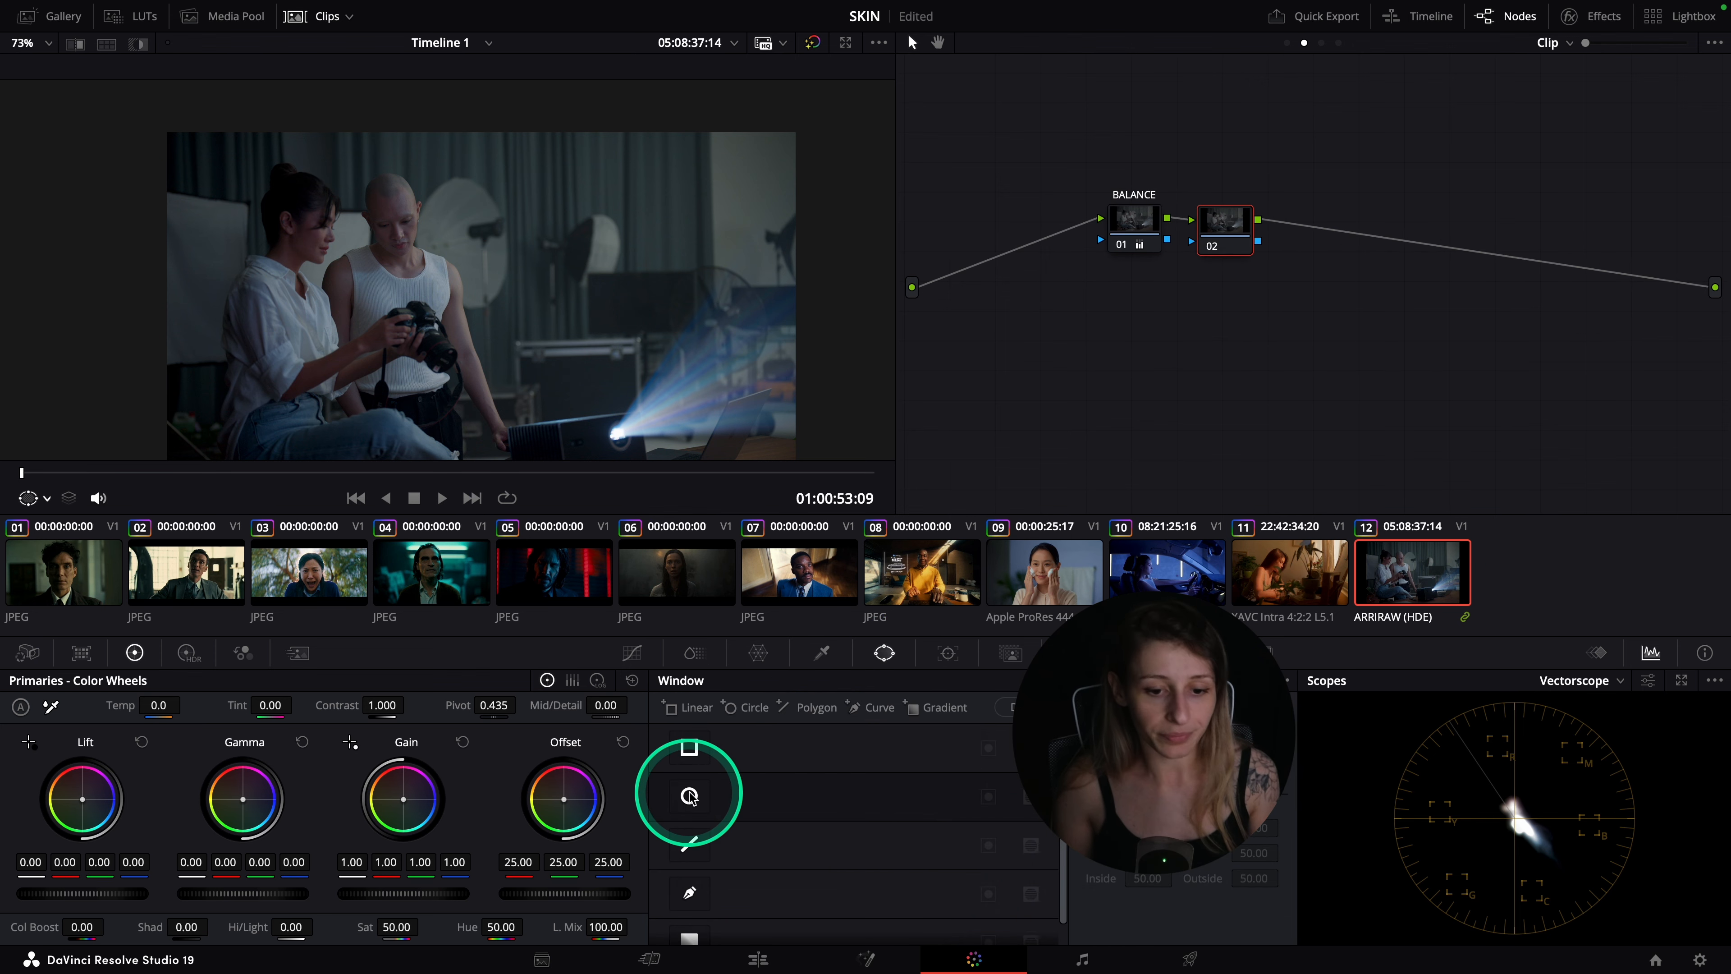
- Fit the circular window over the woman's cheek on node 02 and highlight only that area
drag(517, 298, 333, 244)
scroll(422, 287, up, 4)
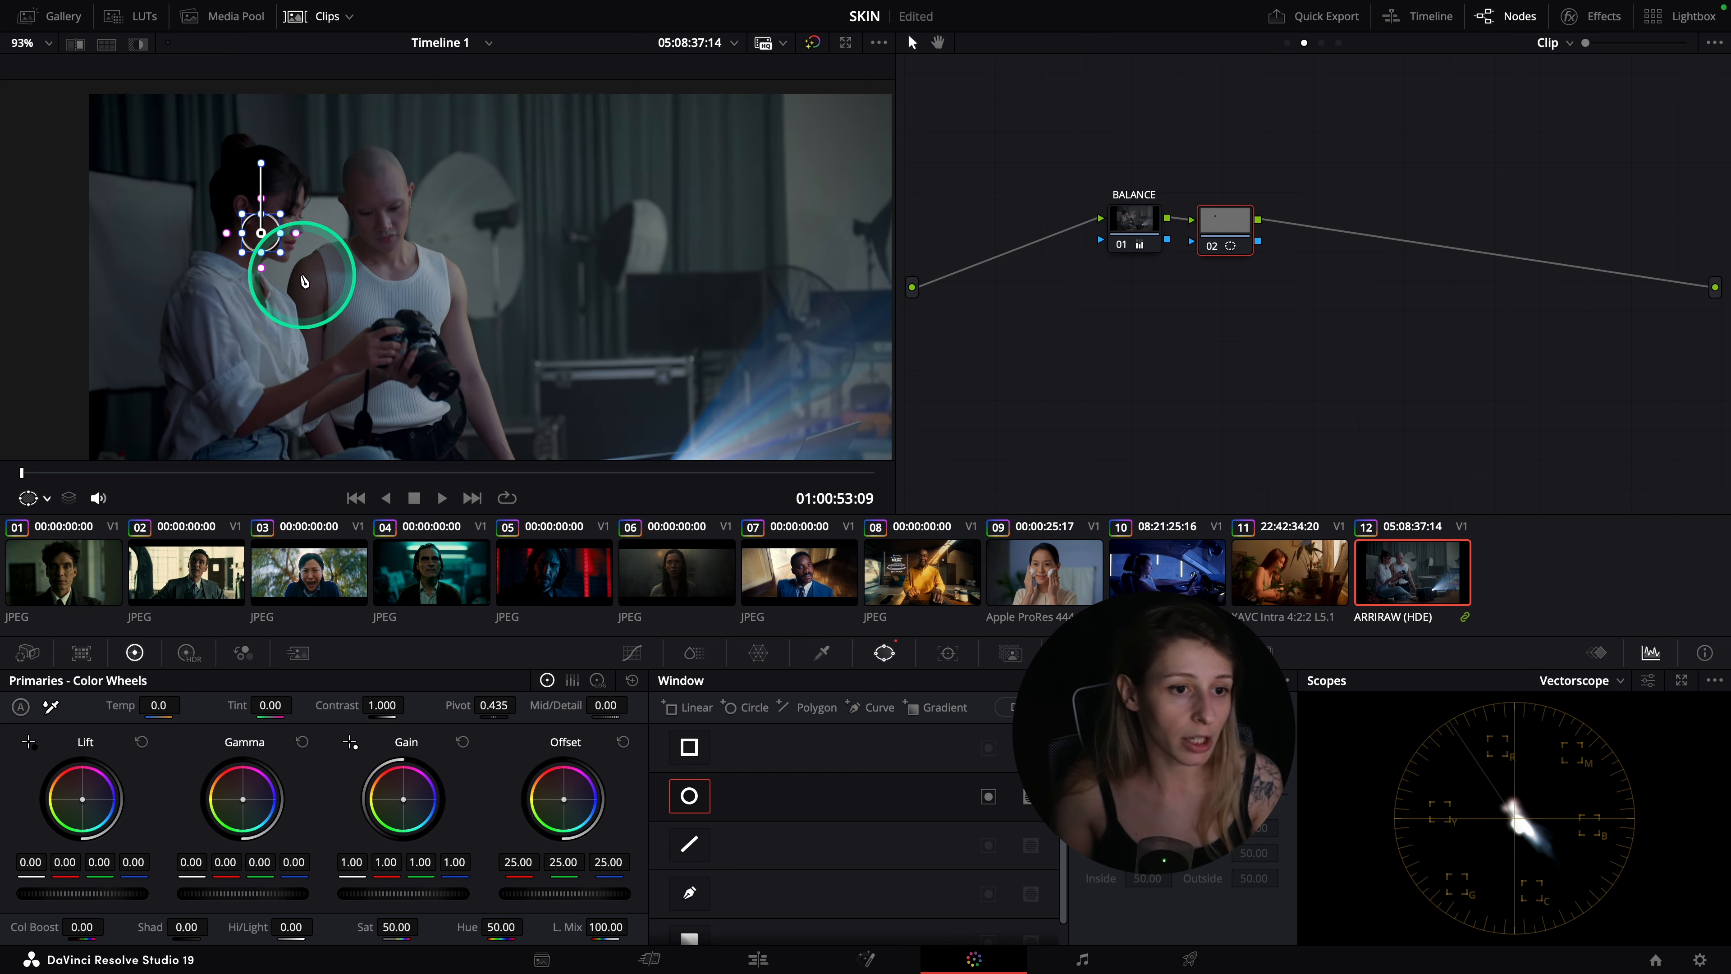
drag(233, 277, 421, 349)
drag(347, 289, 354, 290)
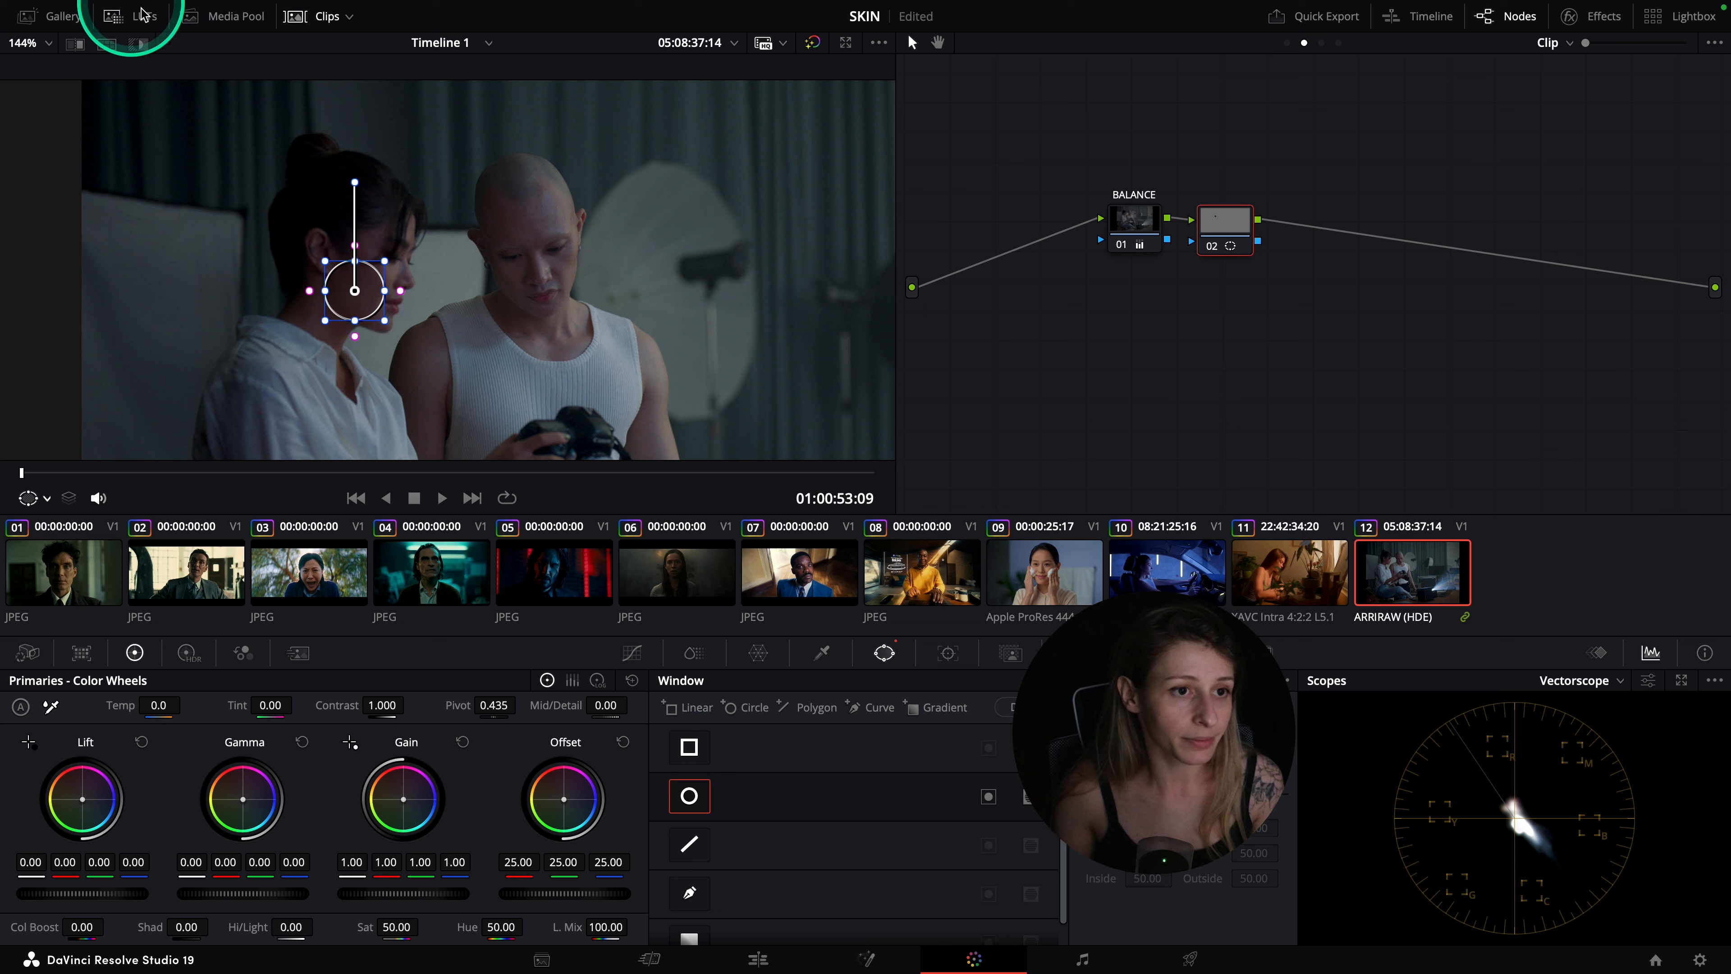
click(138, 44)
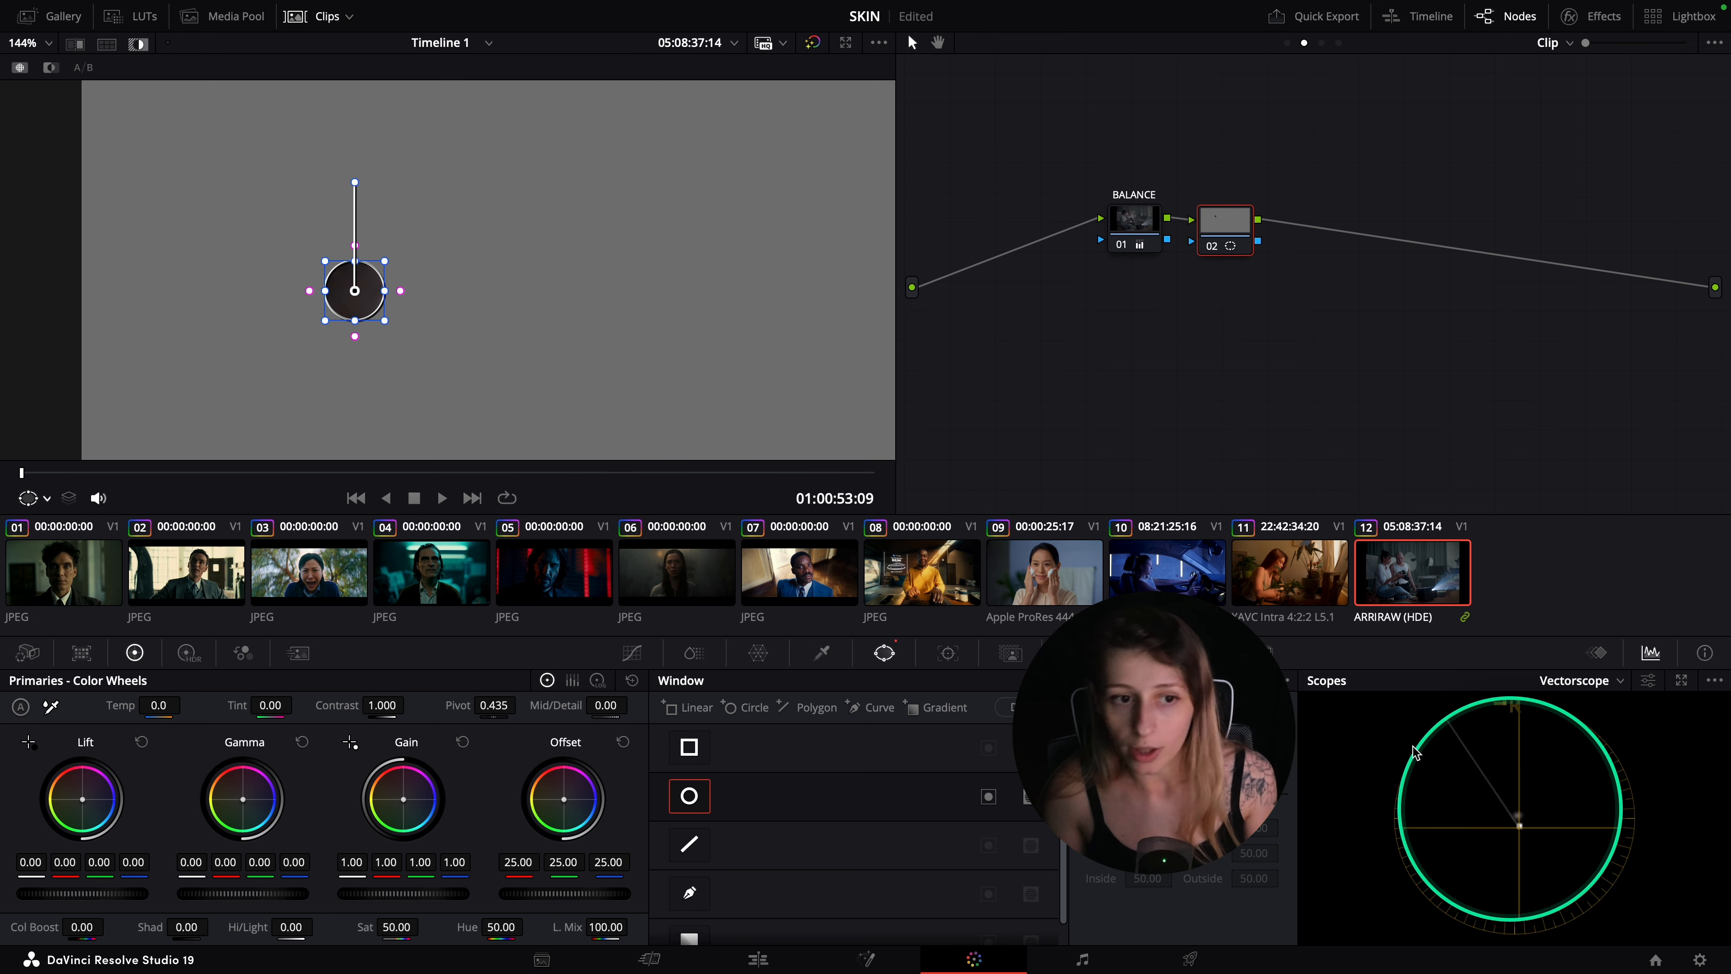
- Set node 02's Color Warper grid to 16 divisions and shift an outer skin-tone point to a saturation of 1.21
click(758, 654)
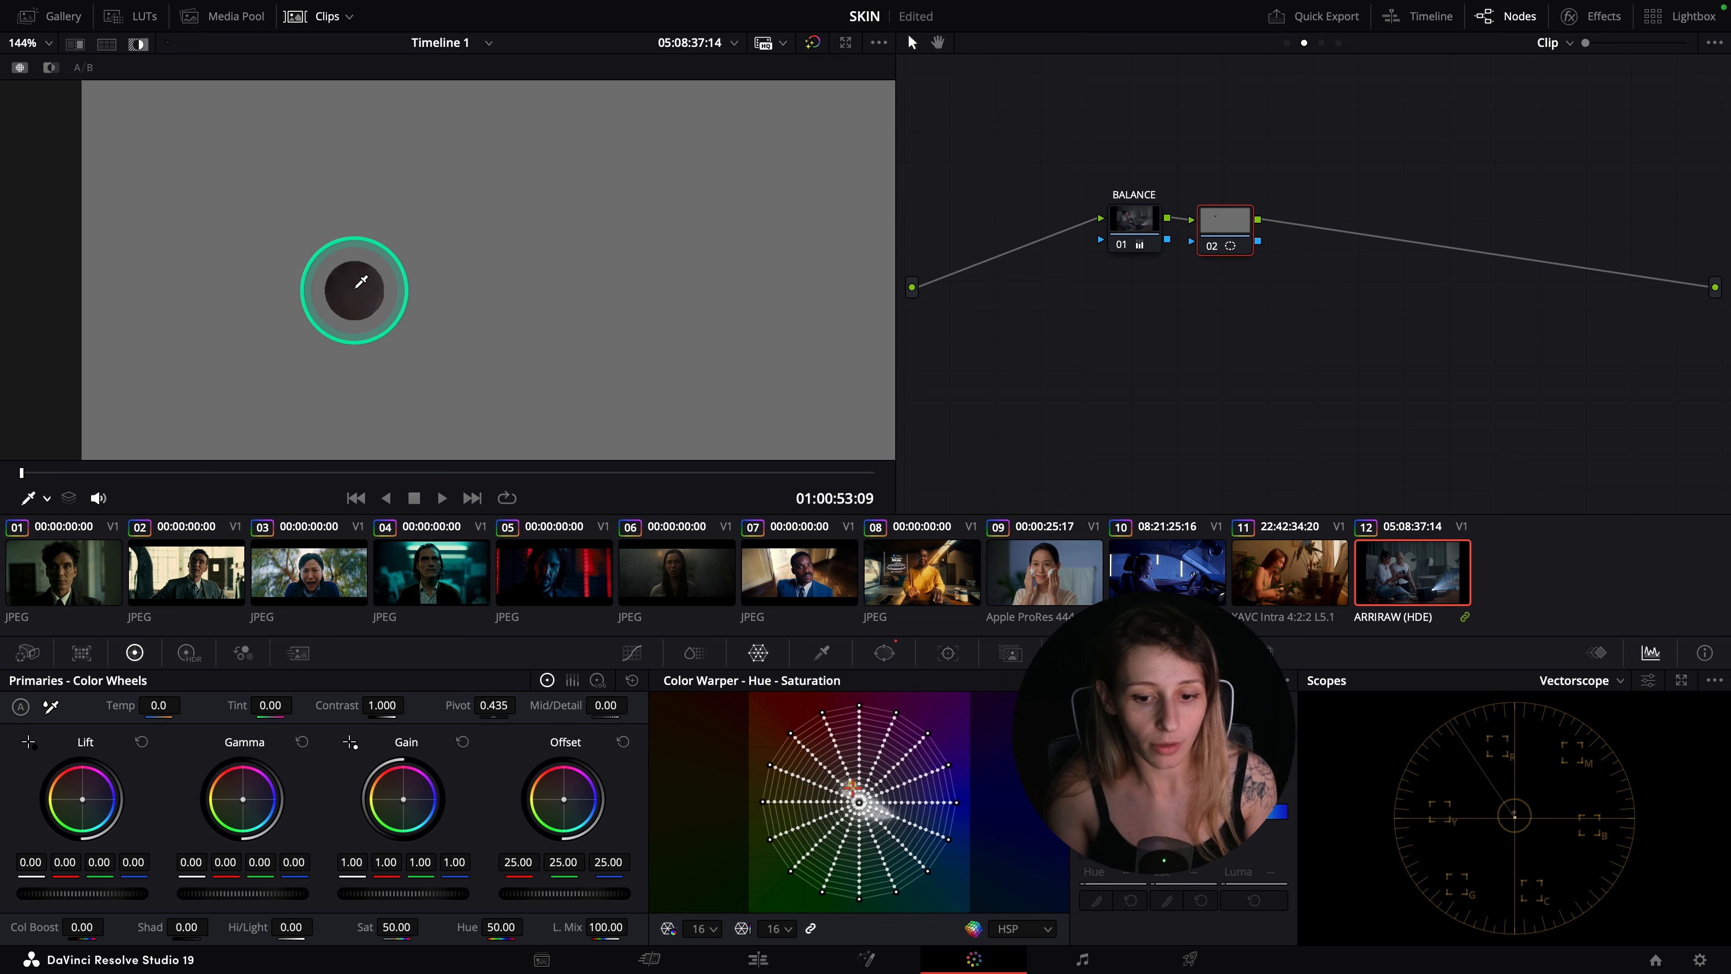
click(823, 715)
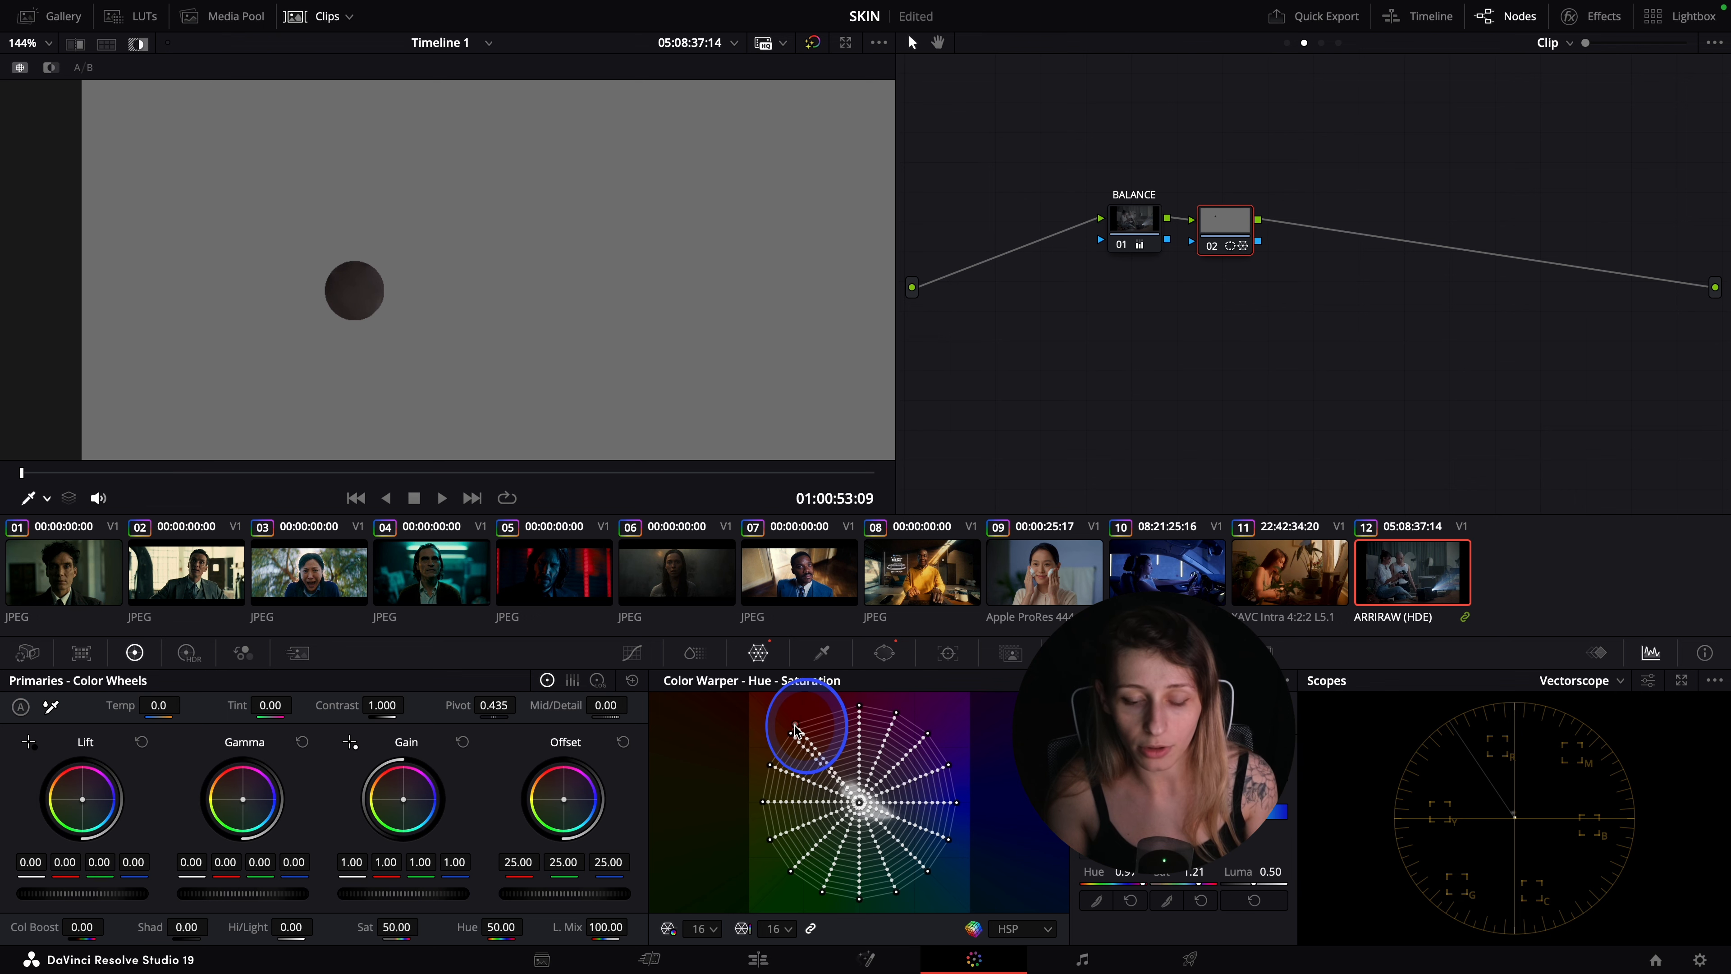
drag(794, 724, 792, 751)
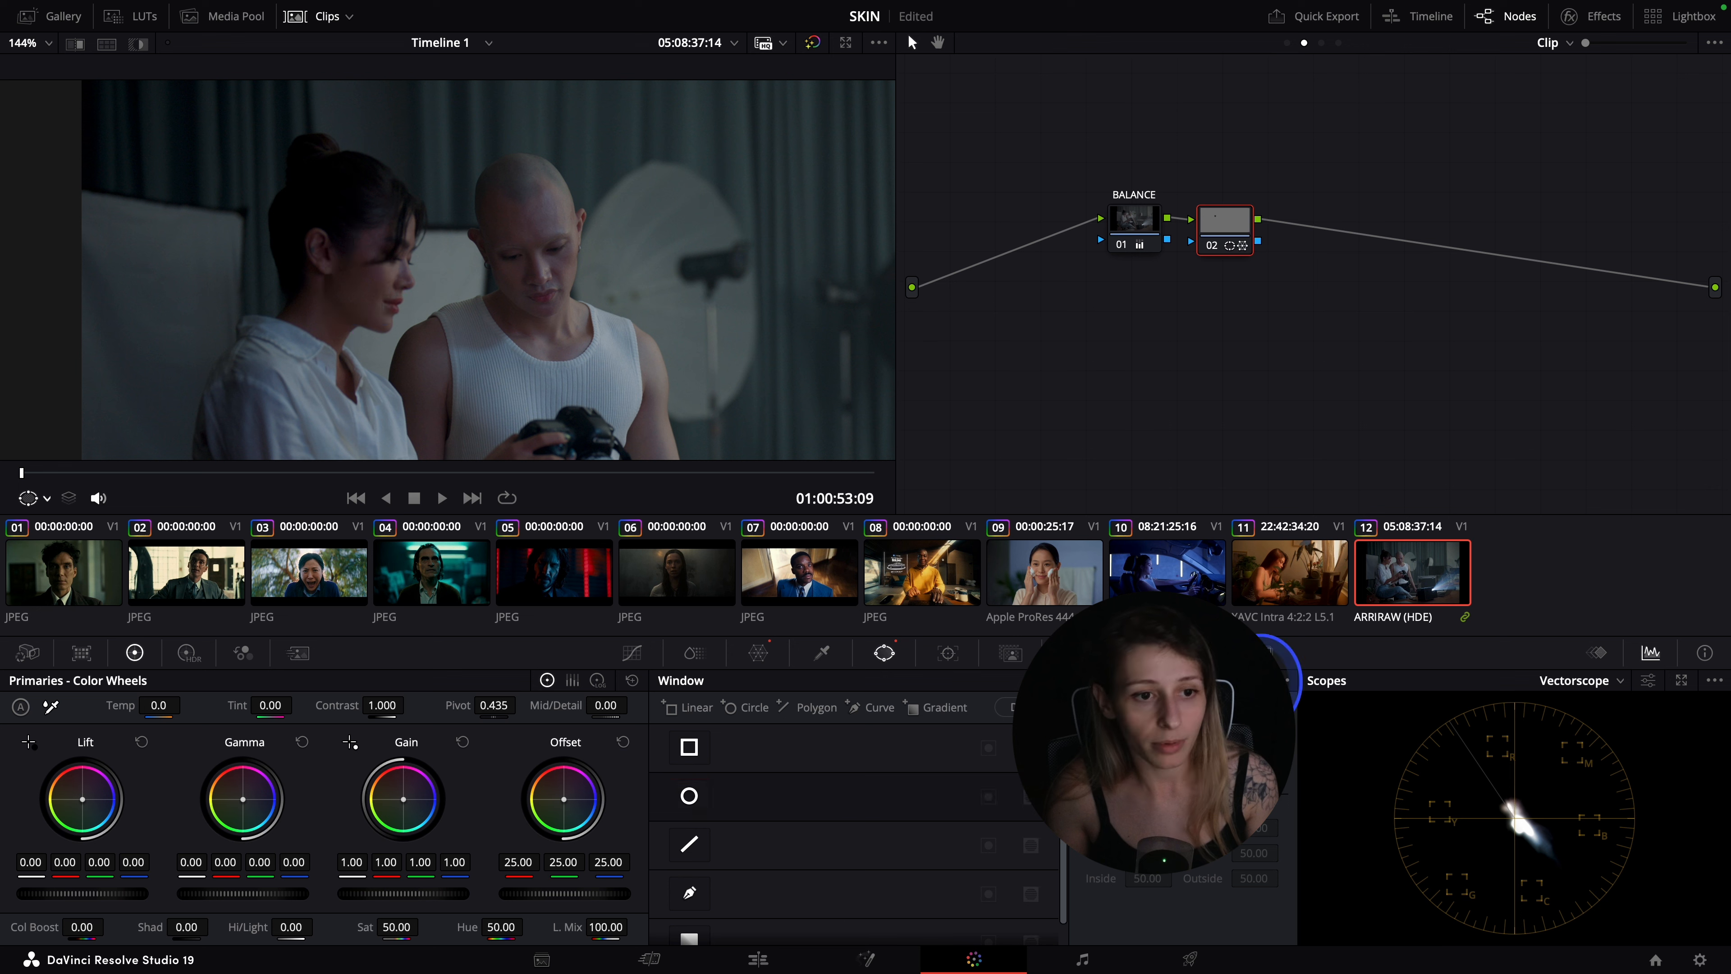
- Remove node 02's window with the highlight off and toggle the node to compare the correction
click(1247, 686)
key(super+d)
key(super+d)
scroll(651, 391, down, 2)
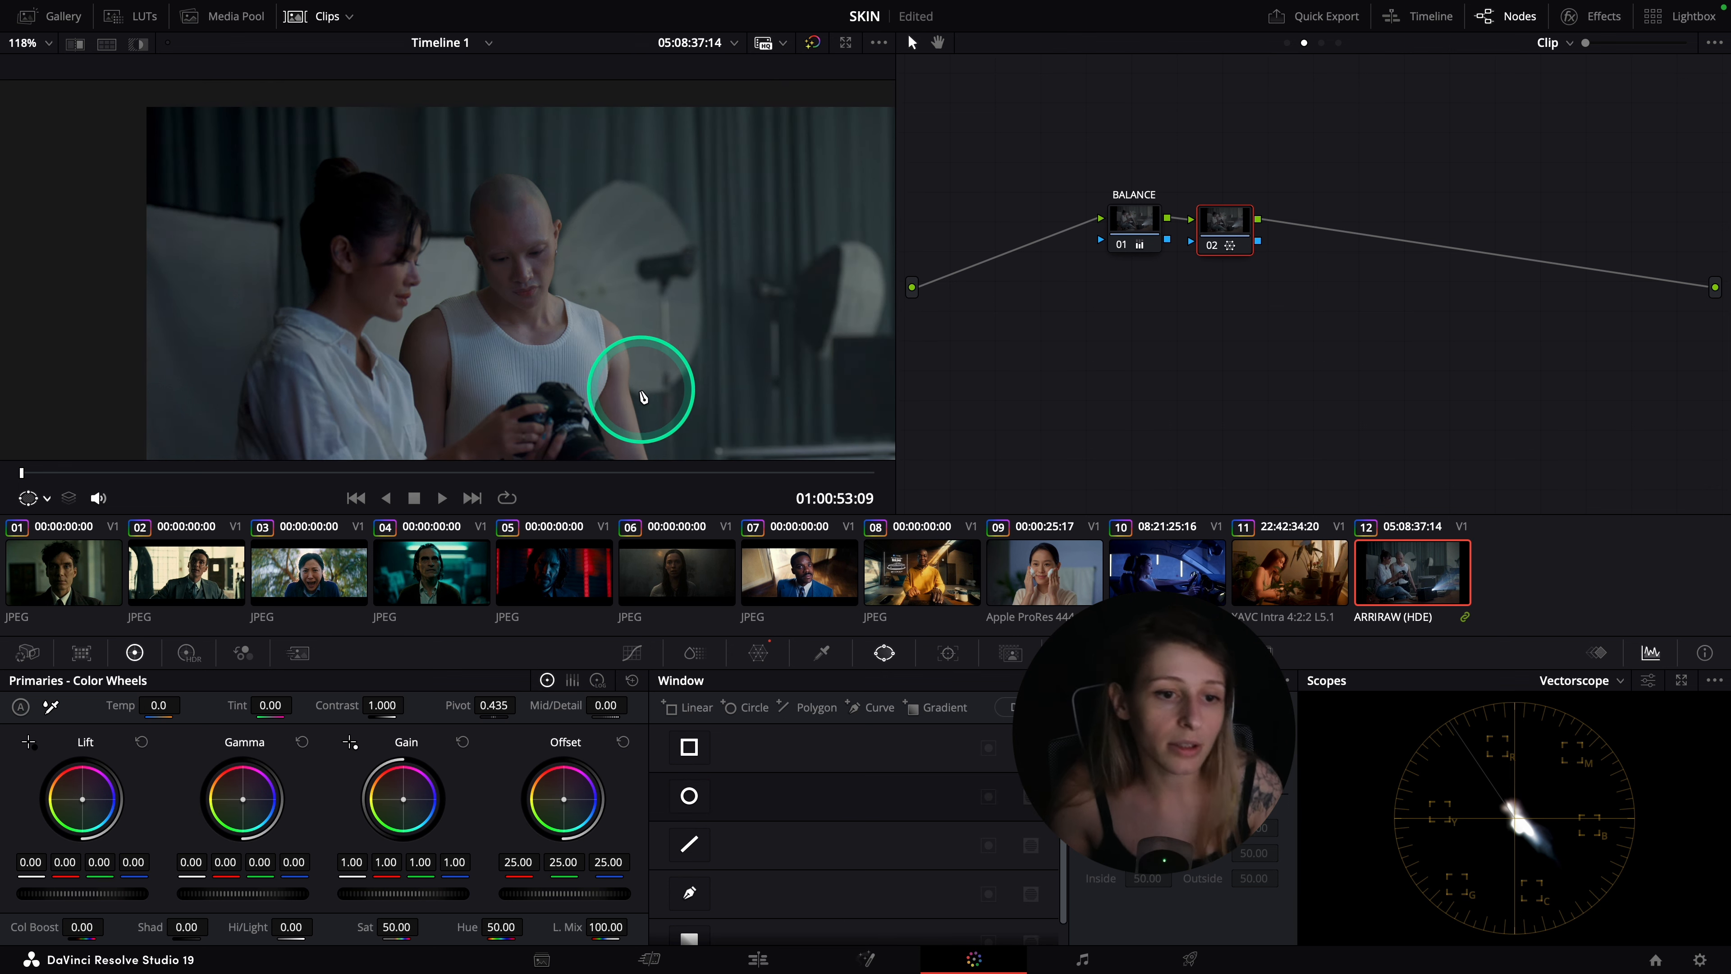
- Compare both people's skin close up with node 02 repeatedly disabled and enabled, and check the whole frame
scroll(643, 397, up, 4)
key(super+d)
key(super+d)
key(super+d)
key(super+d)
key(super+d)
key(super+d)
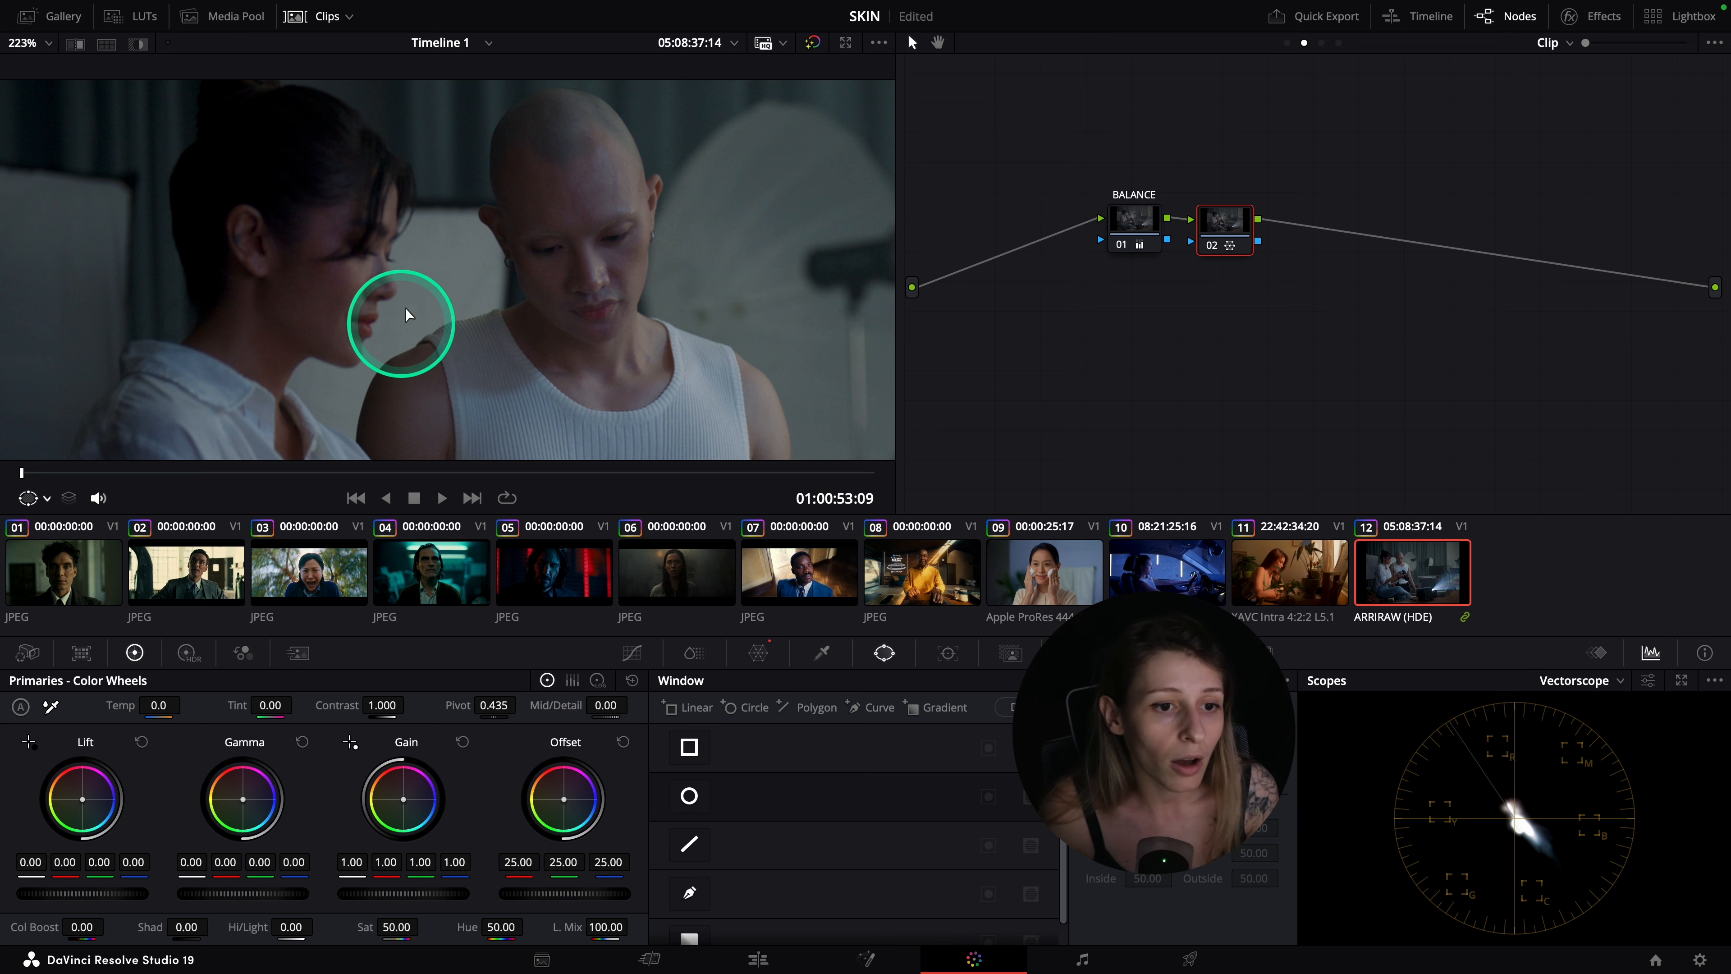
key(super+d)
scroll(657, 391, down, 6)
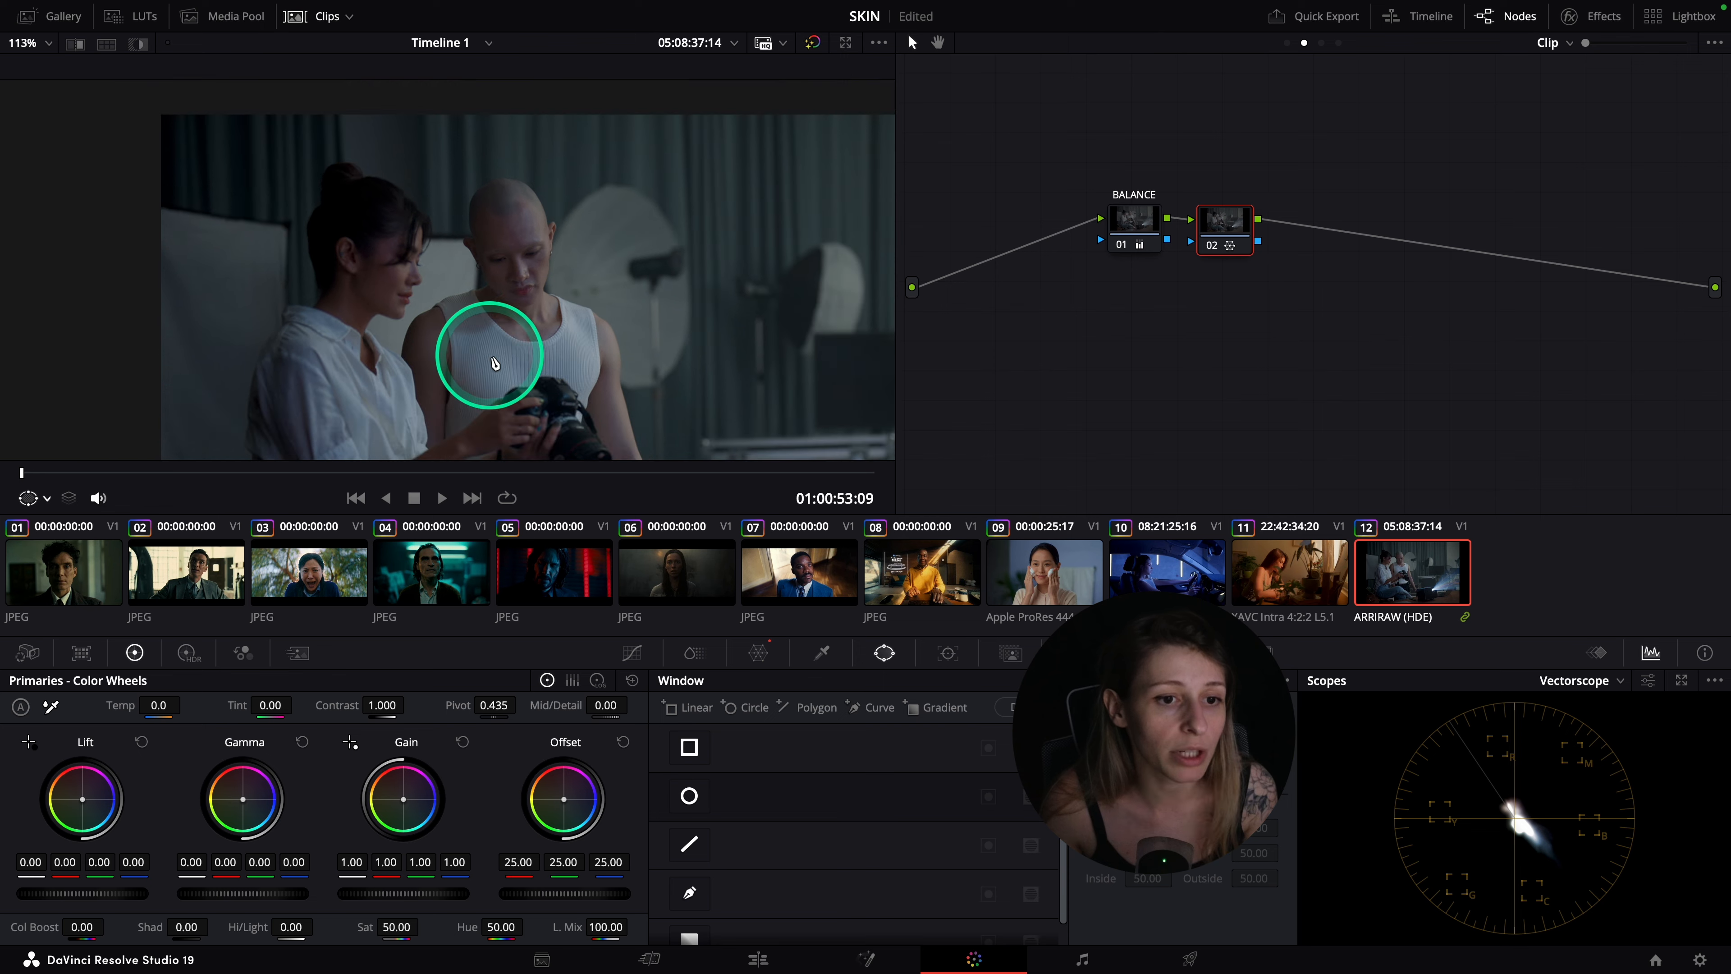
drag(637, 358, 499, 297)
scroll(535, 264, down, 1)
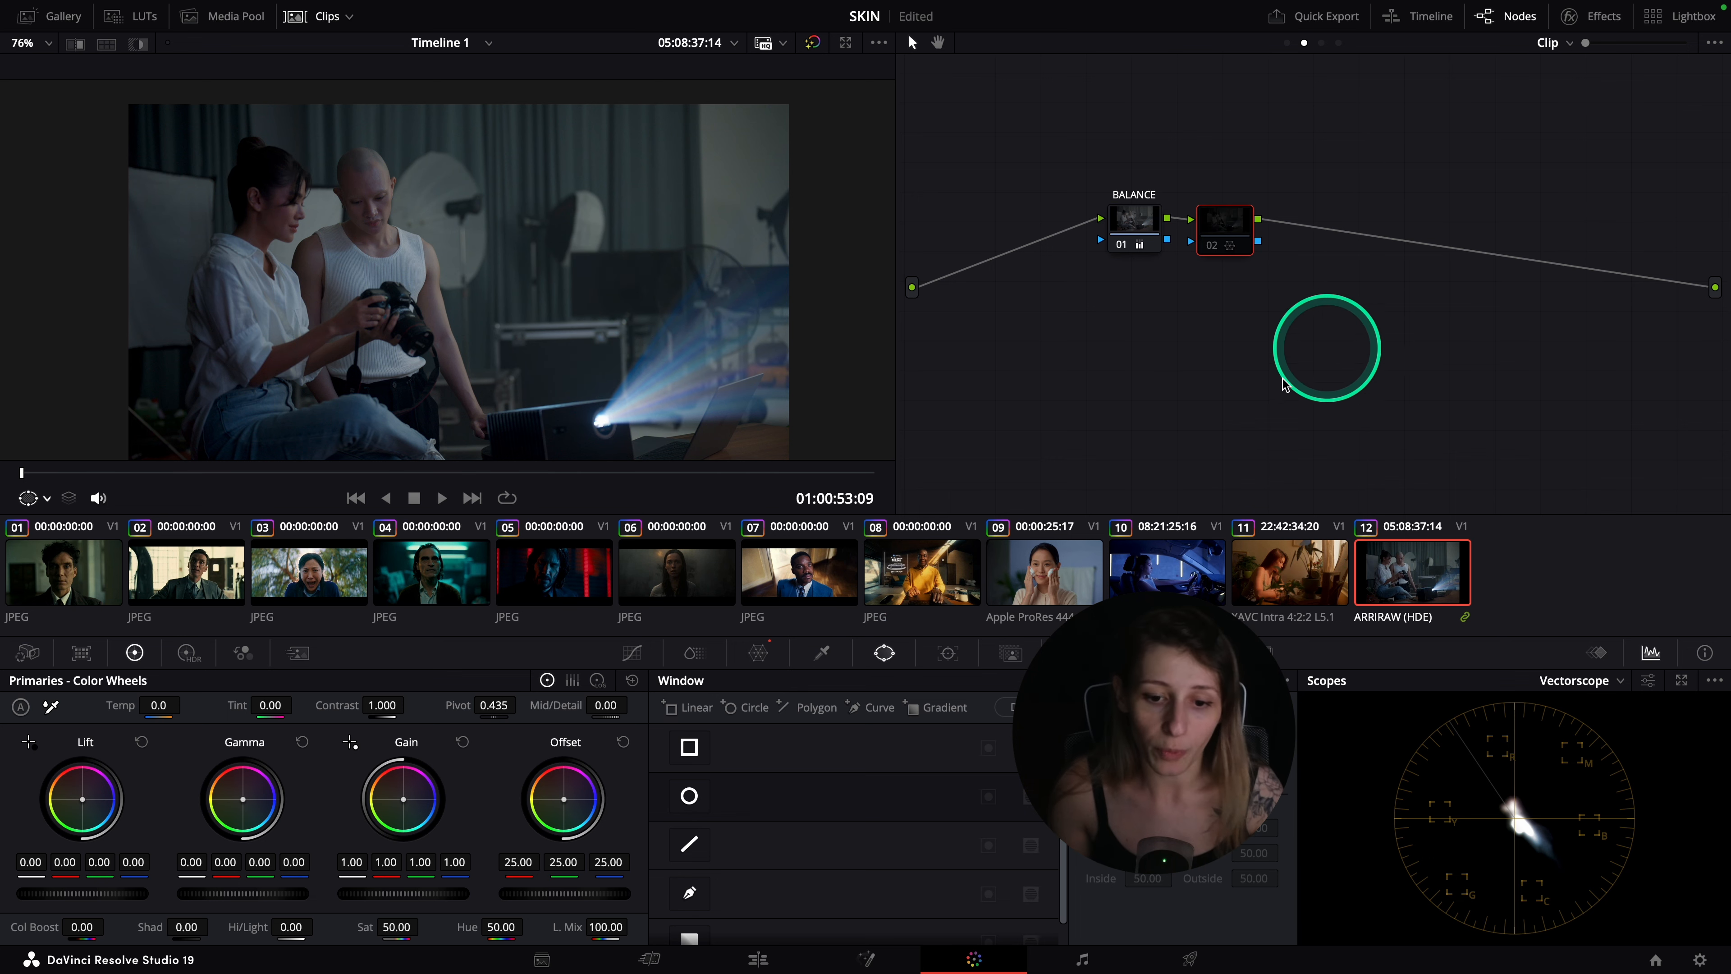
- Readjust node 02's outer skin-tone point in the Color Warper to a saturation of 0.98 and check a mid-clip frame
click(758, 653)
drag(795, 723, 820, 728)
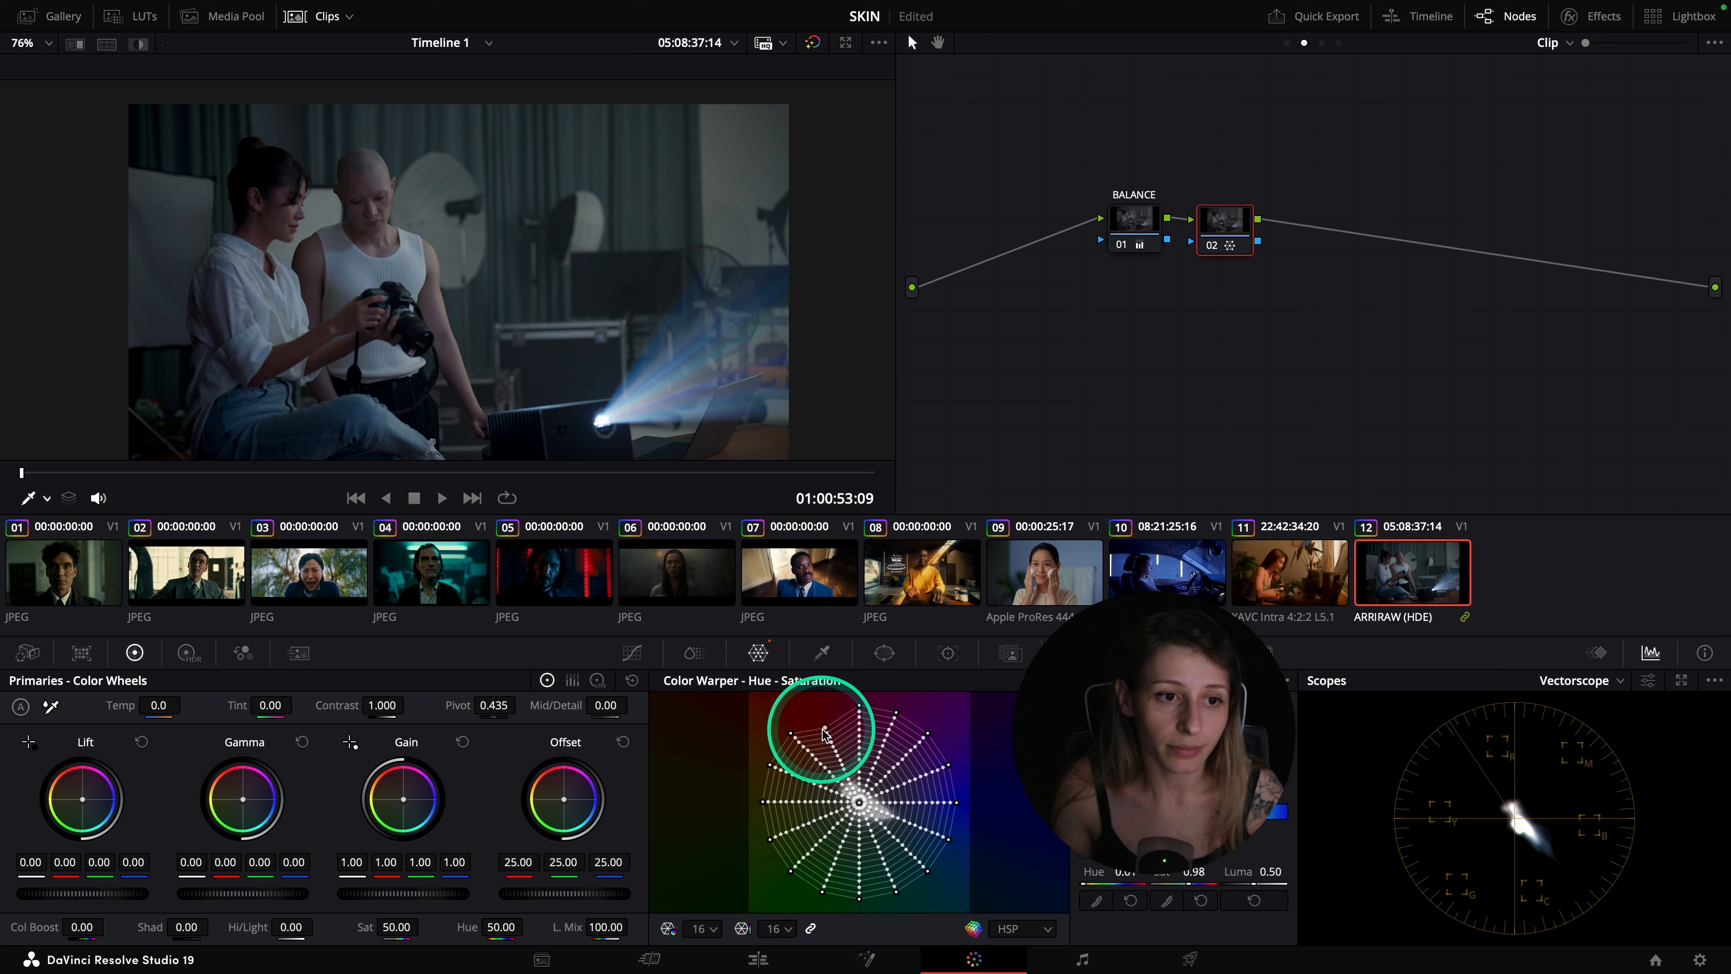
drag(597, 474, 480, 472)
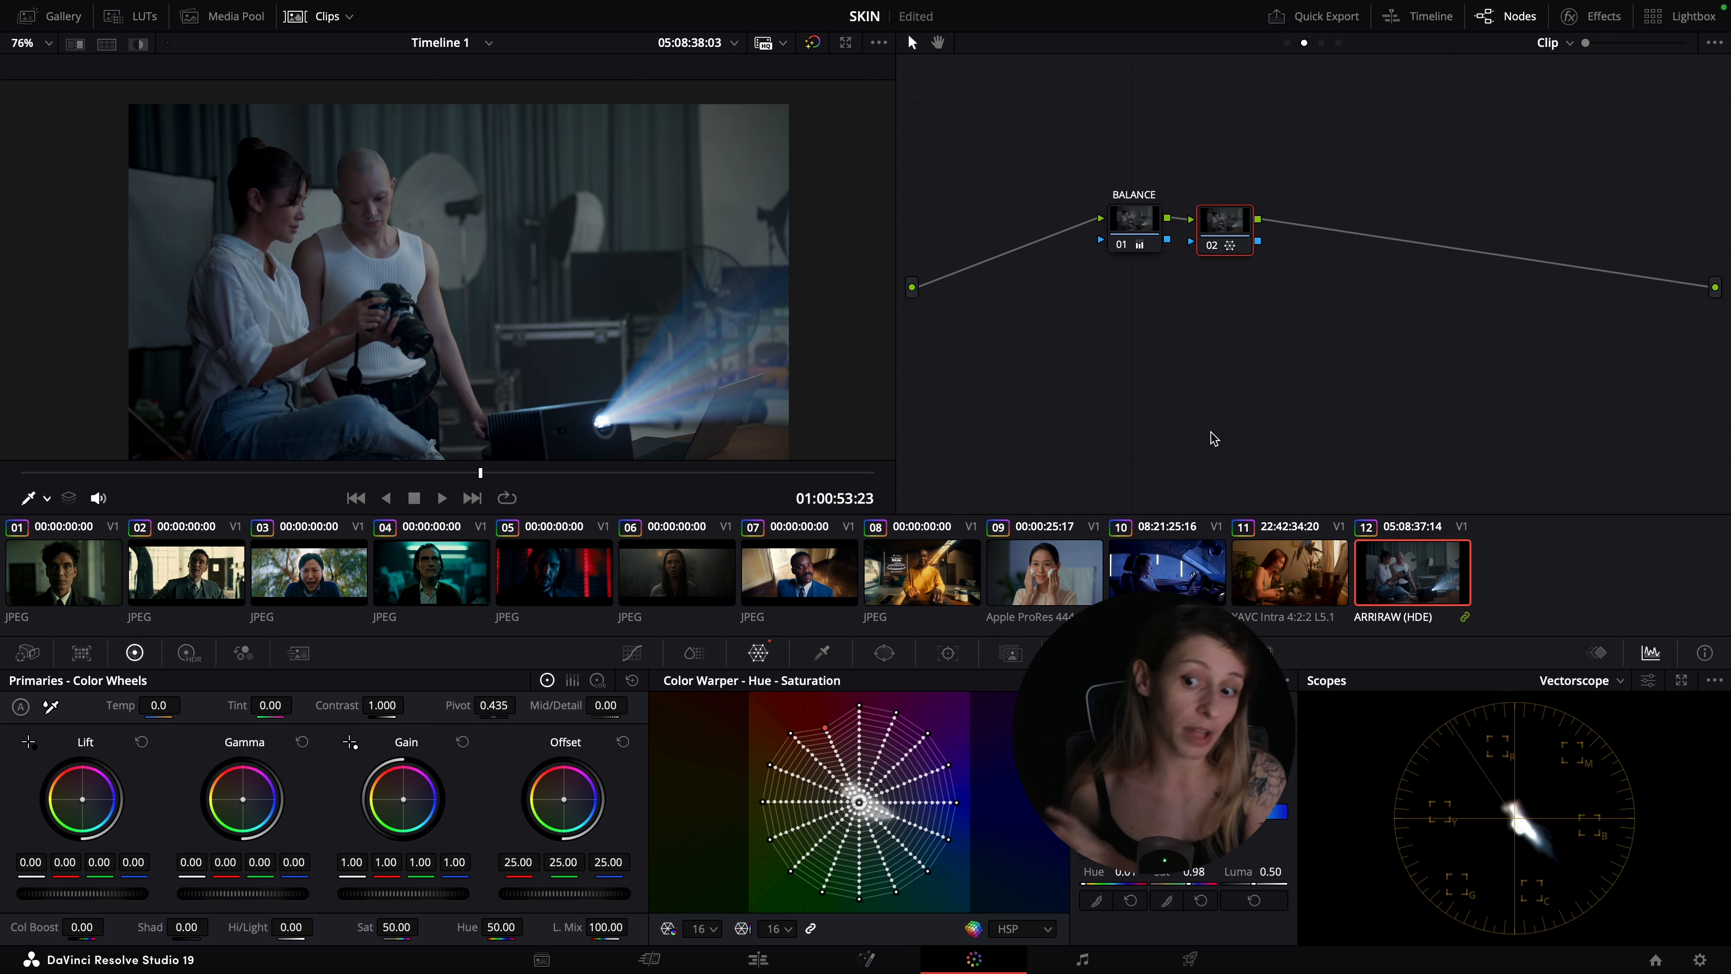
- Compare how the coloured lighting affects the skin in clips 10 and 05, and return to a later frame of clip 10
click(1220, 471)
click(1152, 549)
click(1381, 386)
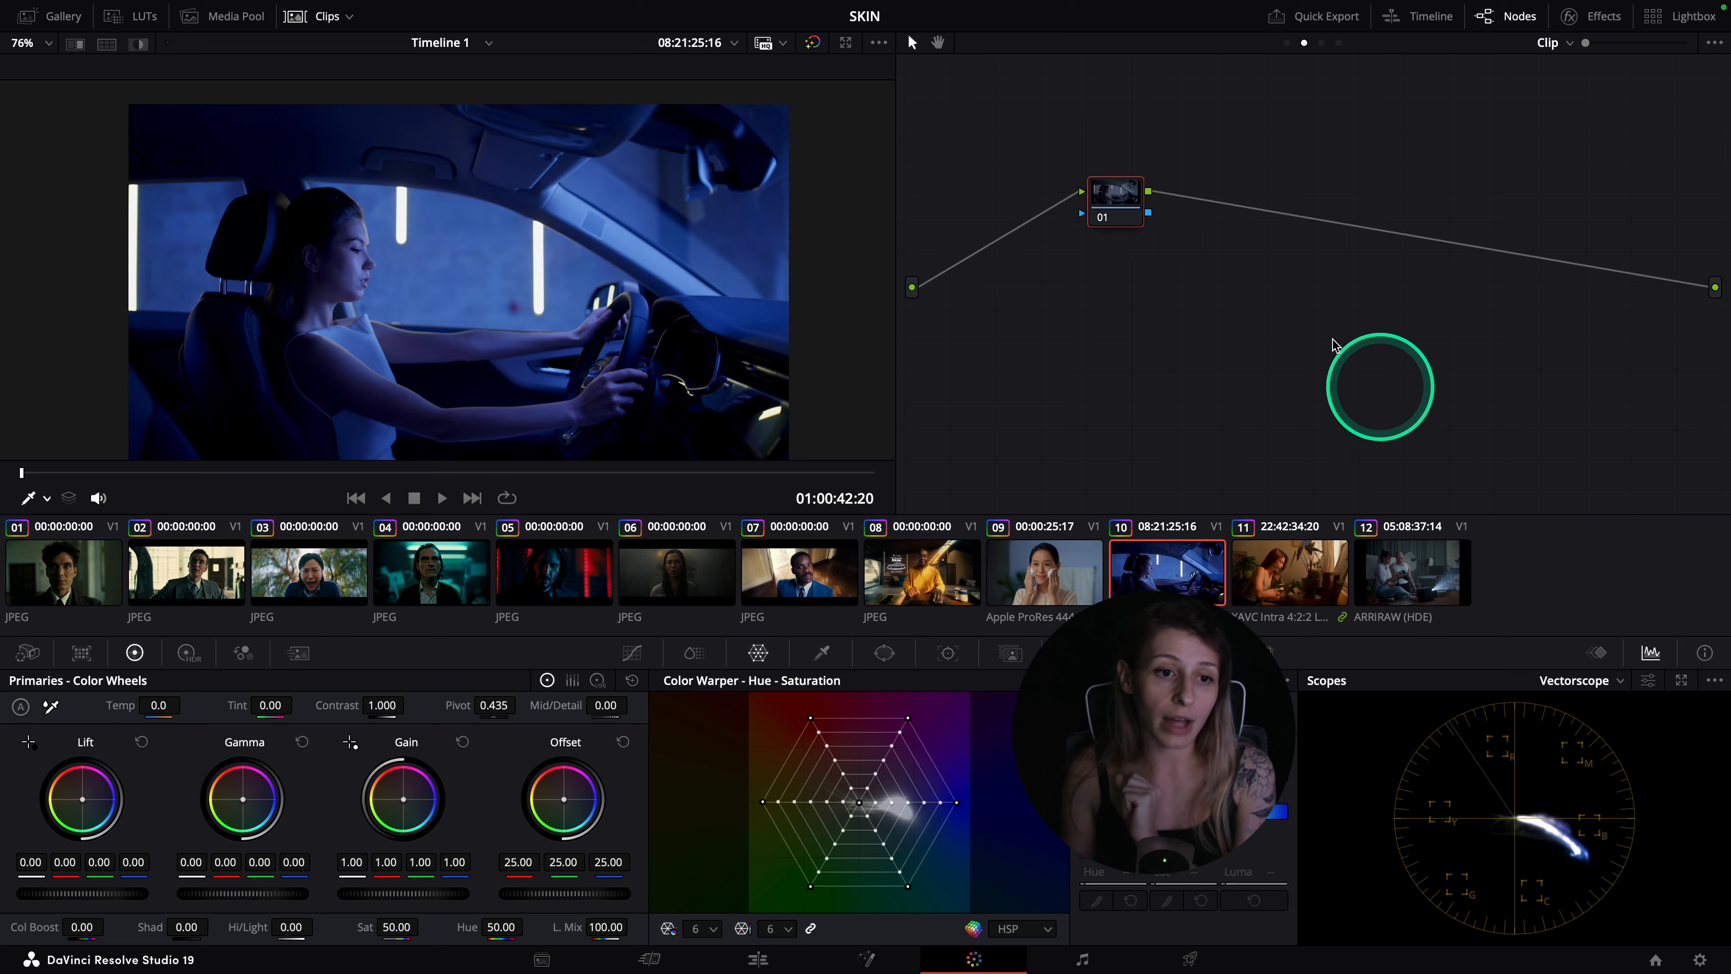
click(1158, 178)
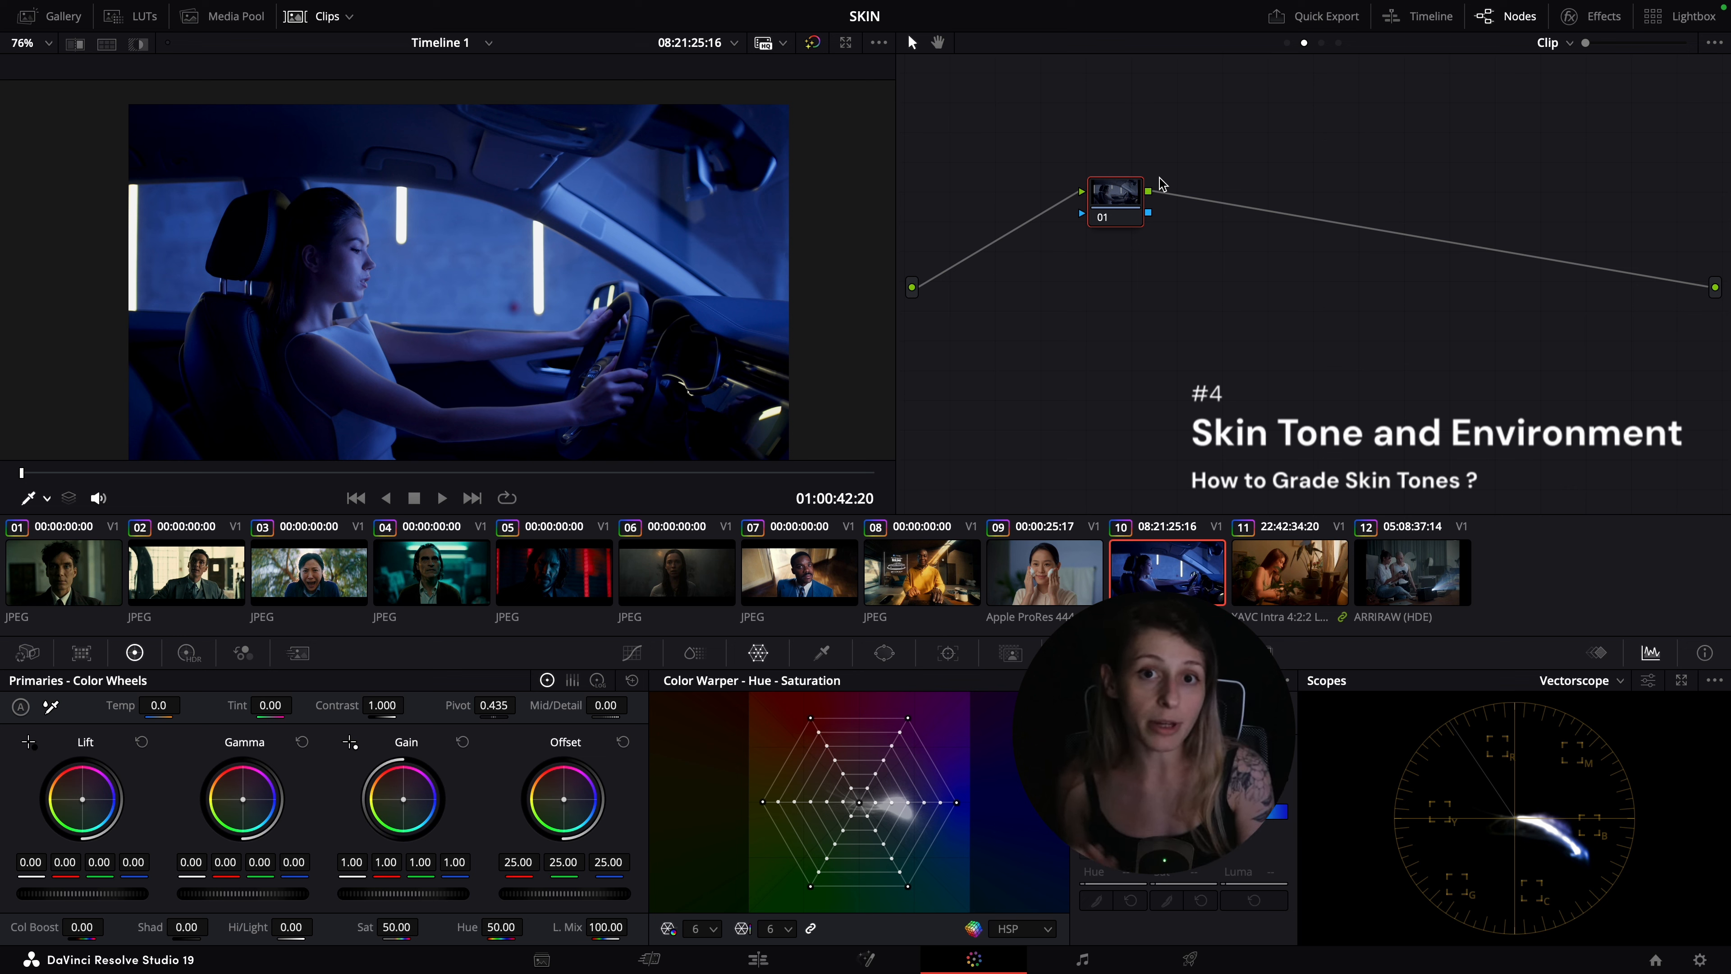
click(570, 570)
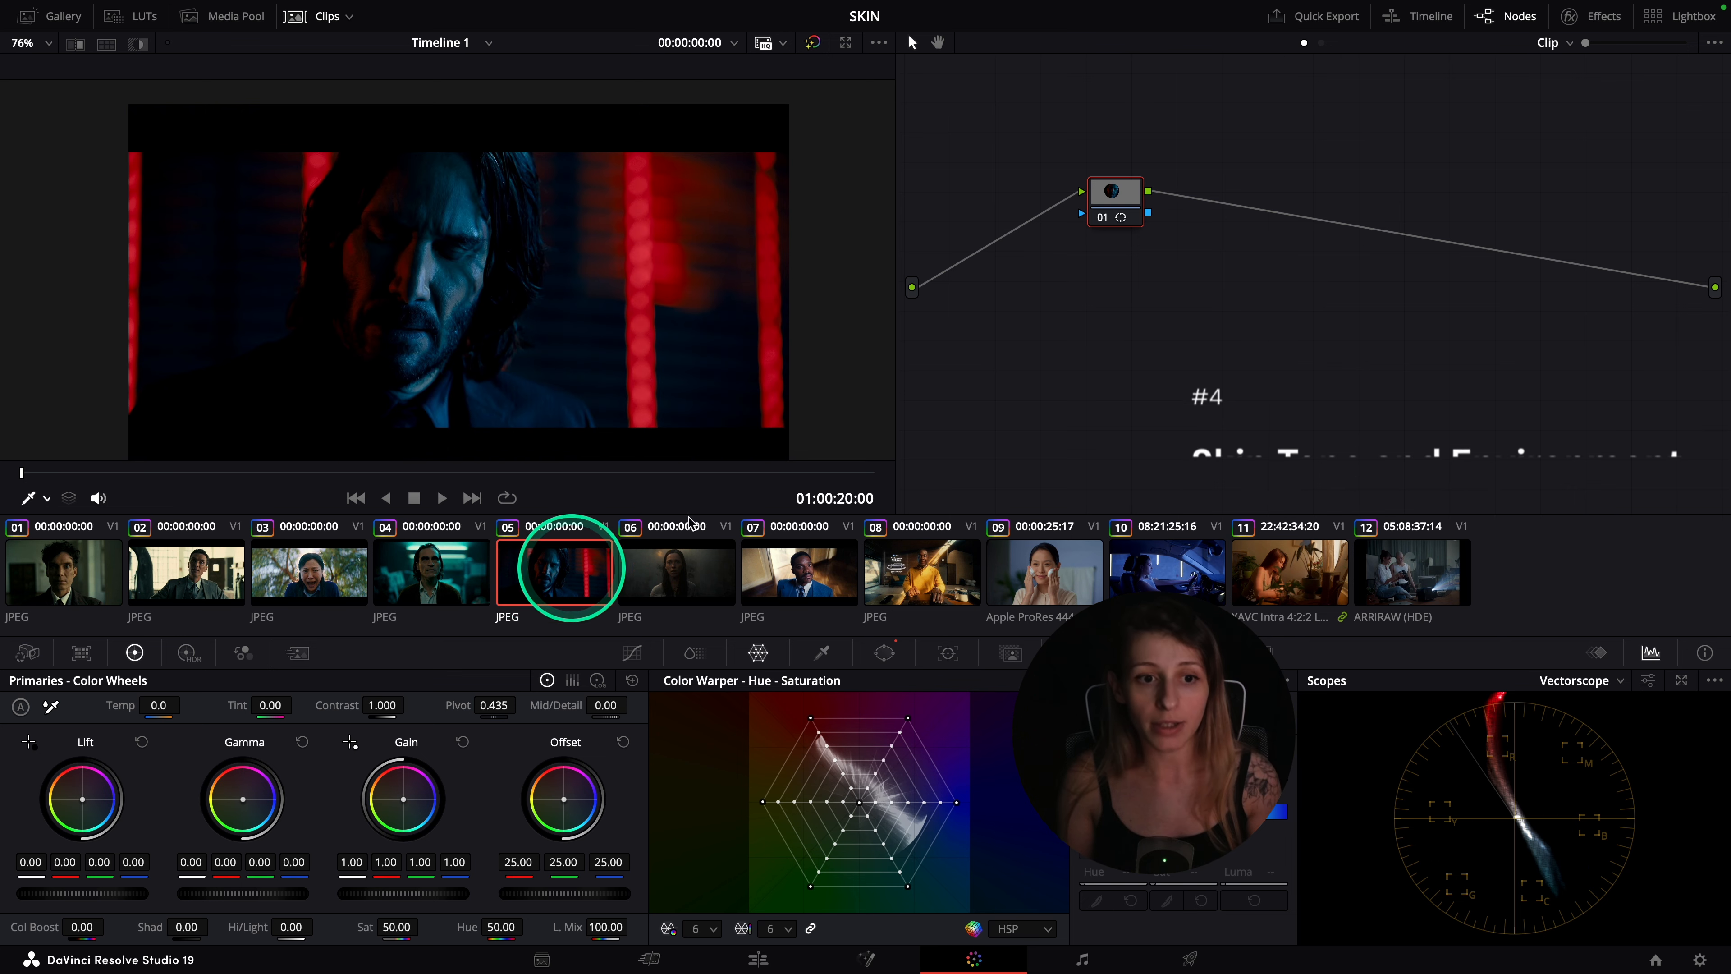
click(463, 474)
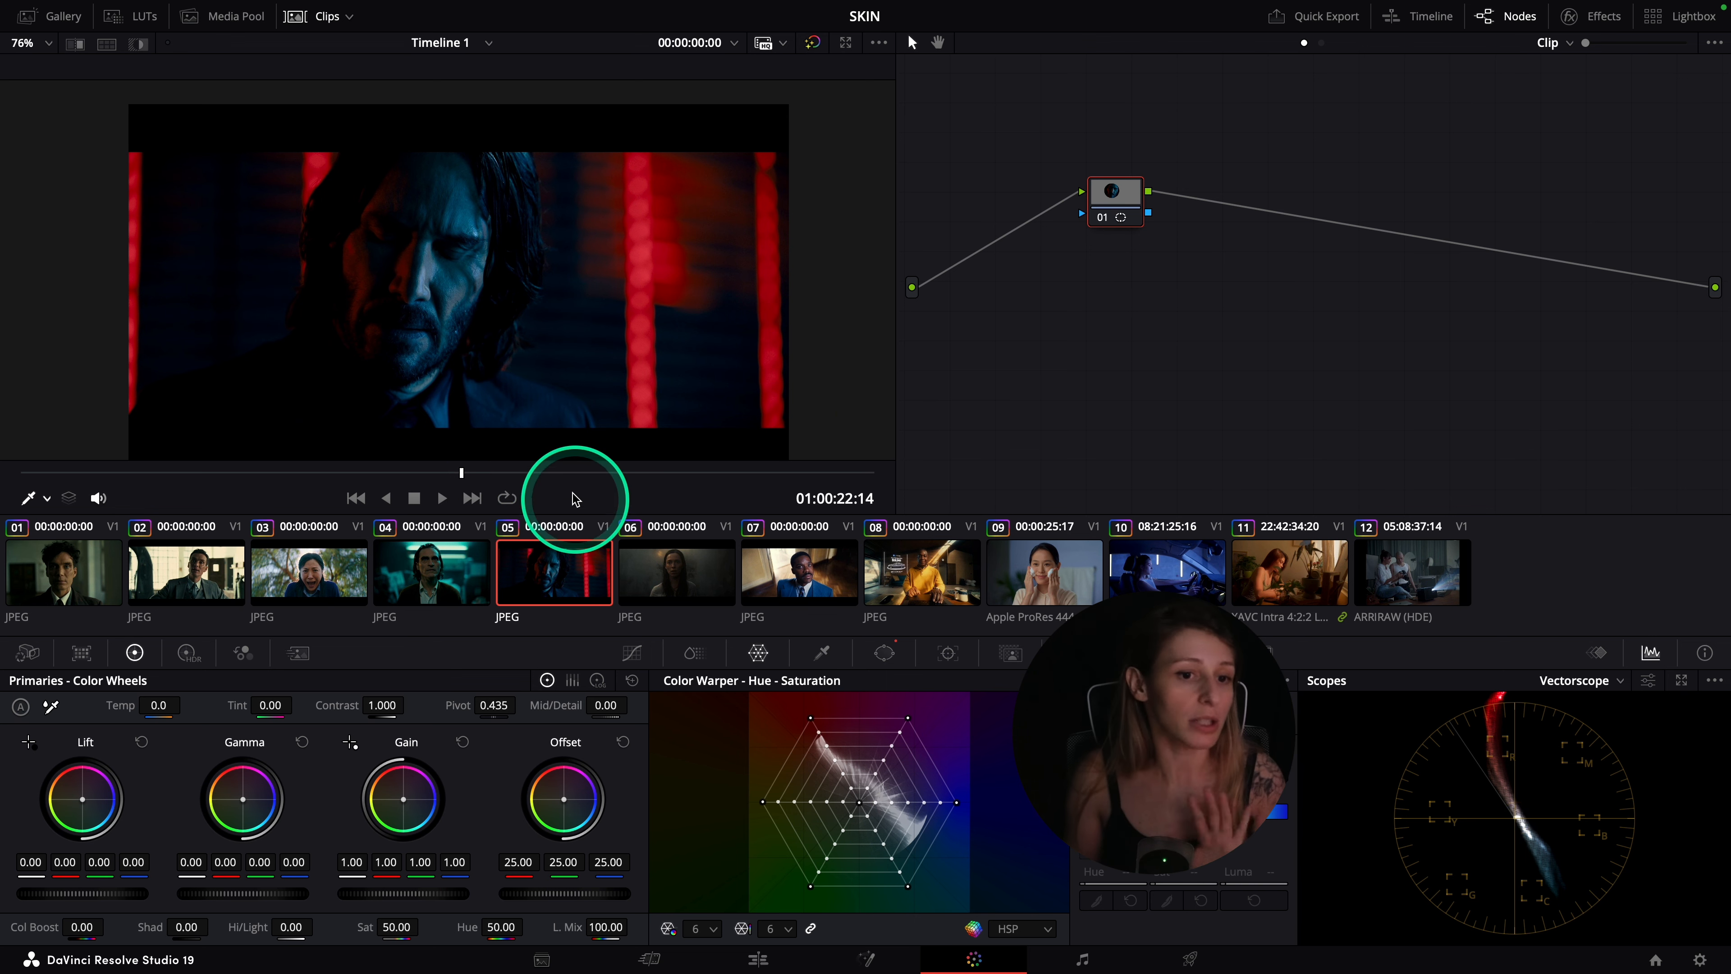
click(452, 320)
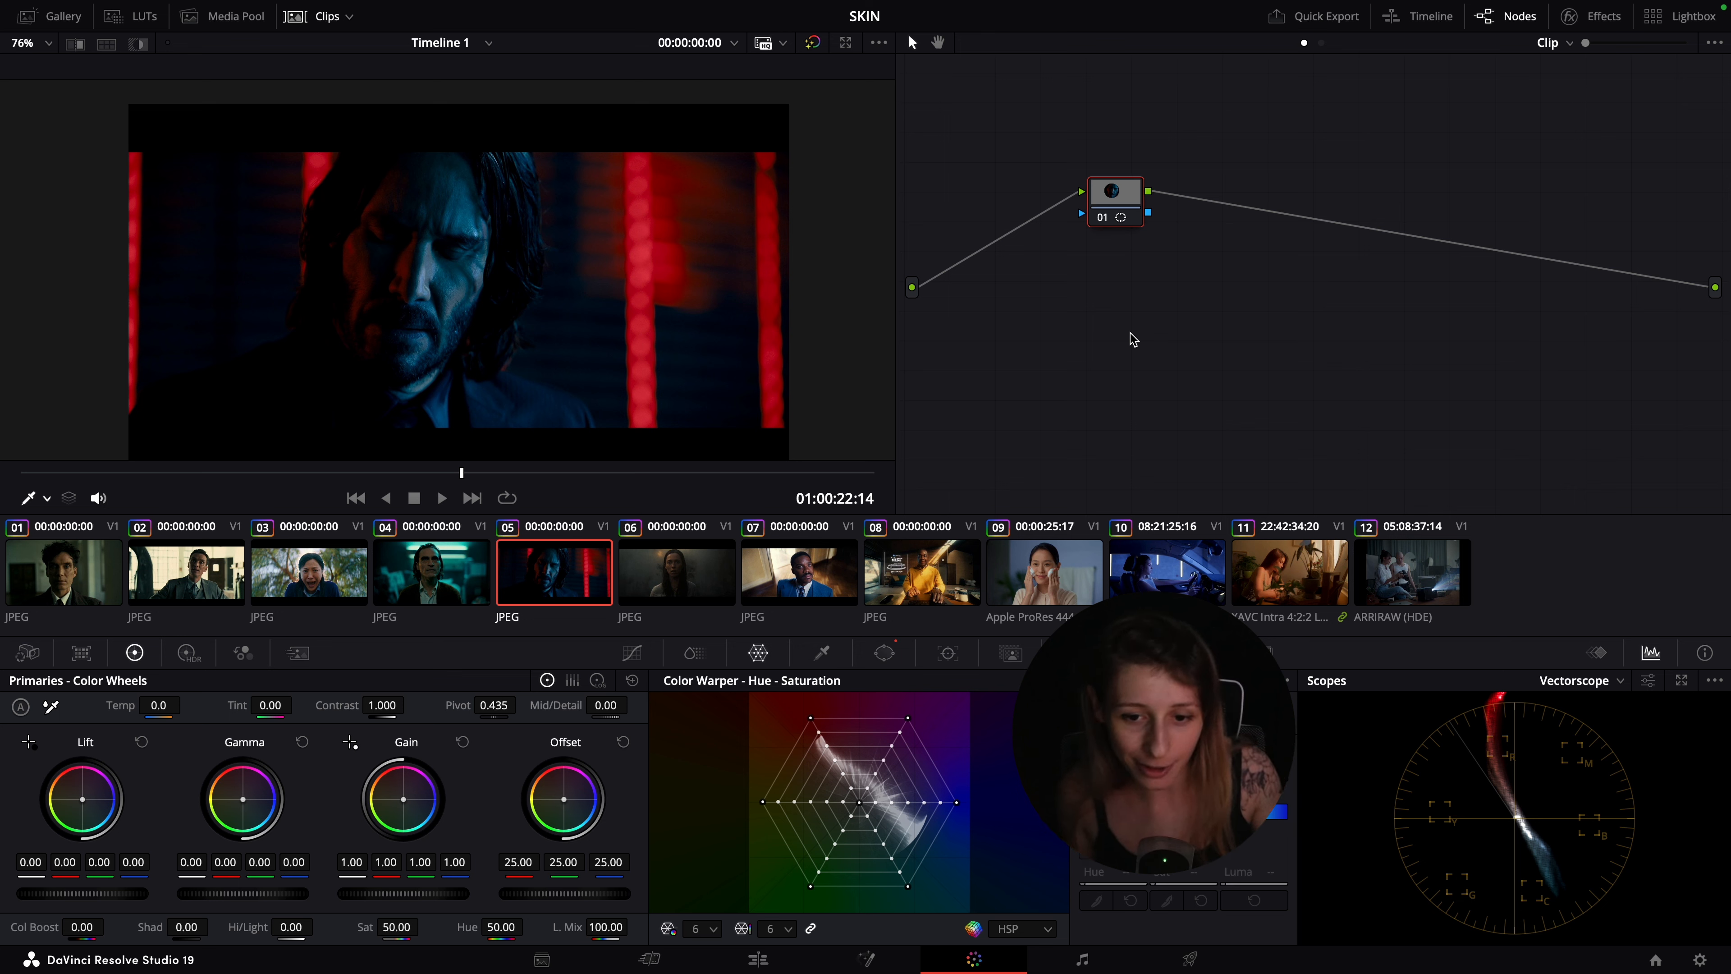
click(1186, 555)
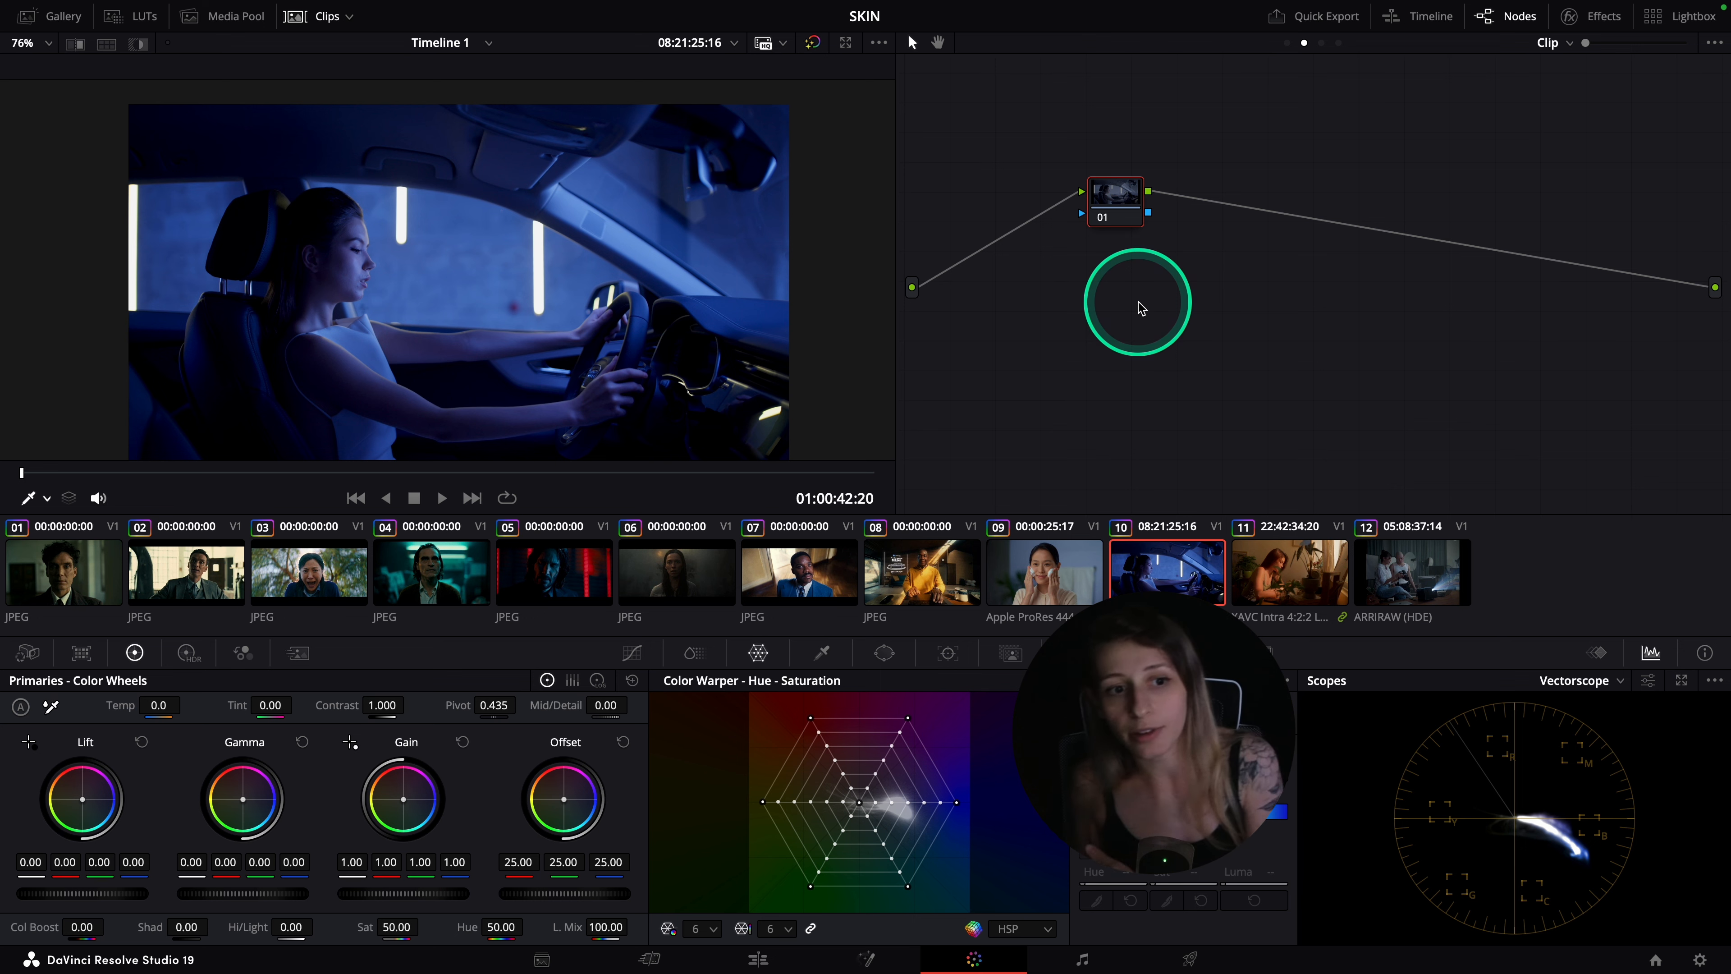
click(616, 474)
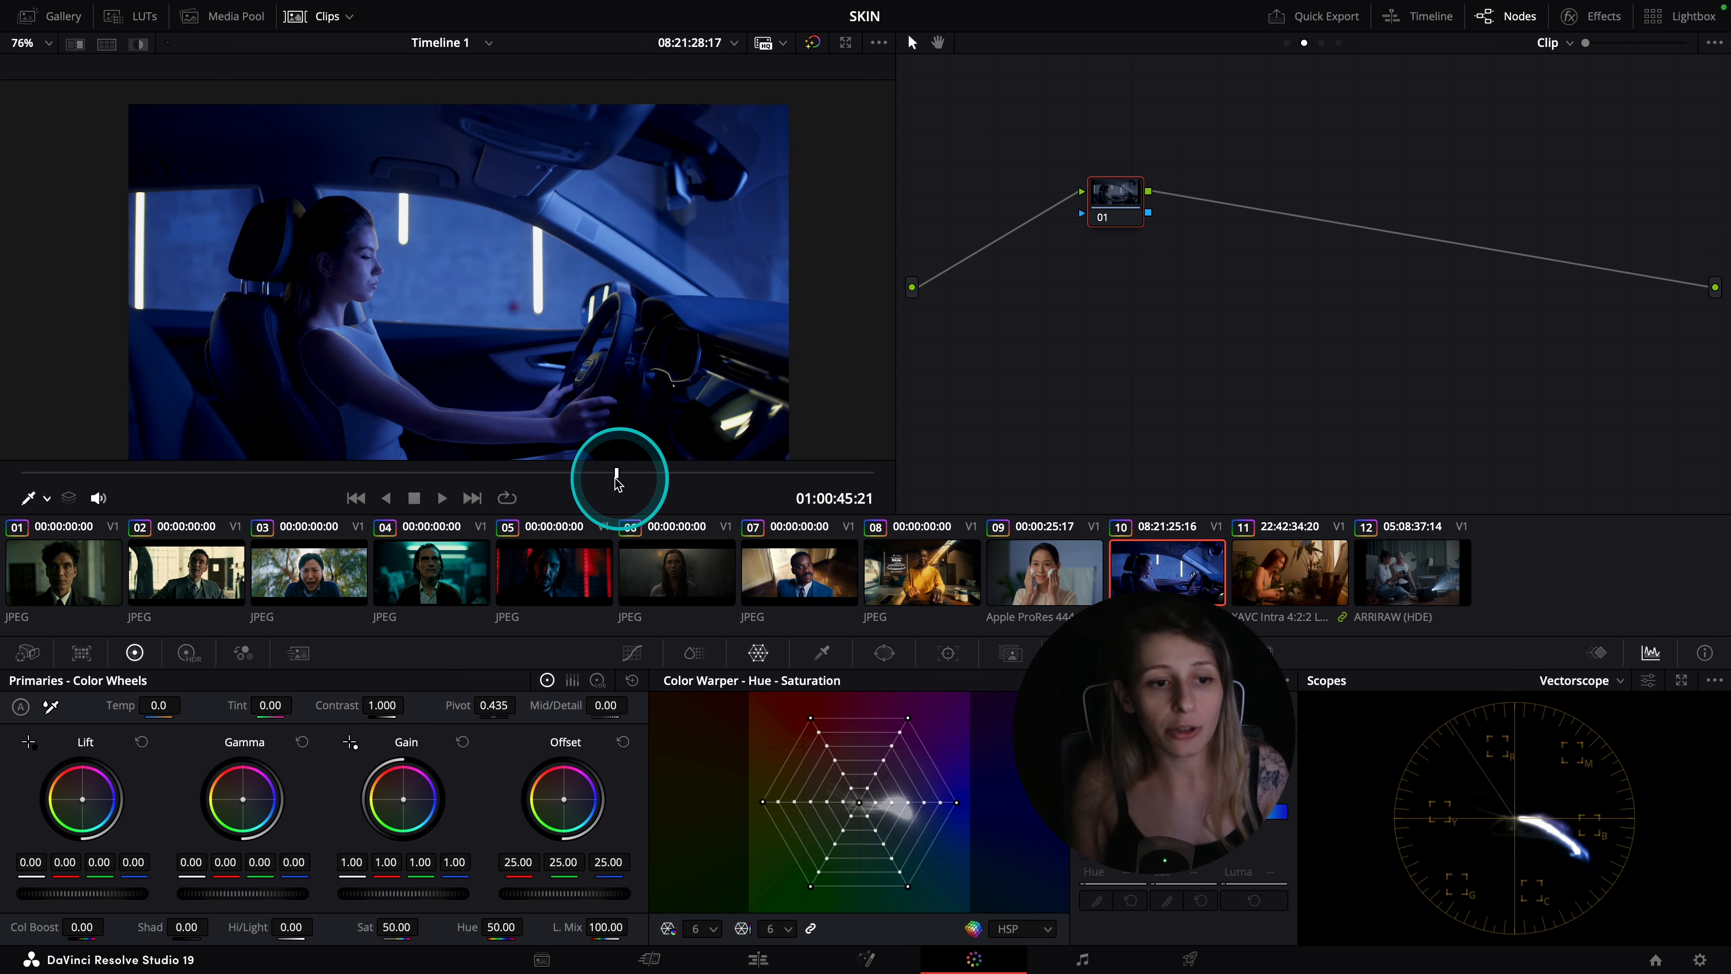
- Try neutralizing clip 10's blue cast with Temp 820 and Tint -16, and reset both values
scroll(135, 706, up, 2)
drag(135, 705, 220, 707)
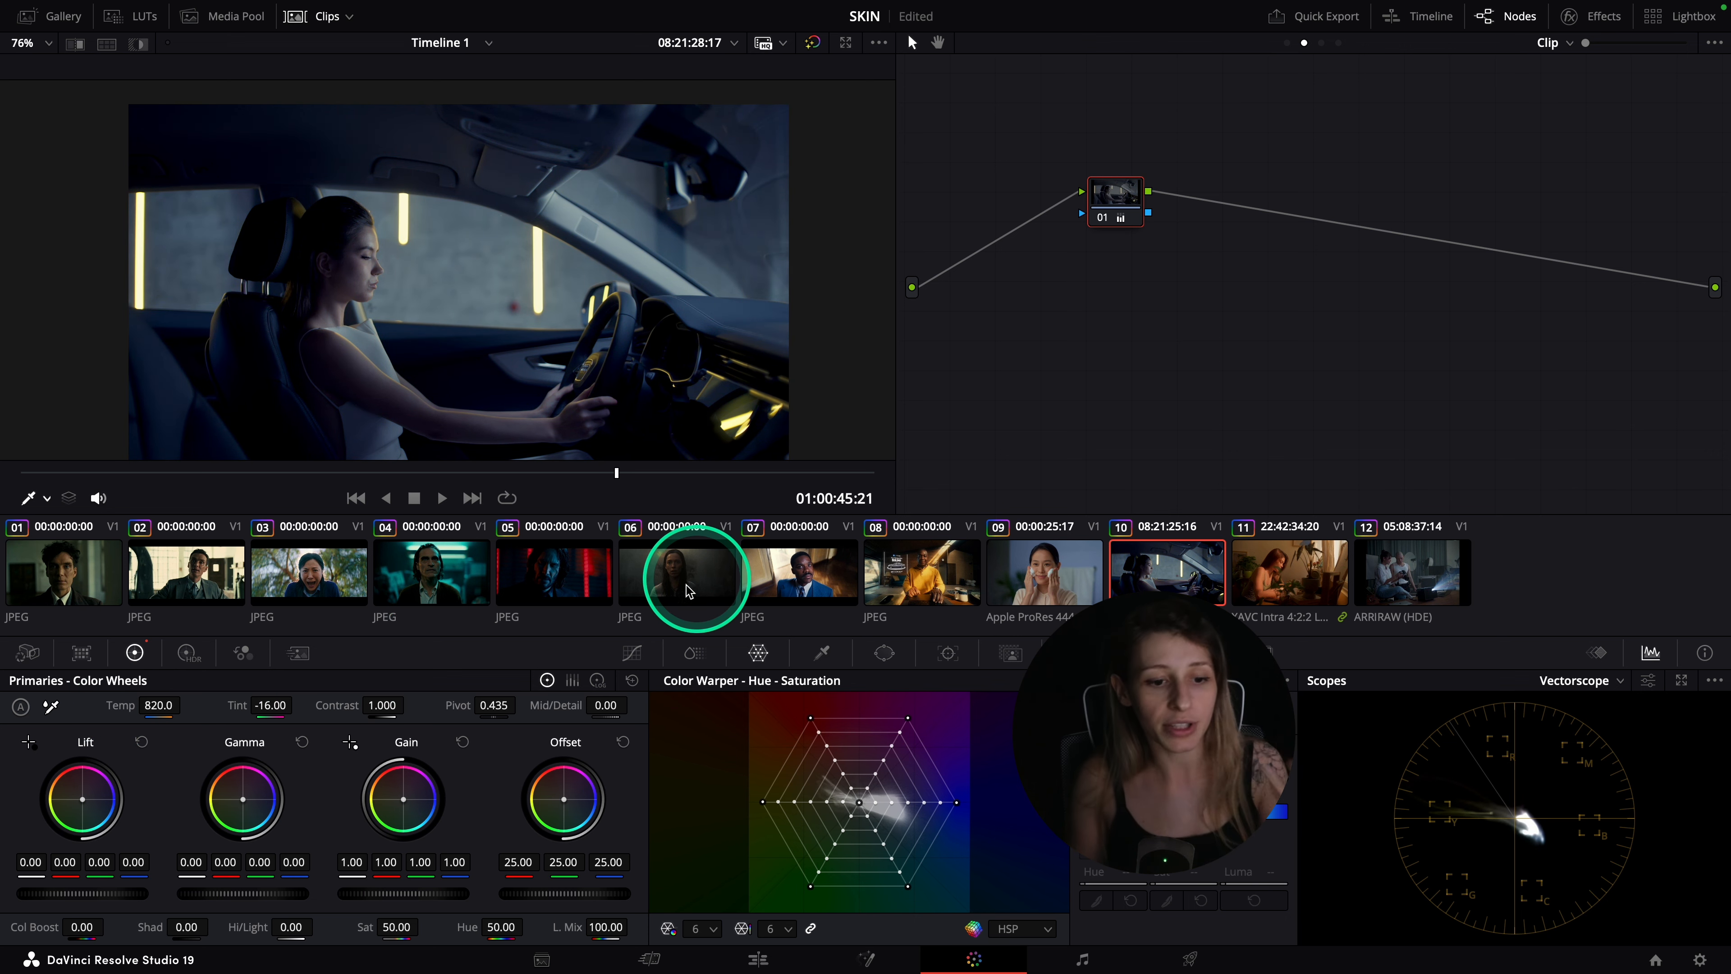
double_click(240, 705)
double_click(113, 706)
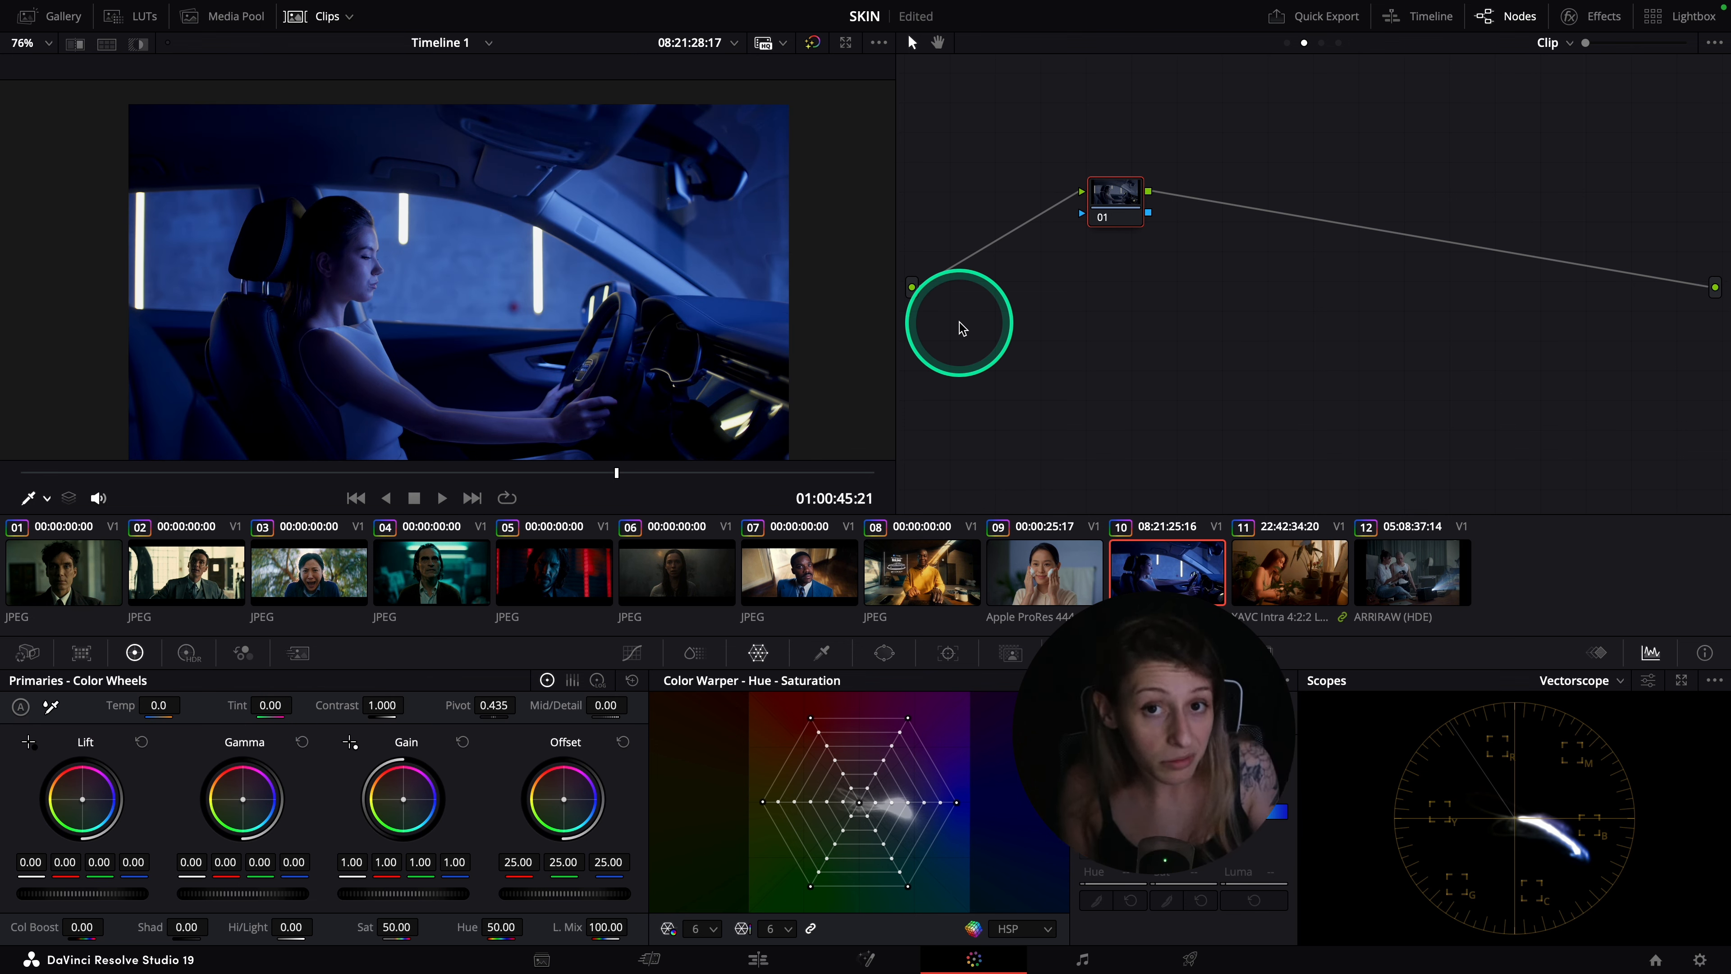
- Inspect the woman's skin against the blue lighting of clip 10 at the frame around 01:00:44:12, with node 01 moved slightly
drag(1127, 214, 1151, 231)
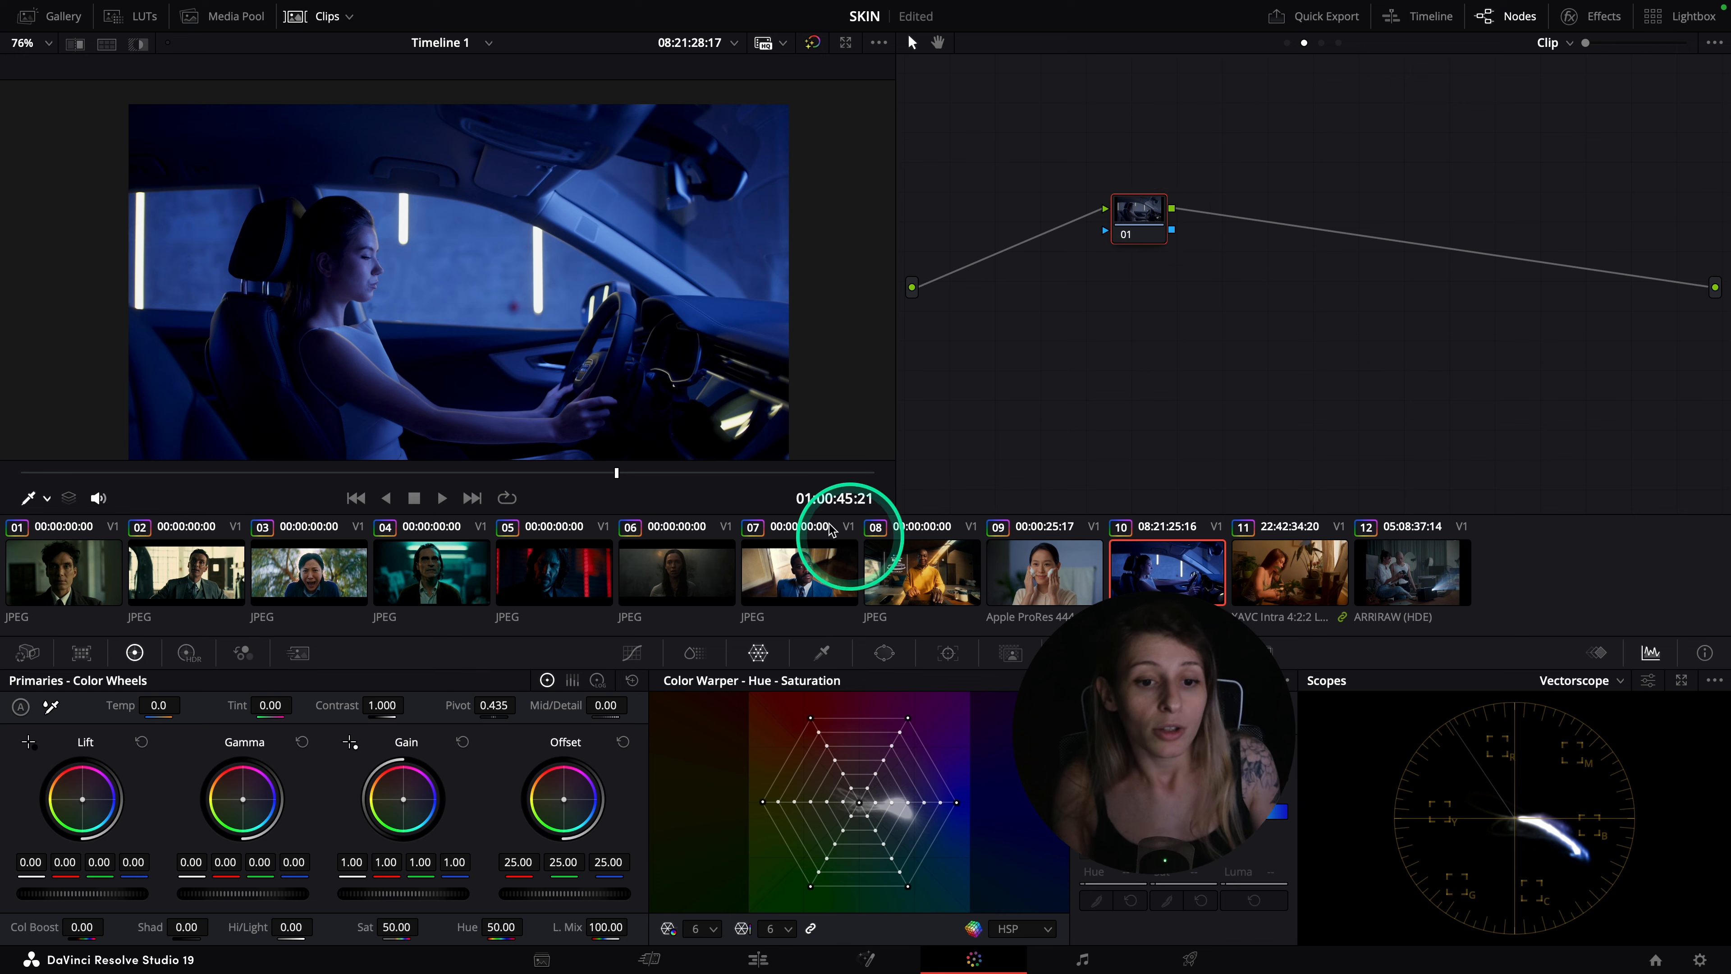
scroll(571, 336, down, 3)
scroll(614, 344, up, 4)
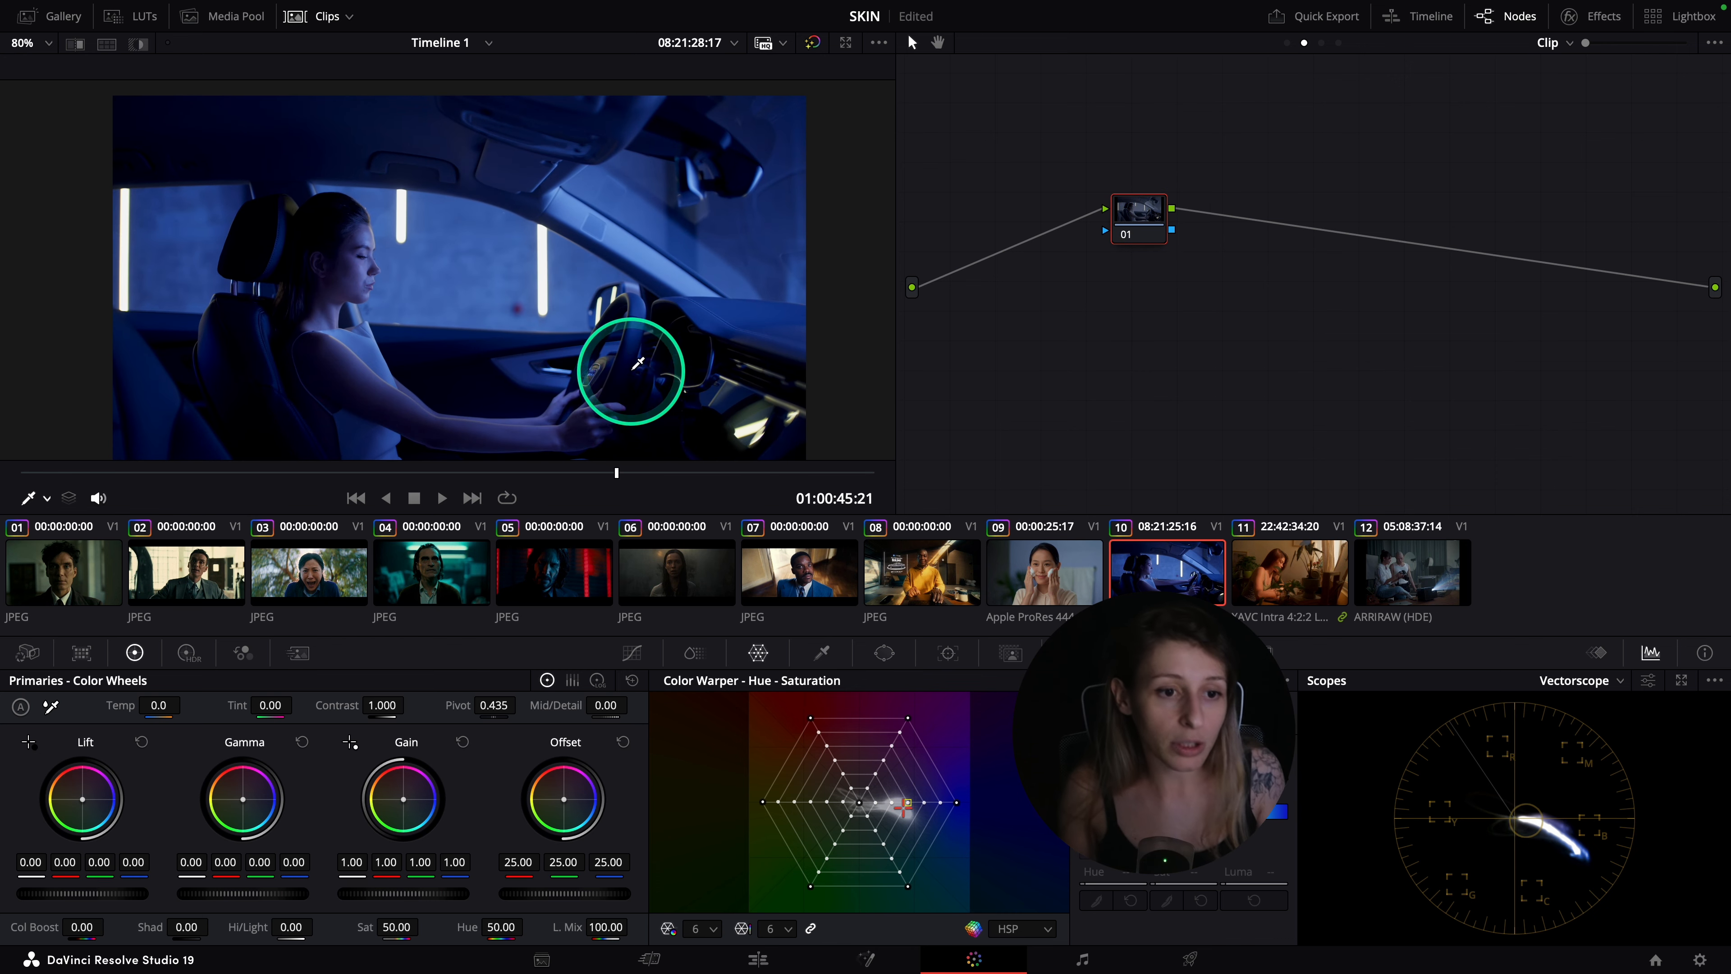
scroll(638, 363, up, 2)
drag(579, 472, 349, 490)
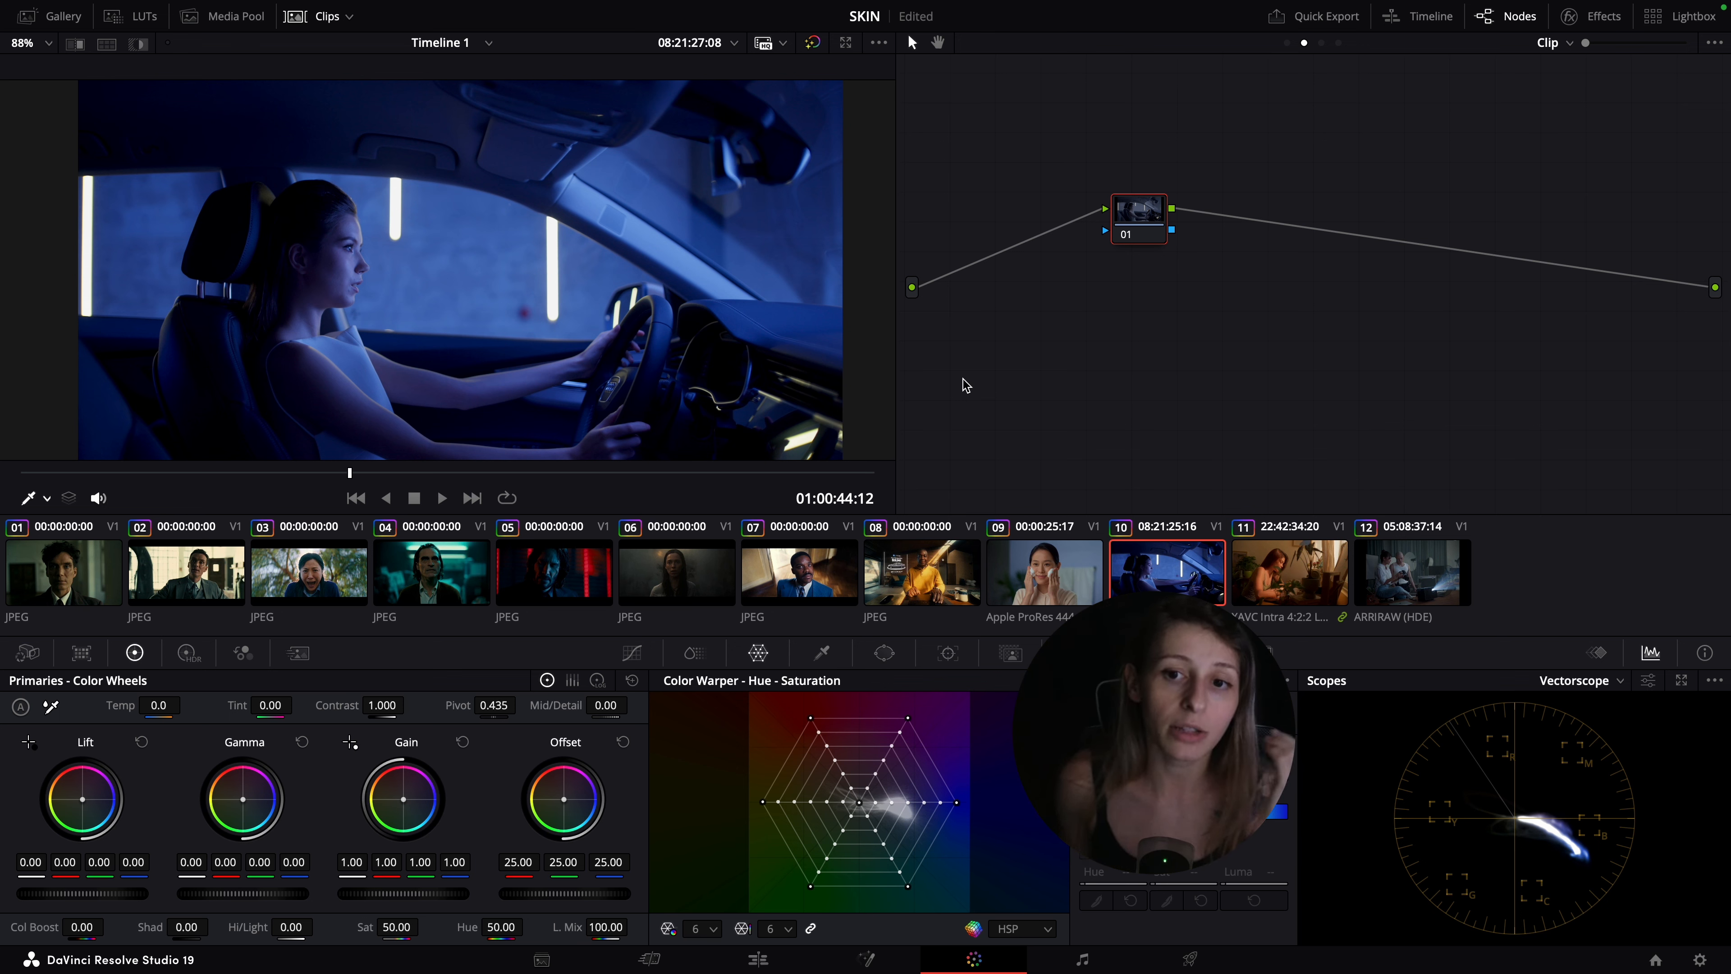
click(453, 285)
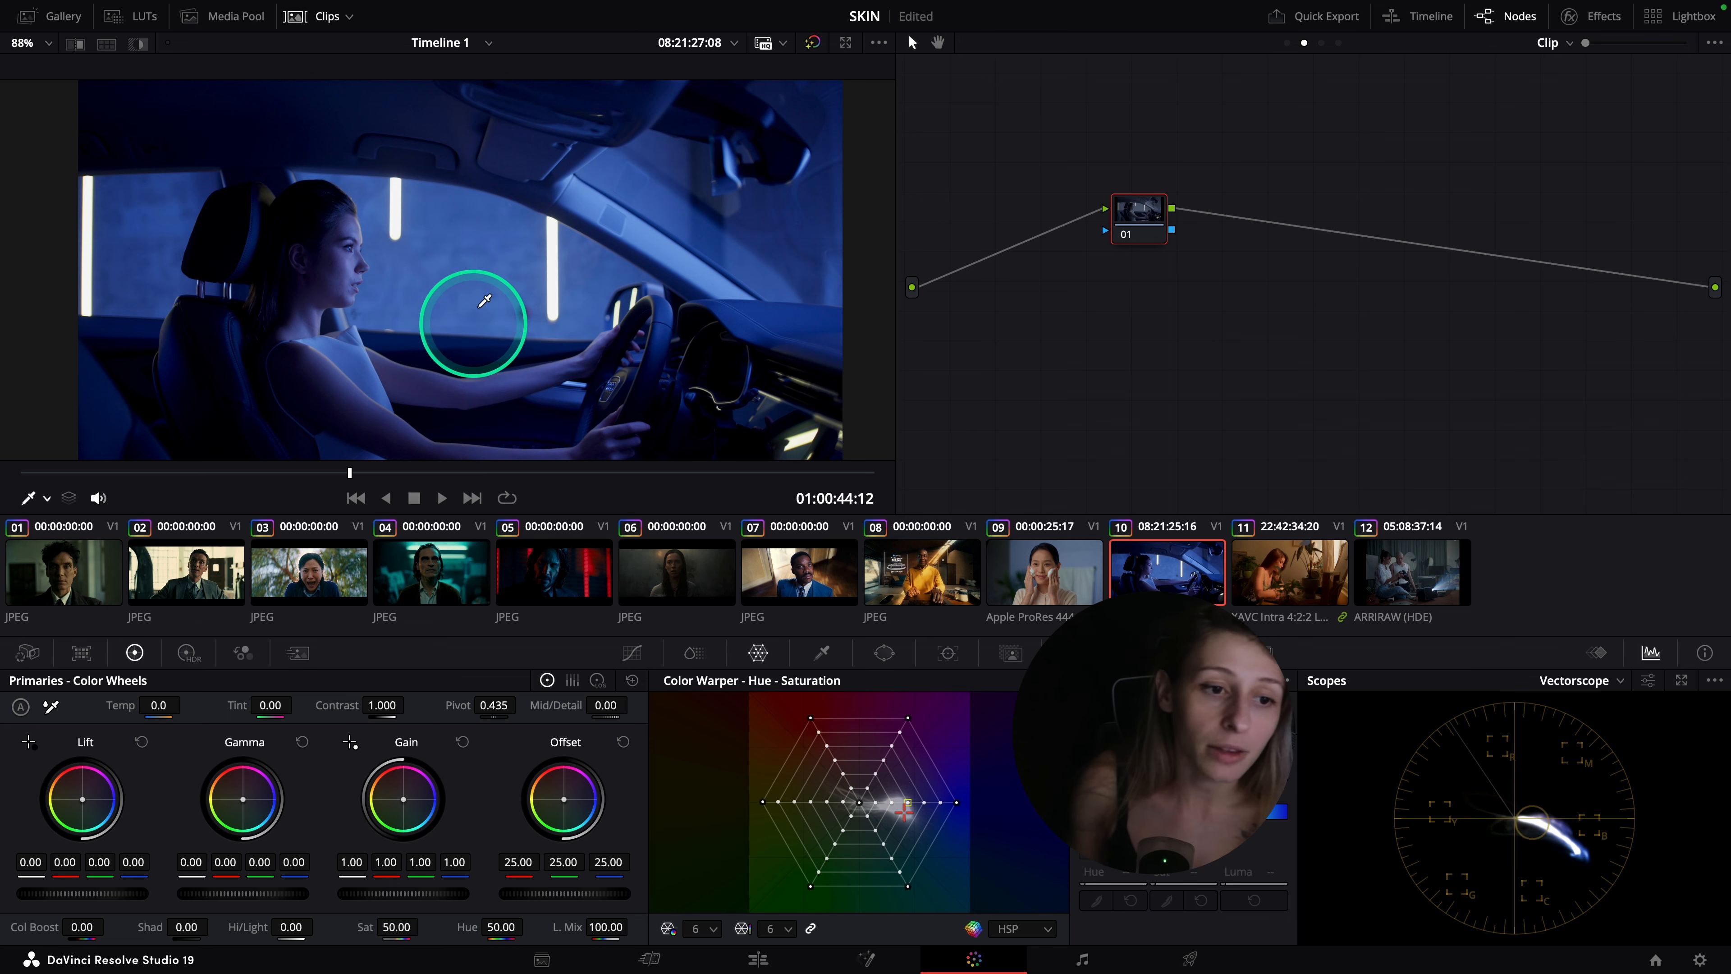
scroll(463, 307, down, 3)
scroll(495, 276, up, 2)
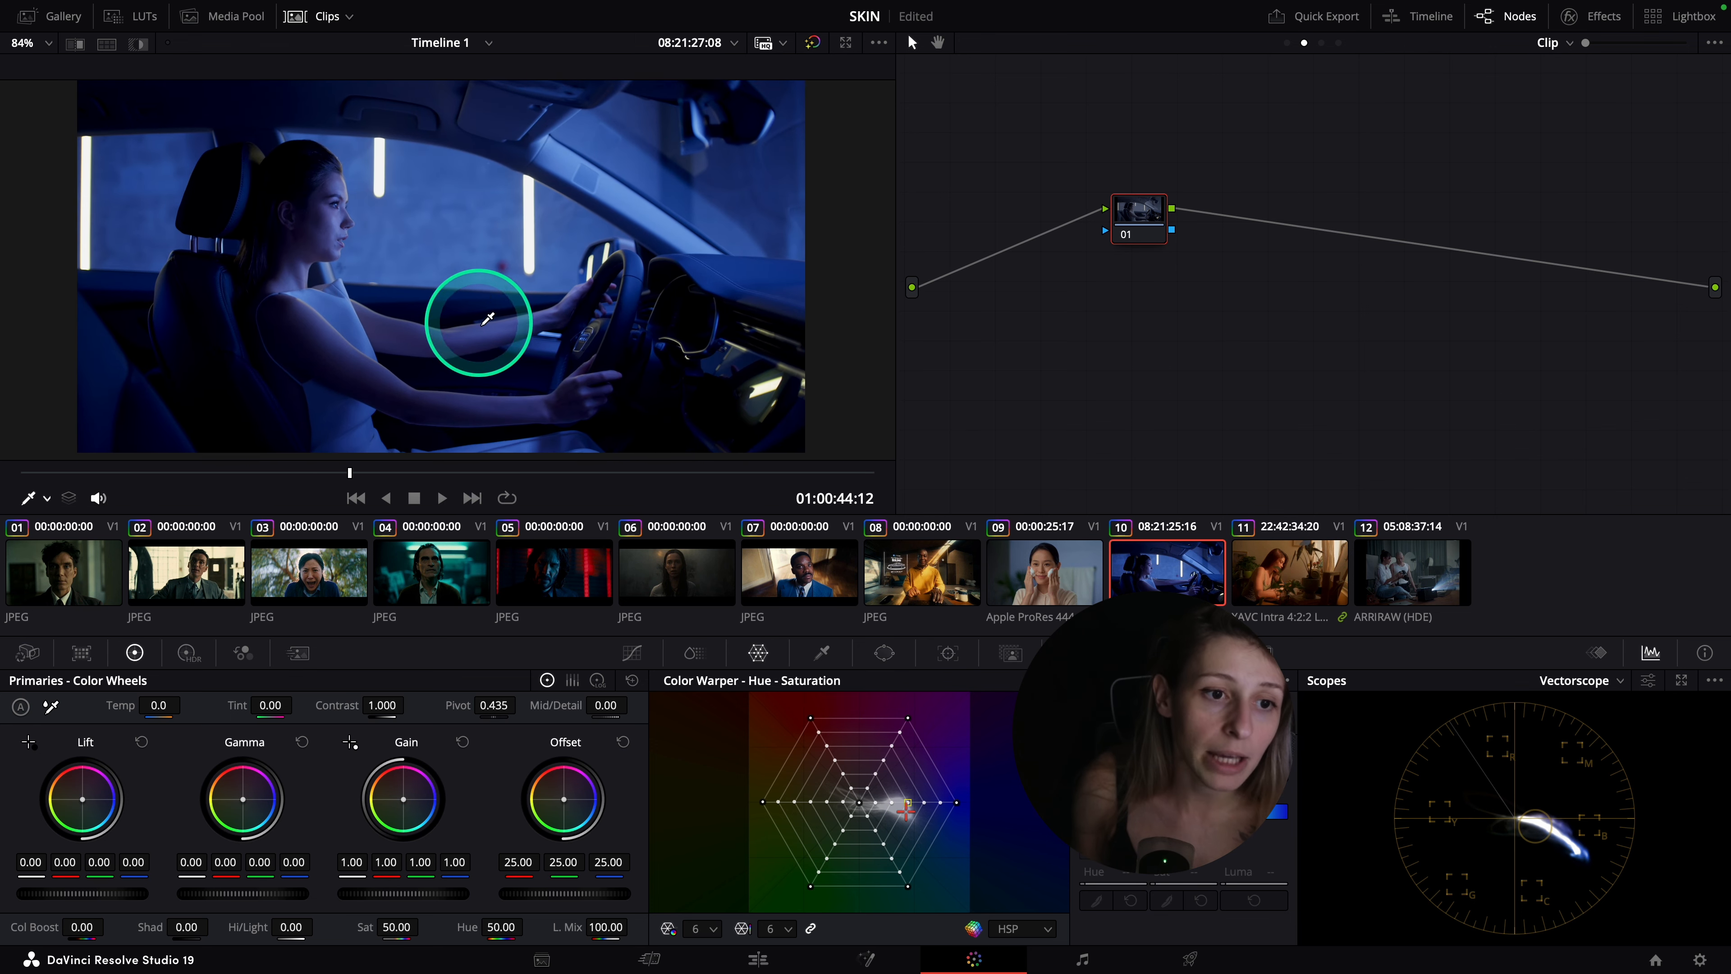
drag(514, 316, 507, 326)
- In clip 10's node labelled DENSITY, use ColorSlice to set cyan density to 0.48 and blue saturation to 1.05
click(1108, 310)
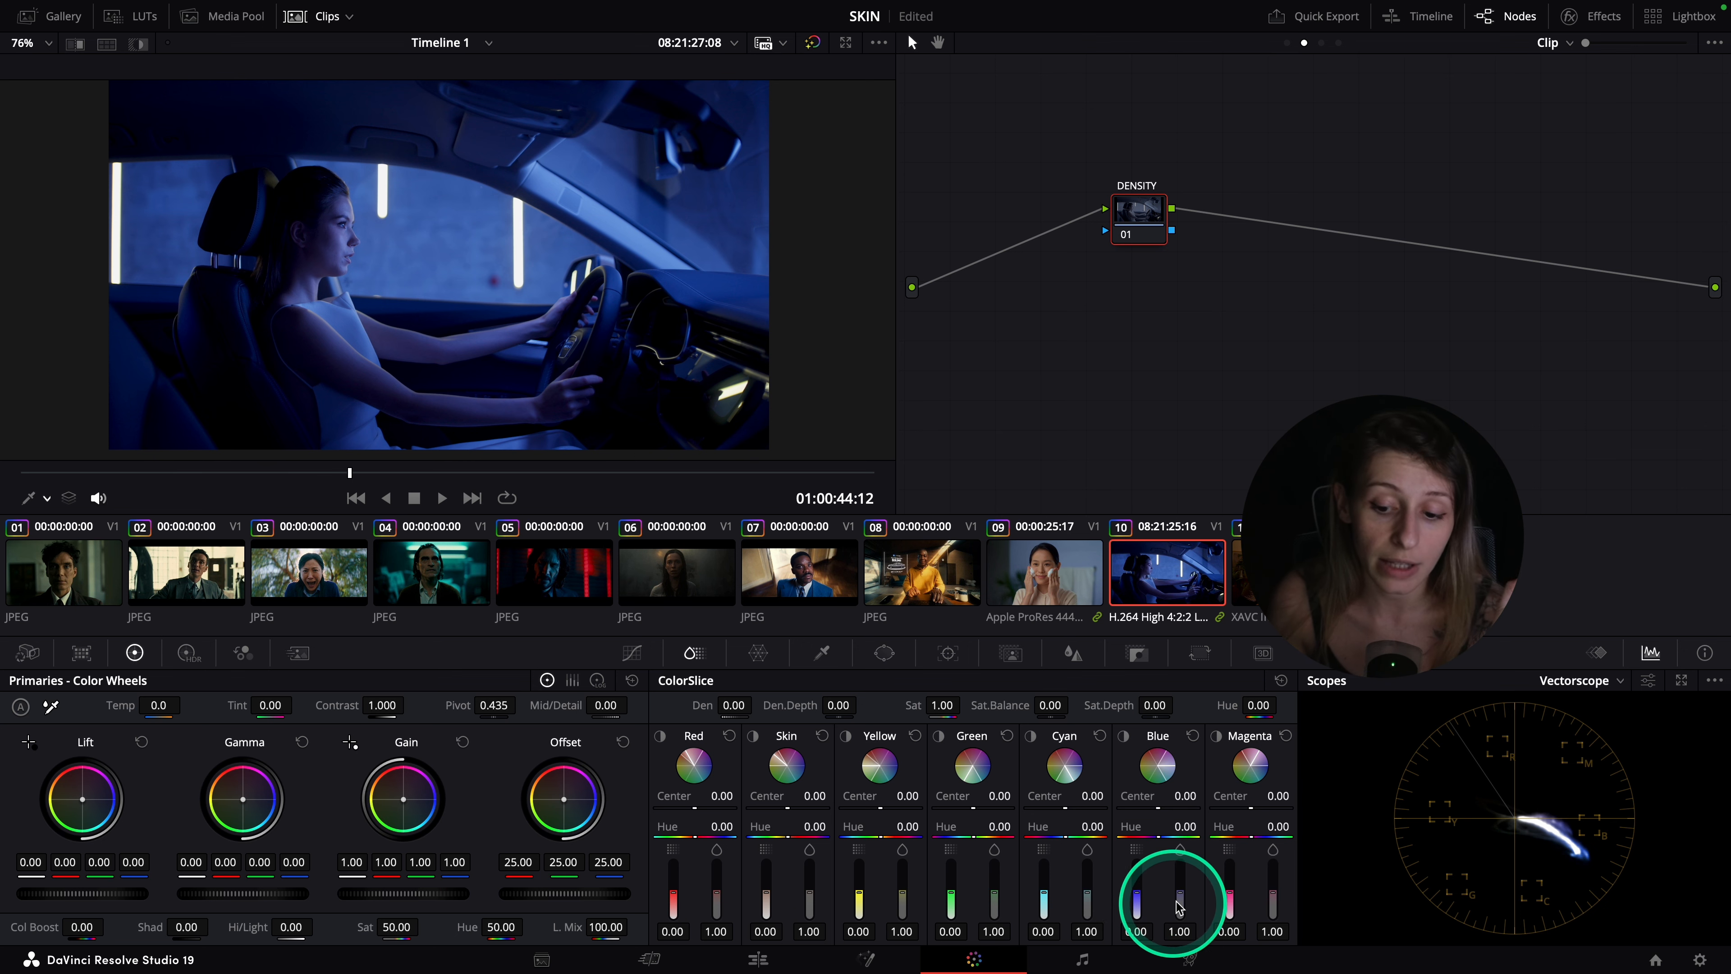
mouse_move(1179, 903)
mouse_down()
mouse_move(1181, 886)
mouse_move(1043, 897)
mouse_move(1066, 853)
mouse_move(1062, 873)
mouse_move(1043, 866)
mouse_move(1051, 884)
mouse_move(1140, 901)
mouse_move(1183, 886)
mouse_up()
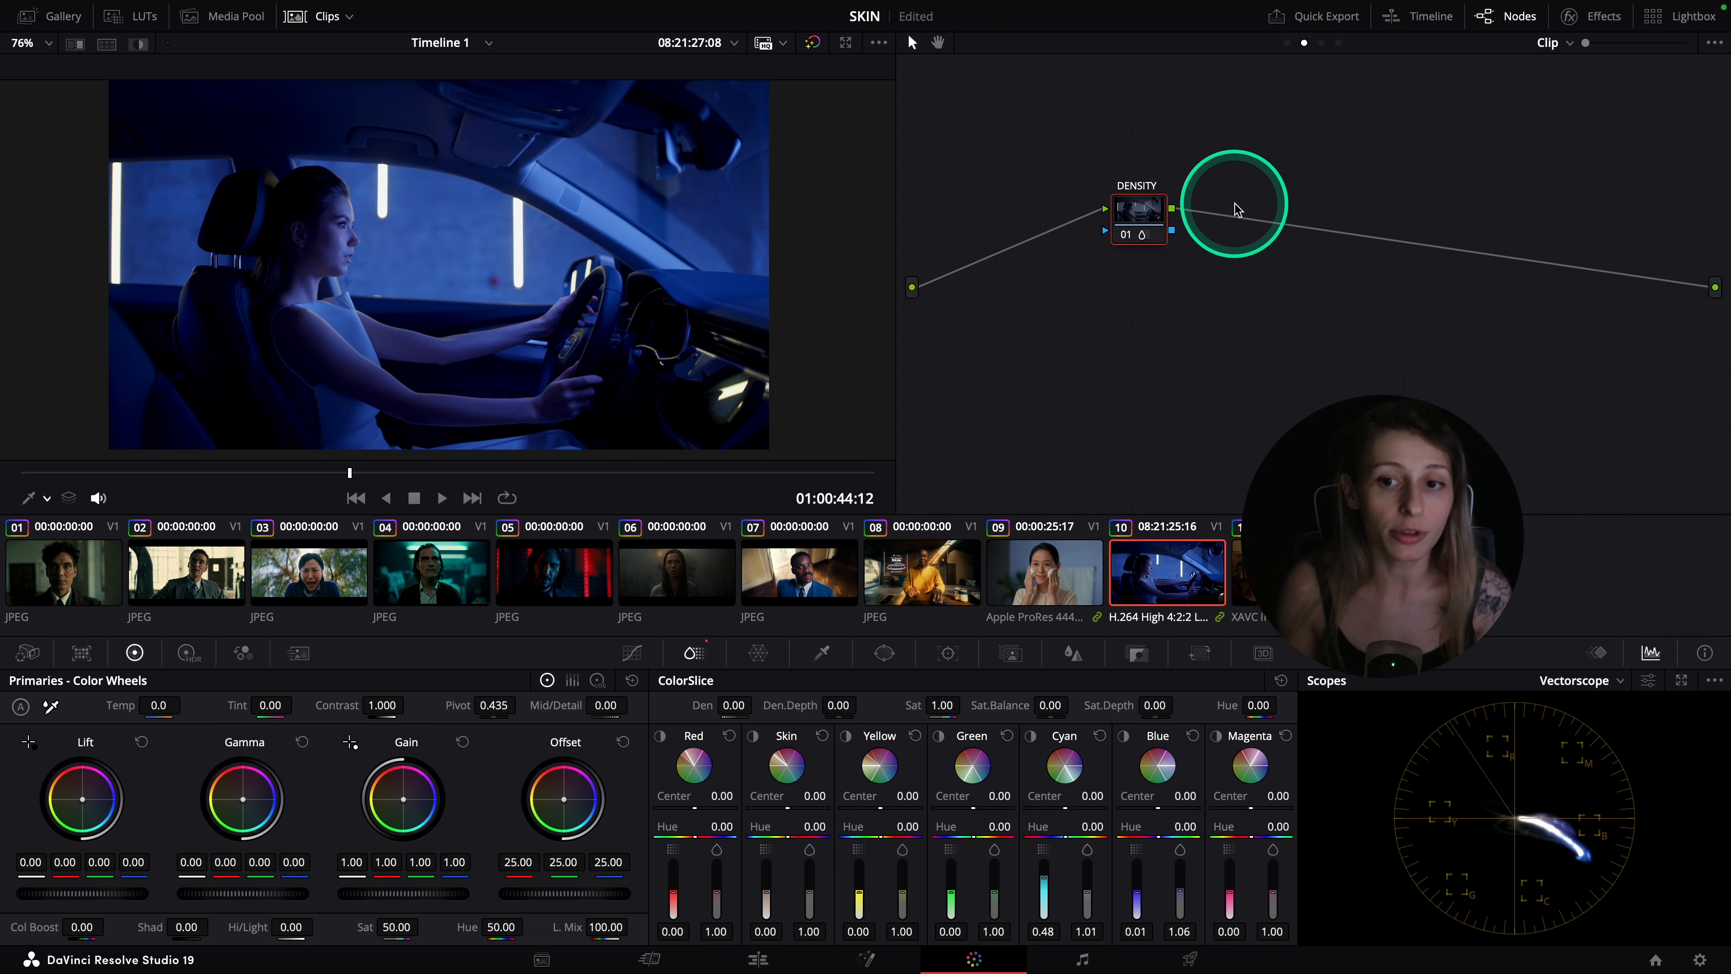
key(ctrl+f)
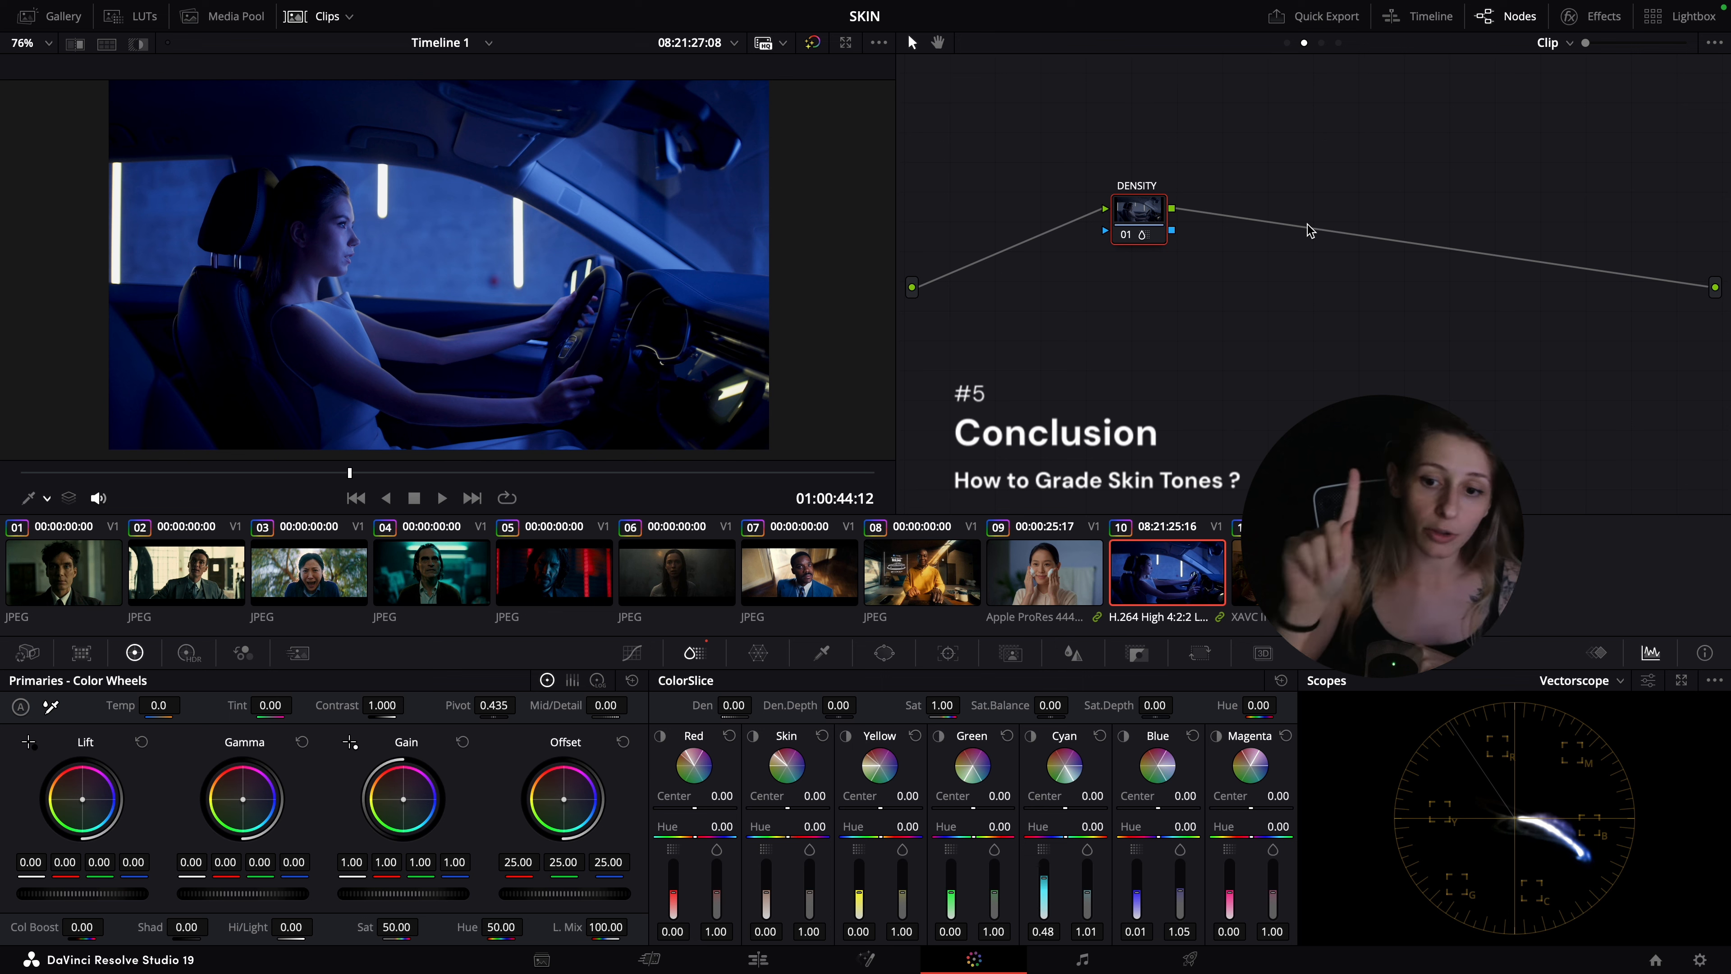
- Compare clip 09 with the SKIN node disabled and enabled, and review node 04's grade at a mid-clip frame
click(1043, 572)
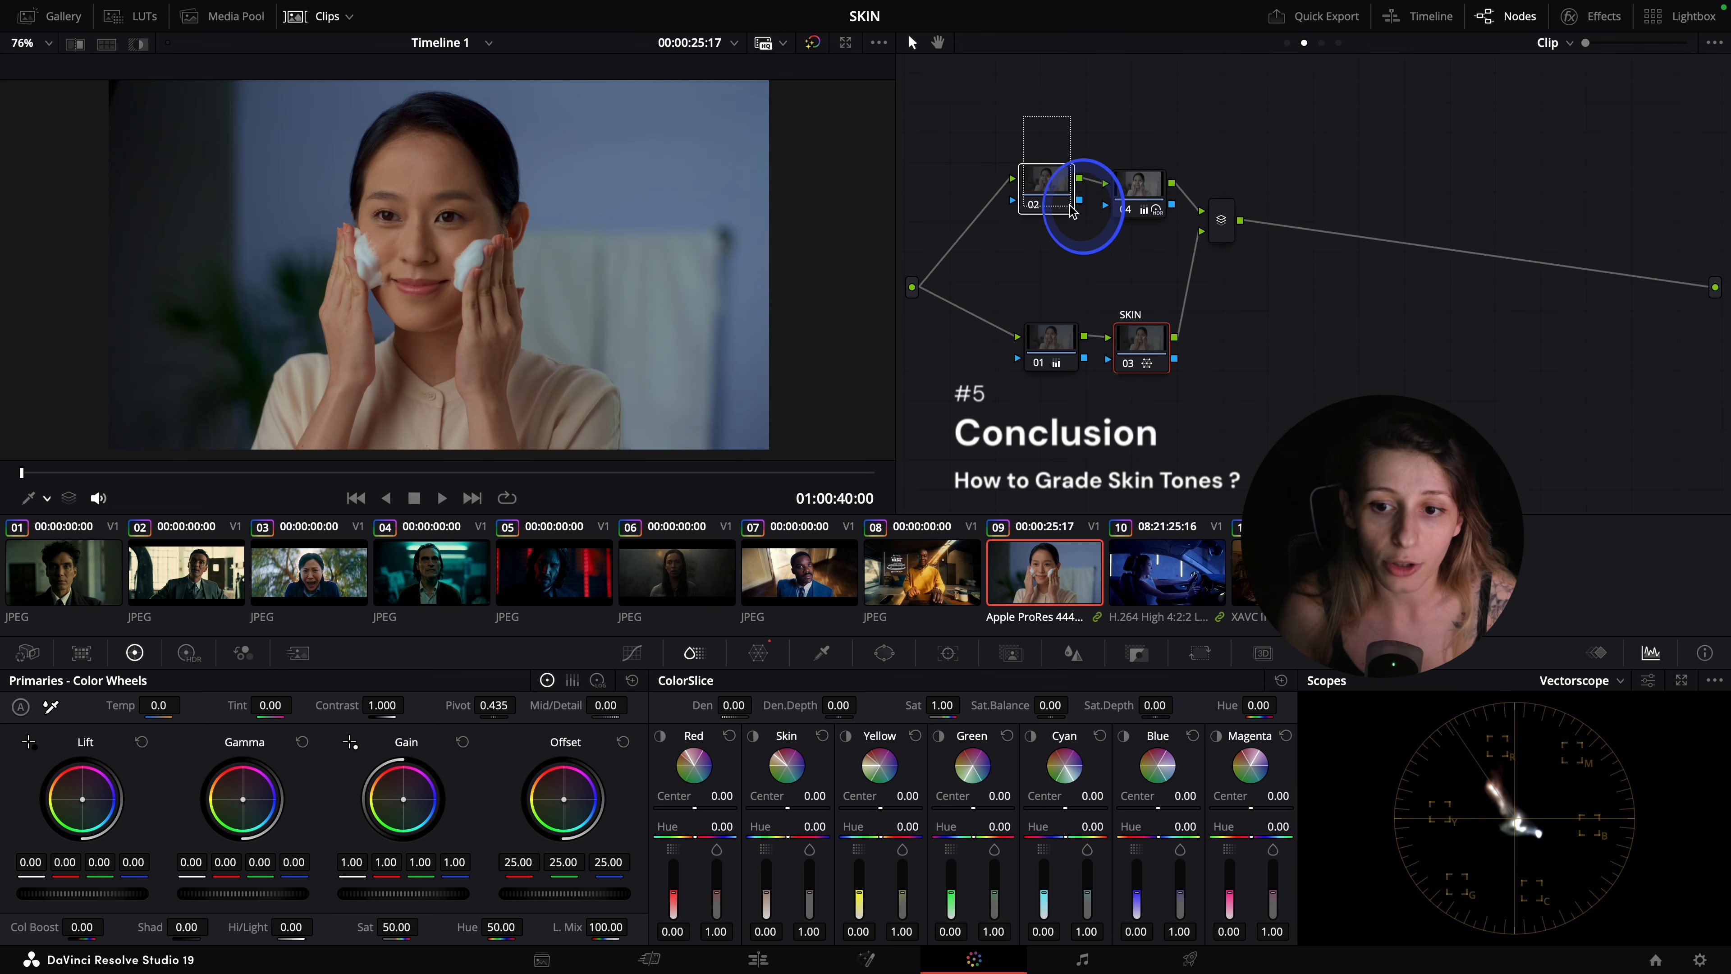
click(1132, 354)
click(1138, 188)
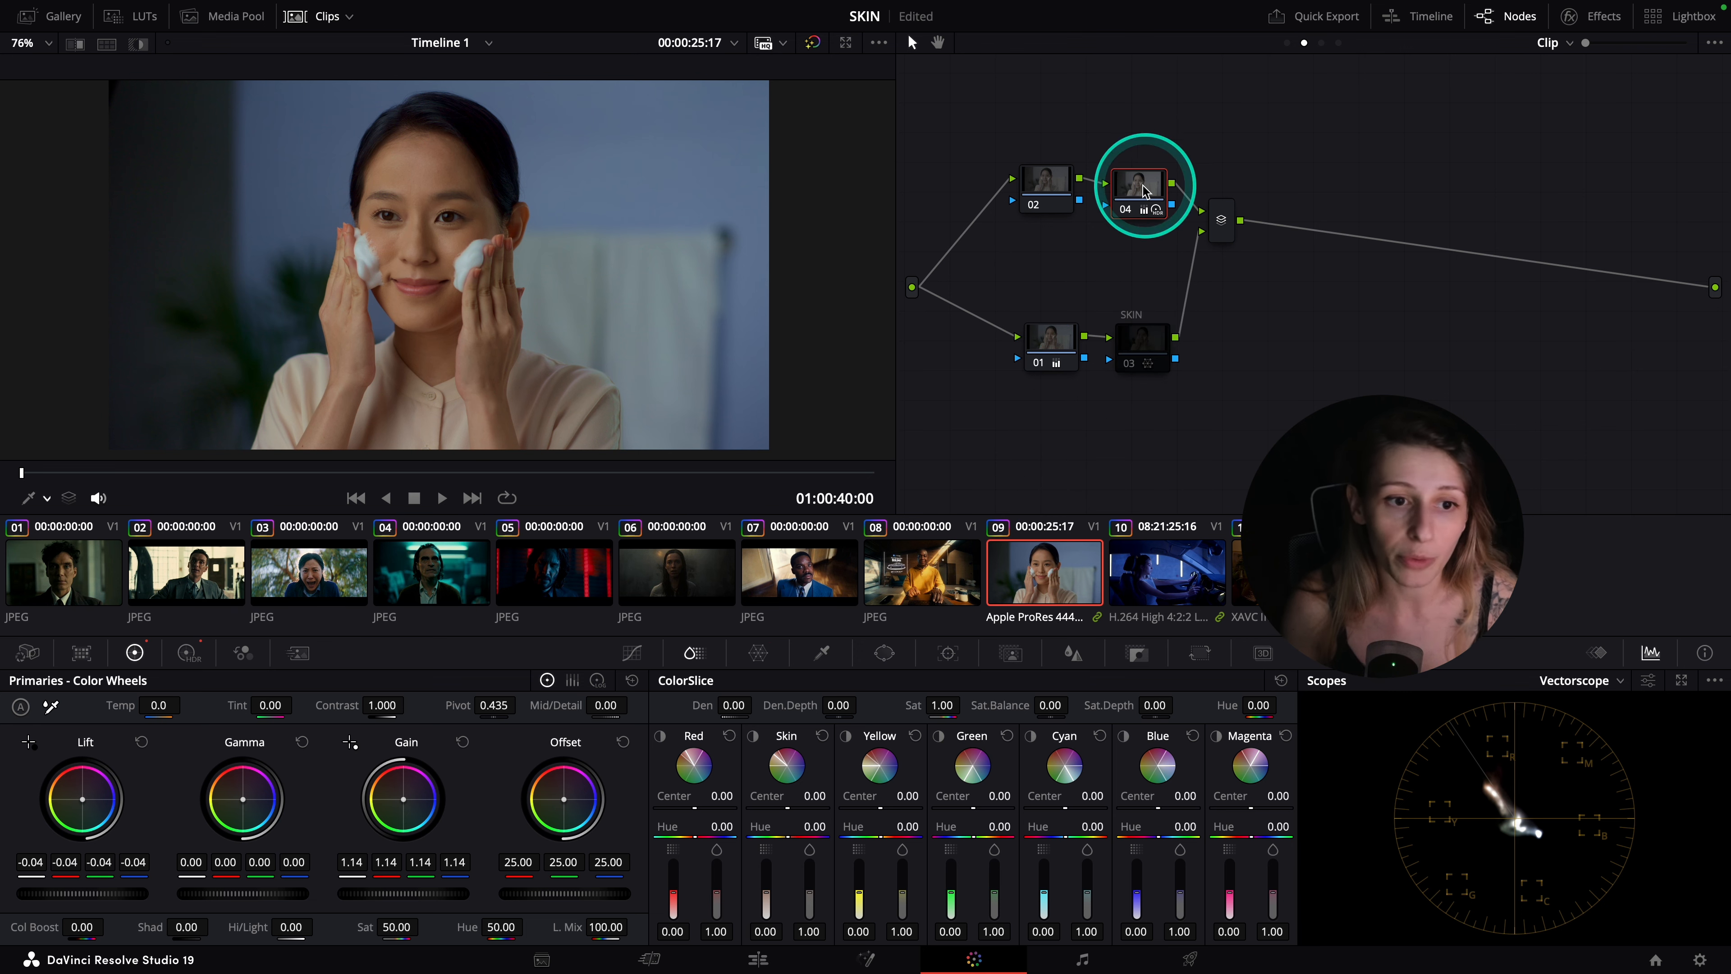
click(1234, 301)
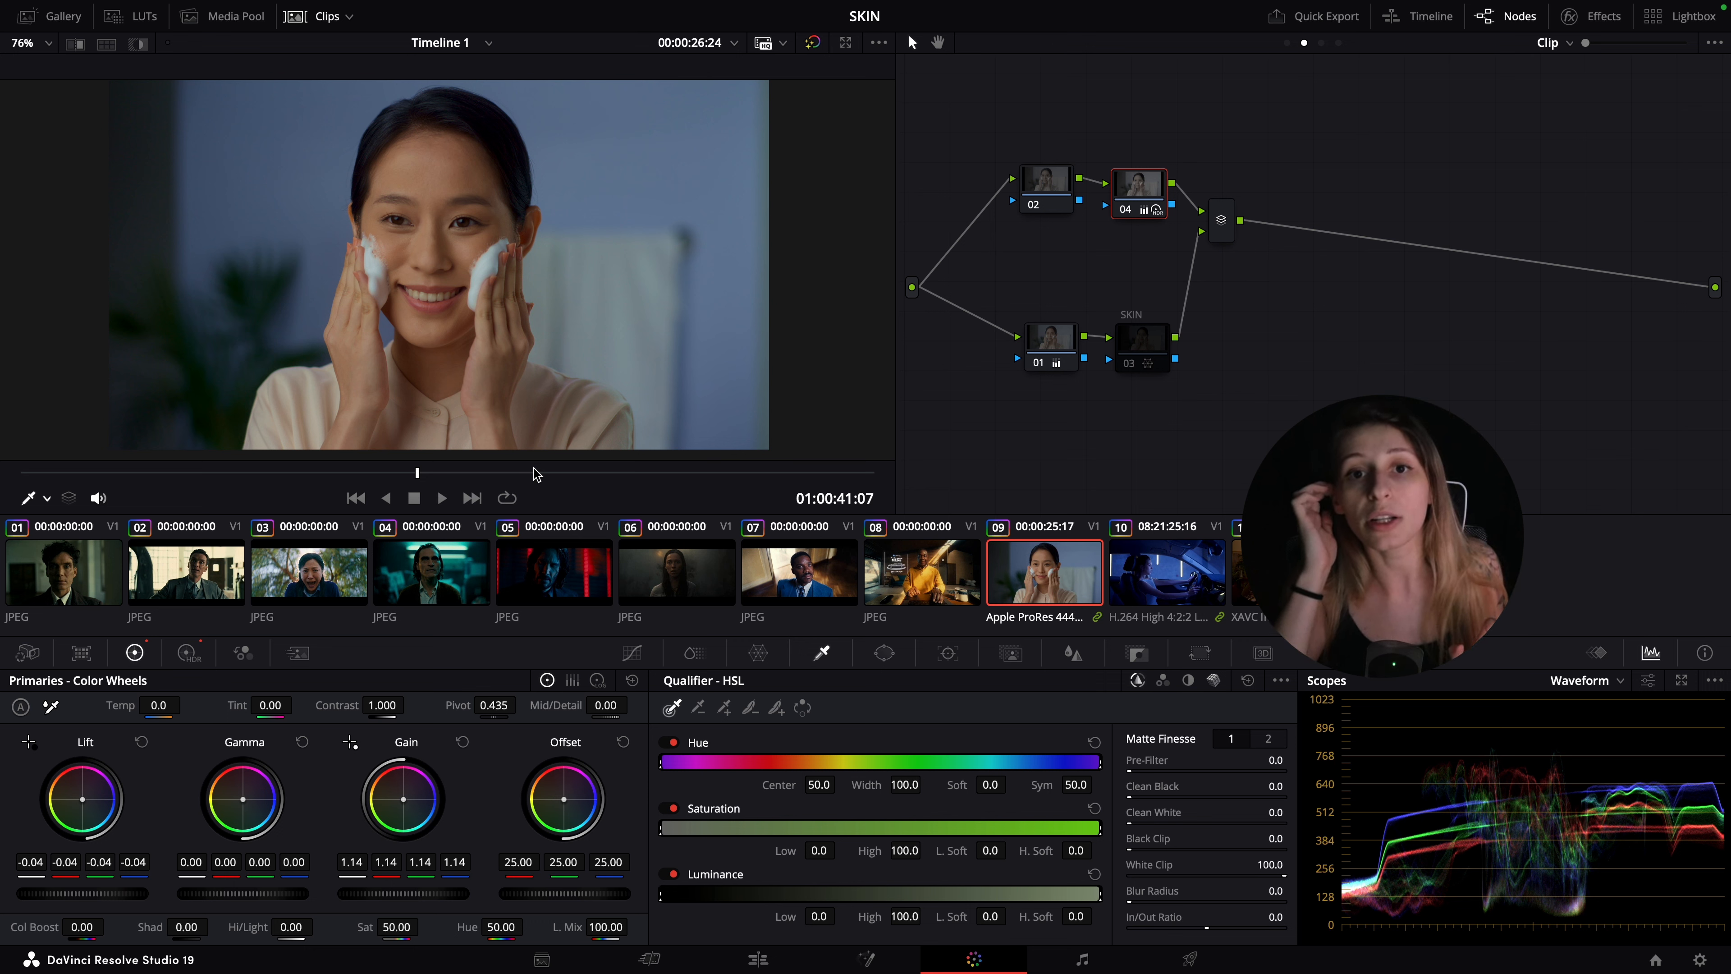
click(1166, 359)
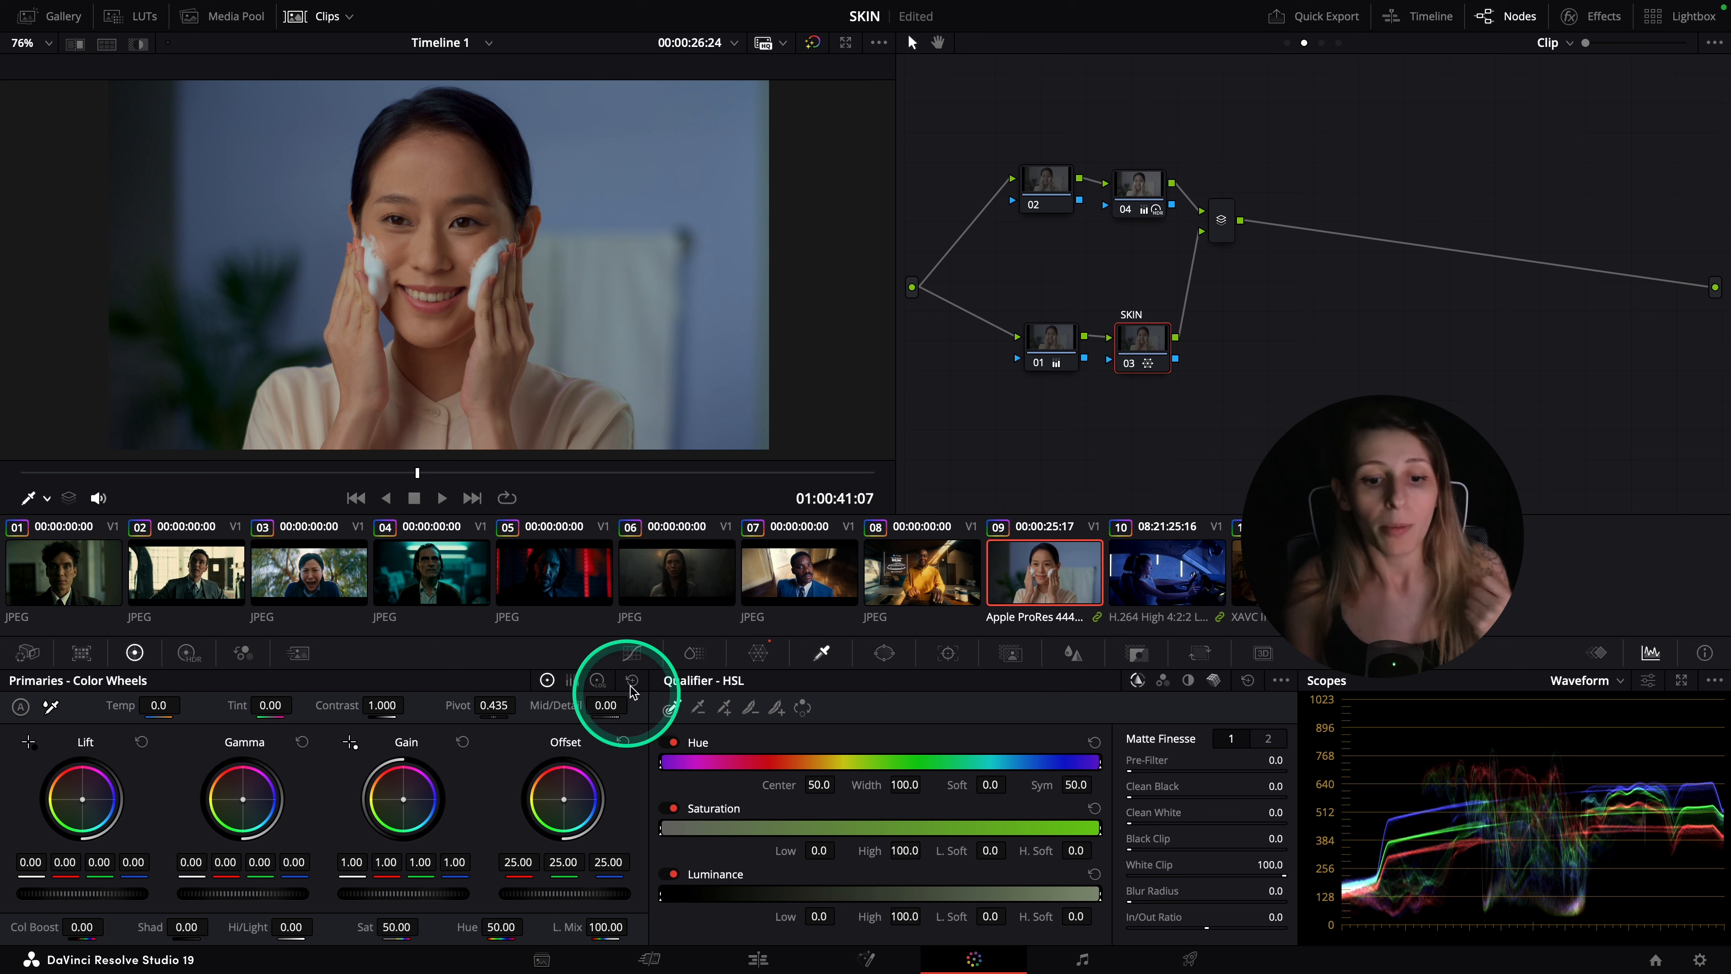
- Look through the custom and hue-based curves available for clip 09's SKIN node, and return to clip 10
click(631, 652)
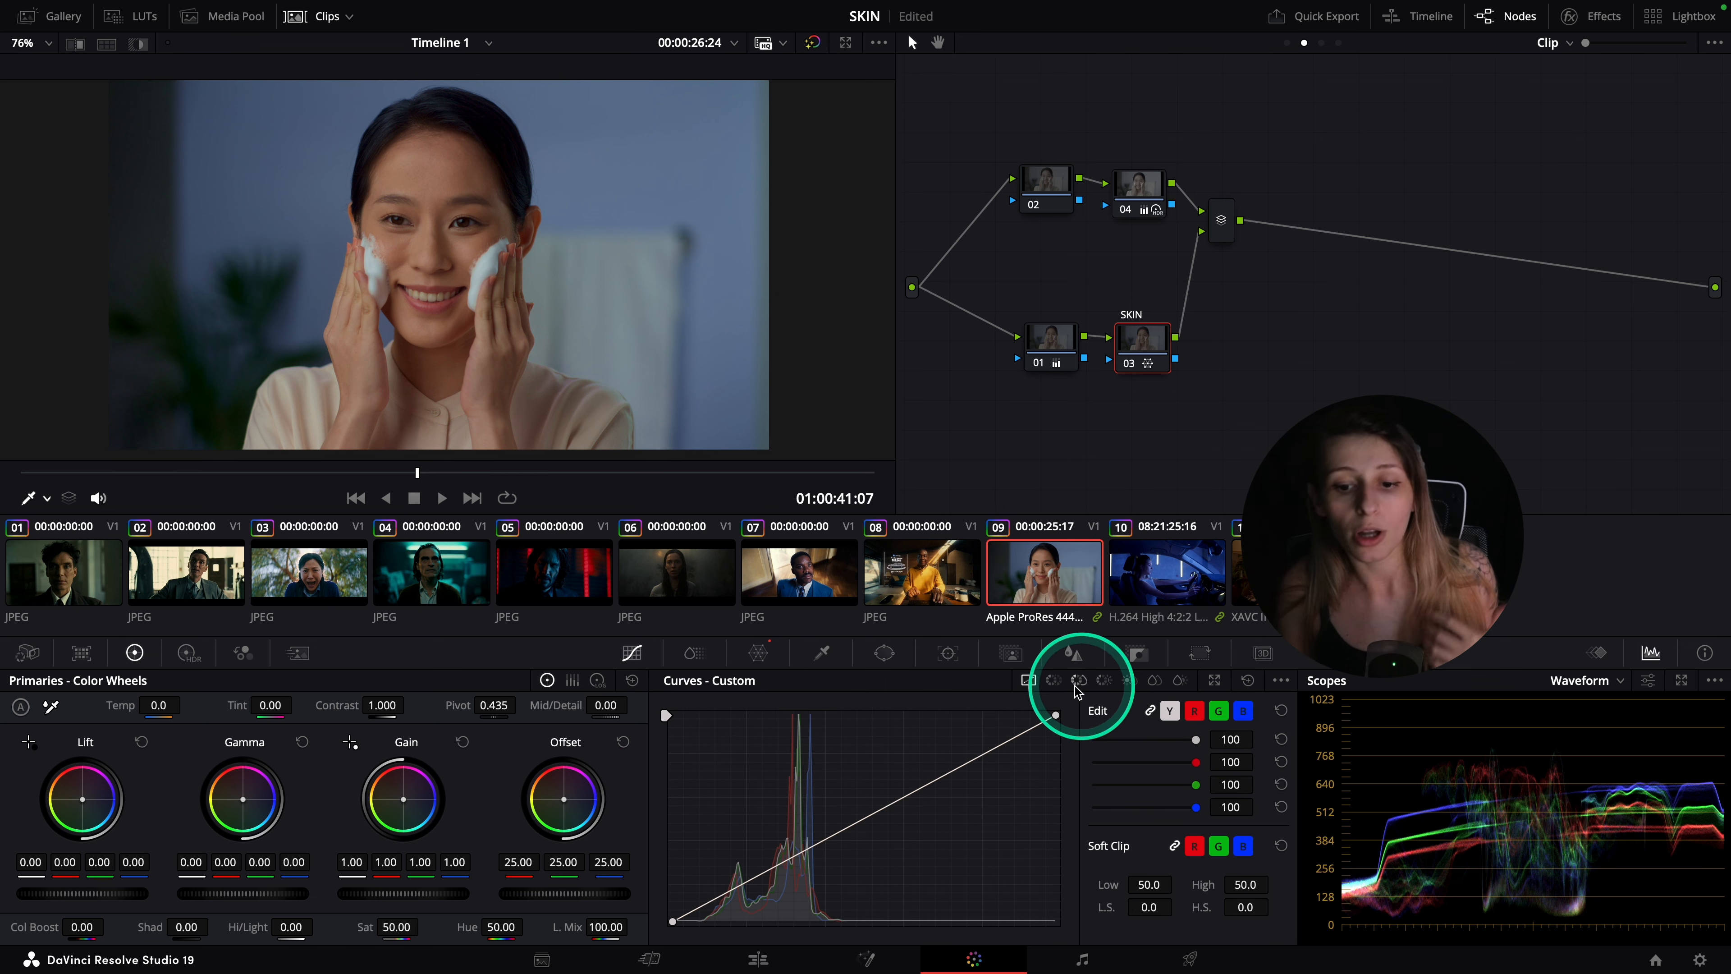
click(1053, 680)
click(1083, 683)
click(1105, 684)
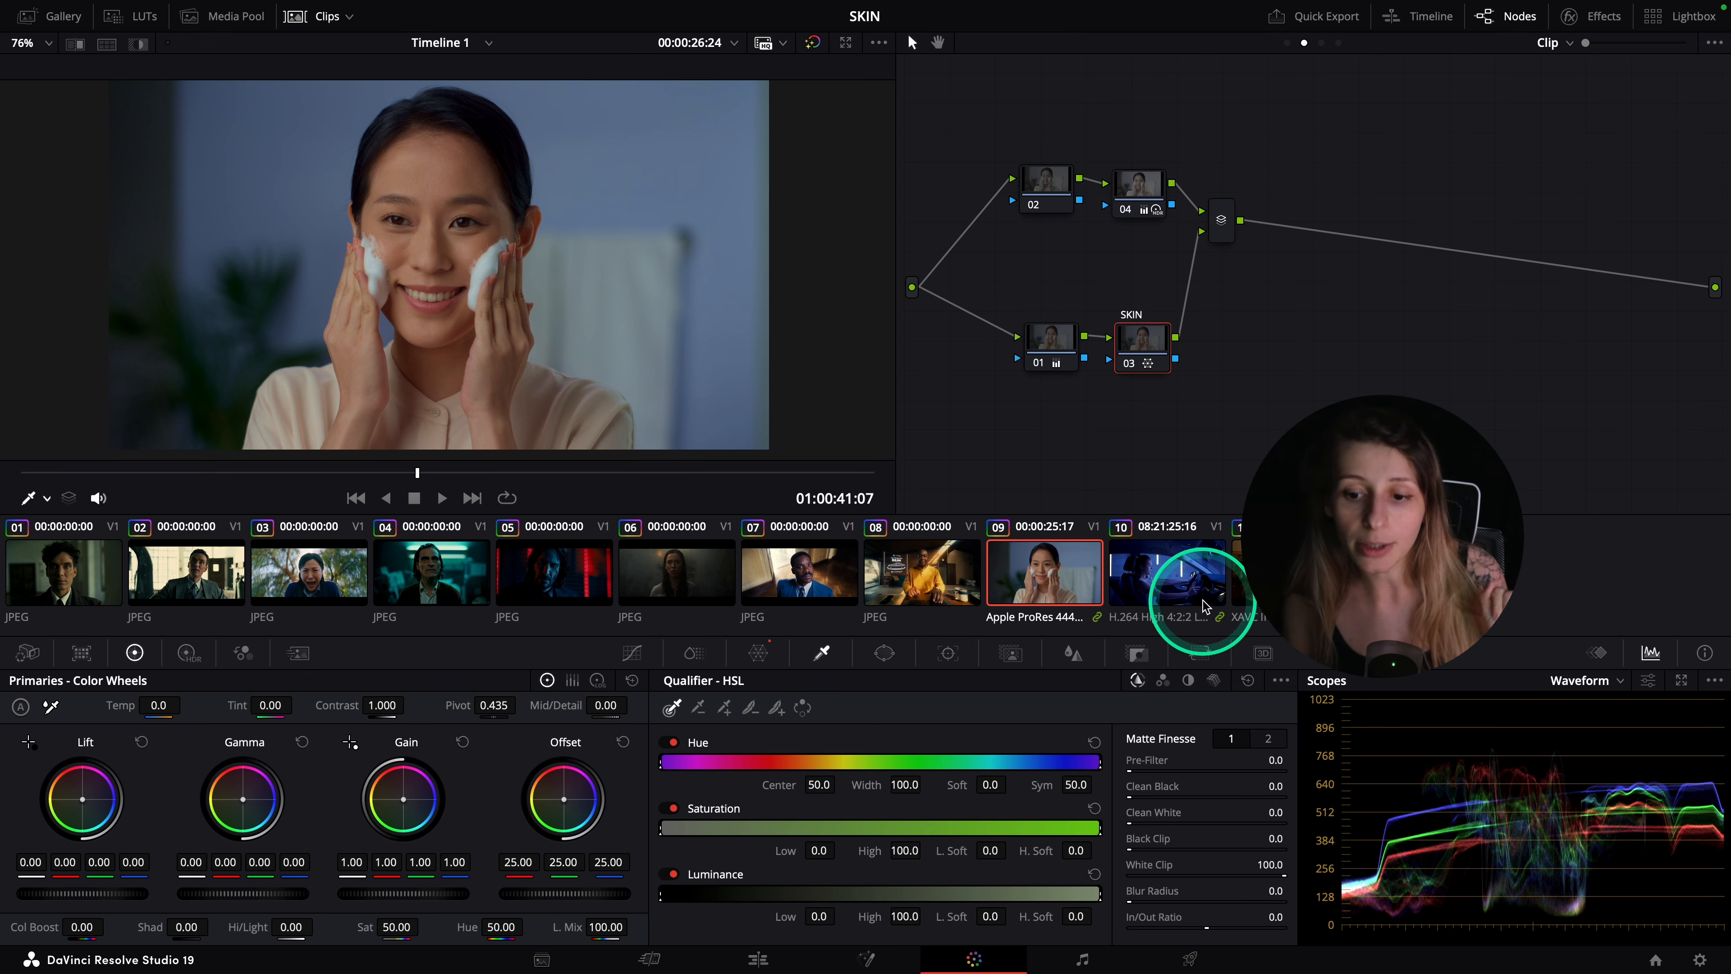
click(1179, 577)
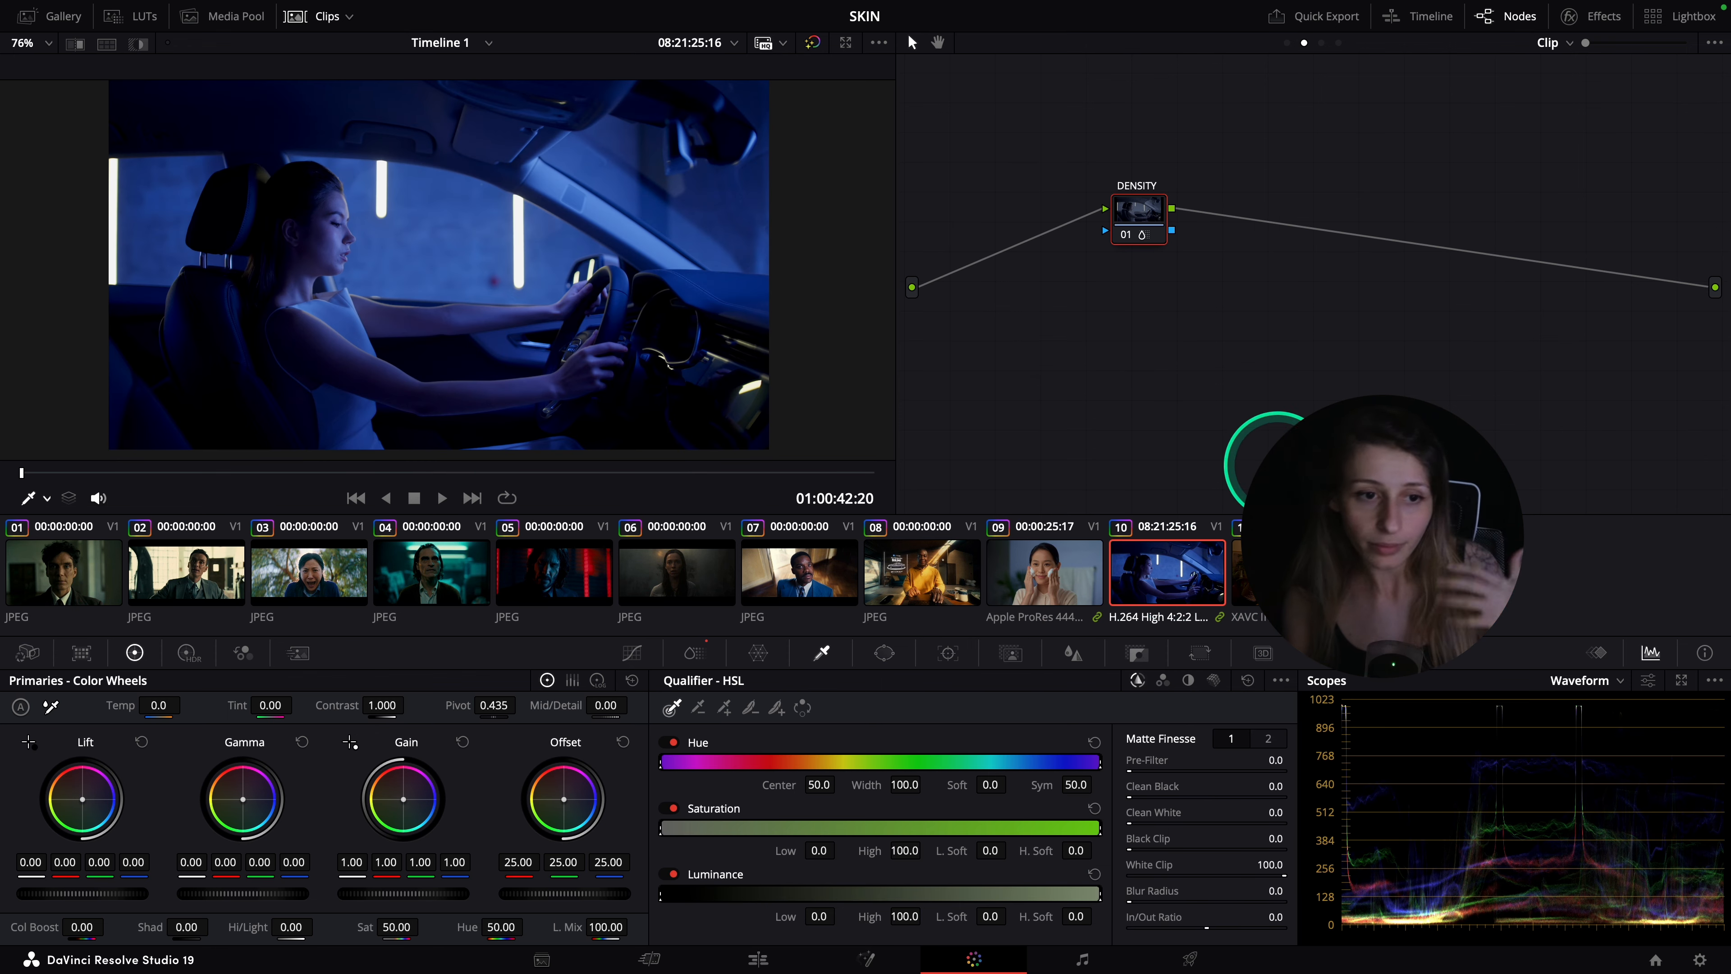